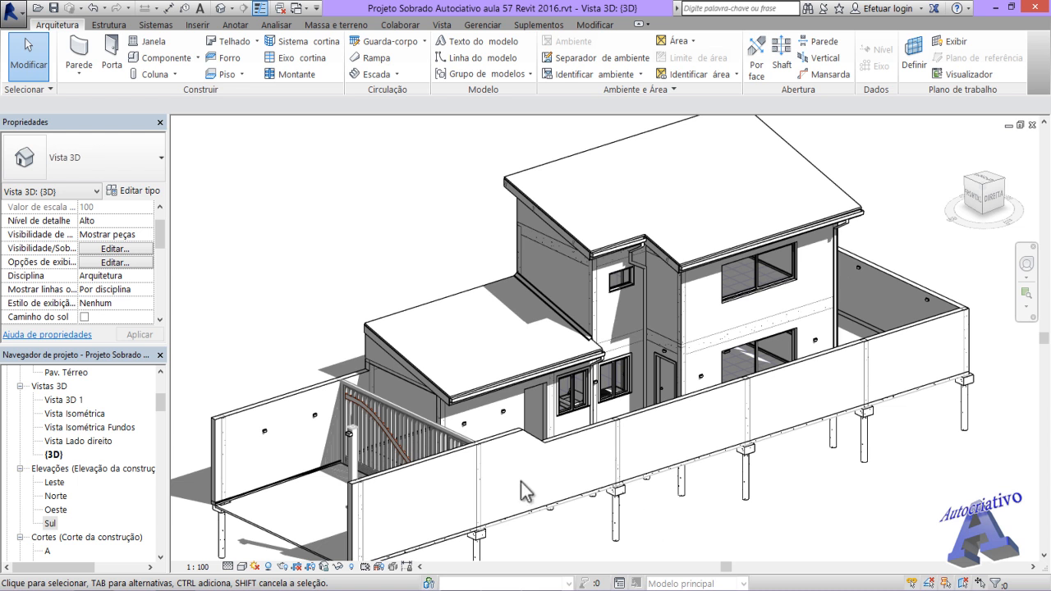
Step: Open the Pav. Superior floor plan and examine the layout of the Dormitório and Banheiro
{"action": "left_click_drag", "start_coordinate": [163, 403], "coordinate": [166, 374]}
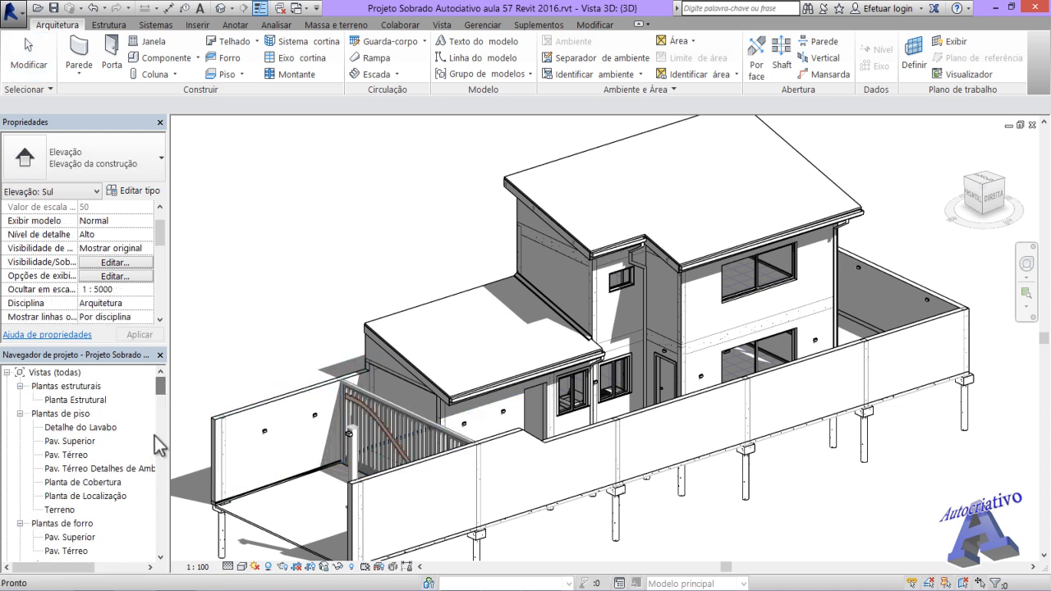
{"action": "double_click", "coordinate": [78, 442]}
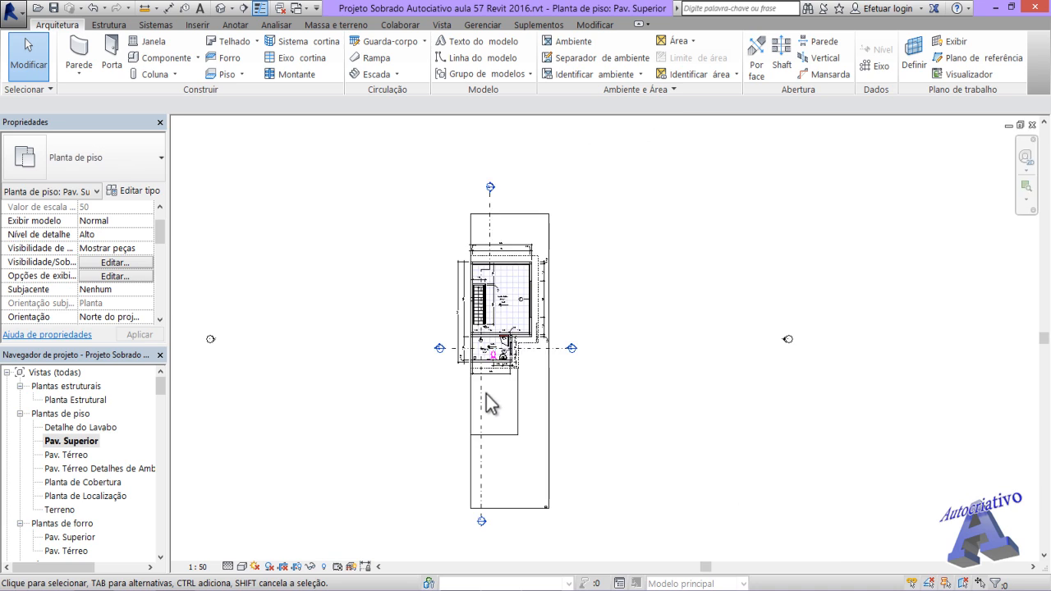
{"action": "scroll", "coordinate": [499, 312], "scroll_direction": "up", "scroll_amount": 5}
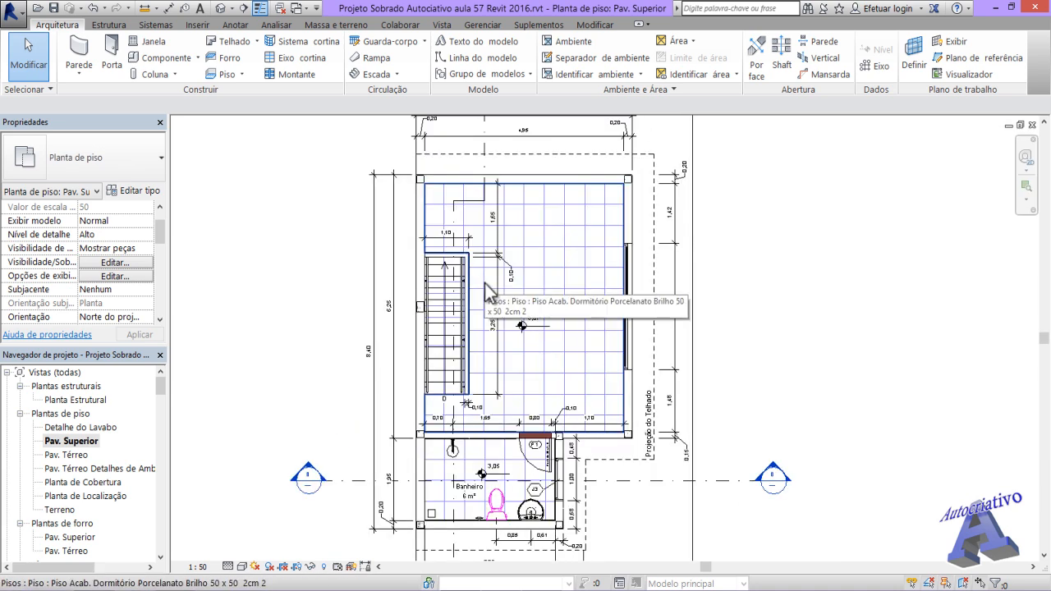
{"action": "middle_click_drag", "start_coordinate": [589, 359], "coordinate": [627, 372]}
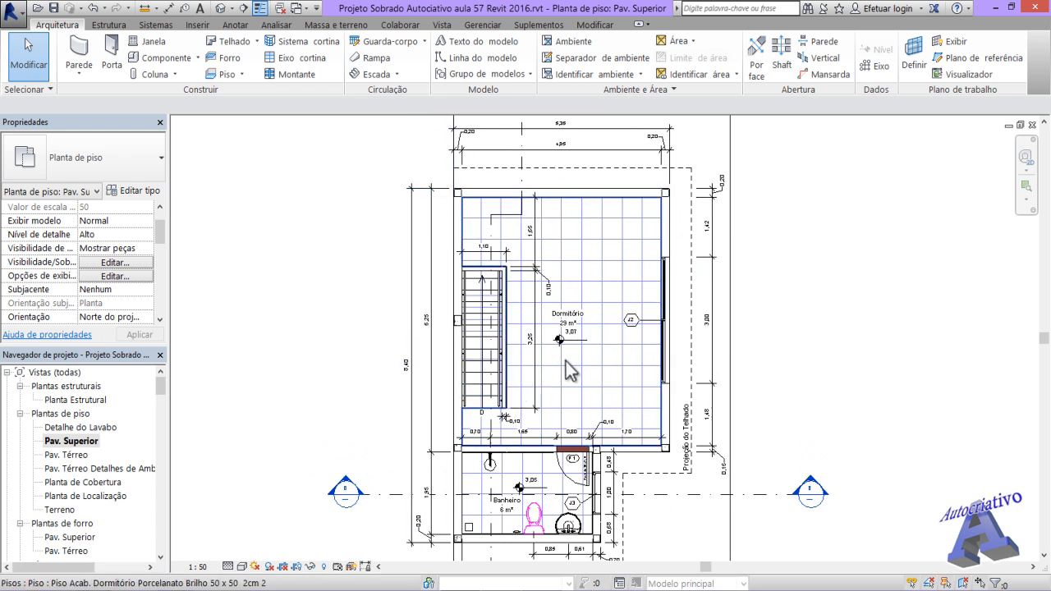
{"action": "scroll", "coordinate": [566, 369], "scroll_direction": "up", "scroll_amount": 2}
{"action": "middle_click_drag", "start_coordinate": [567, 369], "coordinate": [485, 352]}
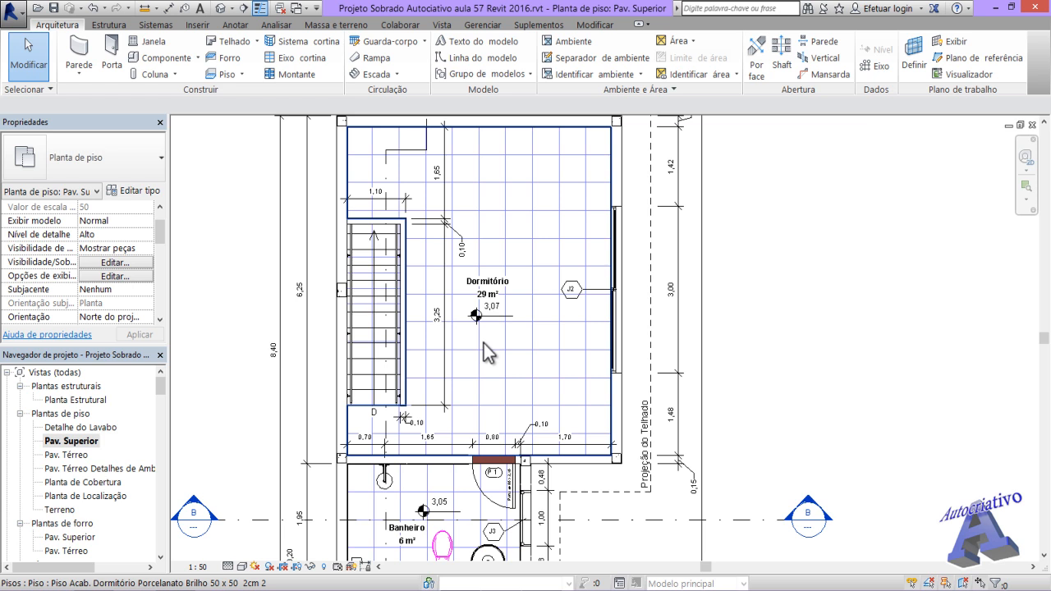
{"action": "middle_click_drag", "start_coordinate": [484, 352], "coordinate": [542, 424]}
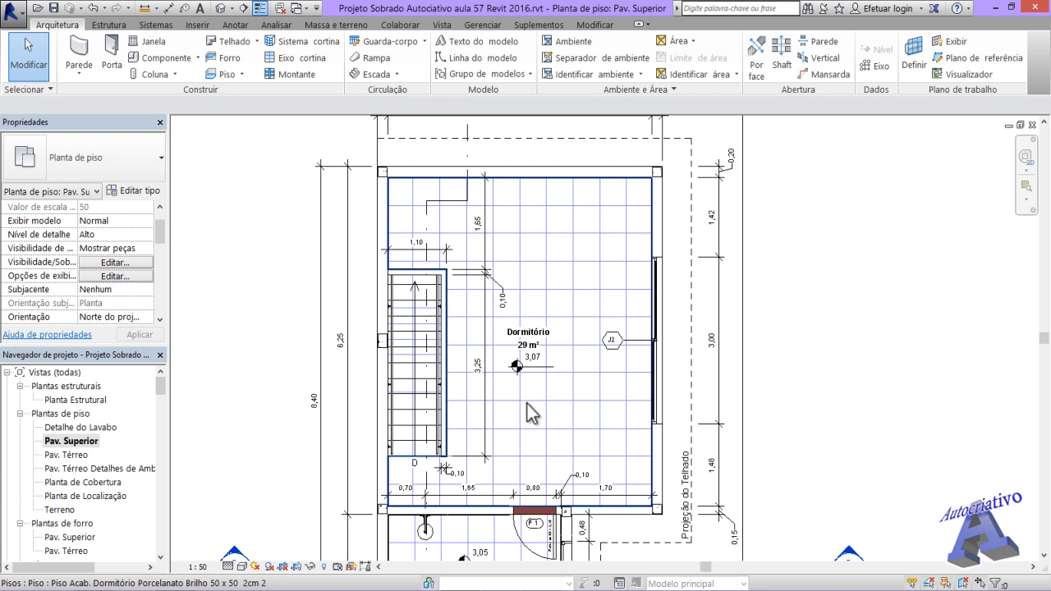
{"action": "middle_click_drag", "start_coordinate": [839, 460], "coordinate": [836, 328]}
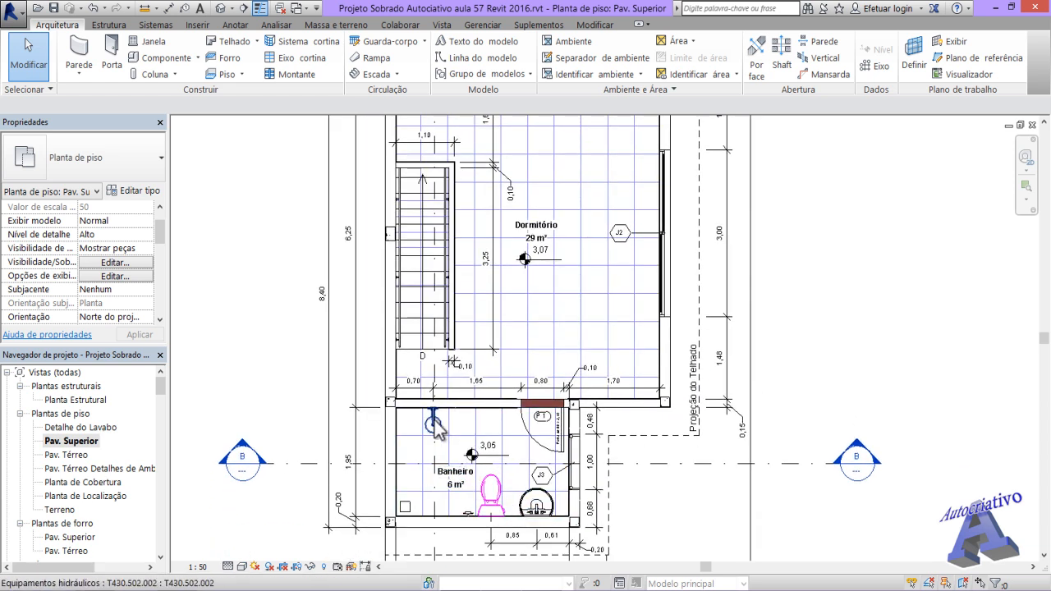
{"action": "middle_click_drag", "start_coordinate": [539, 394], "coordinate": [538, 512]}
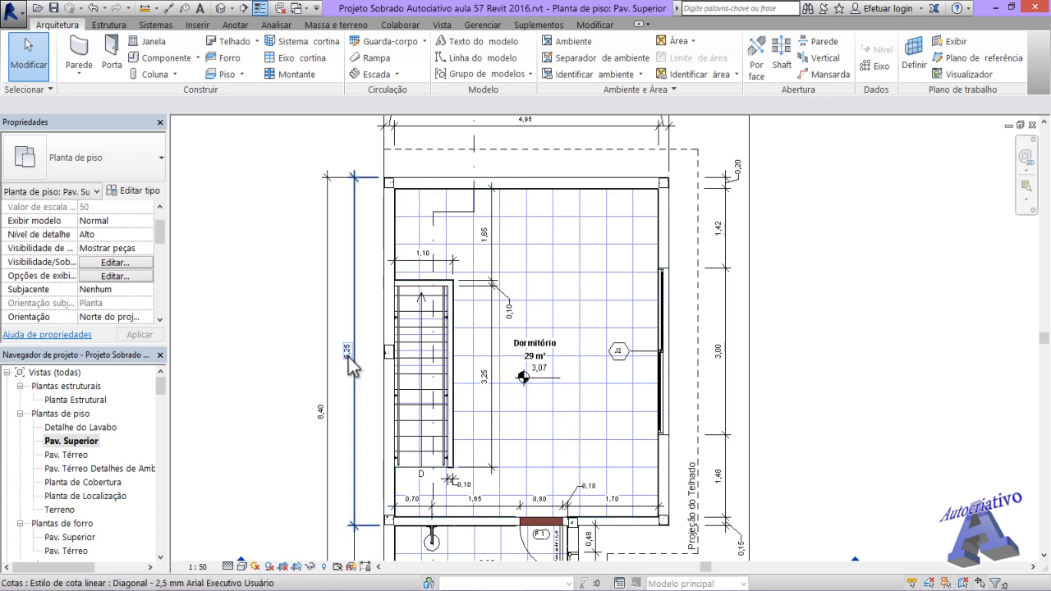
{"action": "left_click", "coordinate": [239, 25]}
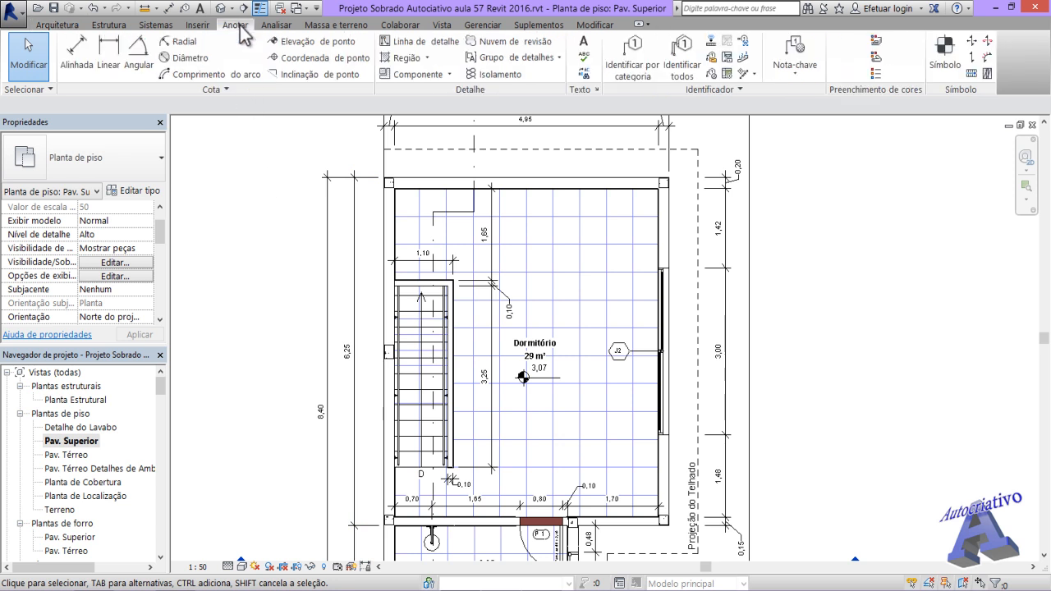
{"action": "left_click", "coordinate": [450, 74]}
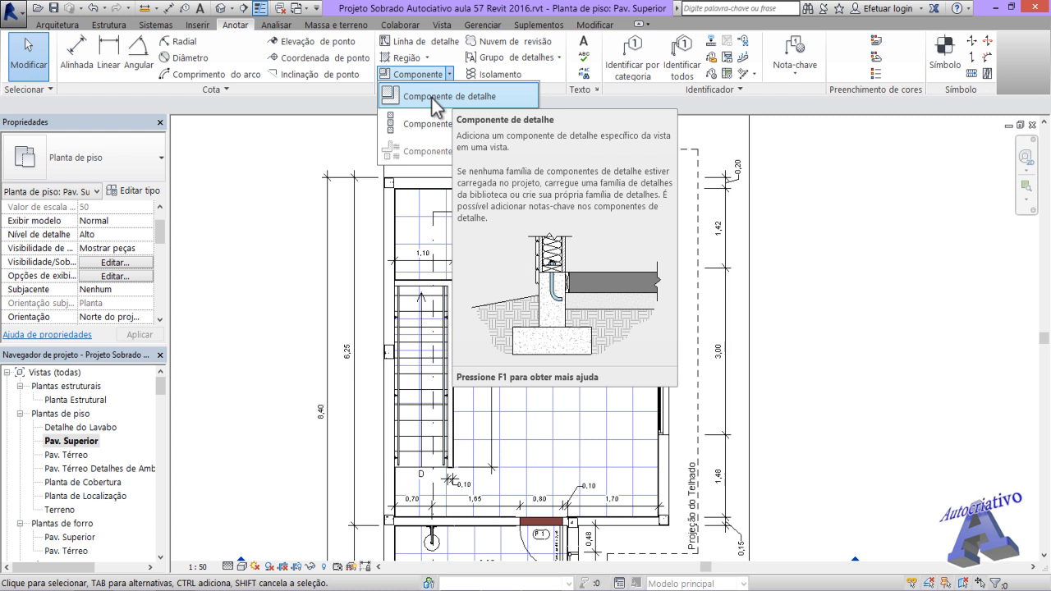
{"action": "left_click", "coordinate": [432, 98]}
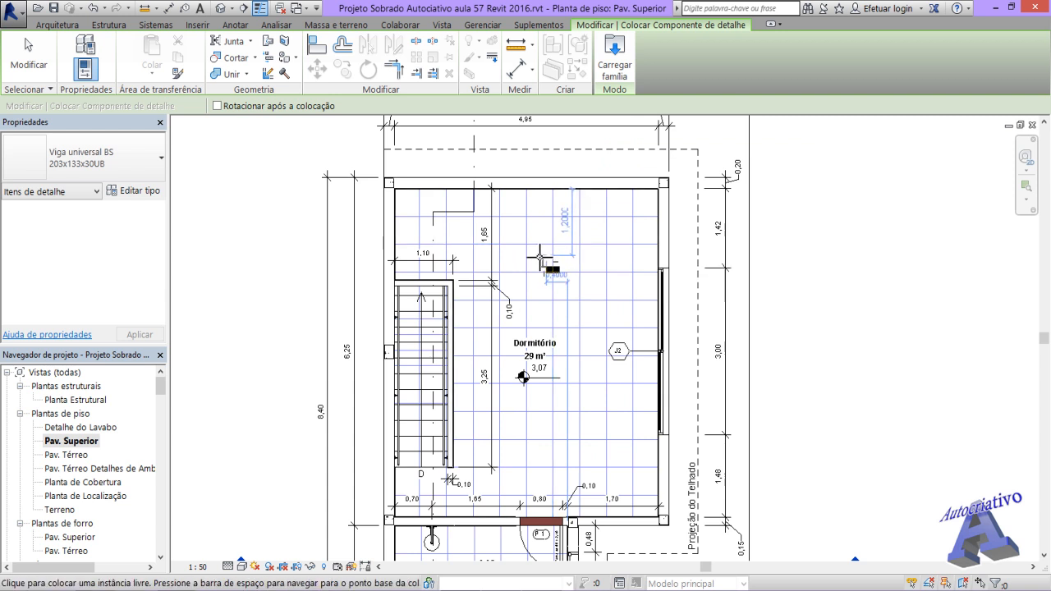
{"action": "key", "text": "Escape"}
{"action": "key", "text": "Escape"}
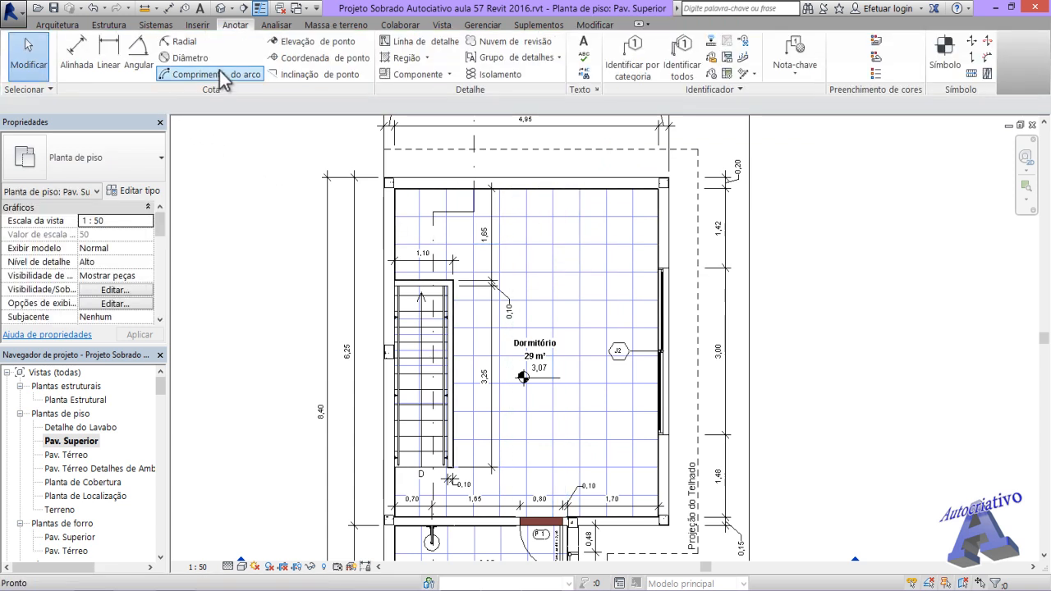
Step: Draw a Tijolo repeating detail about 0.94 m long inside the Dormitório's upper wall, near the corner column
{"action": "left_click", "coordinate": [450, 75]}
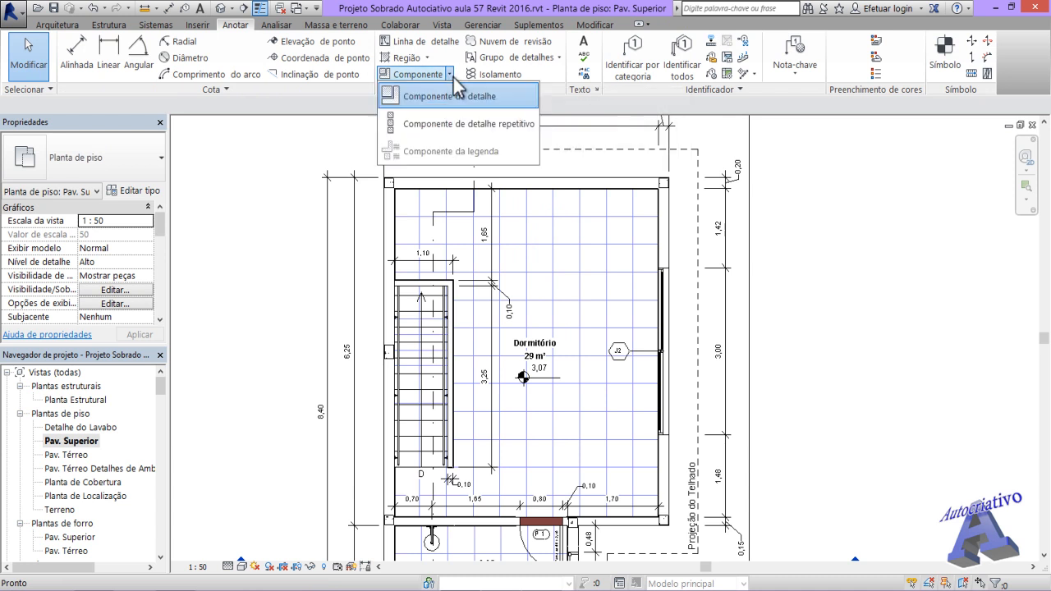
{"action": "left_click", "coordinate": [441, 124]}
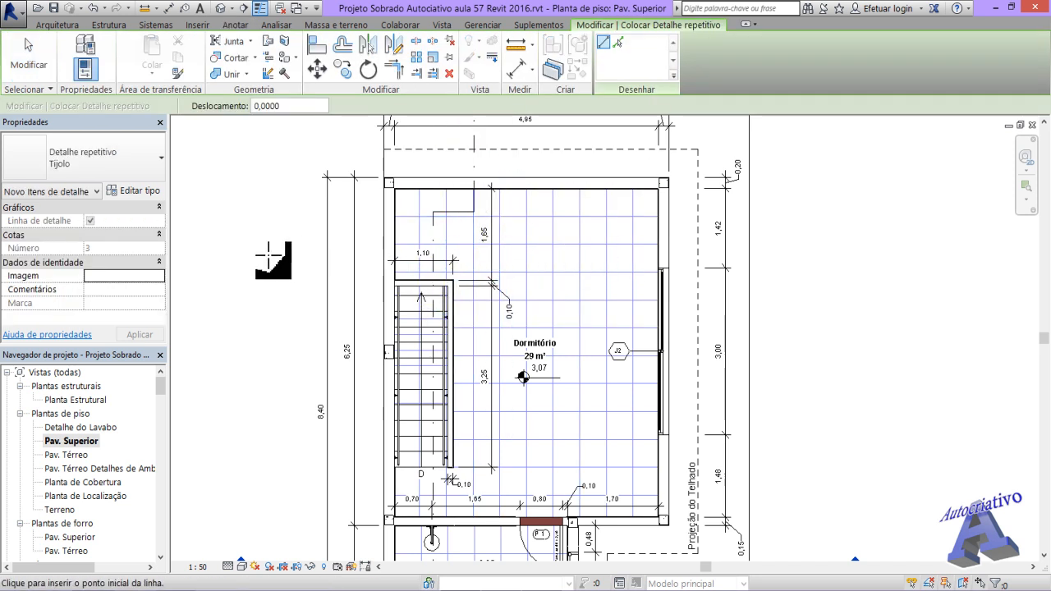
{"action": "left_click", "coordinate": [160, 173]}
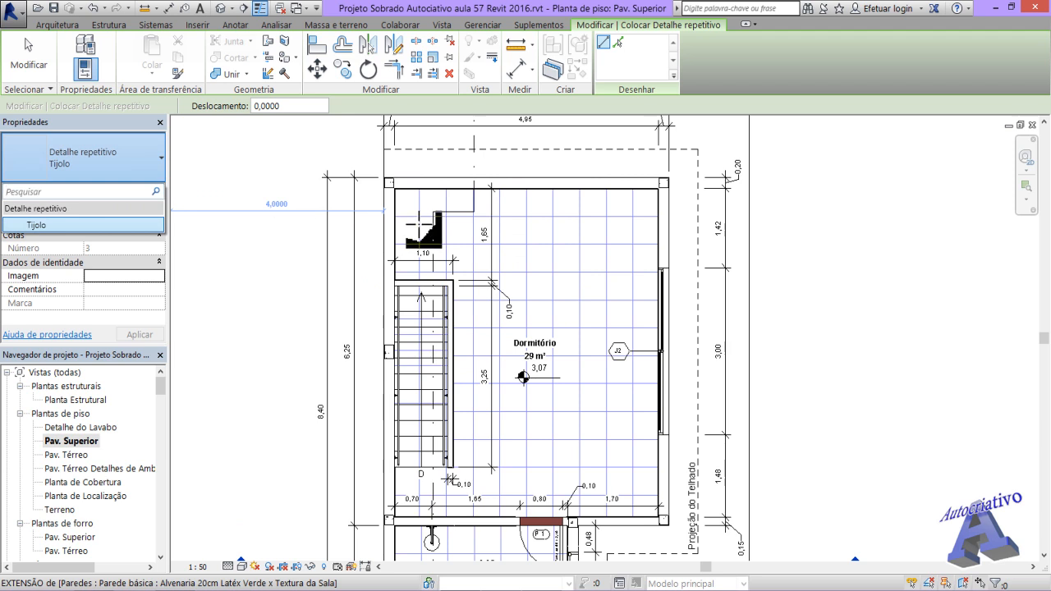
{"action": "middle_click_drag", "start_coordinate": [648, 228], "coordinate": [493, 286]}
{"action": "scroll", "coordinate": [569, 242], "scroll_direction": "up", "scroll_amount": 2}
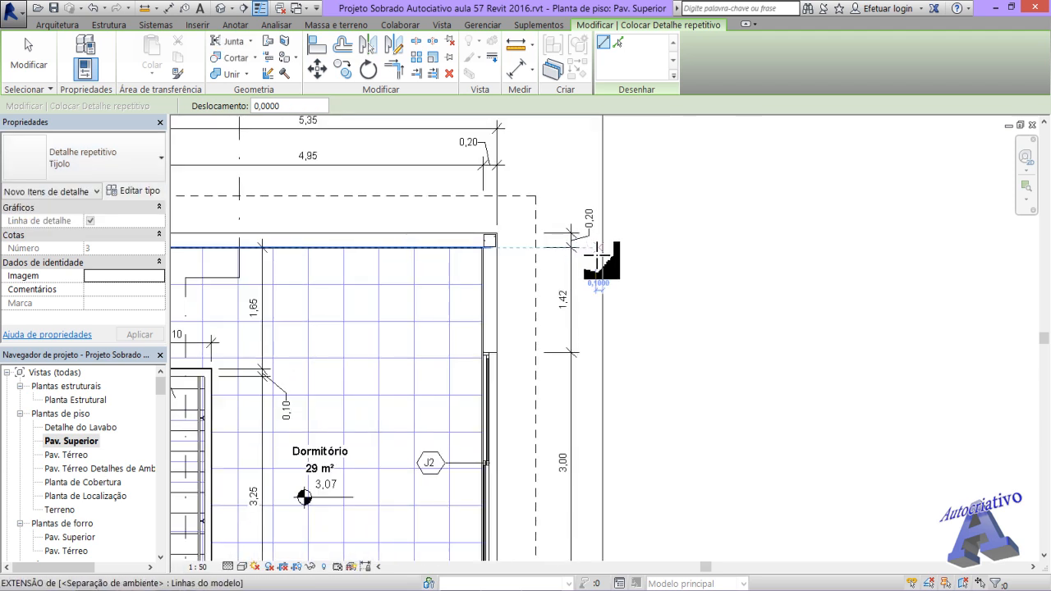
{"action": "scroll", "coordinate": [484, 243], "scroll_direction": "up", "scroll_amount": 2}
{"action": "scroll", "coordinate": [470, 243], "scroll_direction": "up", "scroll_amount": 1}
{"action": "middle_click_drag", "start_coordinate": [488, 260], "coordinate": [665, 246]}
{"action": "left_click", "coordinate": [636, 227]}
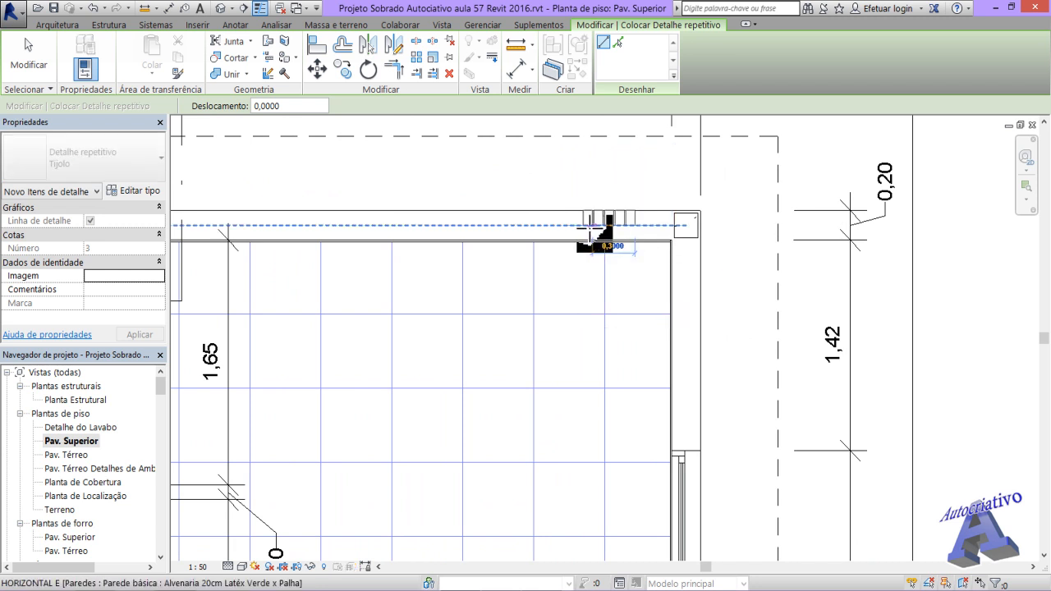
{"action": "scroll", "coordinate": [563, 235], "scroll_direction": "up", "scroll_amount": 3}
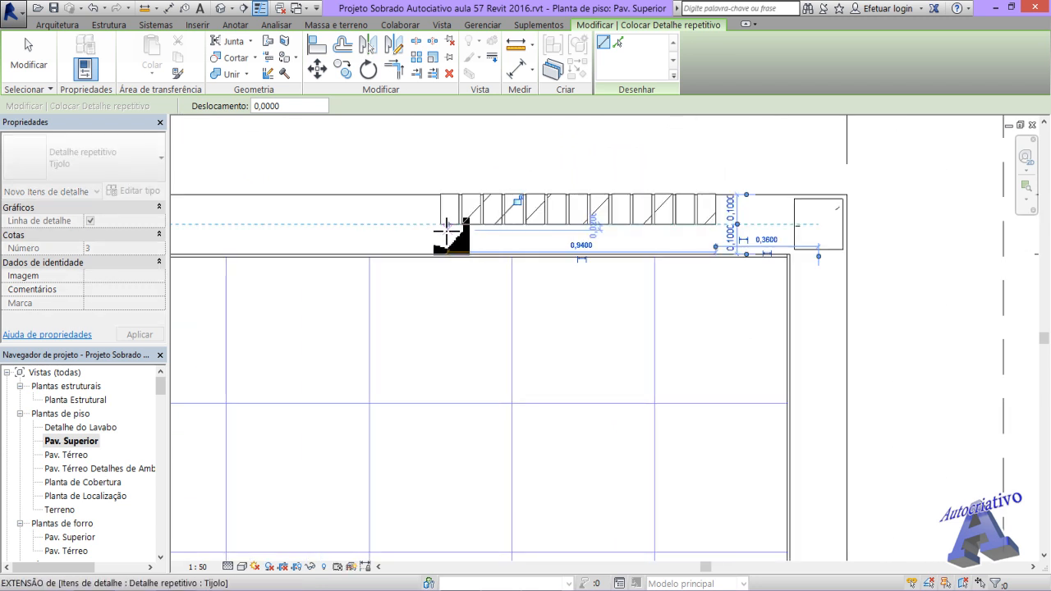
{"action": "left_click", "coordinate": [441, 225]}
{"action": "key", "text": "Escape"}
{"action": "key", "text": "Escape"}
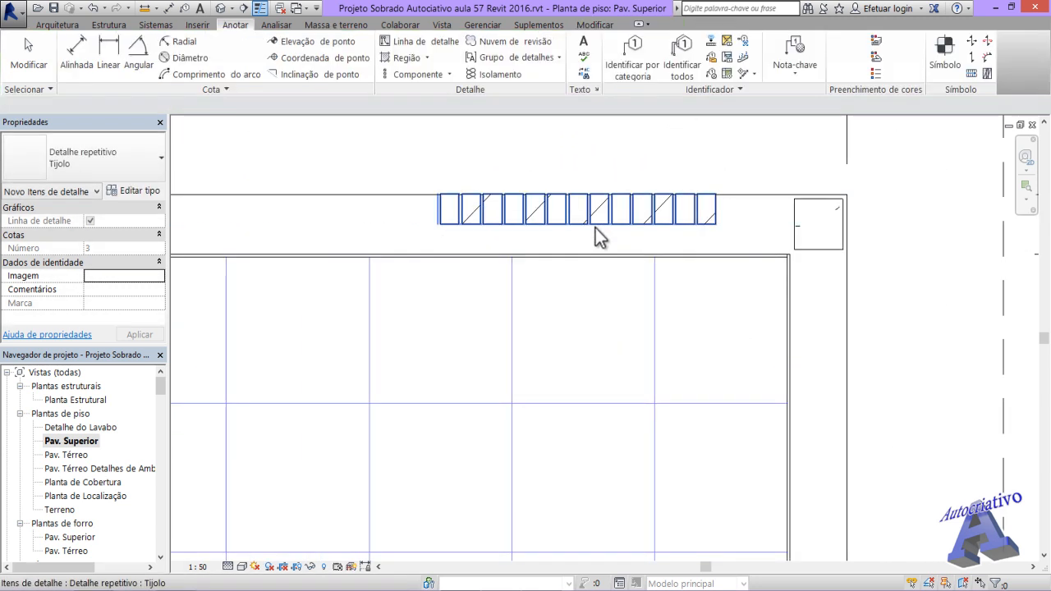
Step: Delete the Tijolo repeating detail from the Dormitório's upper wall
{"action": "left_click", "coordinate": [596, 223]}
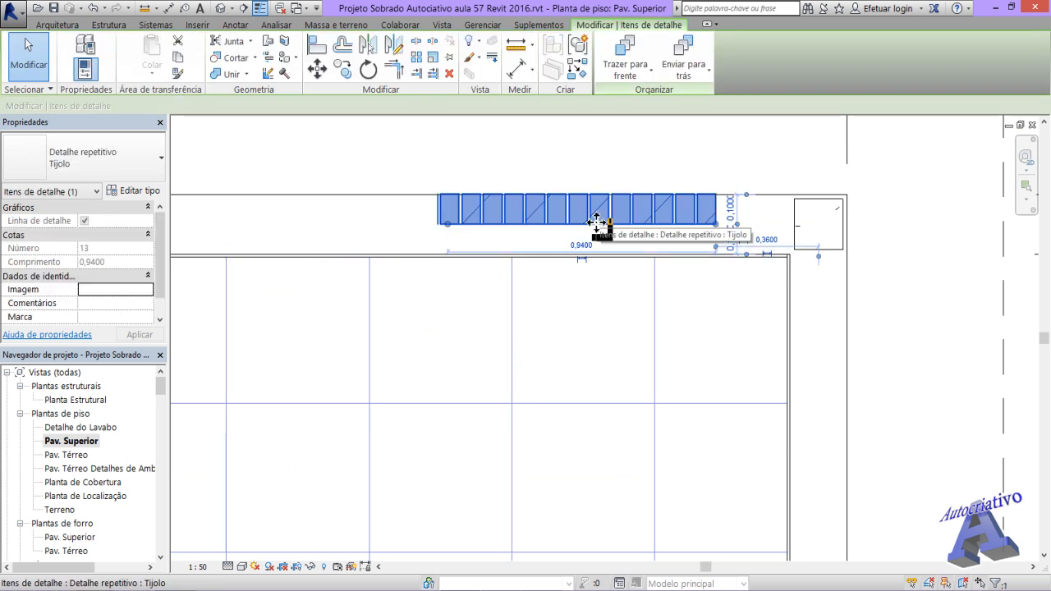
{"action": "key", "text": "Delete"}
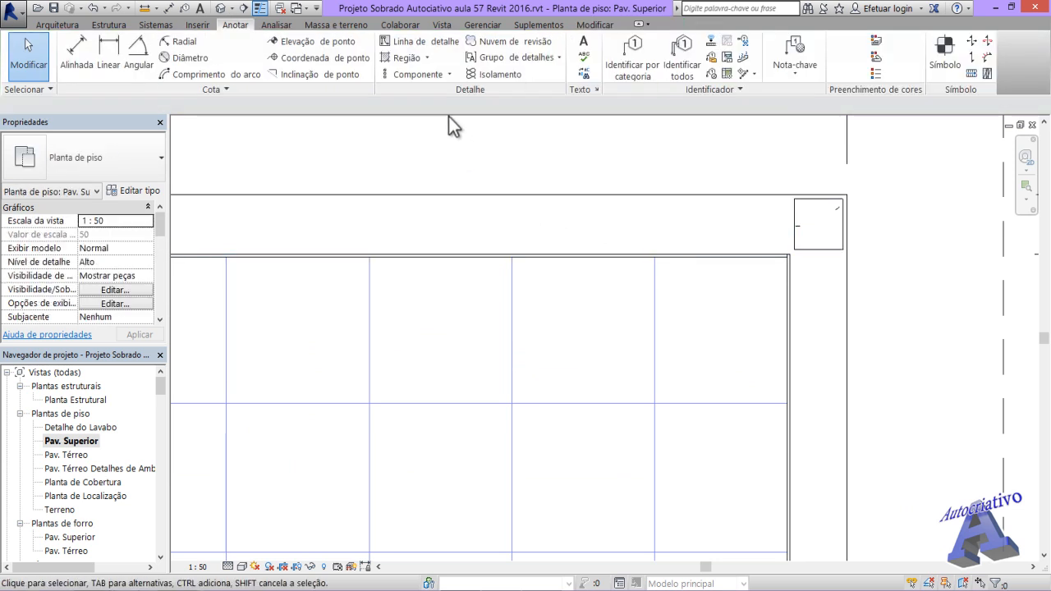
{"action": "left_click", "coordinate": [448, 74]}
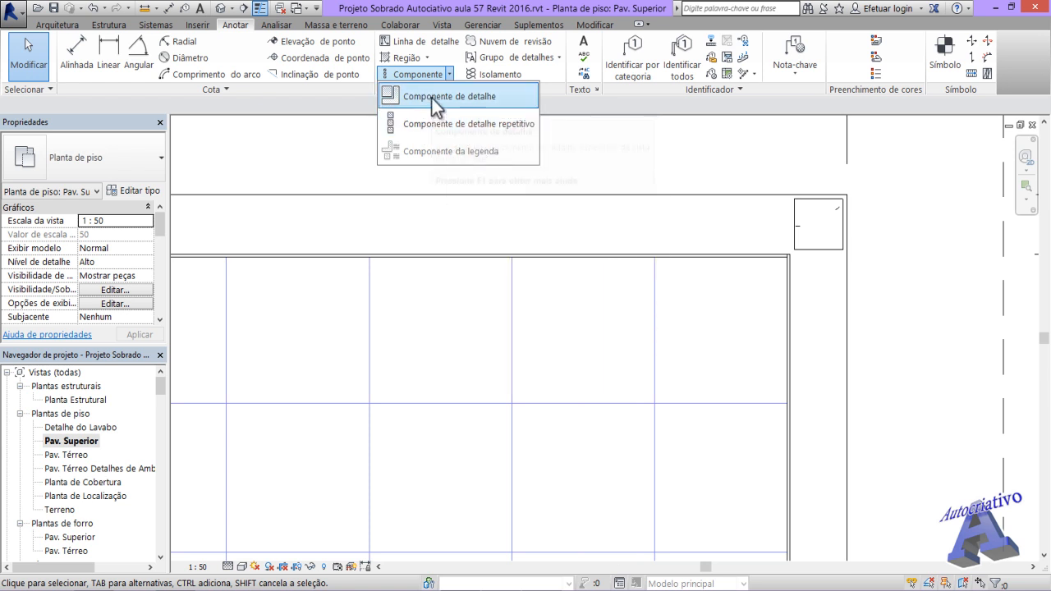
{"action": "left_click", "coordinate": [596, 135]}
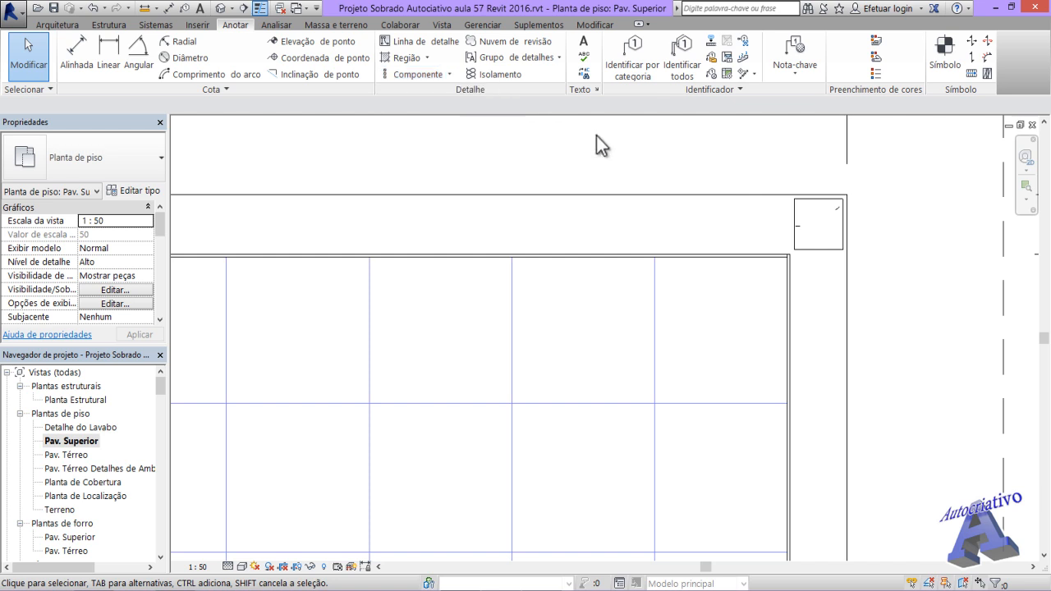
{"action": "scroll", "coordinate": [738, 266], "scroll_direction": "down", "scroll_amount": 2}
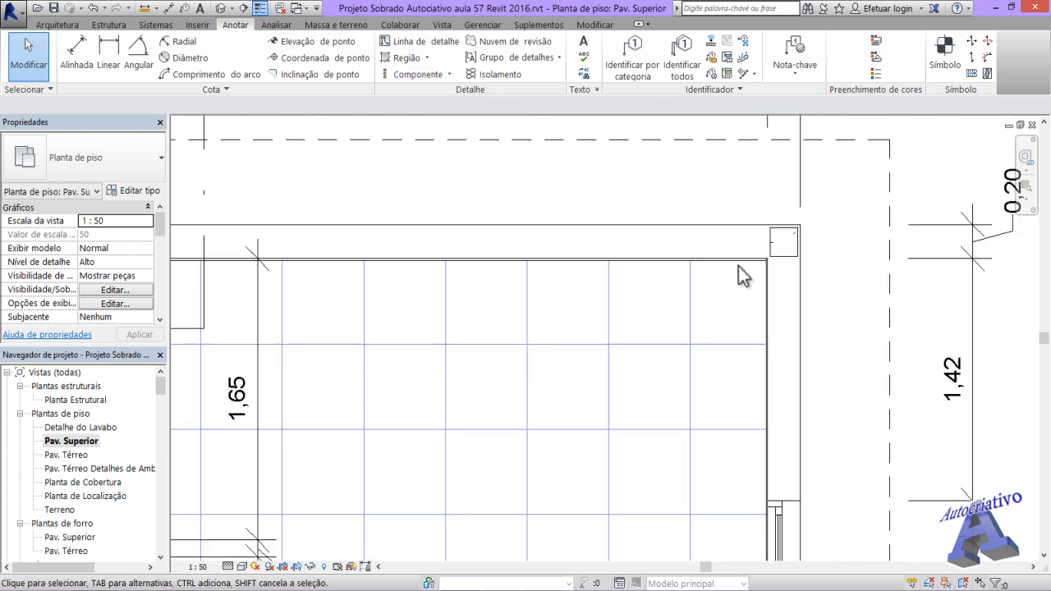
{"action": "scroll", "coordinate": [738, 266], "scroll_direction": "down", "scroll_amount": 2}
{"action": "middle_click_drag", "start_coordinate": [711, 298], "coordinate": [651, 222]}
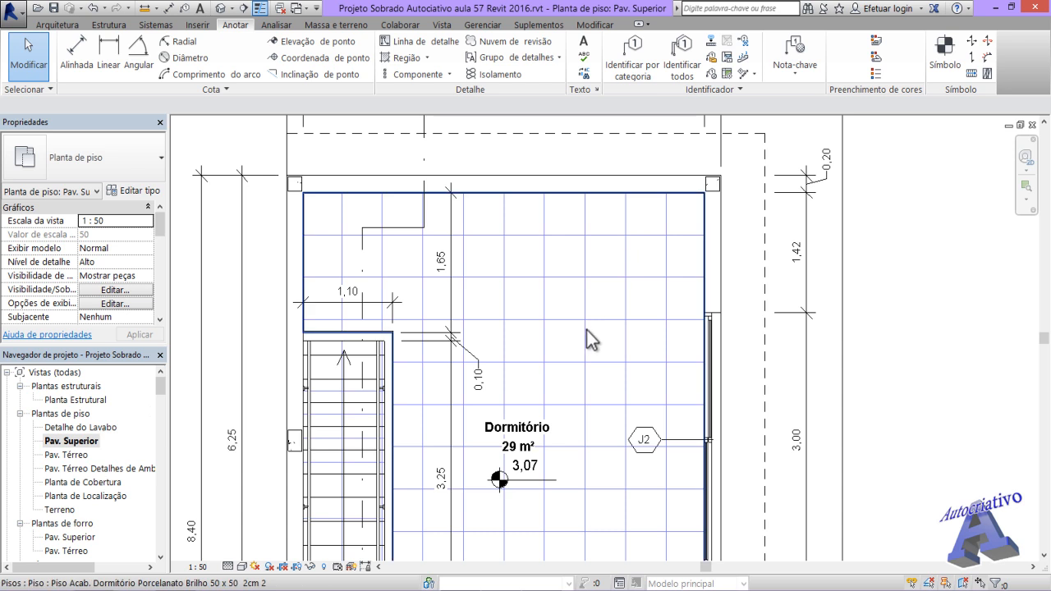
{"action": "scroll", "coordinate": [585, 329], "scroll_direction": "down", "scroll_amount": 2}
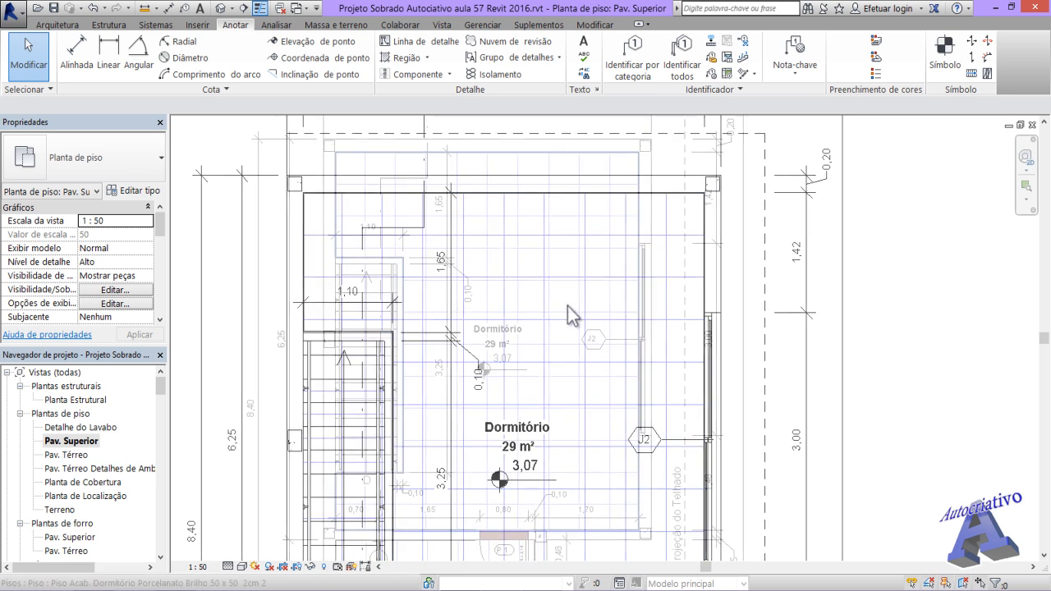
Step: Create a new family from the Mobiliário métrico.rft template
{"action": "left_click", "coordinate": [14, 23]}
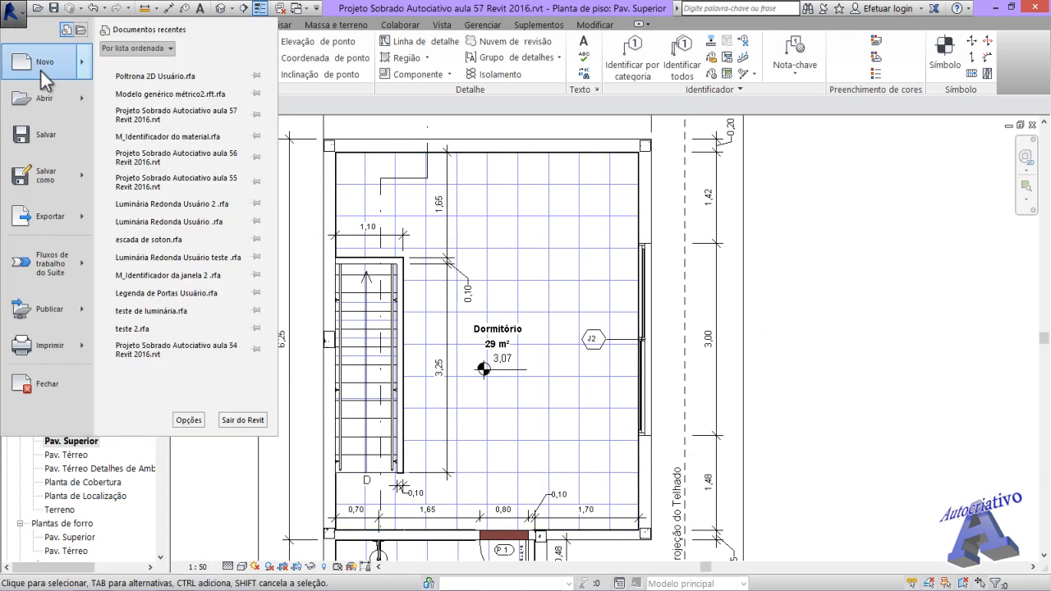
{"action": "mouse_move", "coordinate": [40, 69]}
{"action": "left_click", "coordinate": [141, 106]}
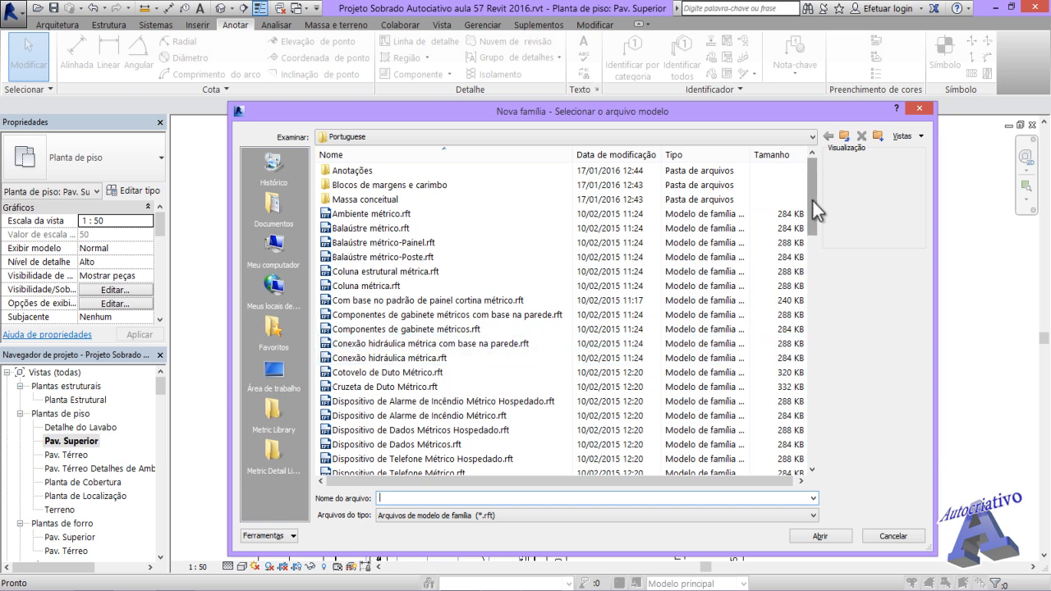
{"action": "left_click_drag", "start_coordinate": [813, 201], "coordinate": [816, 397]}
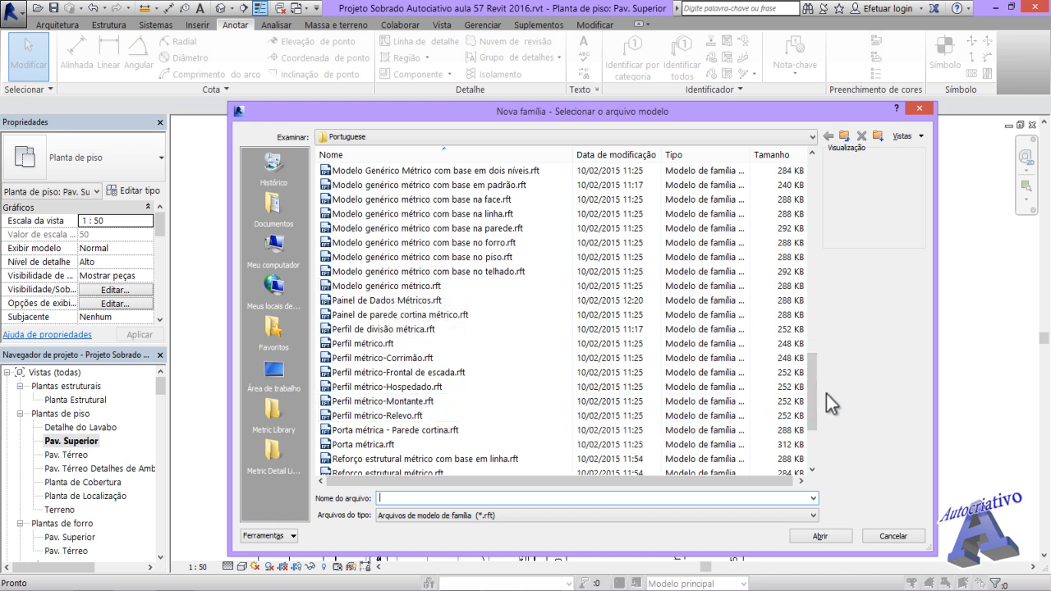
{"action": "left_click_drag", "start_coordinate": [816, 396], "coordinate": [818, 367]}
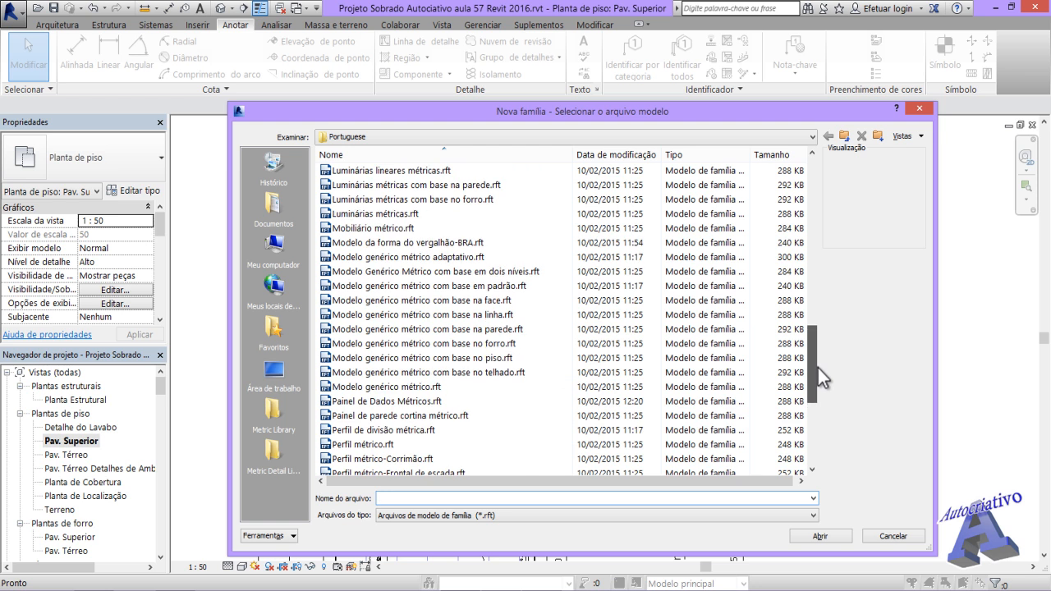
{"action": "double_click", "coordinate": [373, 229]}
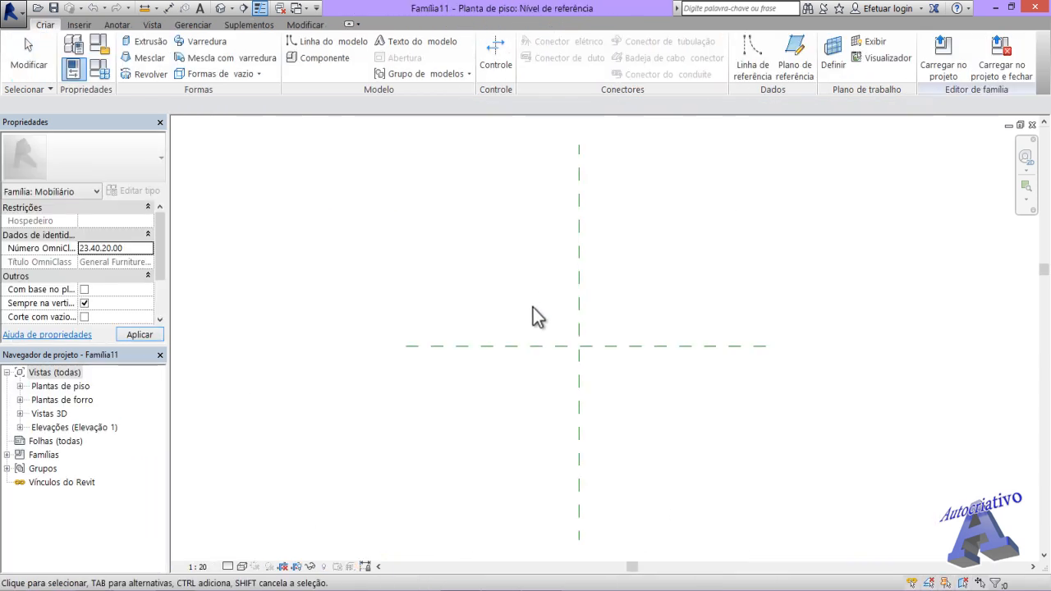
Step: Set the family's linear units to metres with 2 decimal places and the digit grouping to 123.456.789,00
{"action": "left_click", "coordinate": [193, 25]}
{"action": "left_click", "coordinate": [172, 74]}
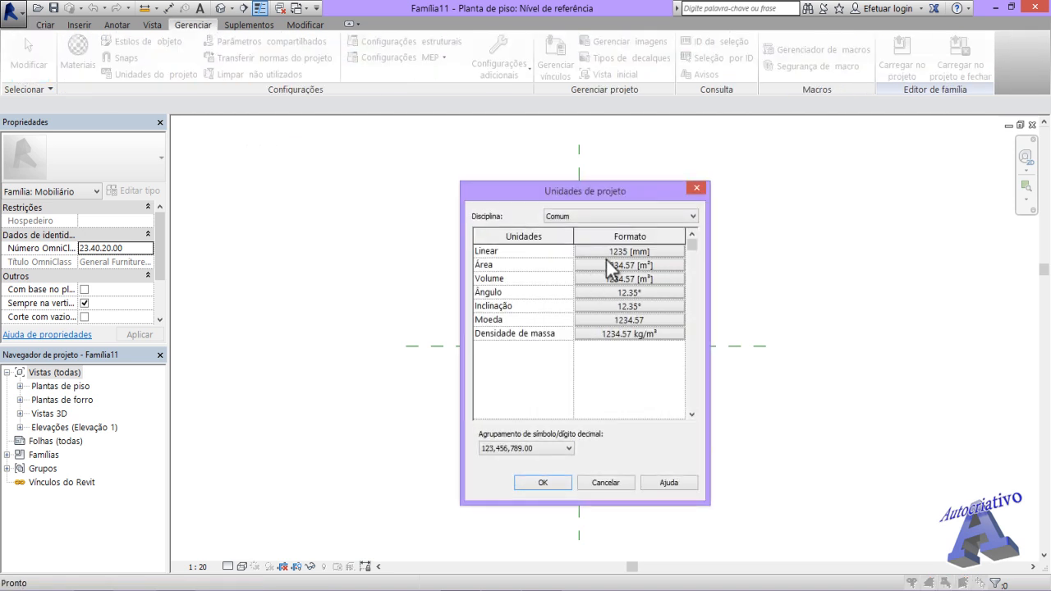
{"action": "left_click", "coordinate": [624, 252]}
{"action": "left_click", "coordinate": [604, 274]}
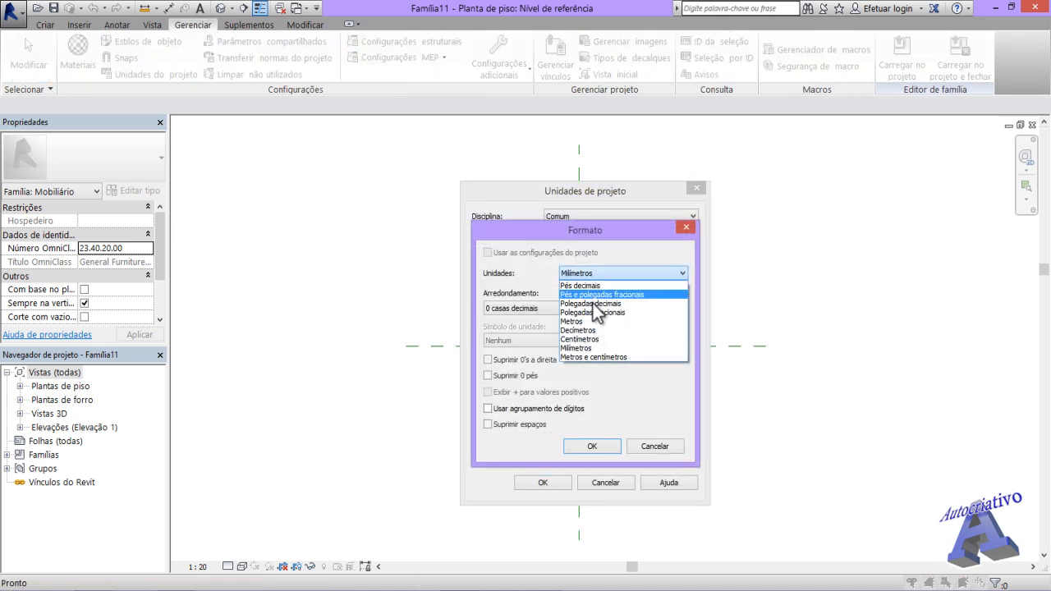
{"action": "left_click", "coordinate": [568, 320]}
{"action": "left_click", "coordinate": [565, 310]}
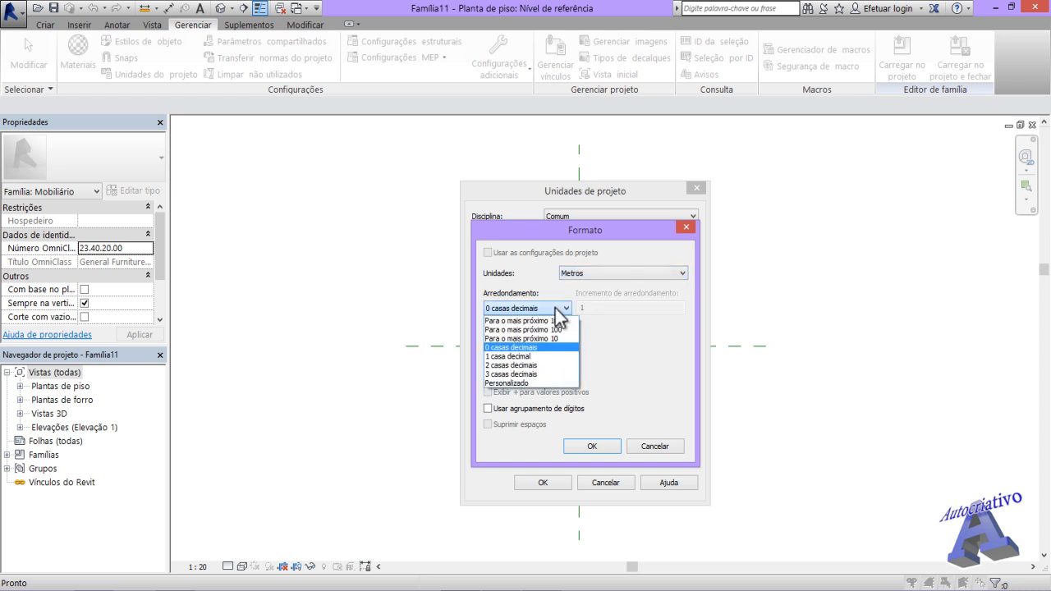
{"action": "left_click", "coordinate": [535, 367]}
{"action": "left_click", "coordinate": [589, 448]}
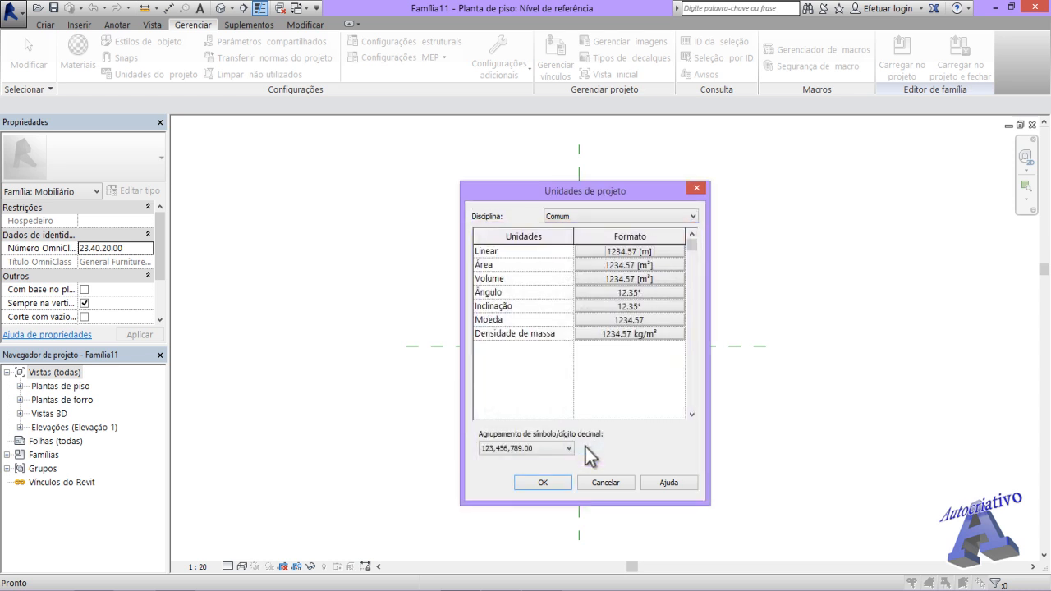
{"action": "left_click", "coordinate": [559, 450]}
{"action": "left_click", "coordinate": [529, 461]}
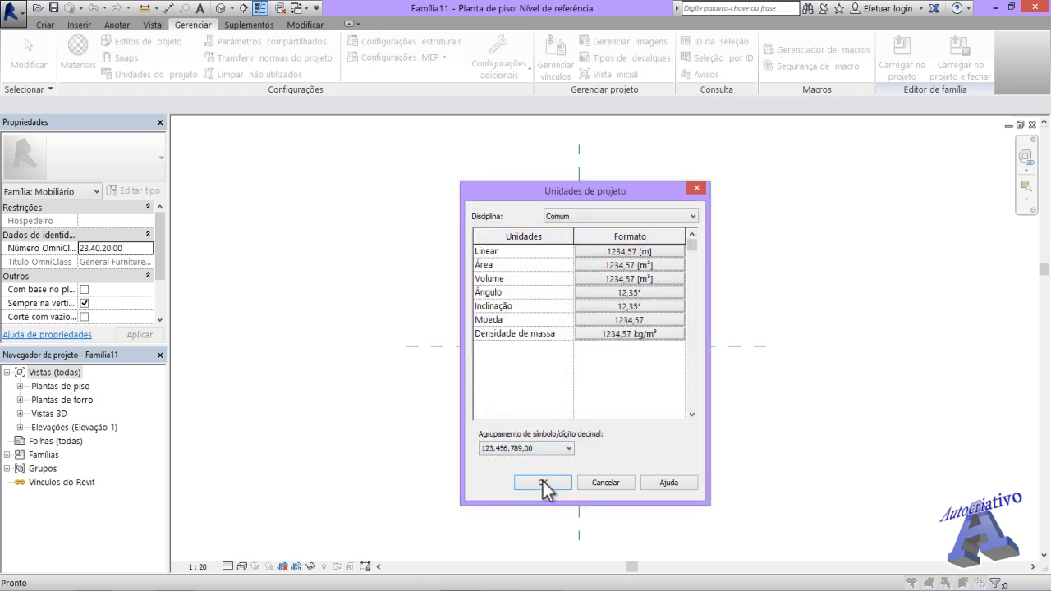
{"action": "left_click", "coordinate": [545, 483]}
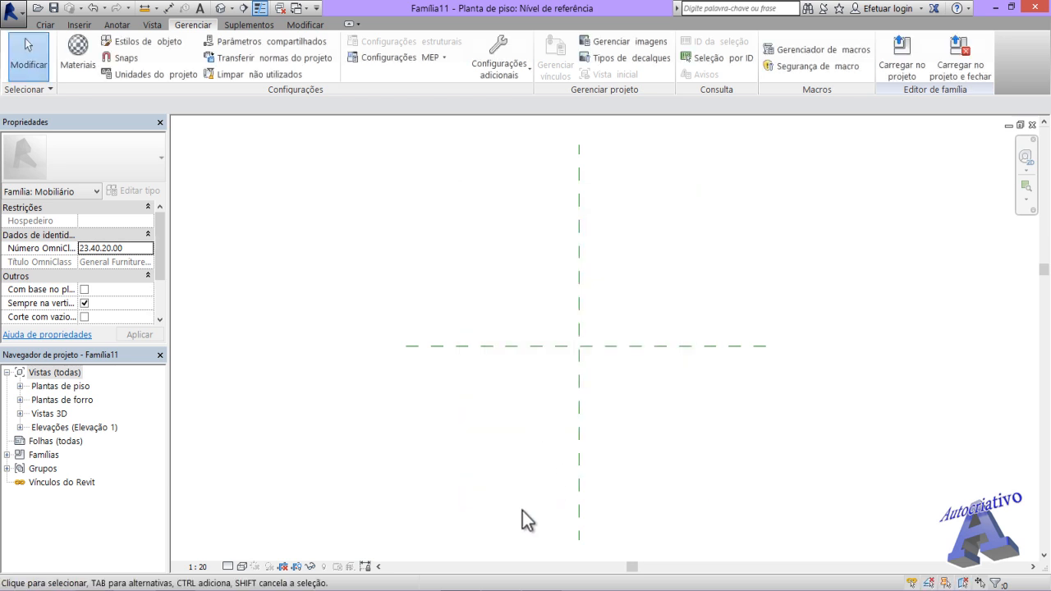
Step: Switch to the Poltrona Vista Frontal drawing in AutoCAD and check its drawing units
{"action": "mouse_move", "coordinate": [502, 590]}
{"action": "left_click", "coordinate": [443, 553]}
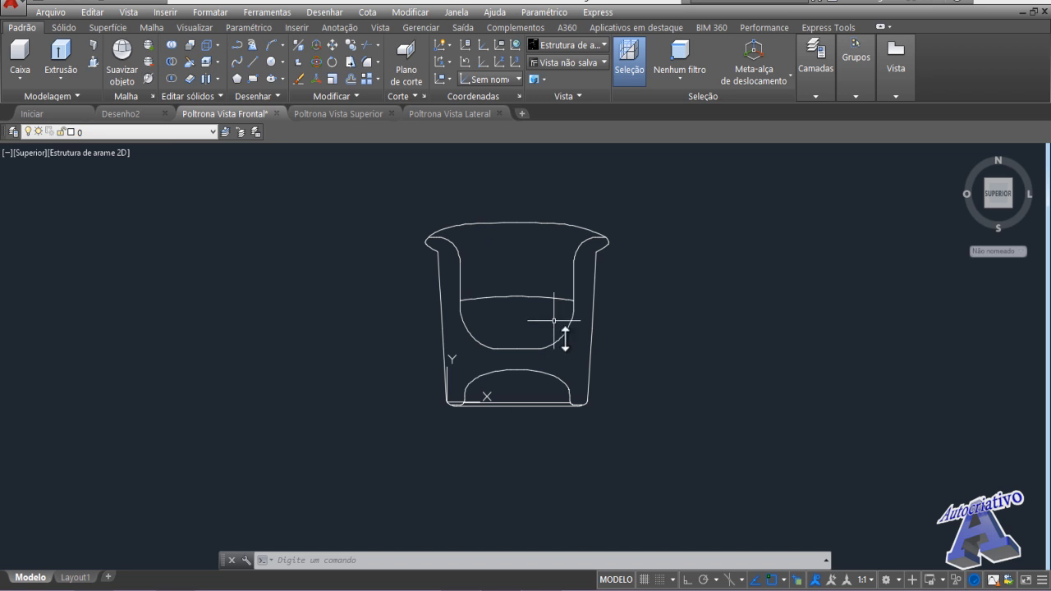
{"action": "left_click", "coordinate": [13, 9]}
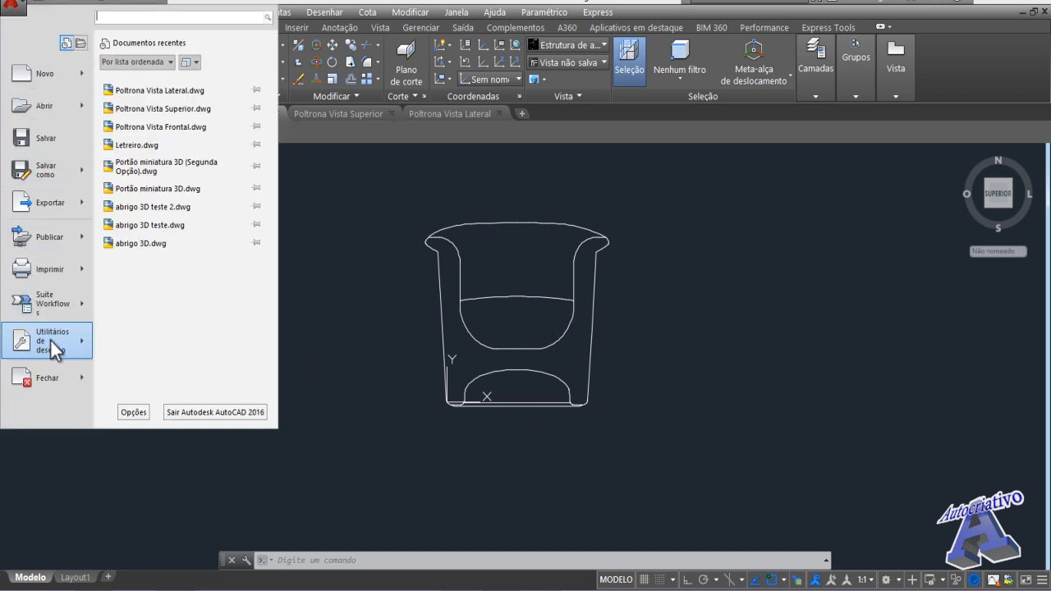
{"action": "mouse_move", "coordinate": [50, 339]}
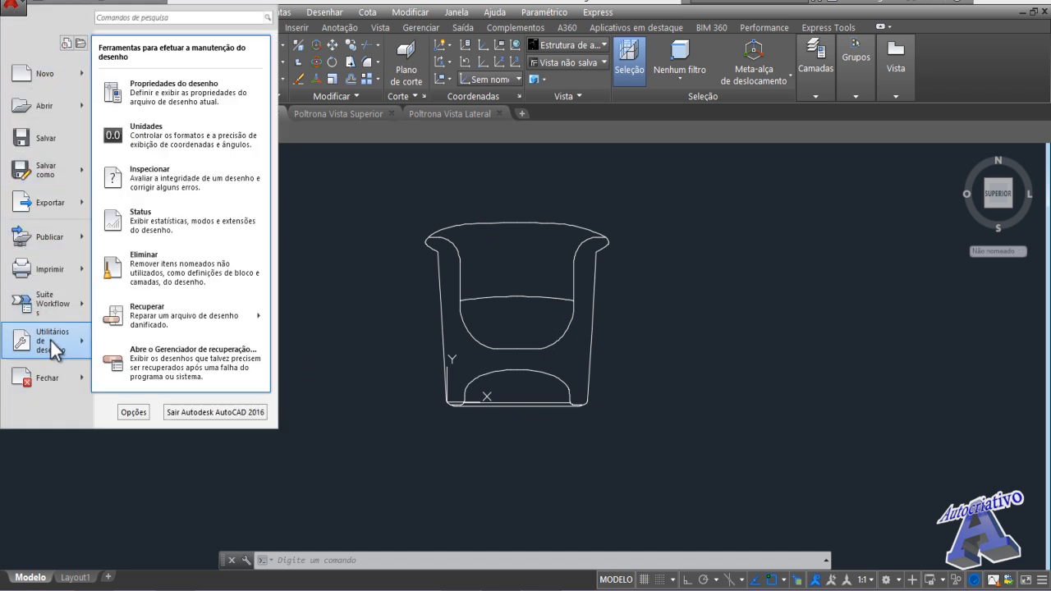
{"action": "left_click", "coordinate": [160, 135]}
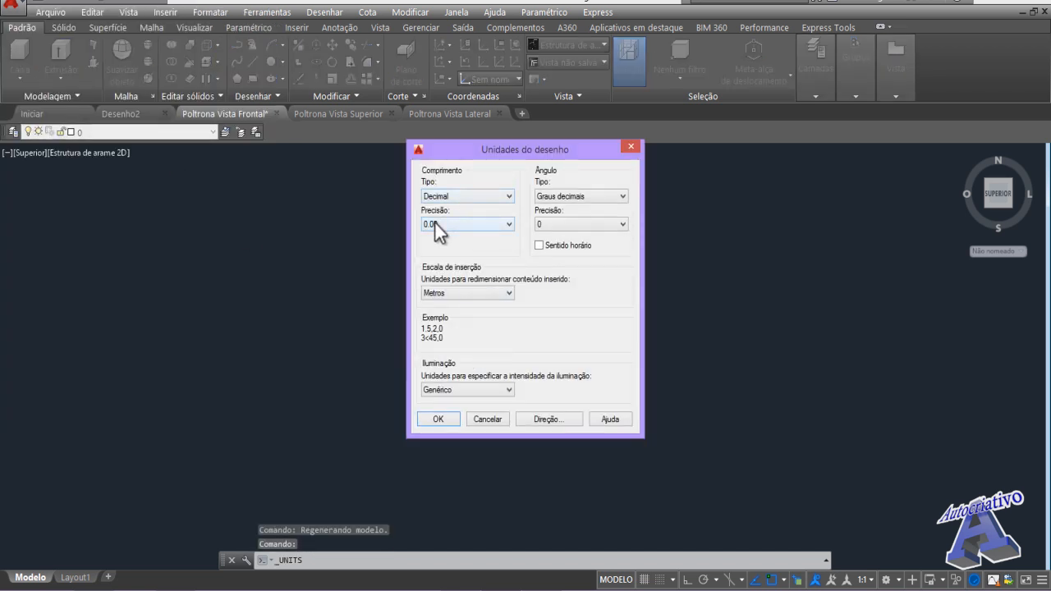
{"action": "left_click", "coordinate": [454, 421]}
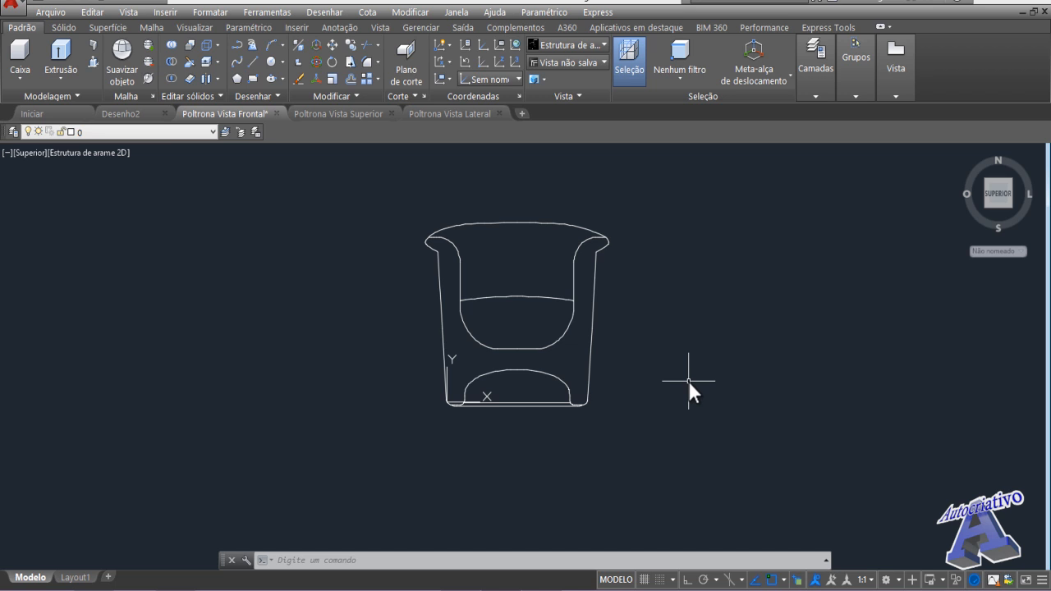
Step: Measure the armchair's overall width between the outer tips of its two arms
{"action": "type", "text": "DIST"}
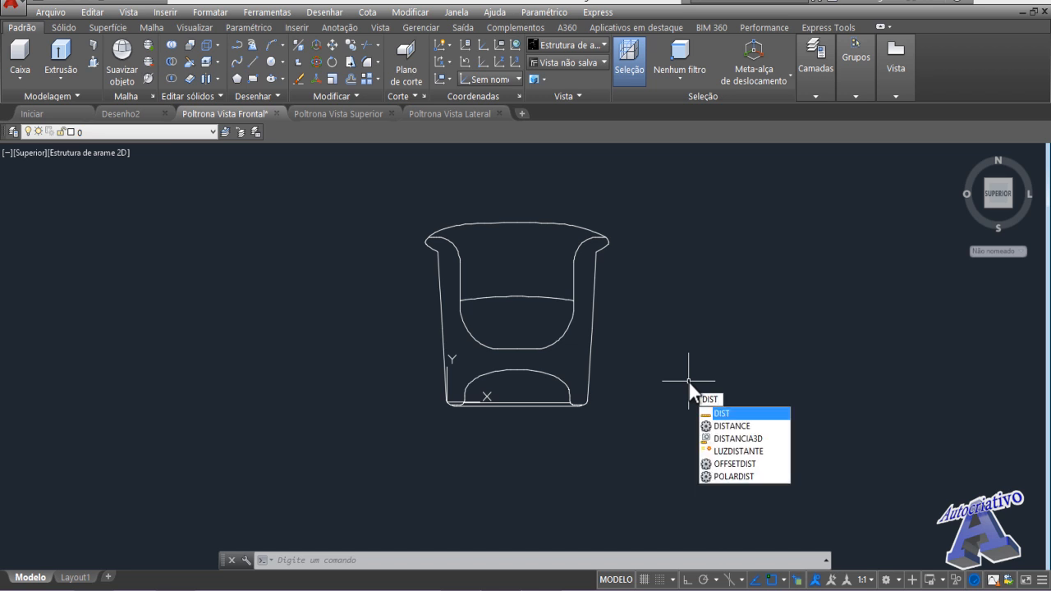
{"action": "key", "text": "Return"}
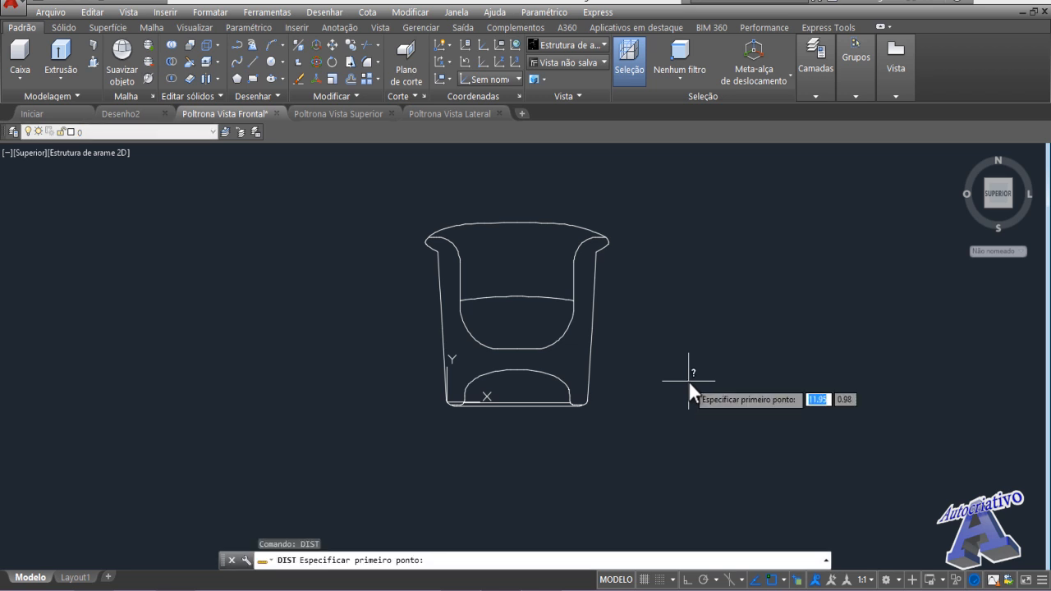
{"action": "scroll", "coordinate": [435, 263], "scroll_direction": "up", "scroll_amount": 4}
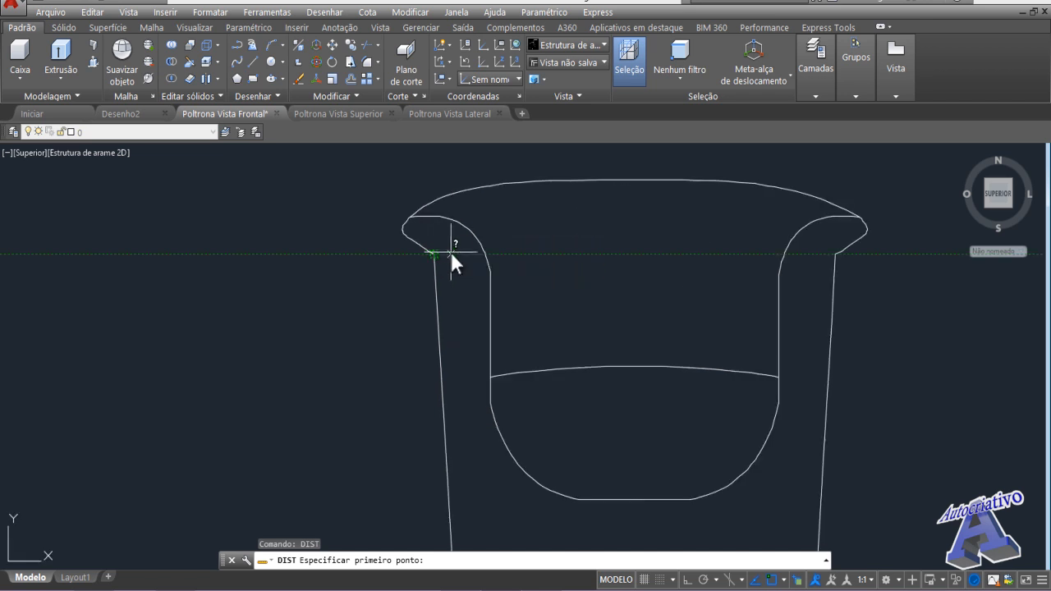
{"action": "middle_click_drag", "start_coordinate": [434, 267], "coordinate": [419, 272]}
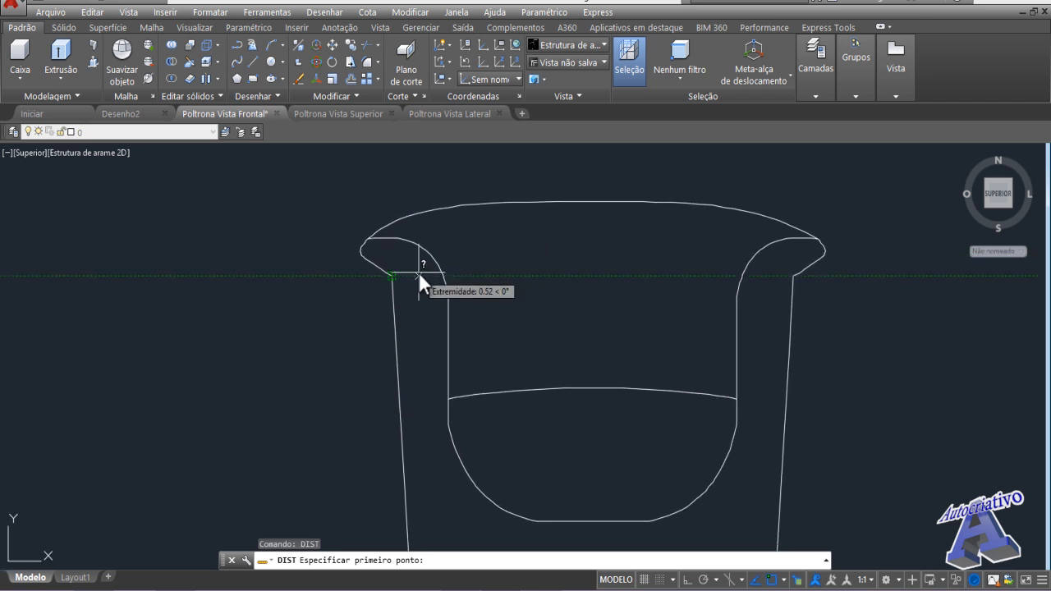
{"action": "left_click", "coordinate": [361, 249]}
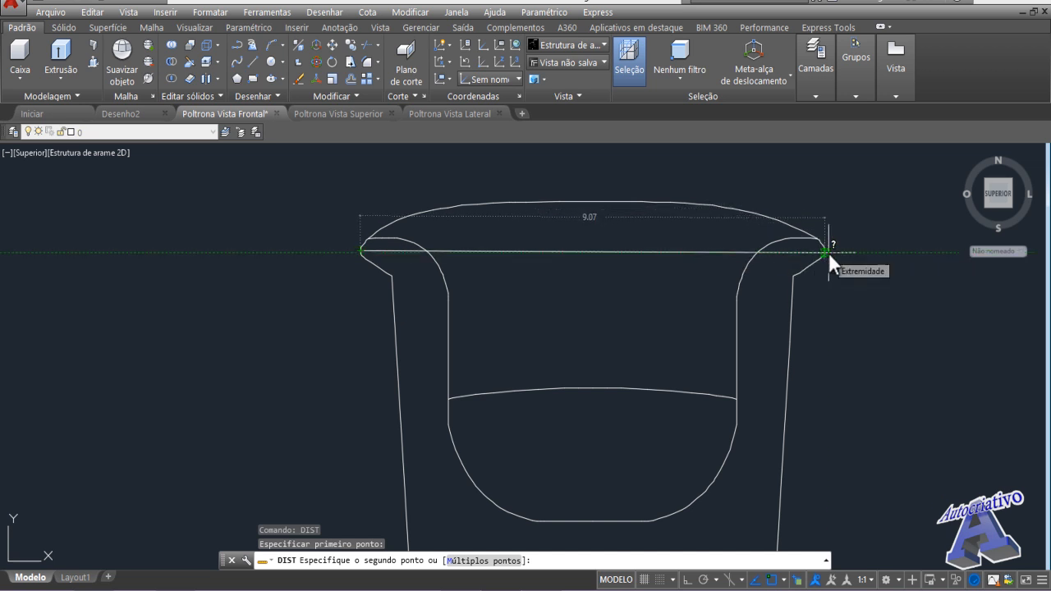
{"action": "scroll", "coordinate": [861, 344], "scroll_direction": "down", "scroll_amount": 3}
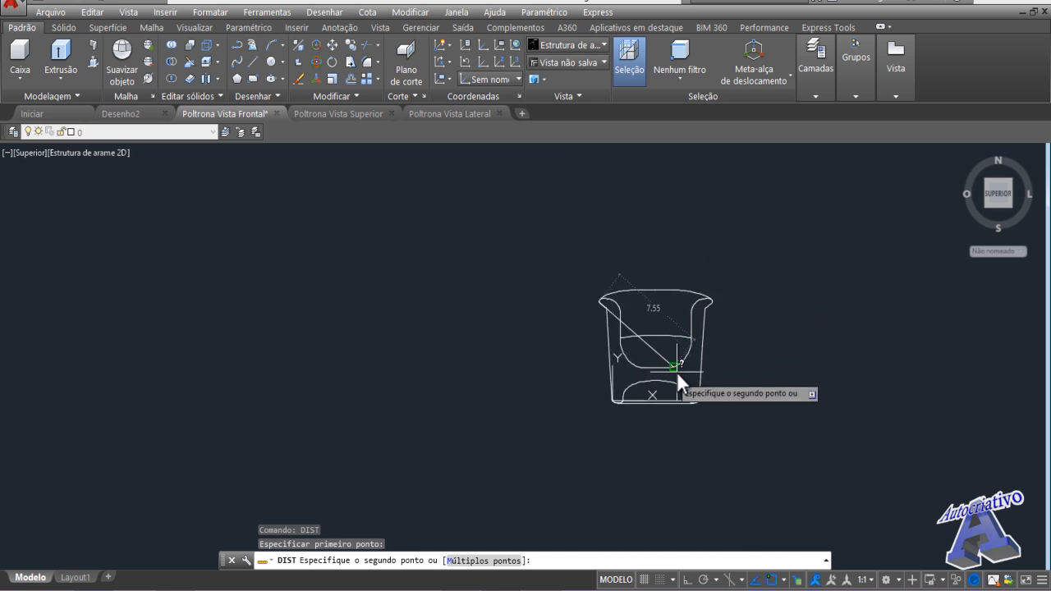
{"action": "scroll", "coordinate": [718, 317], "scroll_direction": "up", "scroll_amount": 6}
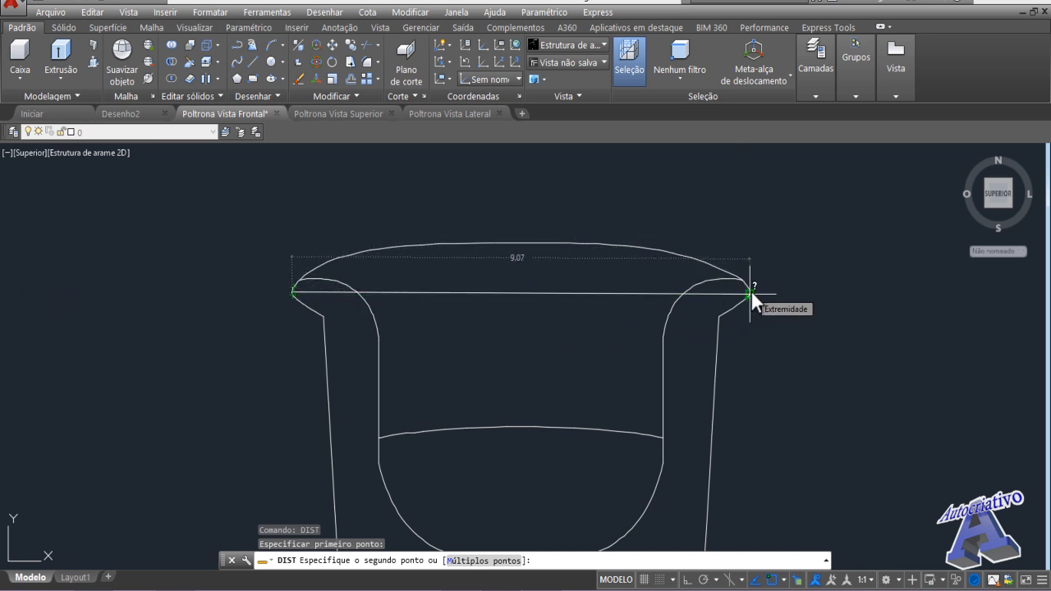
{"action": "key", "text": "Escape"}
Step: Scale the whole armchair by reference from its lower-left base corner, using the distance between the arm tips as reference and 1.2 m as new length
{"action": "scroll", "coordinate": [655, 303], "scroll_direction": "down", "scroll_amount": 5}
{"action": "middle_click_drag", "start_coordinate": [622, 320], "coordinate": [631, 267]}
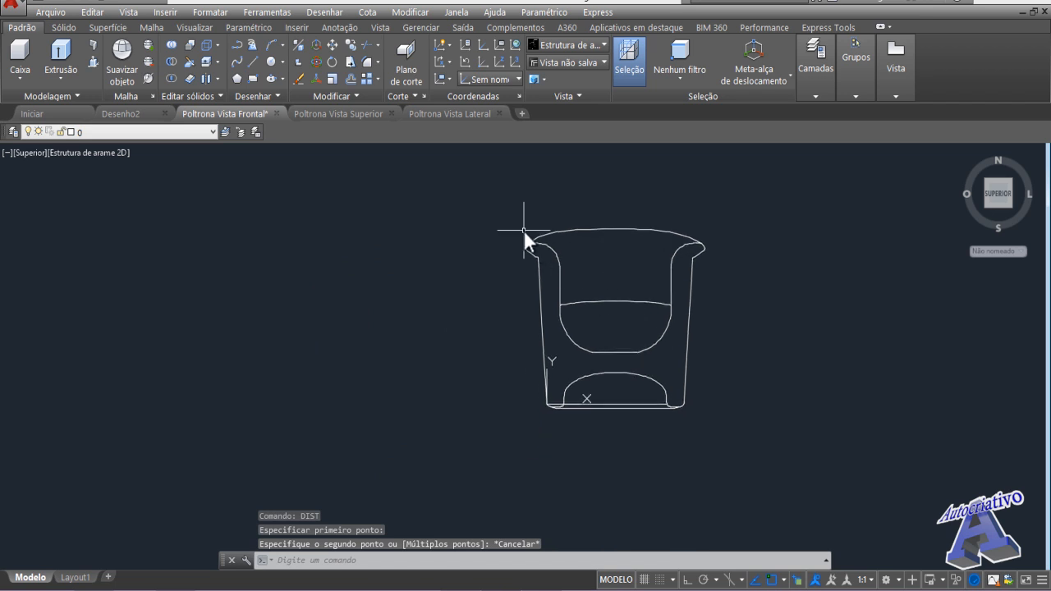
{"action": "mouse_move", "coordinate": [505, 200]}
{"action": "left_mouse_down"}
{"action": "mouse_move", "coordinate": [566, 238]}
{"action": "mouse_move", "coordinate": [701, 372]}
{"action": "mouse_move", "coordinate": [675, 336]}
{"action": "left_mouse_up"}
{"action": "key", "text": "Escape"}
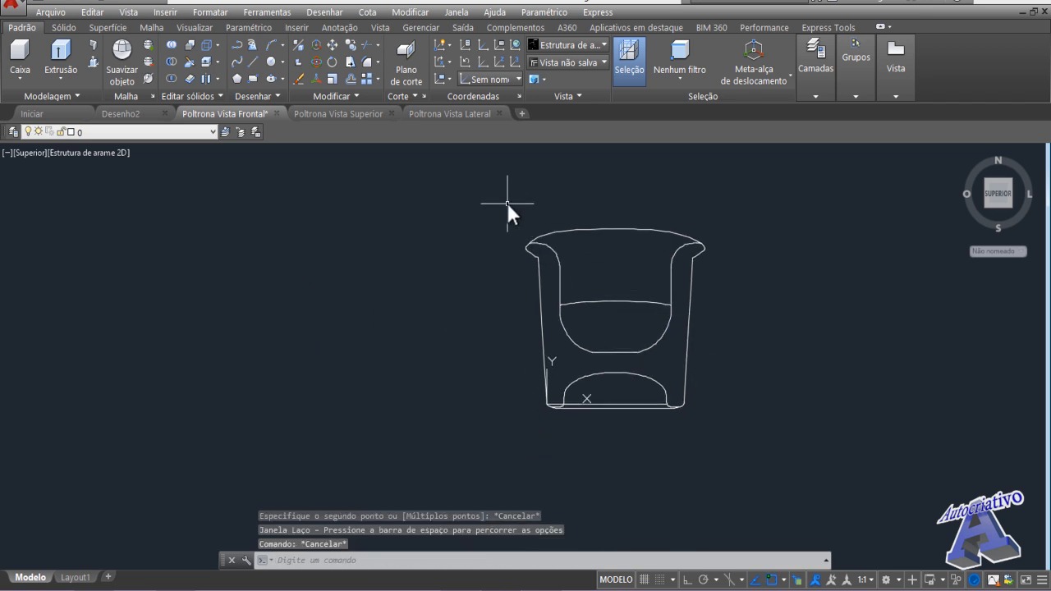
{"action": "left_click", "coordinate": [507, 203]}
{"action": "left_click", "coordinate": [729, 437]}
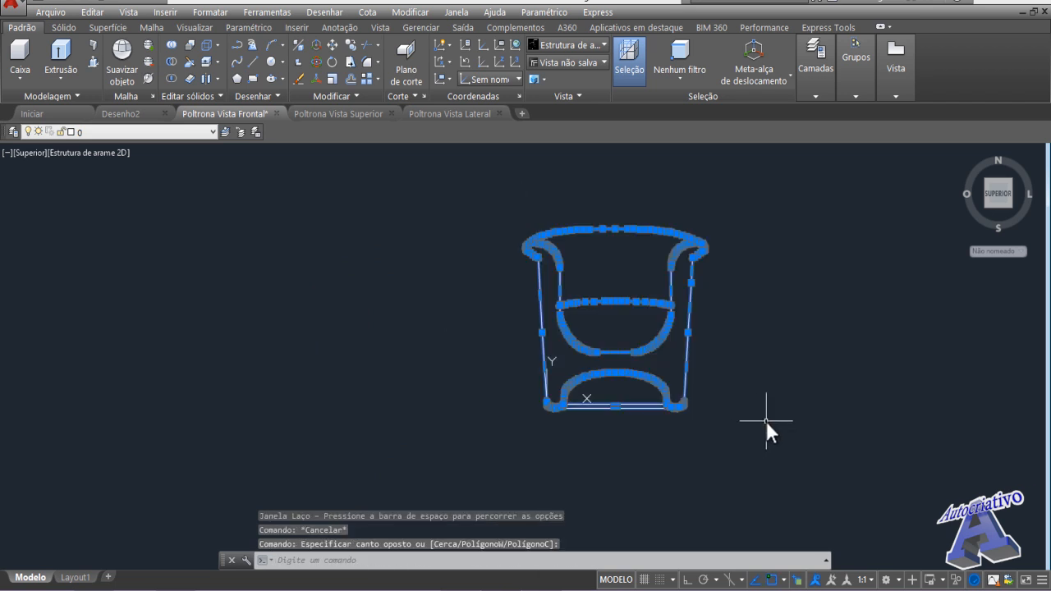
{"action": "left_click", "coordinate": [332, 78]}
{"action": "scroll", "coordinate": [556, 397], "scroll_direction": "up", "scroll_amount": 3}
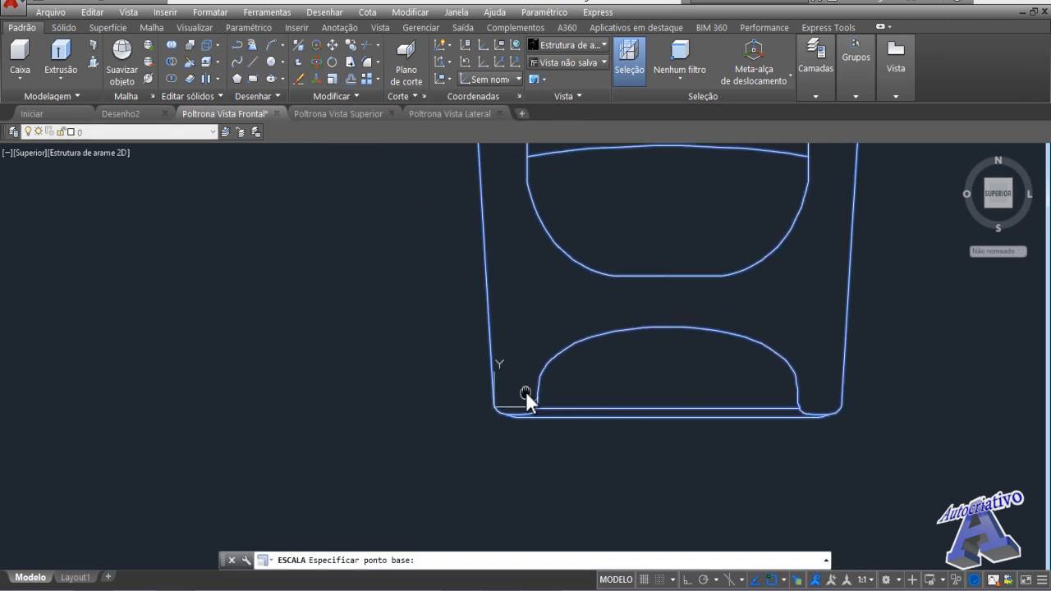
{"action": "left_click", "coordinate": [485, 400]}
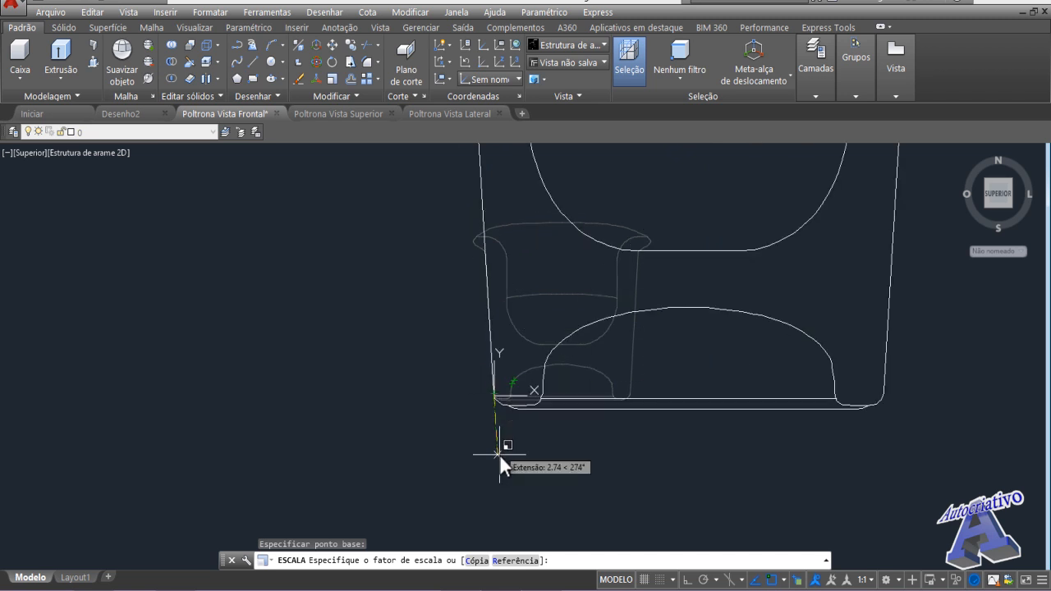
{"action": "left_click", "coordinate": [507, 562]}
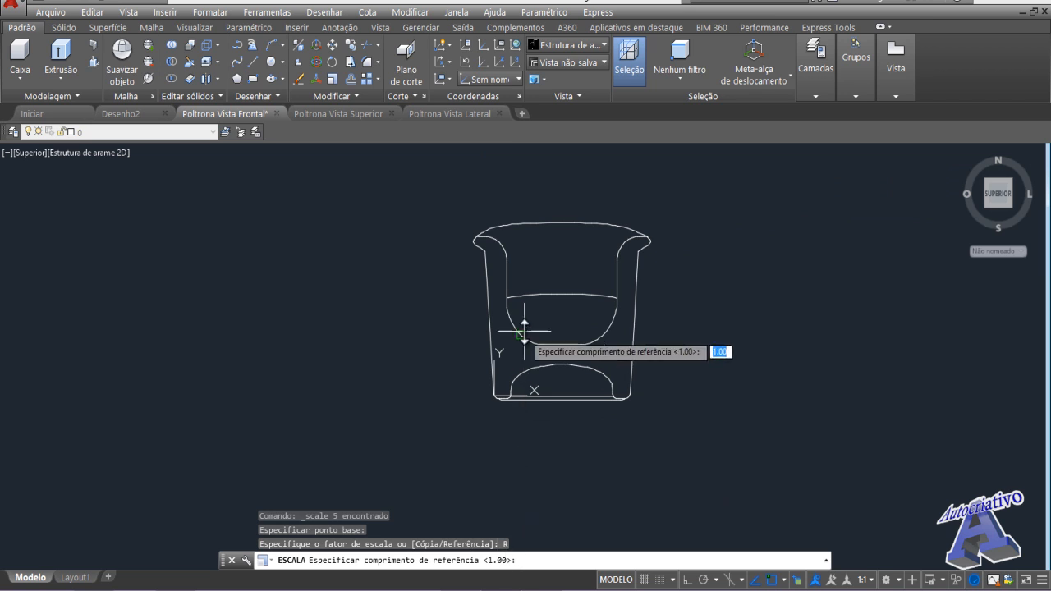
{"action": "scroll", "coordinate": [529, 276], "scroll_direction": "up", "scroll_amount": 2}
{"action": "scroll", "coordinate": [529, 276], "scroll_direction": "up", "scroll_amount": 5}
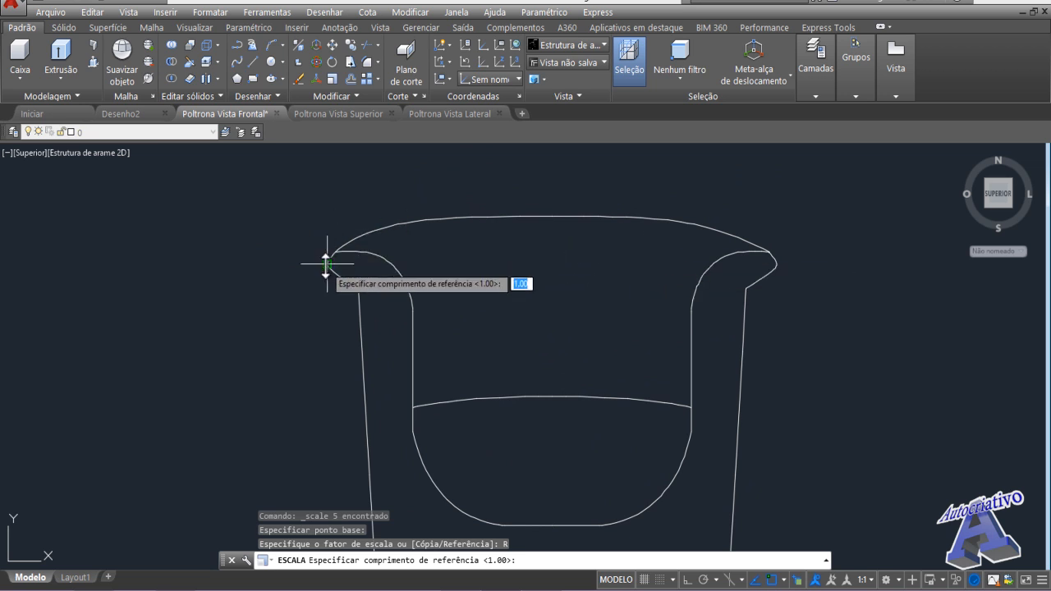
{"action": "left_click", "coordinate": [326, 265]}
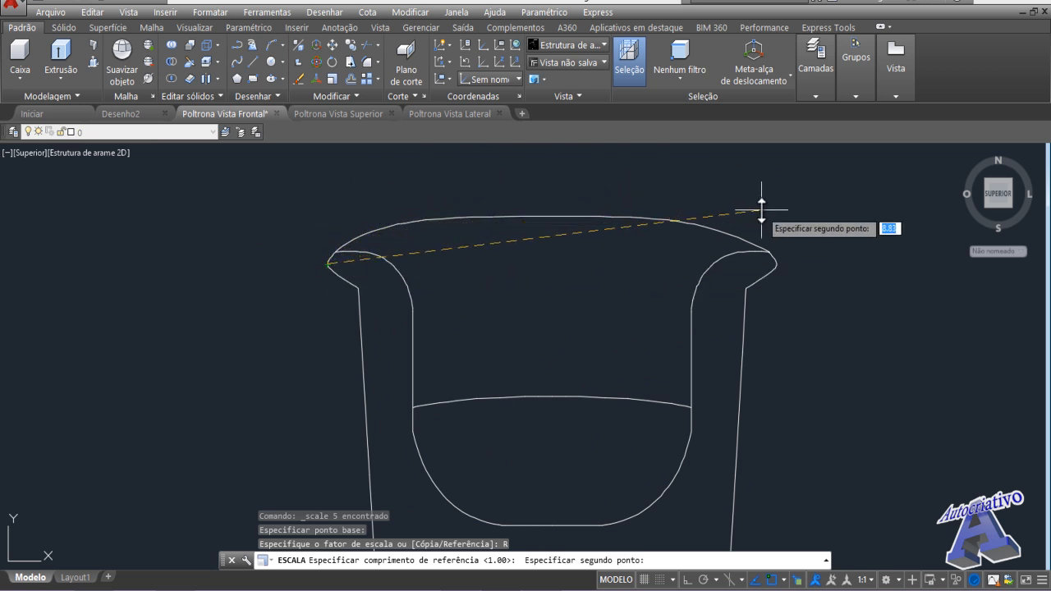
{"action": "left_click", "coordinate": [777, 263]}
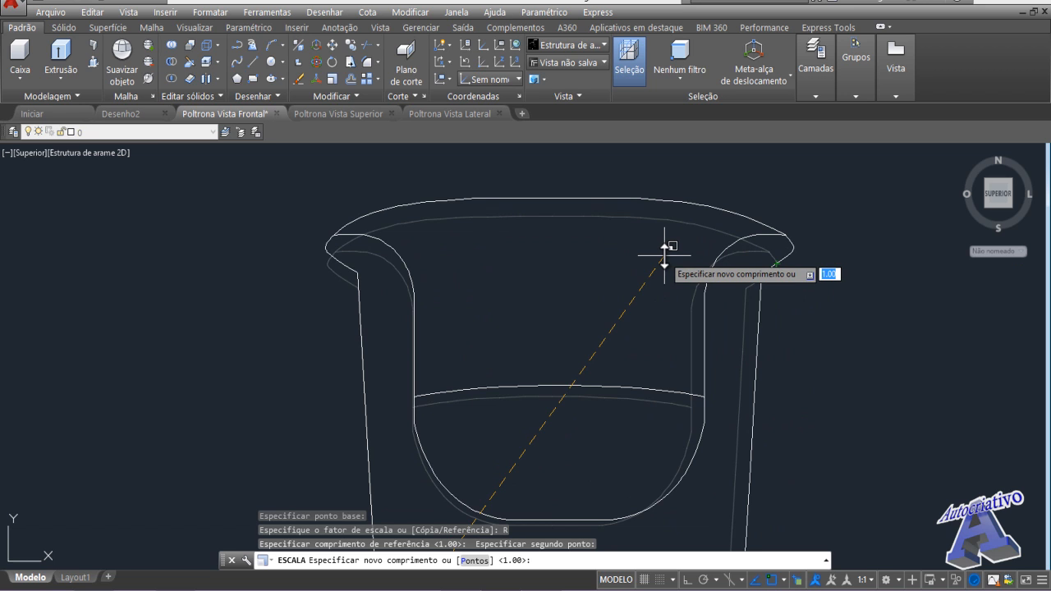
{"action": "type", "text": "1.2"}
{"action": "key", "text": "Return"}
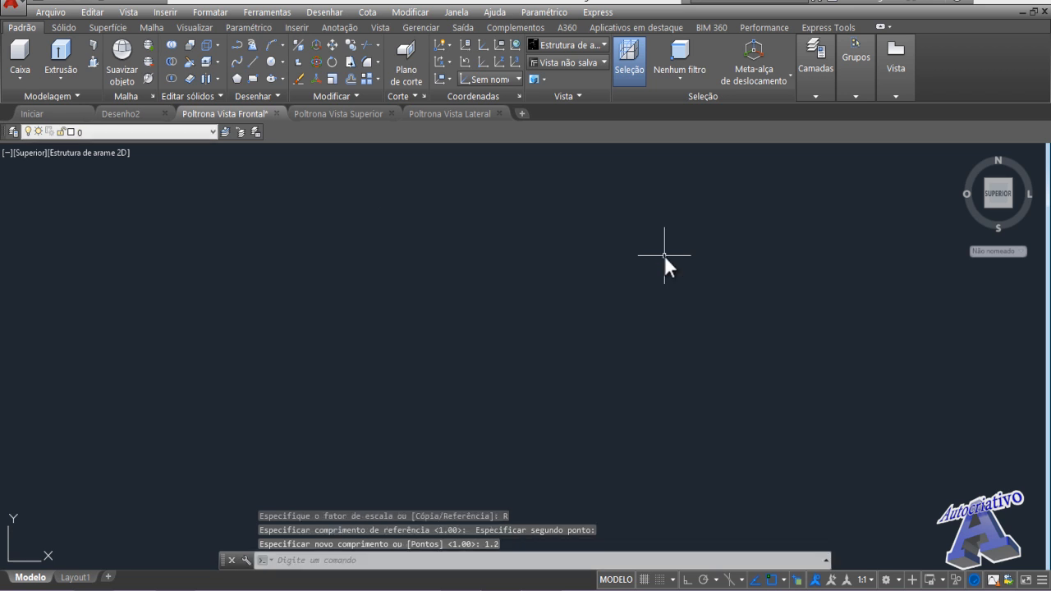
Step: Measure the scaled armchair's width again between the outer tips of its arms
{"action": "scroll", "coordinate": [586, 312], "scroll_direction": "down", "scroll_amount": 3}
{"action": "scroll", "coordinate": [524, 349], "scroll_direction": "up", "scroll_amount": 5}
{"action": "scroll", "coordinate": [524, 349], "scroll_direction": "up", "scroll_amount": 1}
{"action": "scroll", "coordinate": [576, 307], "scroll_direction": "up", "scroll_amount": 2}
{"action": "middle_click_drag", "start_coordinate": [525, 346], "coordinate": [529, 292]}
{"action": "scroll", "coordinate": [576, 307], "scroll_direction": "down", "scroll_amount": 1}
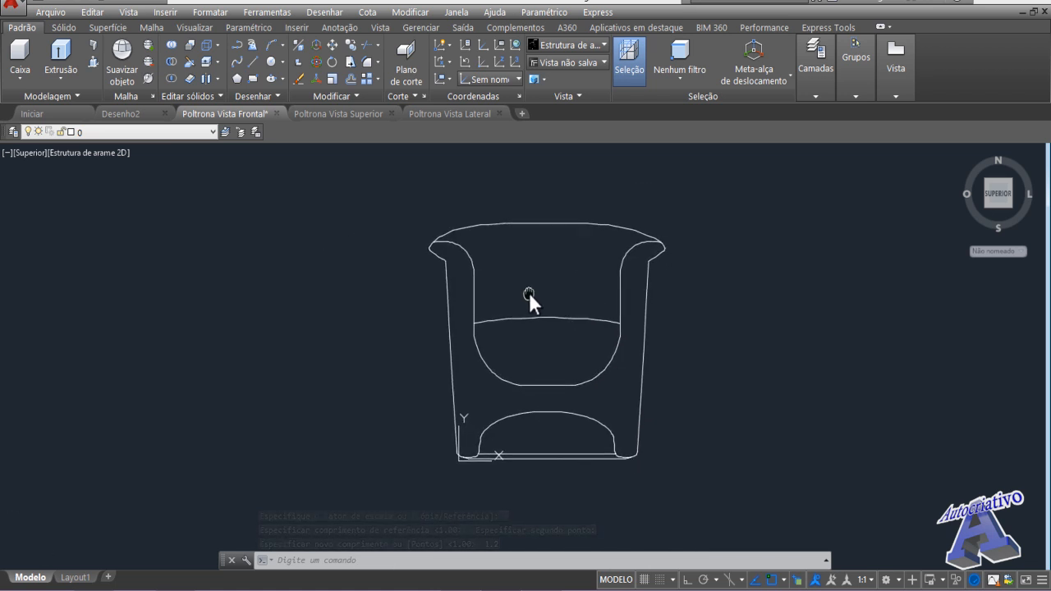
{"action": "type", "text": "dist"}
{"action": "key", "text": "Return"}
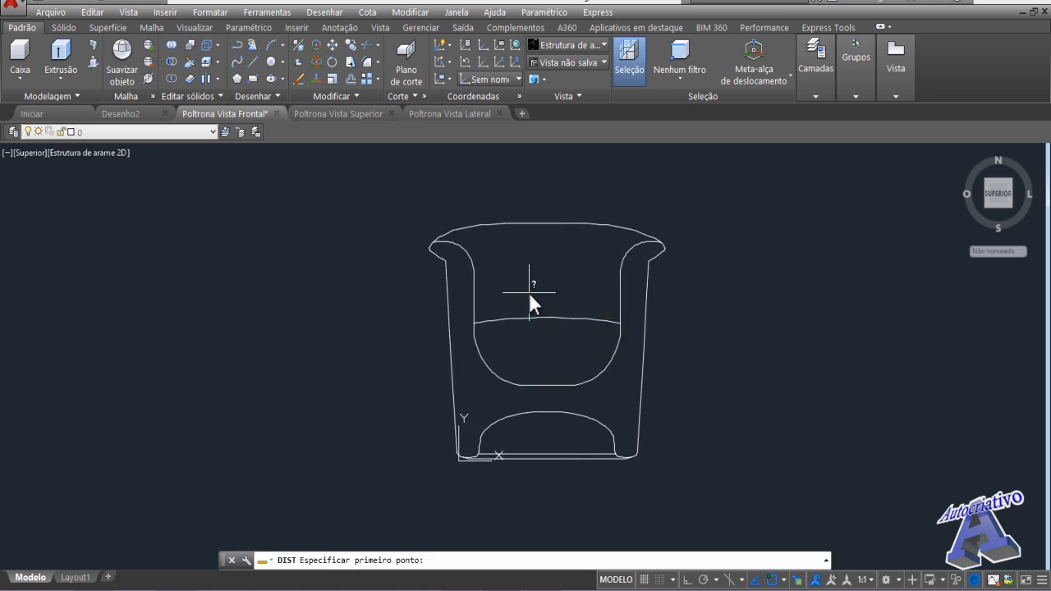
{"action": "left_click", "coordinate": [429, 244]}
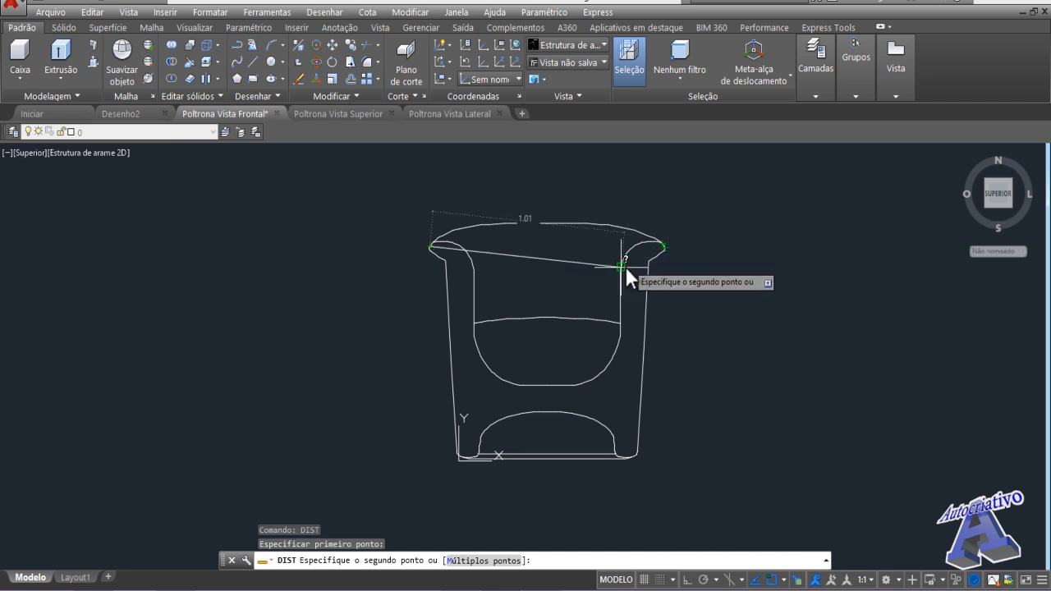
{"action": "key", "text": "Escape"}
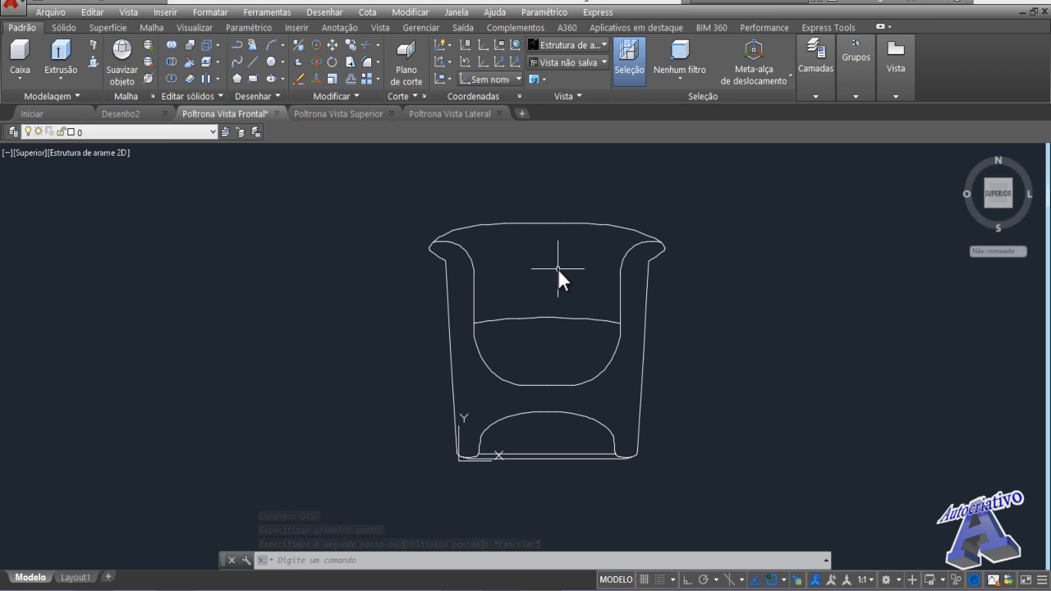
Step: Save the scaled Poltrona Vista Frontal drawing
{"action": "left_click", "coordinate": [69, 2]}
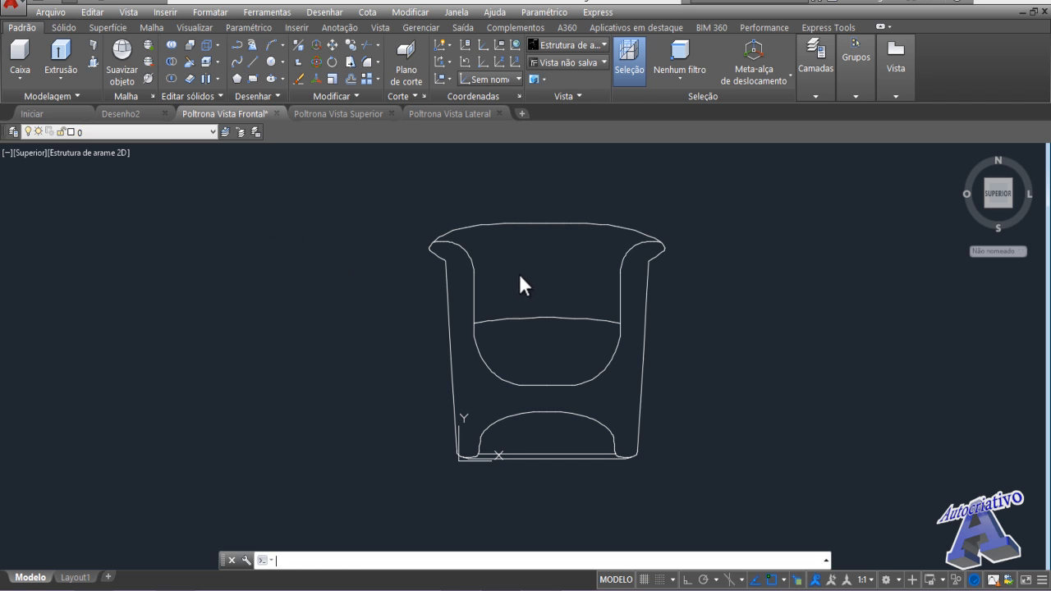
{"action": "key", "text": "ctrl+s"}
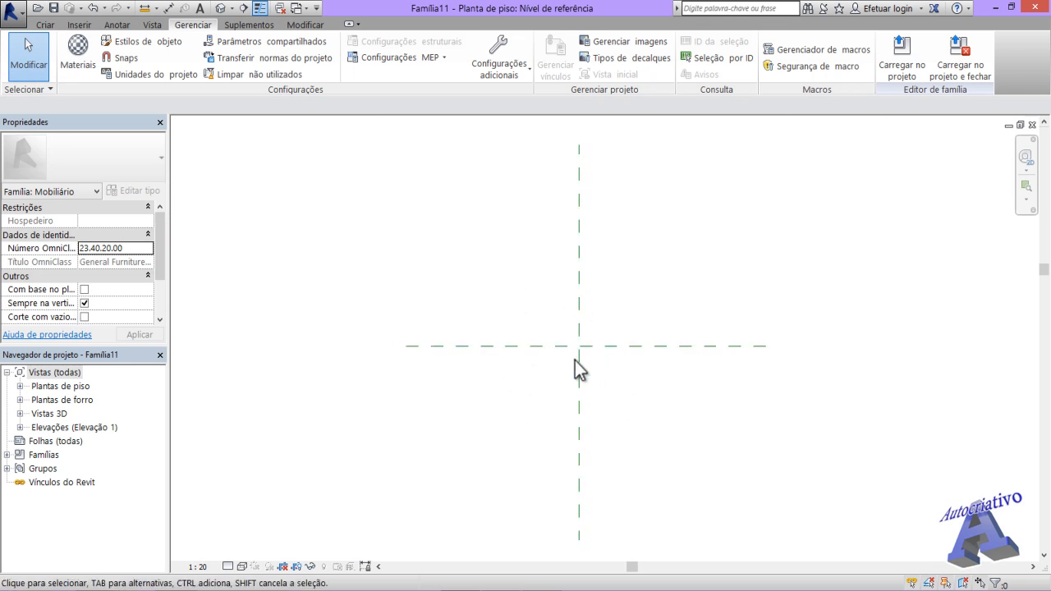
Step: Switch to the Revit family and import Poltrona Vista Superior.dwg into the Nível de referência floor plan, using Manual - Centro positioning
{"action": "left_click", "coordinate": [20, 386]}
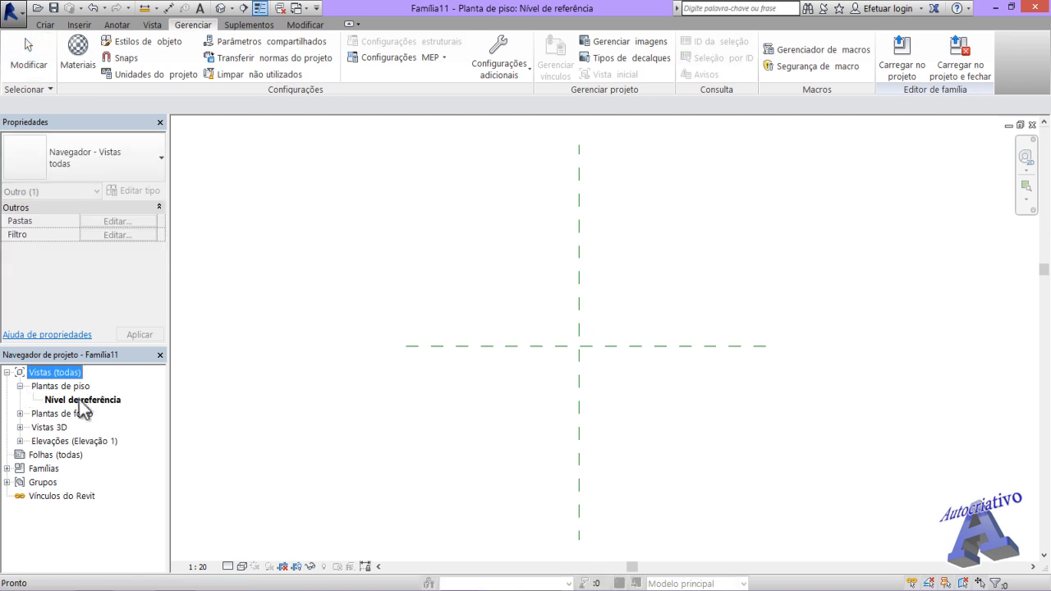
{"action": "left_click", "coordinate": [20, 441]}
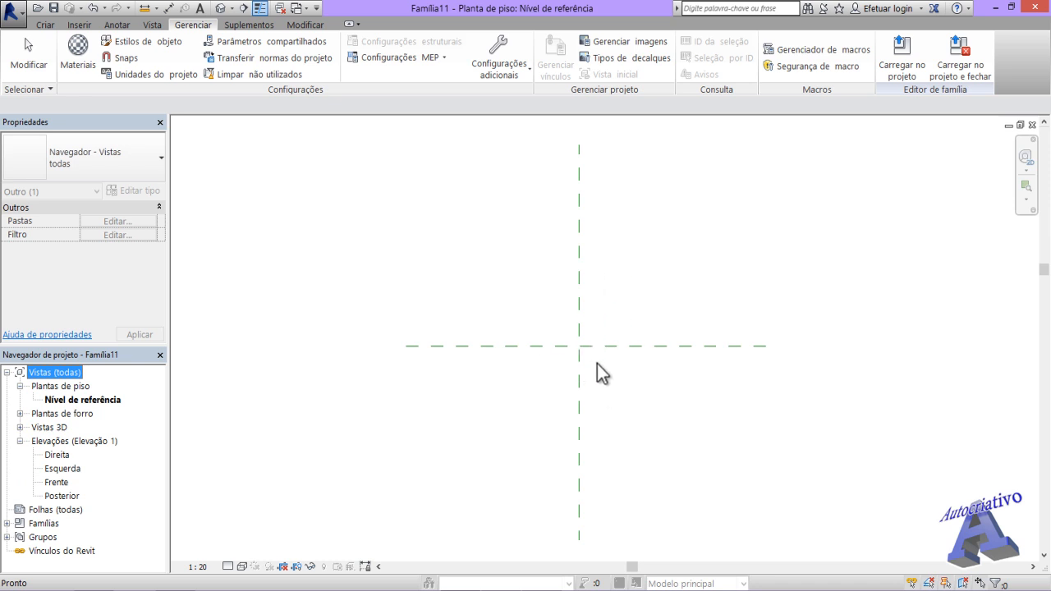
{"action": "left_click", "coordinate": [79, 25]}
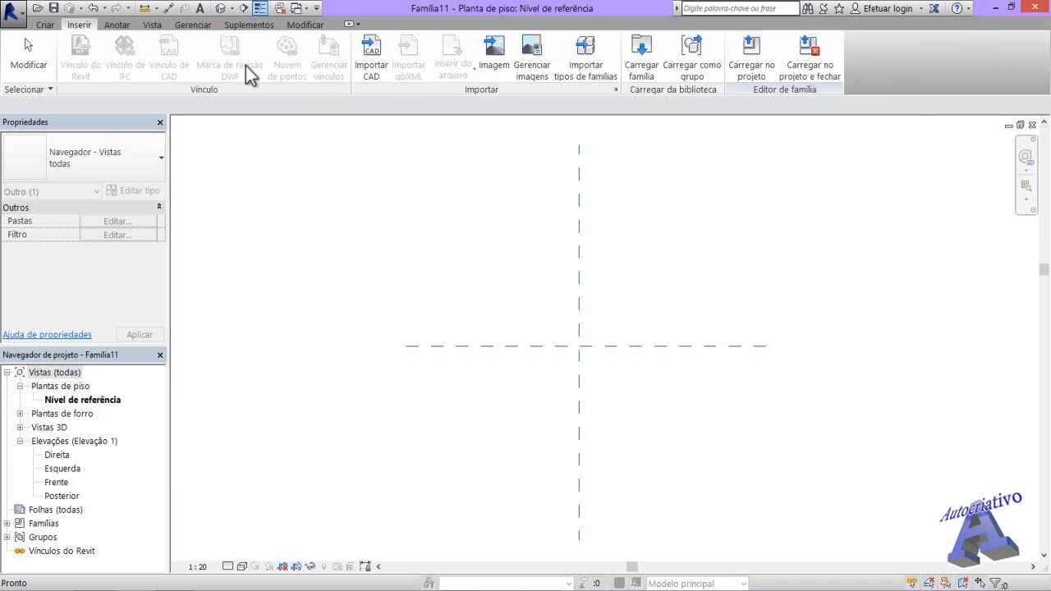
{"action": "left_click", "coordinate": [372, 69]}
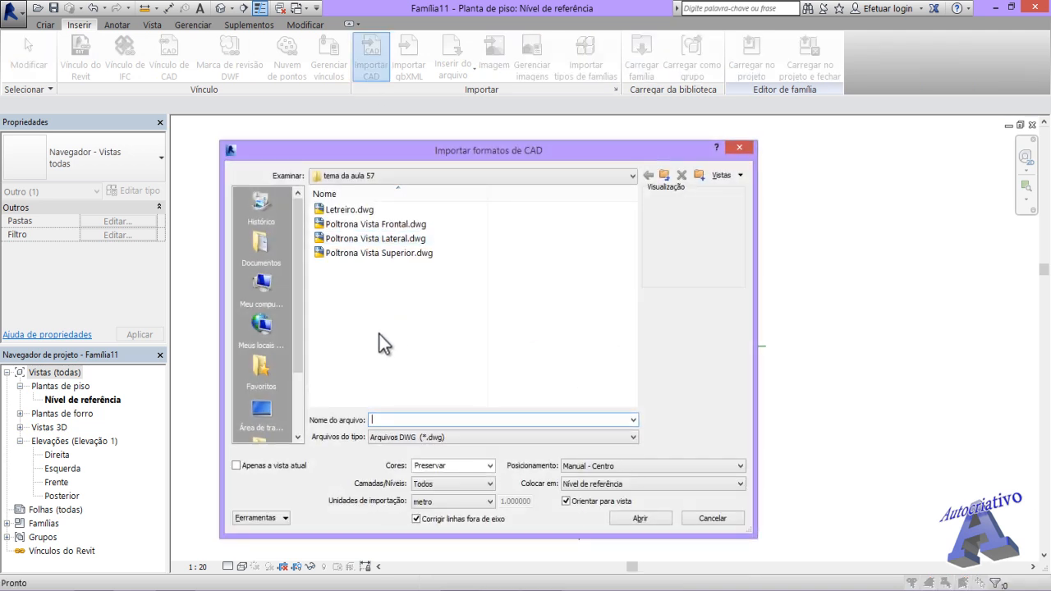
{"action": "left_click", "coordinate": [357, 252]}
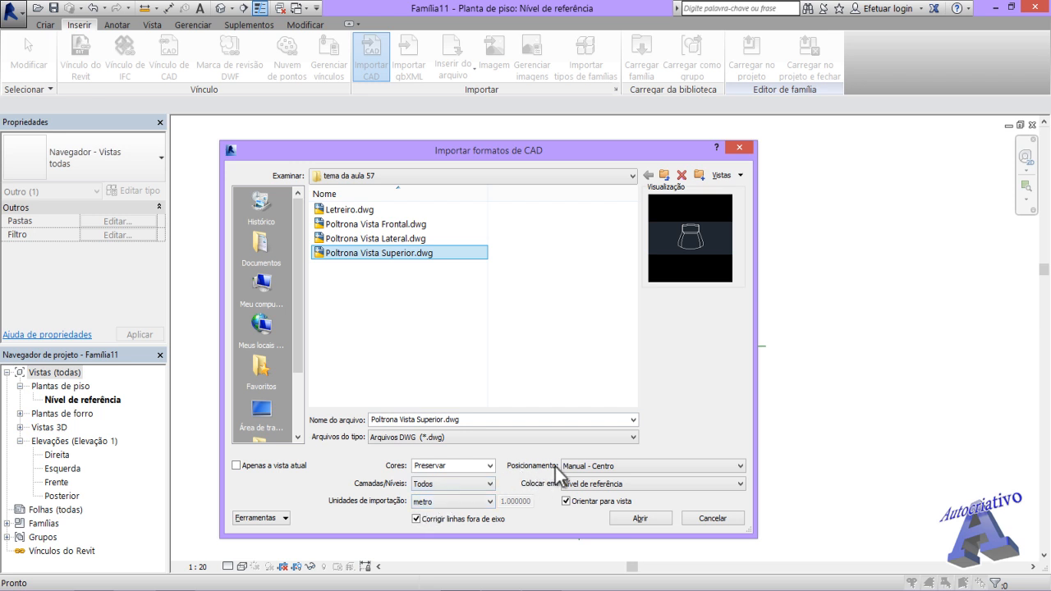
{"action": "left_click", "coordinate": [653, 468]}
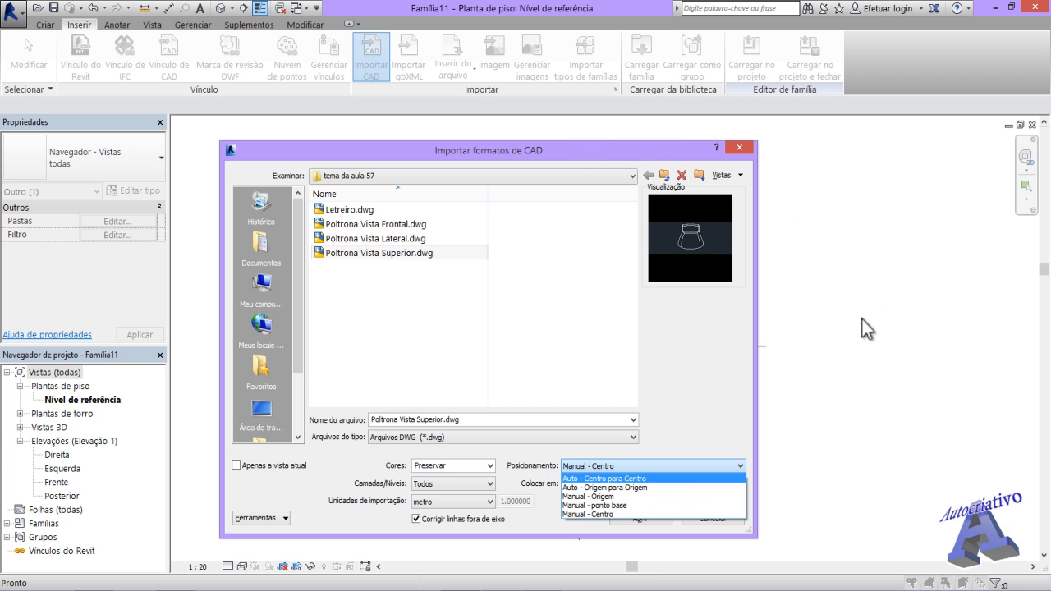
{"action": "left_click", "coordinate": [588, 516]}
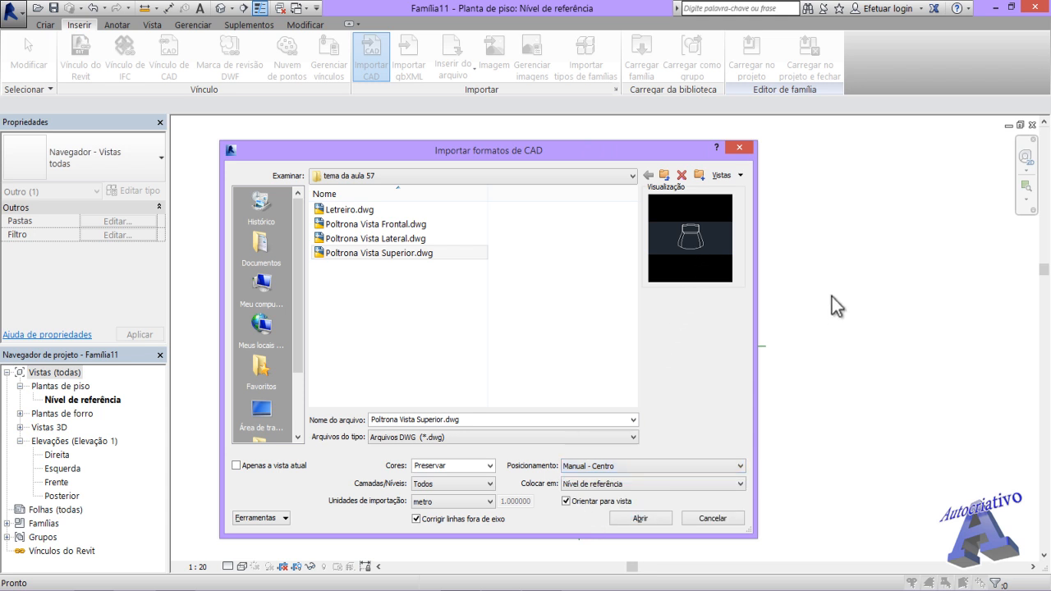
{"action": "left_click", "coordinate": [649, 520]}
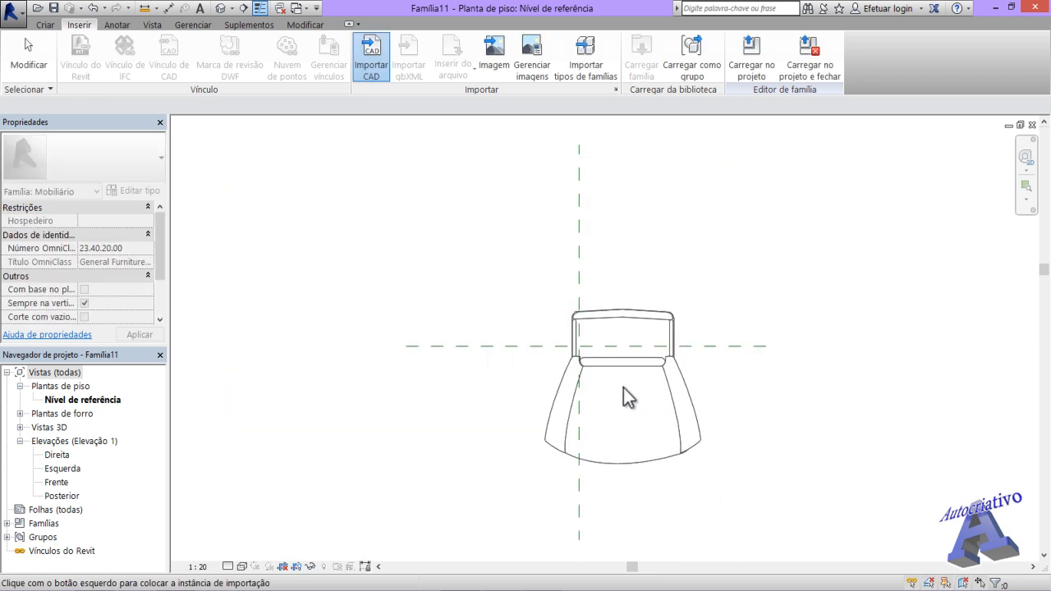
Step: Place the imported top view just below the horizontal reference plane and to the right of the vertical one
{"action": "scroll", "coordinate": [621, 385], "scroll_direction": "up", "scroll_amount": 1}
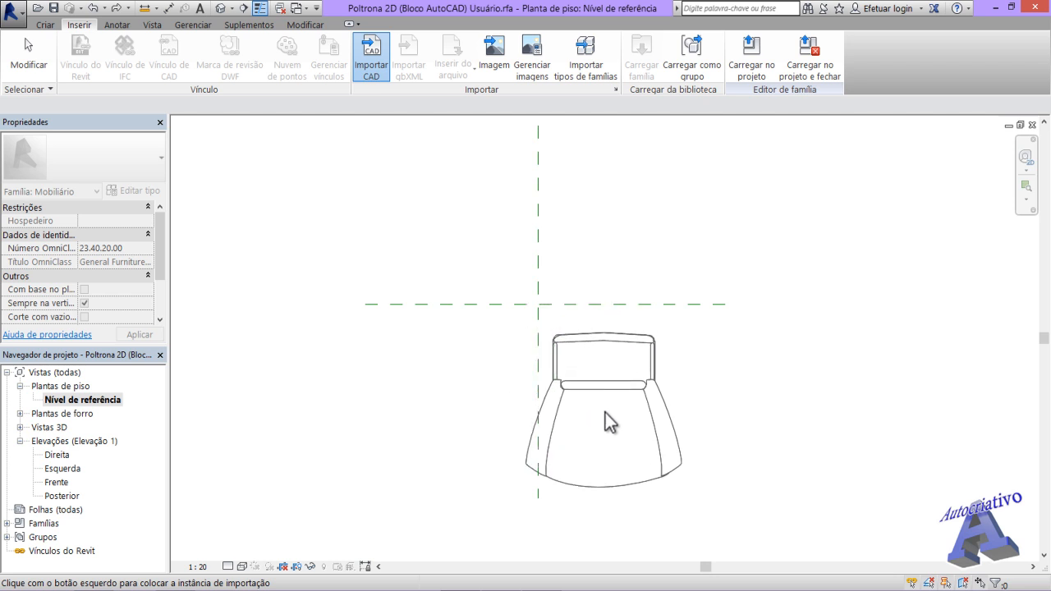
{"action": "left_click", "coordinate": [622, 399]}
{"action": "middle_click_drag", "start_coordinate": [640, 413], "coordinate": [645, 433]}
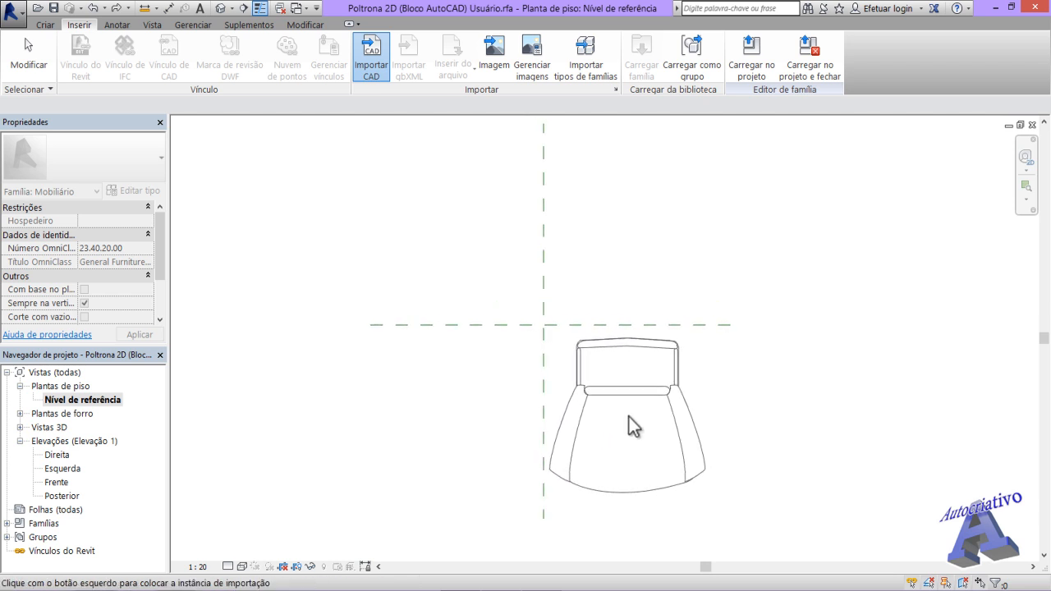
{"action": "scroll", "coordinate": [625, 408], "scroll_direction": "up", "scroll_amount": 2}
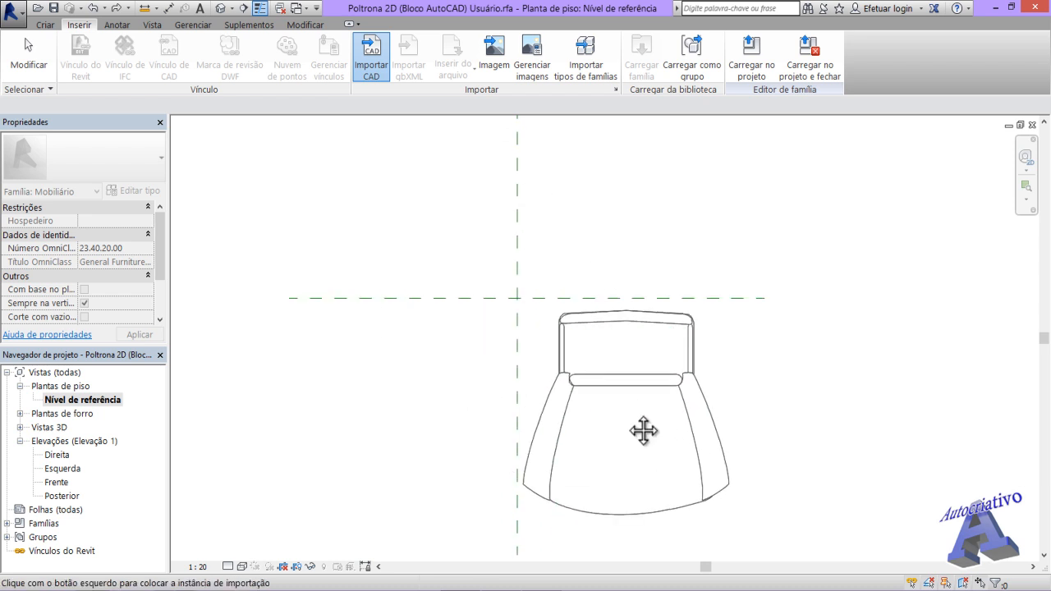
{"action": "middle_click_drag", "start_coordinate": [638, 429], "coordinate": [564, 367]}
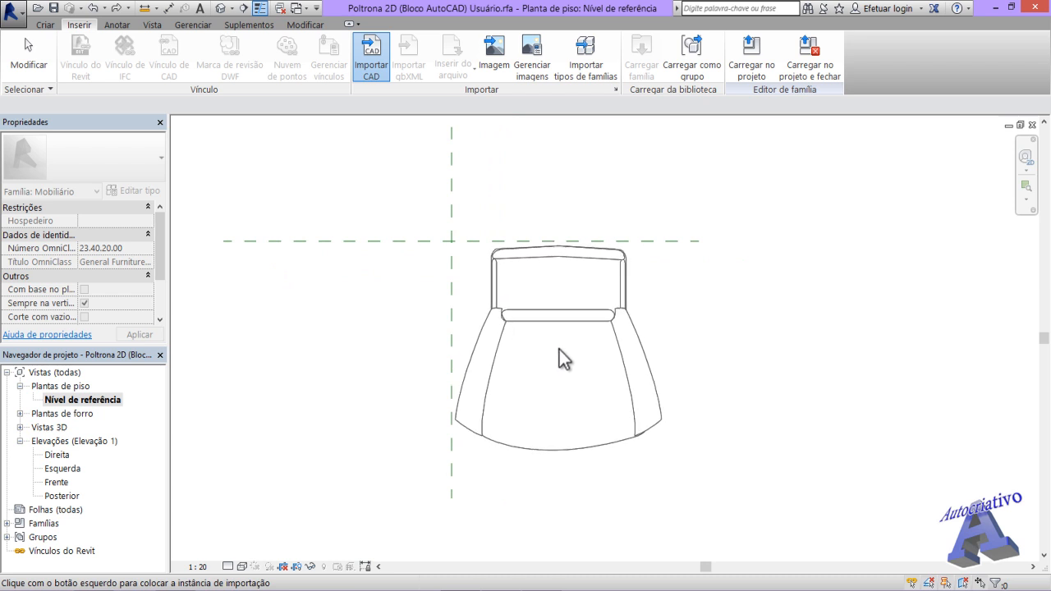
{"action": "left_click", "coordinate": [559, 349]}
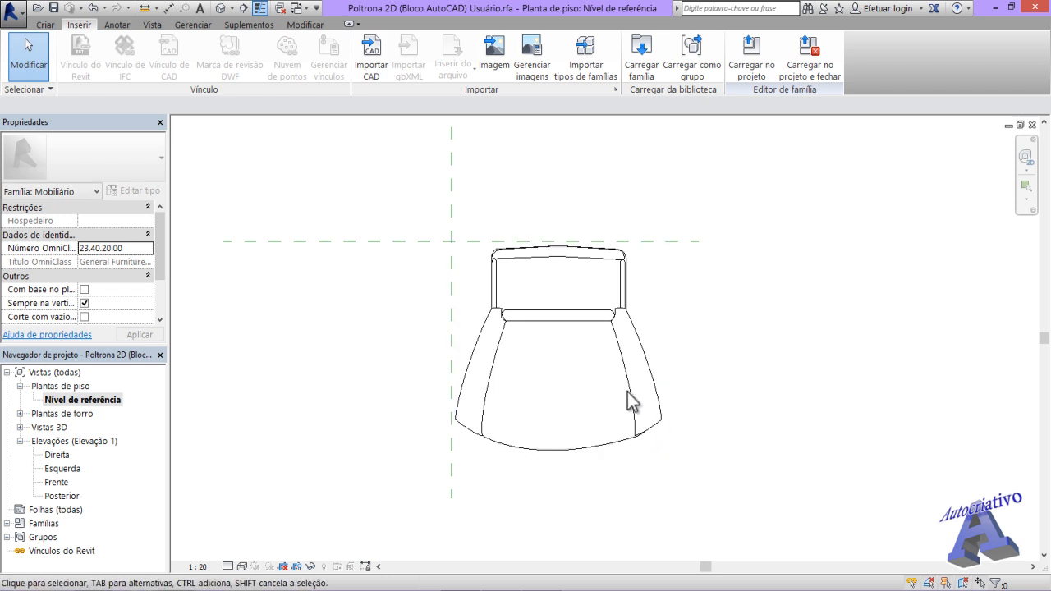
{"action": "scroll", "coordinate": [596, 329], "scroll_direction": "down", "scroll_amount": 1}
{"action": "middle_click_drag", "start_coordinate": [592, 369], "coordinate": [638, 448]}
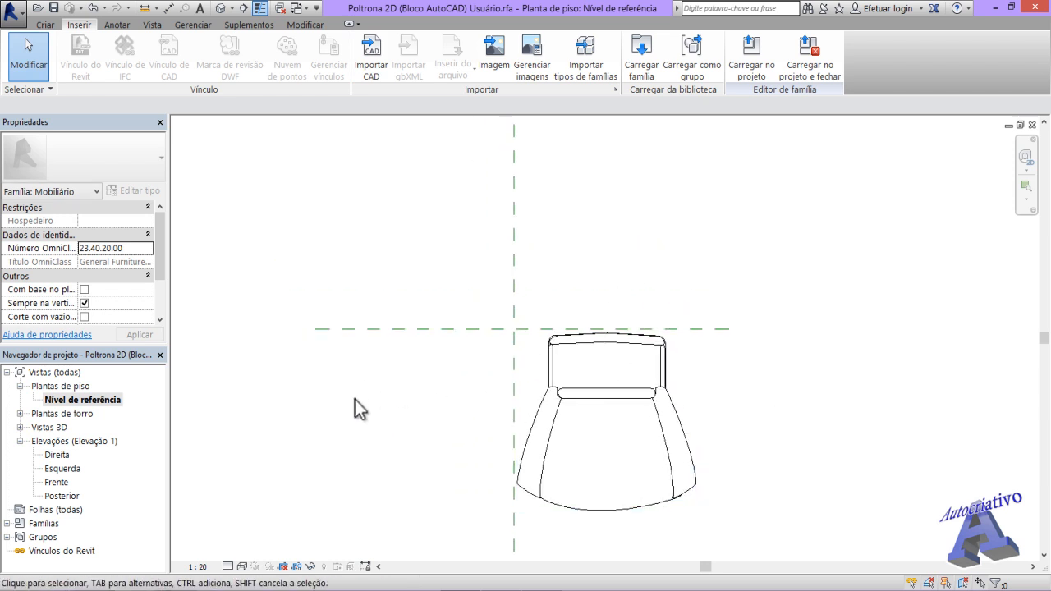
Step: Open the Direita elevation and hide its Níveis annotation category through the view's visibility overrides
{"action": "double_click", "coordinate": [58, 455]}
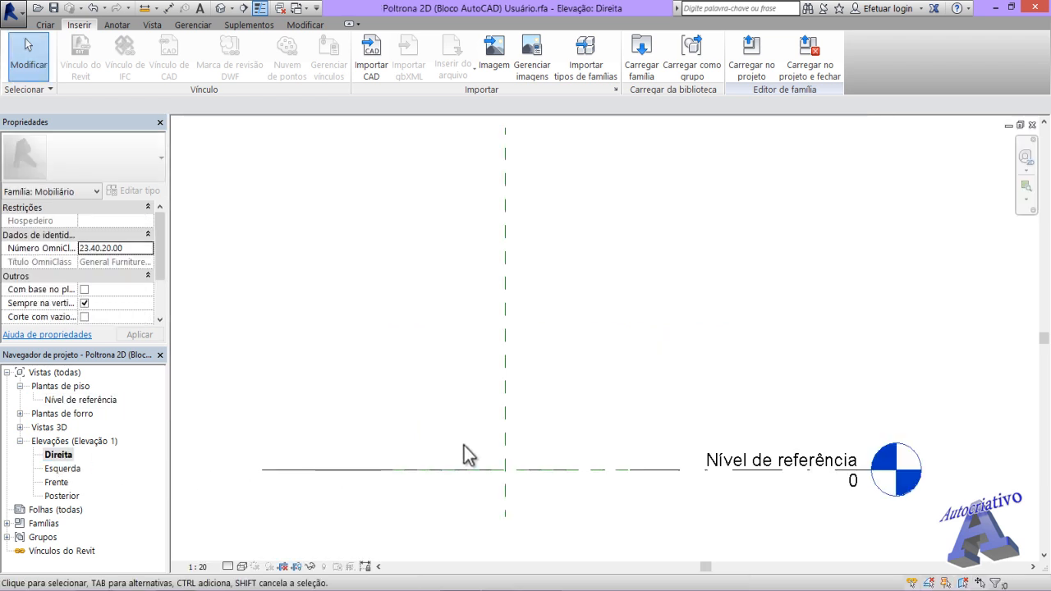
{"action": "middle_click_drag", "start_coordinate": [464, 445], "coordinate": [532, 400]}
{"action": "scroll", "coordinate": [501, 434], "scroll_direction": "down", "scroll_amount": 1}
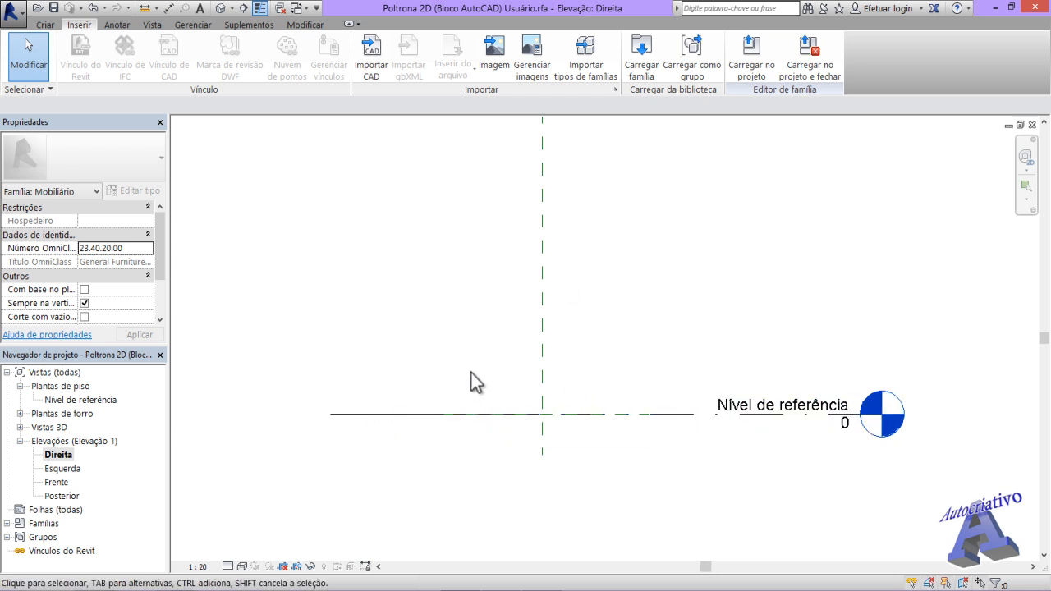
{"action": "key", "text": "v"}
{"action": "key", "text": "g"}
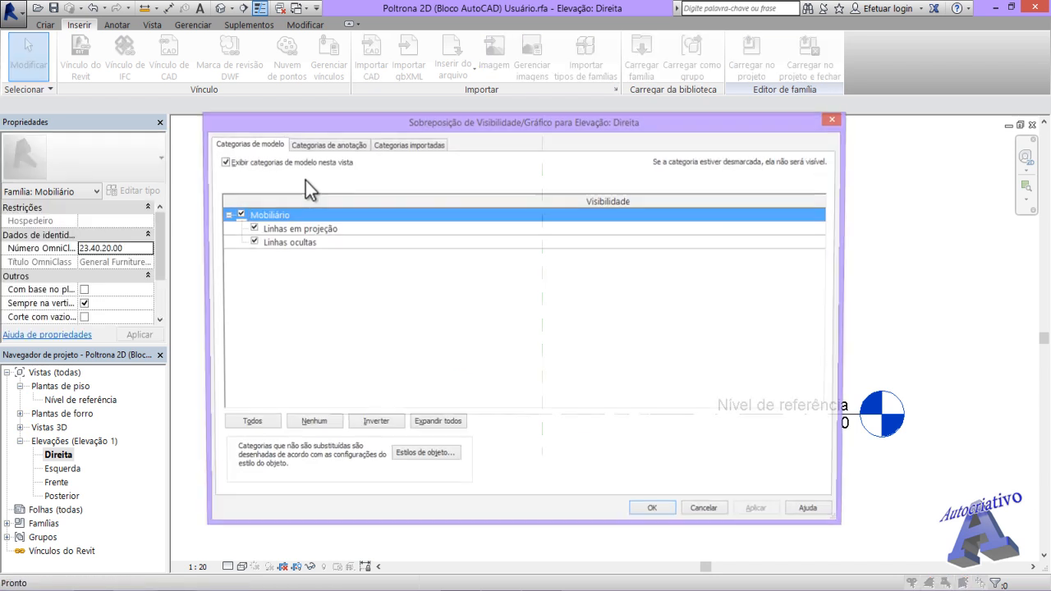
{"action": "left_click", "coordinate": [331, 149]}
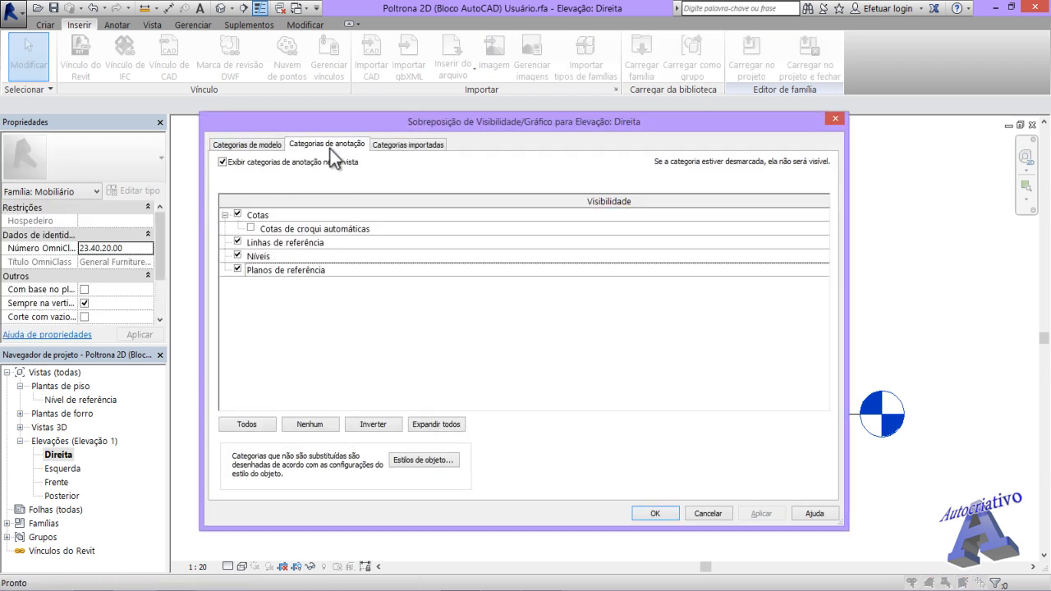
{"action": "left_click", "coordinate": [238, 255]}
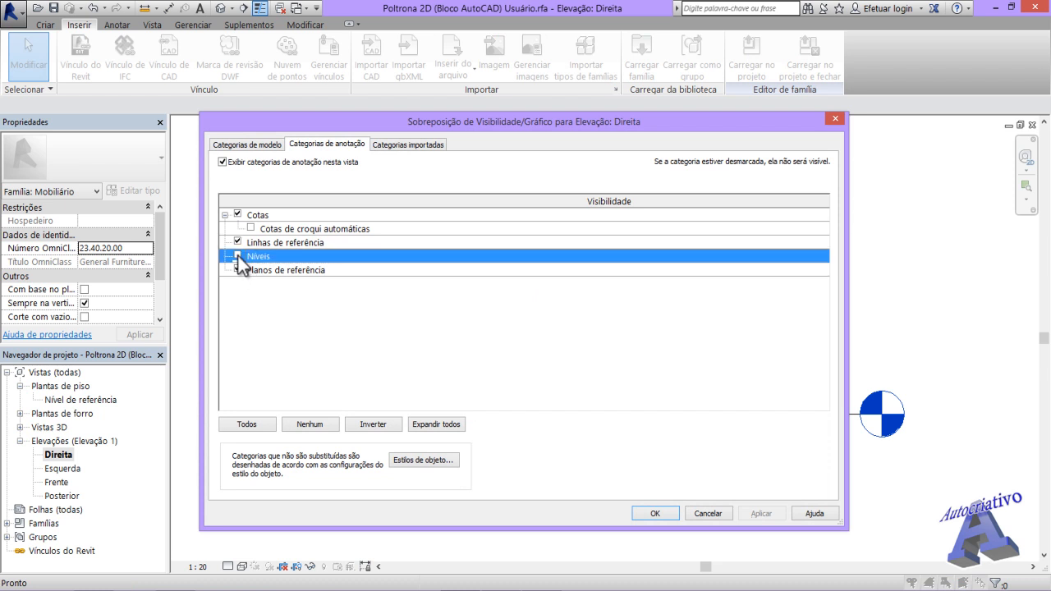
{"action": "left_click", "coordinate": [762, 513]}
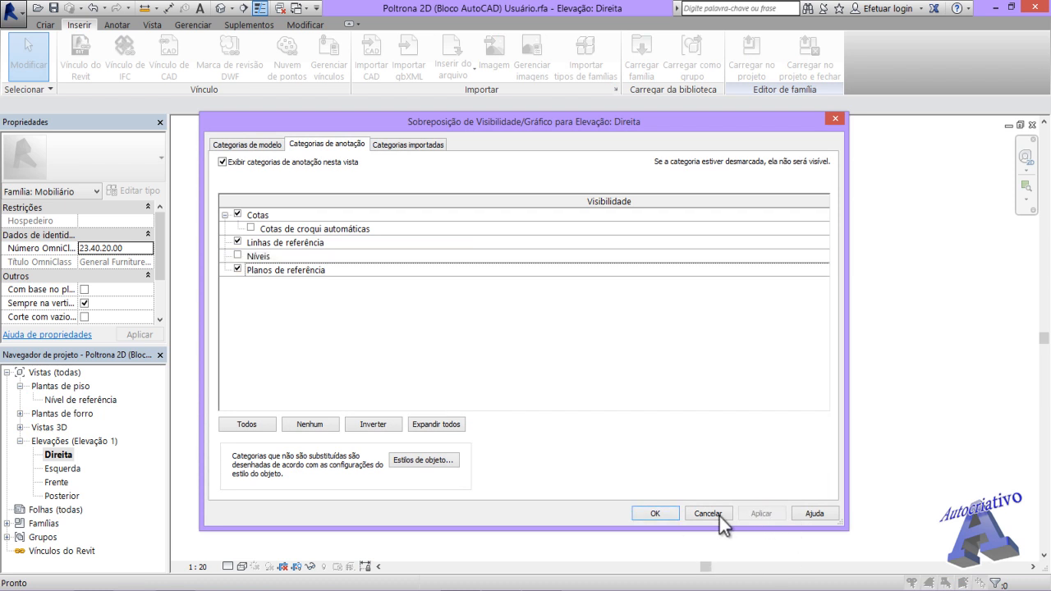
{"action": "left_click", "coordinate": [657, 514]}
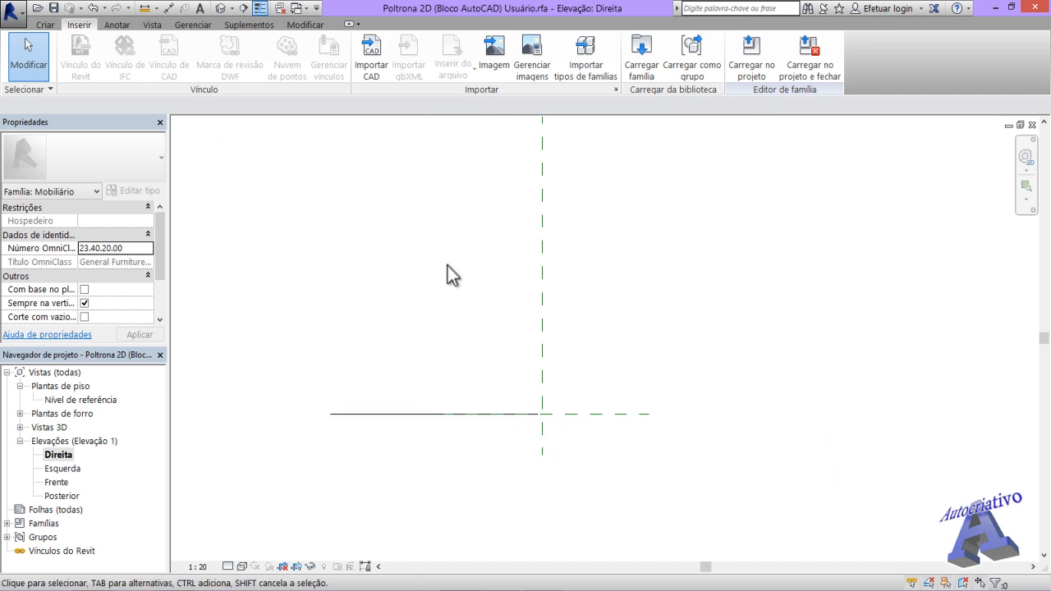
Step: Import Poltrona Vista Lateral.dwg into the Direita elevation, placing it just above the reference level and left of the vertical reference plane
{"action": "middle_click_drag", "start_coordinate": [447, 265], "coordinate": [465, 331]}
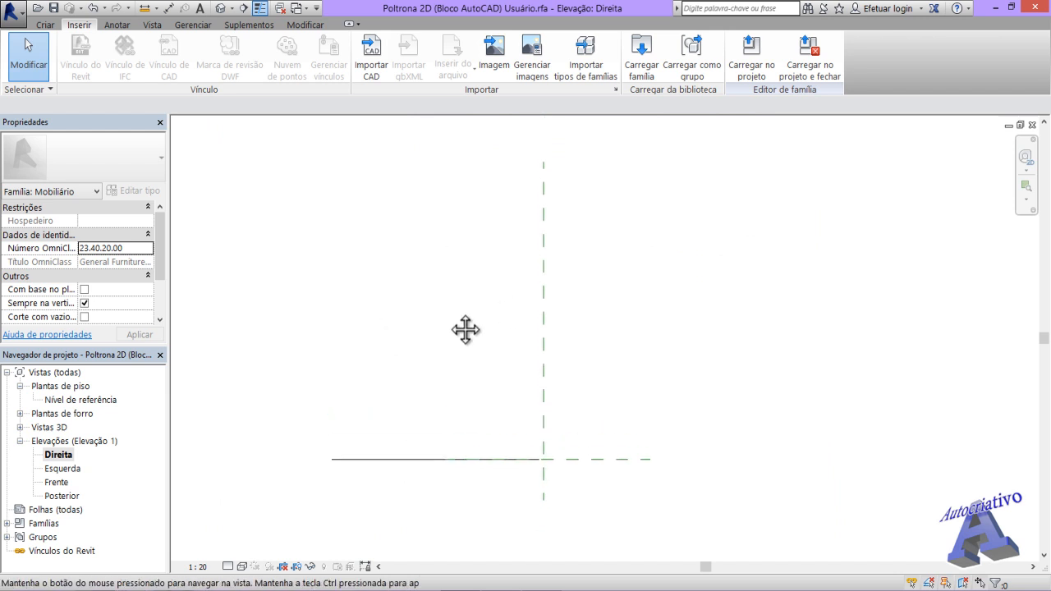
{"action": "left_click", "coordinate": [379, 68]}
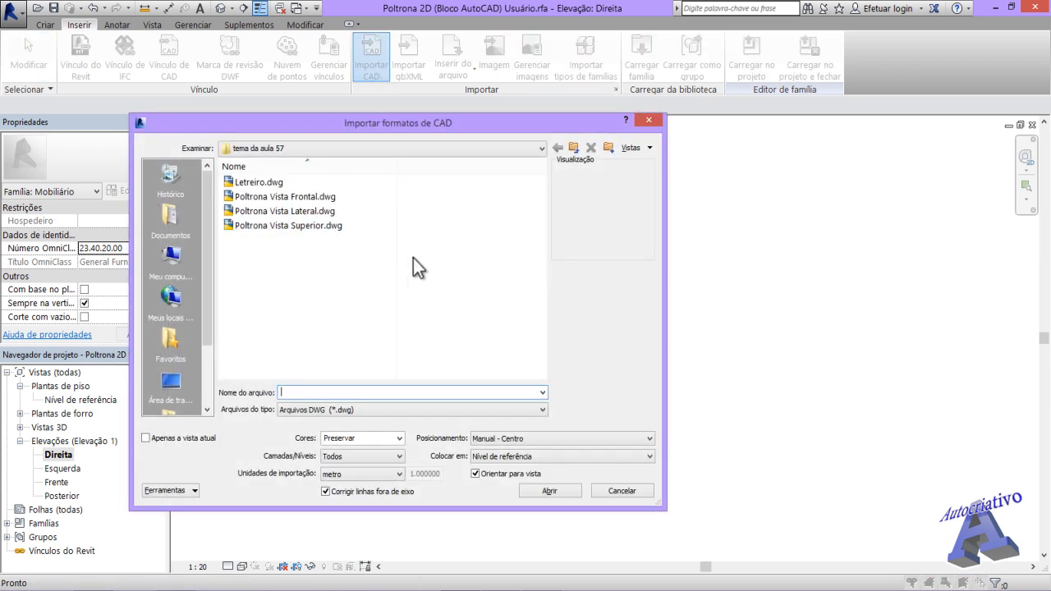
{"action": "left_click", "coordinate": [304, 212]}
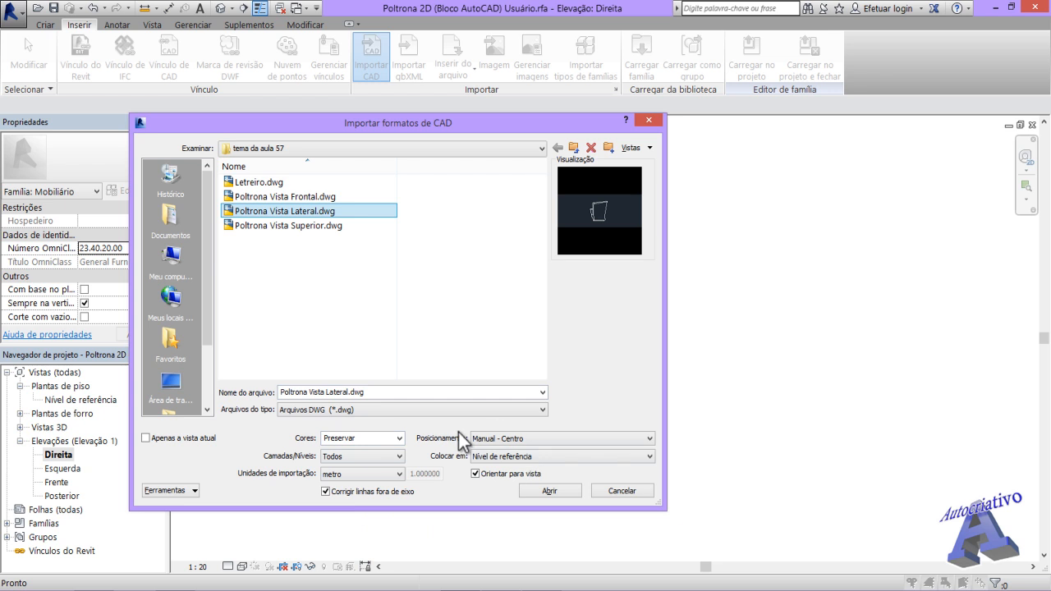
{"action": "left_click", "coordinate": [555, 492]}
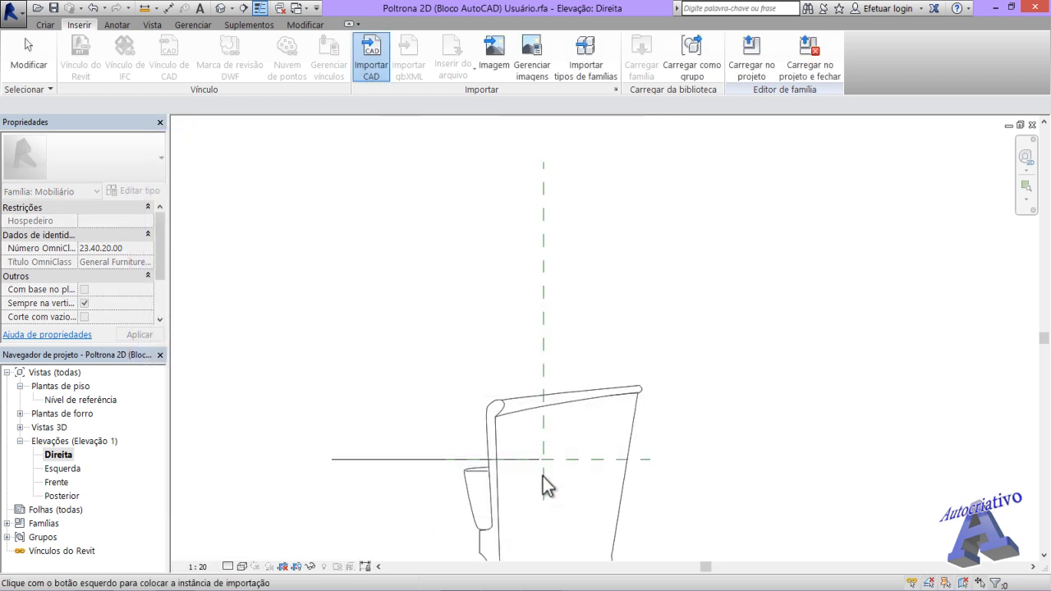
{"action": "scroll", "coordinate": [458, 362], "scroll_direction": "up", "scroll_amount": 2}
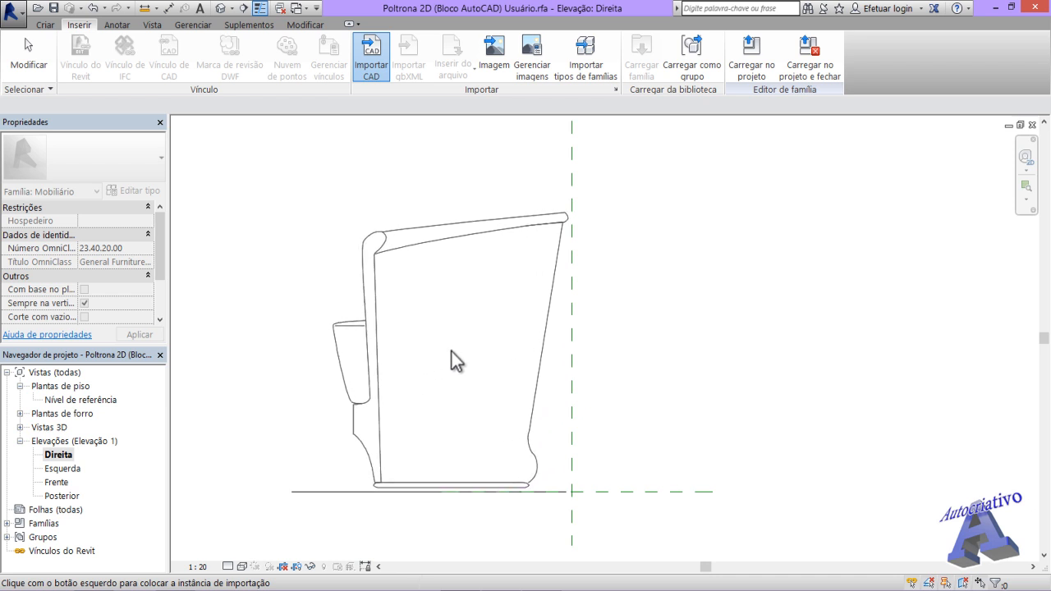
{"action": "left_click", "coordinate": [452, 351]}
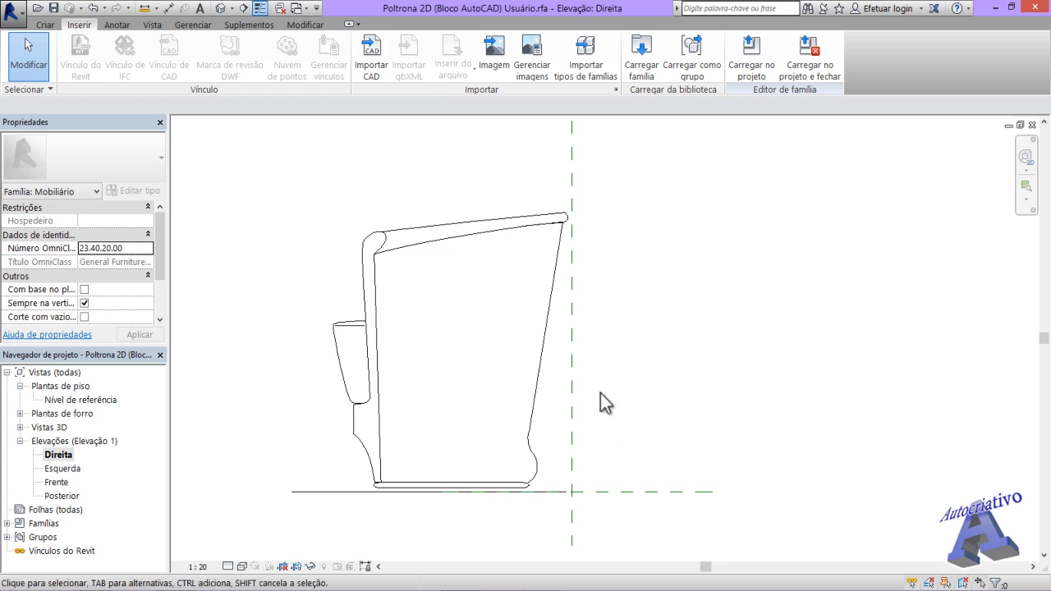
Step: Hide the Planos de referência annotation category in the Direita elevation
{"action": "key", "text": "v"}
{"action": "key", "text": "g"}
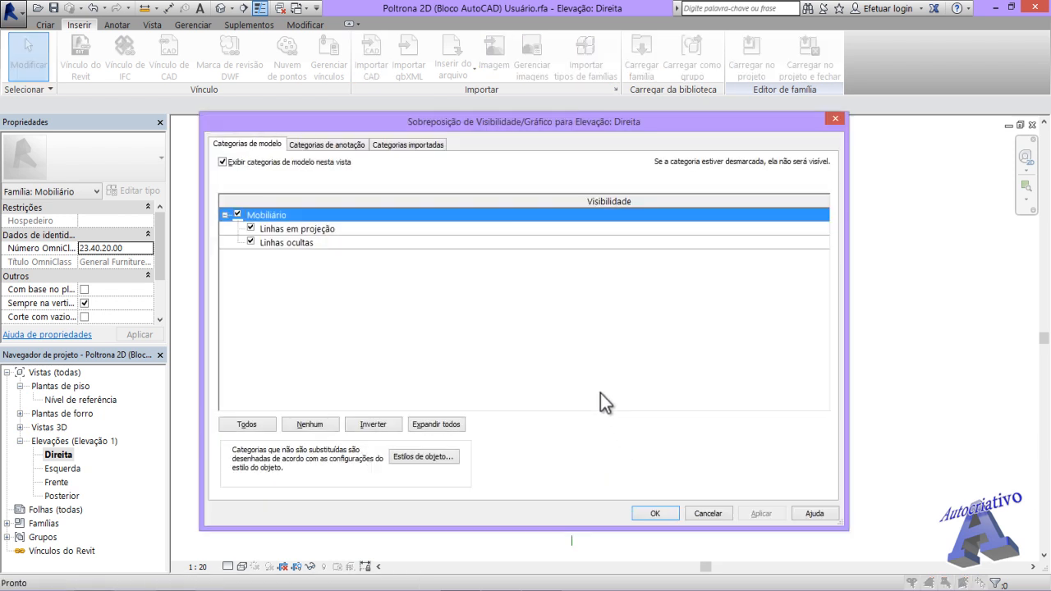
{"action": "left_click", "coordinate": [328, 145]}
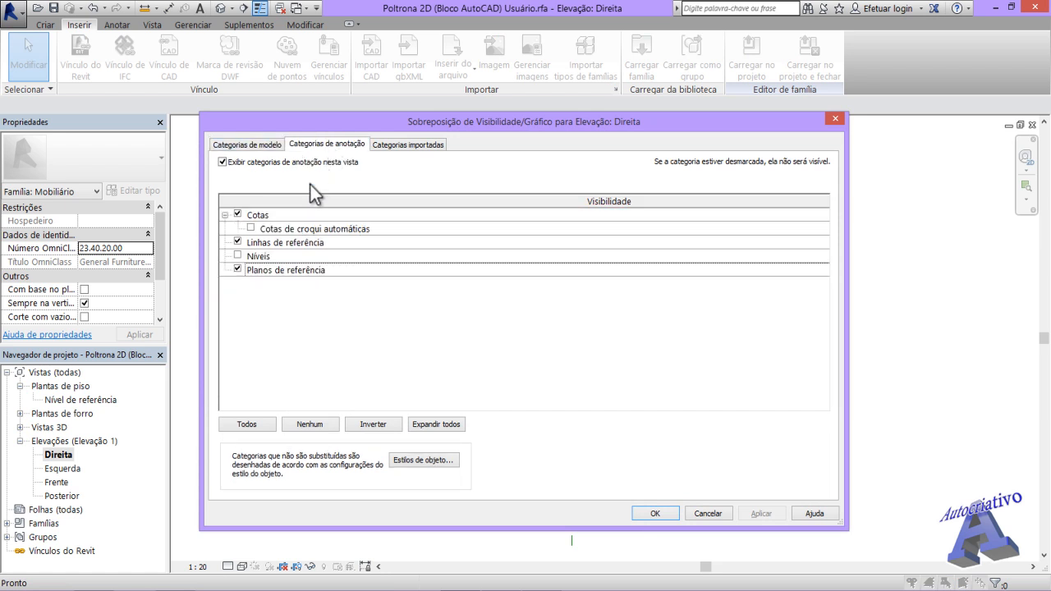
{"action": "left_click", "coordinate": [237, 269]}
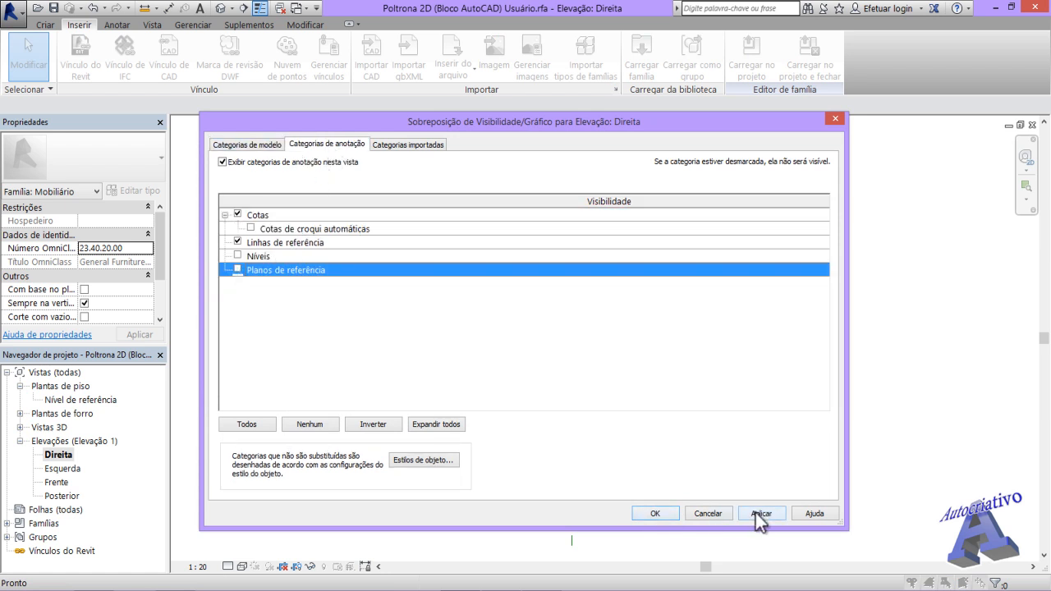
{"action": "left_click", "coordinate": [756, 512]}
{"action": "left_click", "coordinate": [657, 513]}
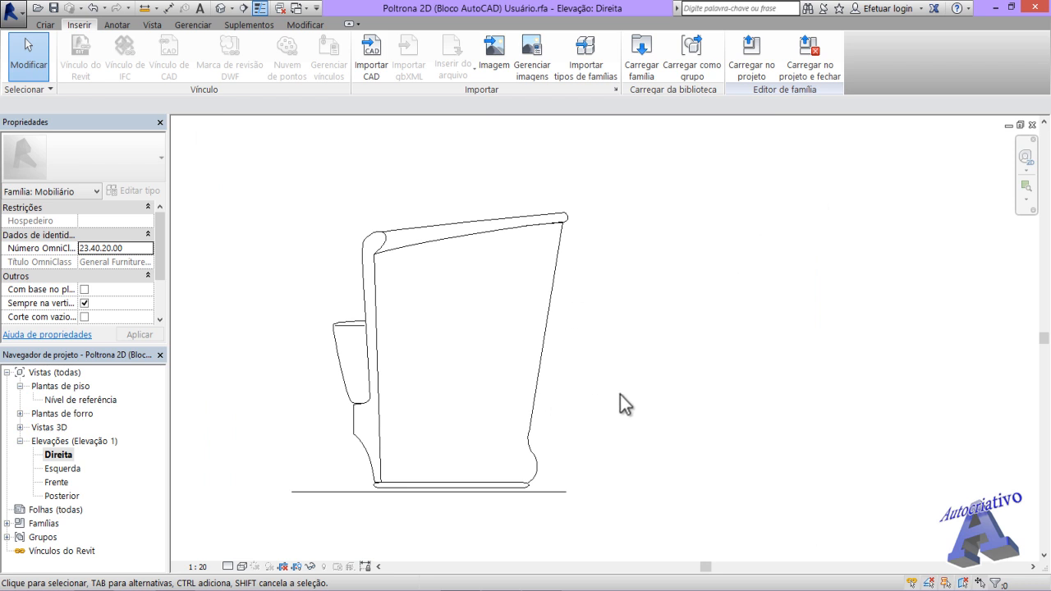
Step: Import Poltrona Vista Frontal.dwg into the Frente elevation, placing it just above the reference level and right of the vertical reference plane
{"action": "double_click", "coordinate": [62, 483]}
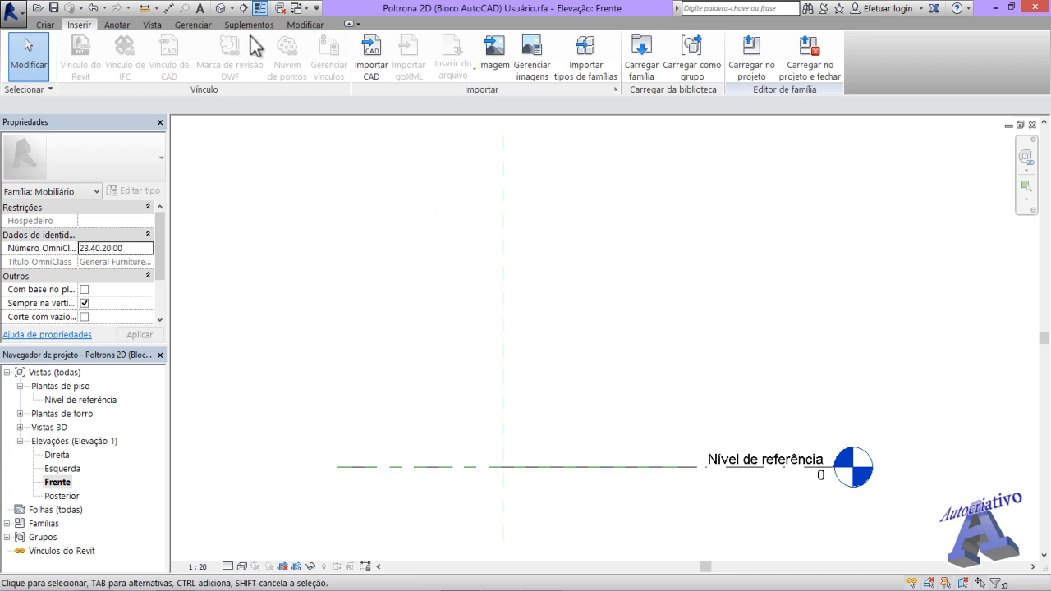
{"action": "left_click", "coordinate": [380, 72]}
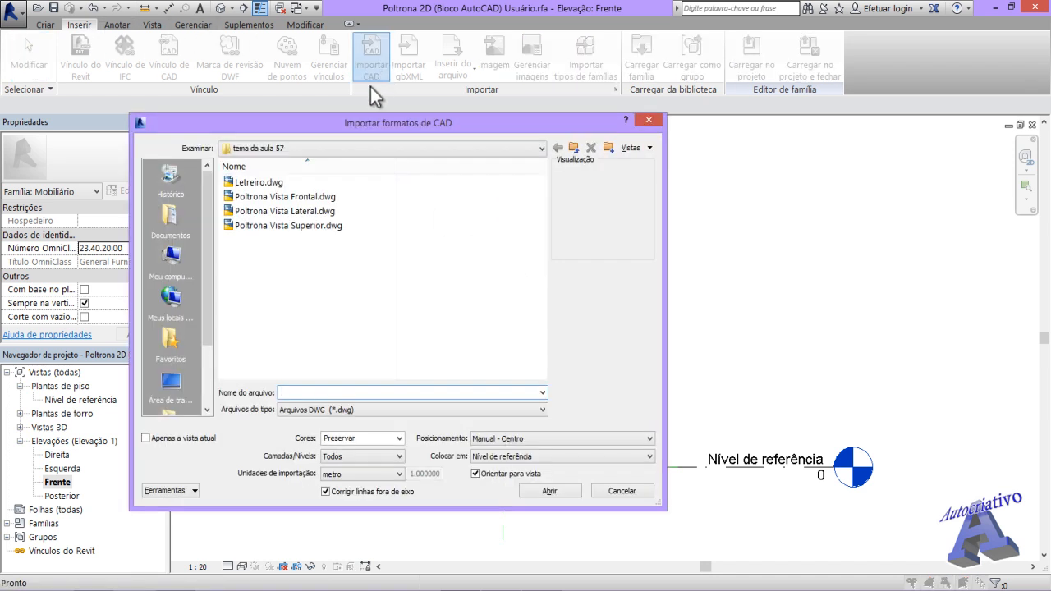
{"action": "left_click", "coordinate": [293, 198]}
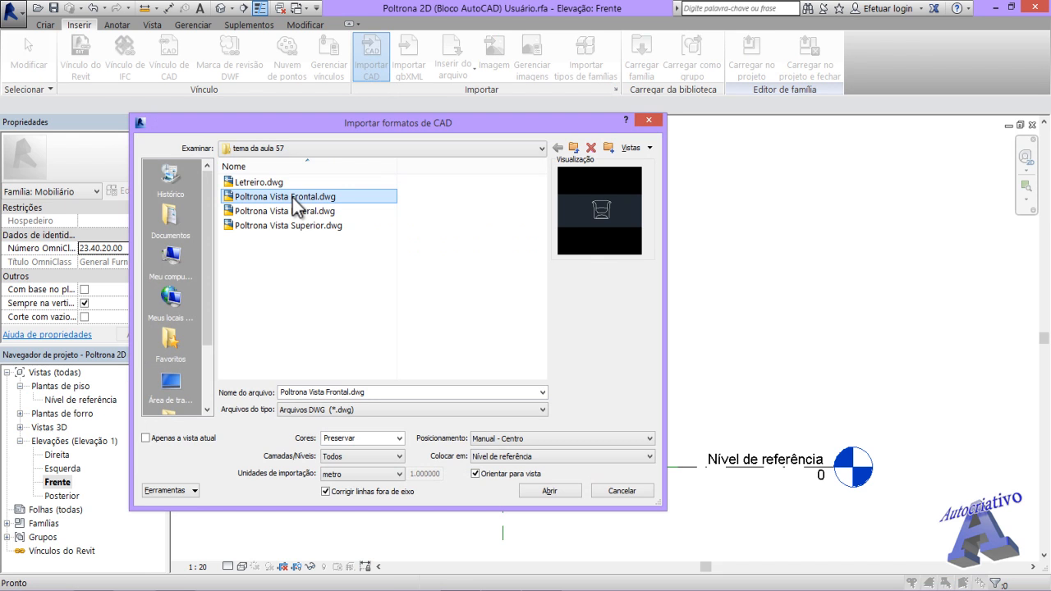
{"action": "left_click", "coordinate": [551, 491]}
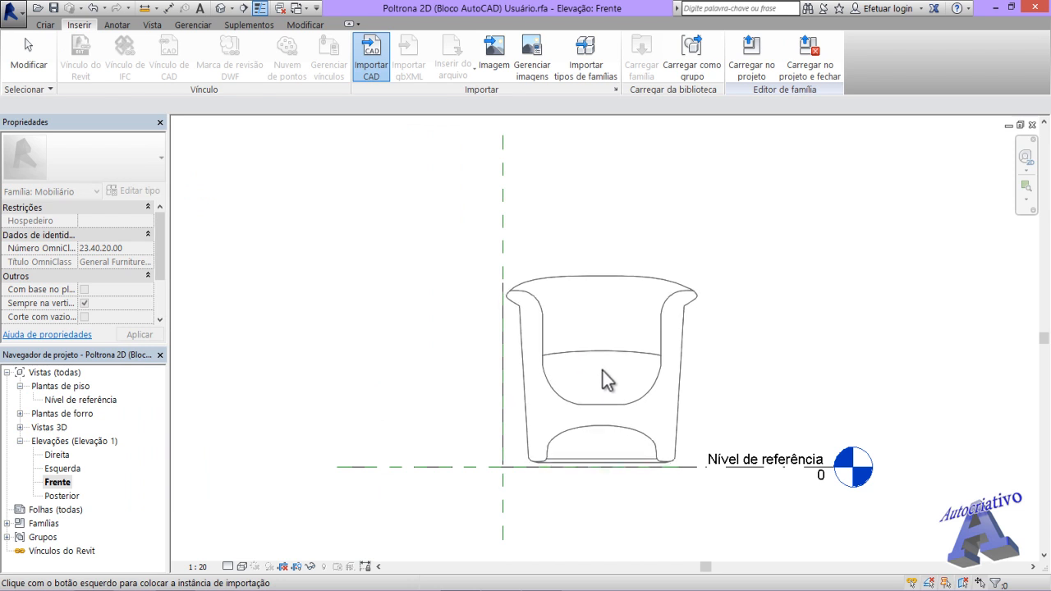
{"action": "left_click", "coordinate": [602, 371]}
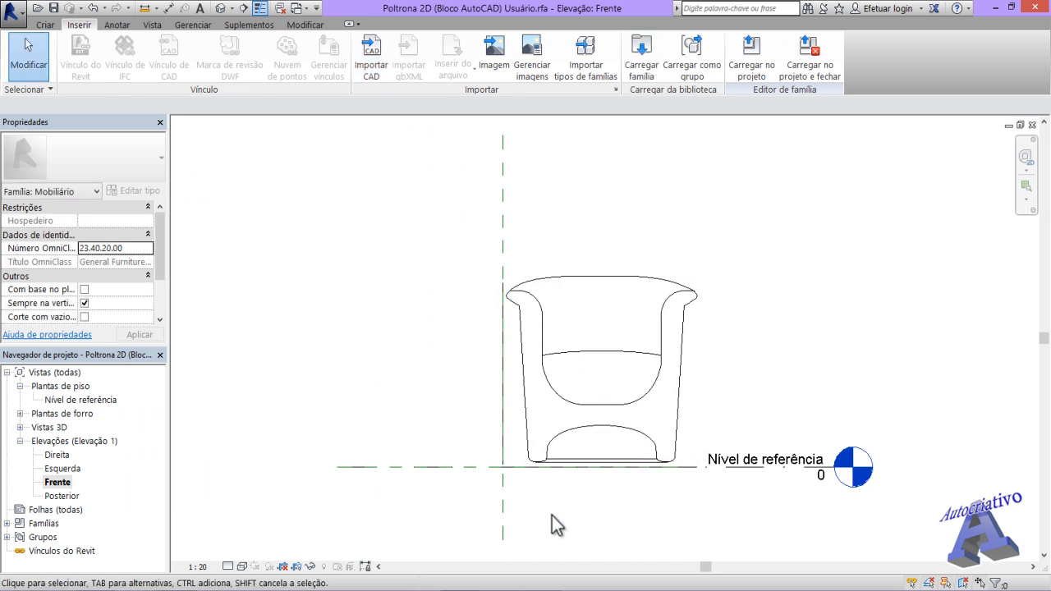
Step: Hide the Níveis and Planos de referência annotation categories in the Frente elevation
{"action": "key", "text": "v"}
{"action": "key", "text": "g"}
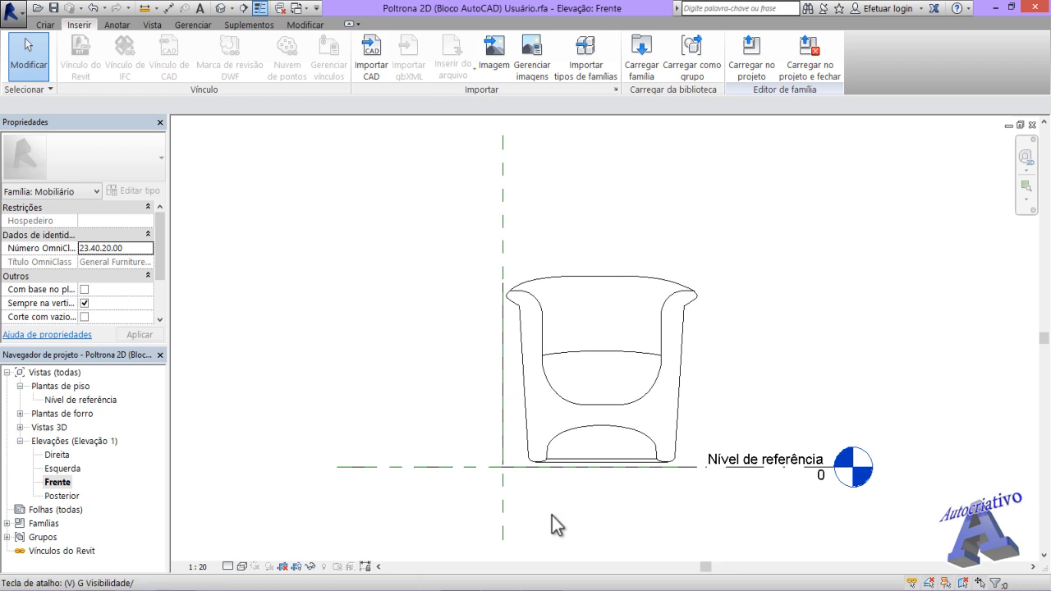
{"action": "left_click", "coordinate": [329, 144]}
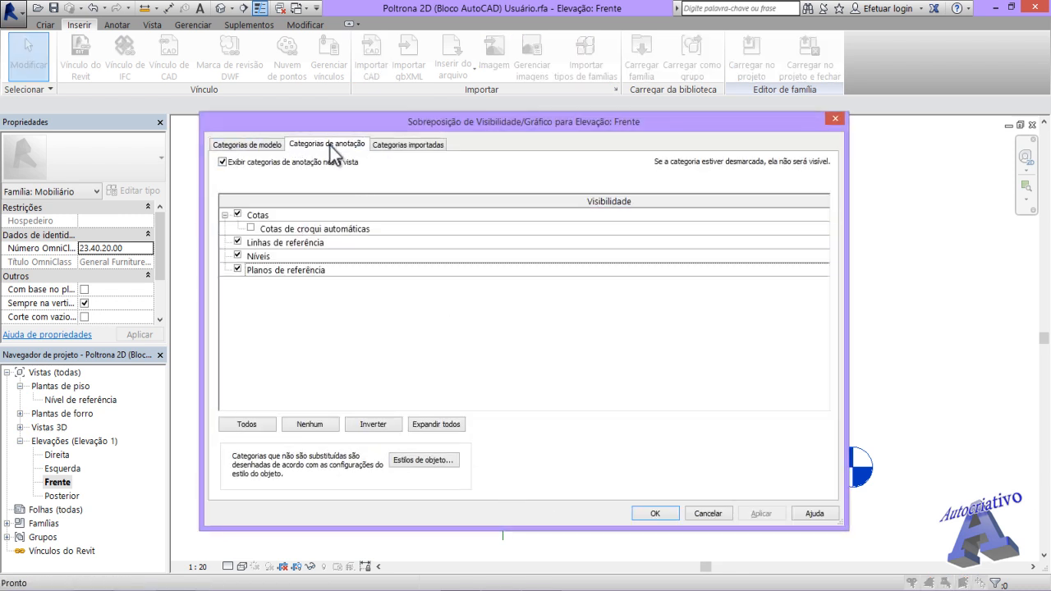
{"action": "left_click", "coordinate": [238, 255]}
{"action": "left_click", "coordinate": [237, 269]}
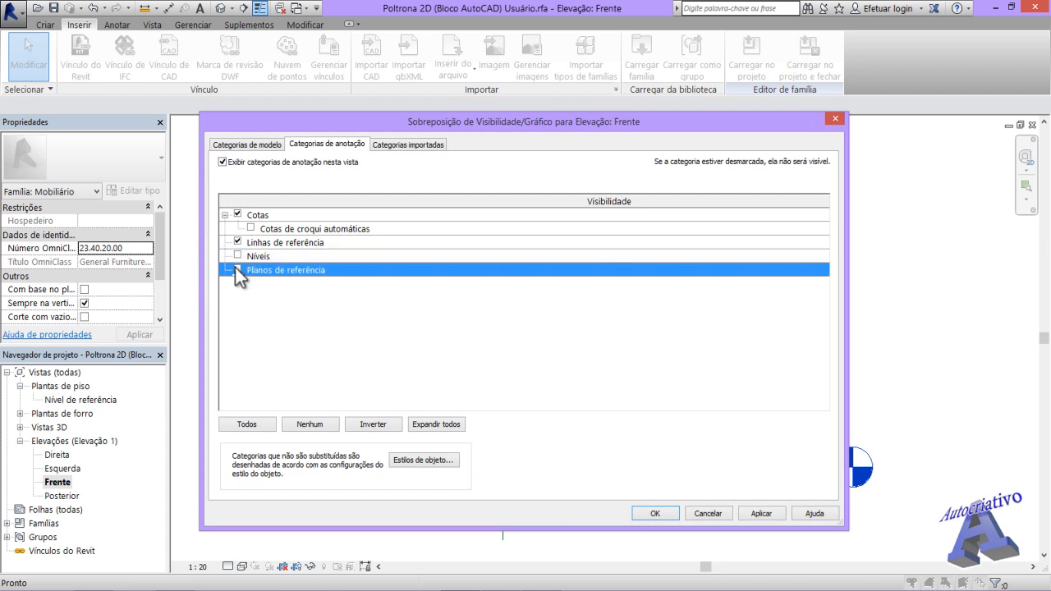
{"action": "left_click", "coordinate": [754, 514]}
{"action": "left_click", "coordinate": [668, 513]}
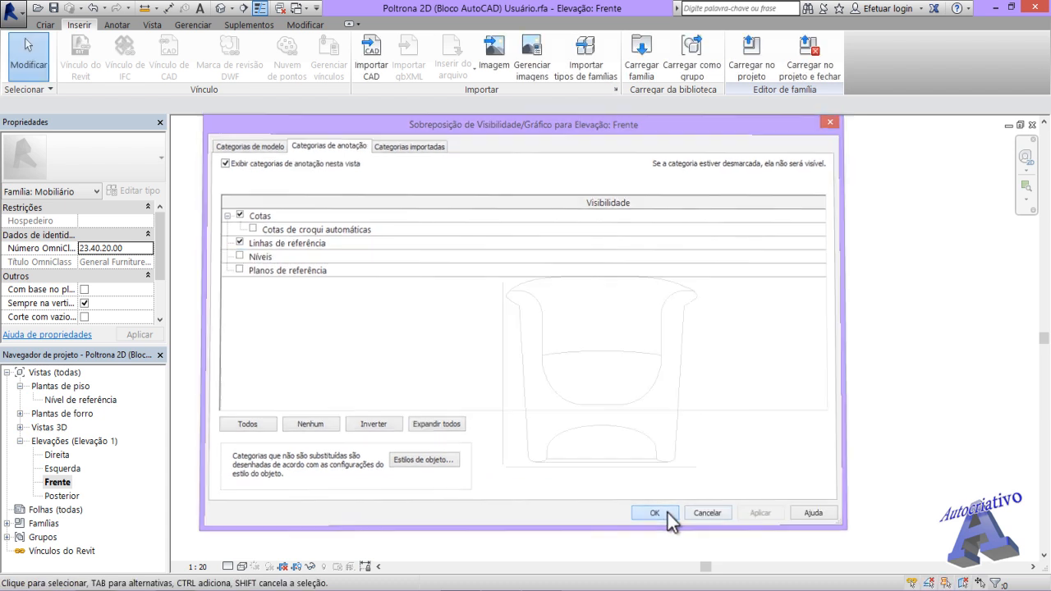
{"action": "scroll", "coordinate": [582, 525], "scroll_direction": "up", "scroll_amount": 3}
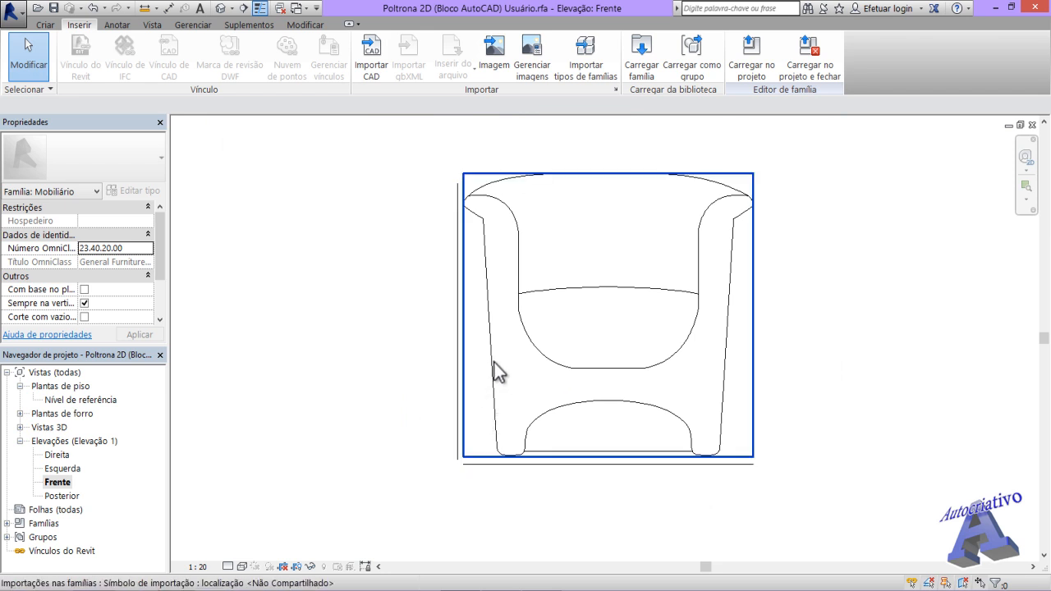
Step: Open the Posterior elevation and hide its Níveis and Planos de referência annotation categories
{"action": "double_click", "coordinate": [67, 498]}
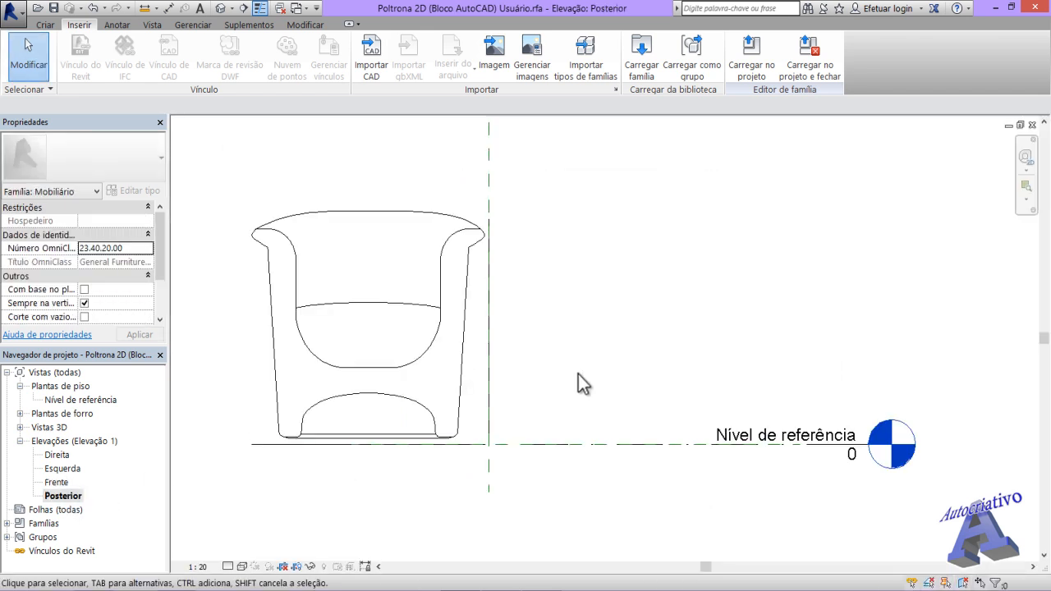
{"action": "key", "text": "v"}
{"action": "key", "text": "g"}
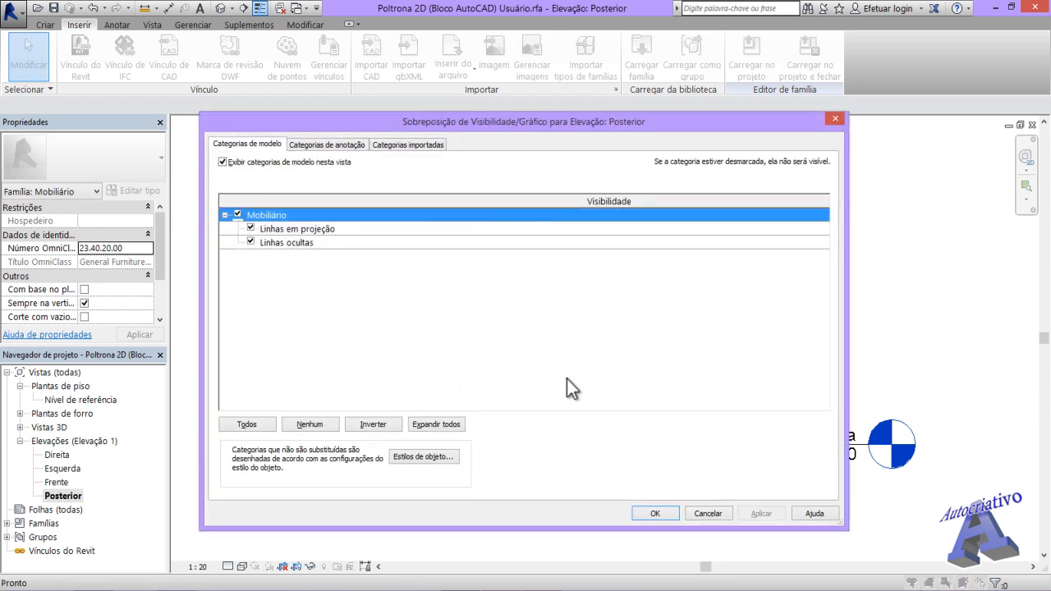
{"action": "left_click", "coordinate": [341, 144]}
{"action": "left_click", "coordinate": [261, 256]}
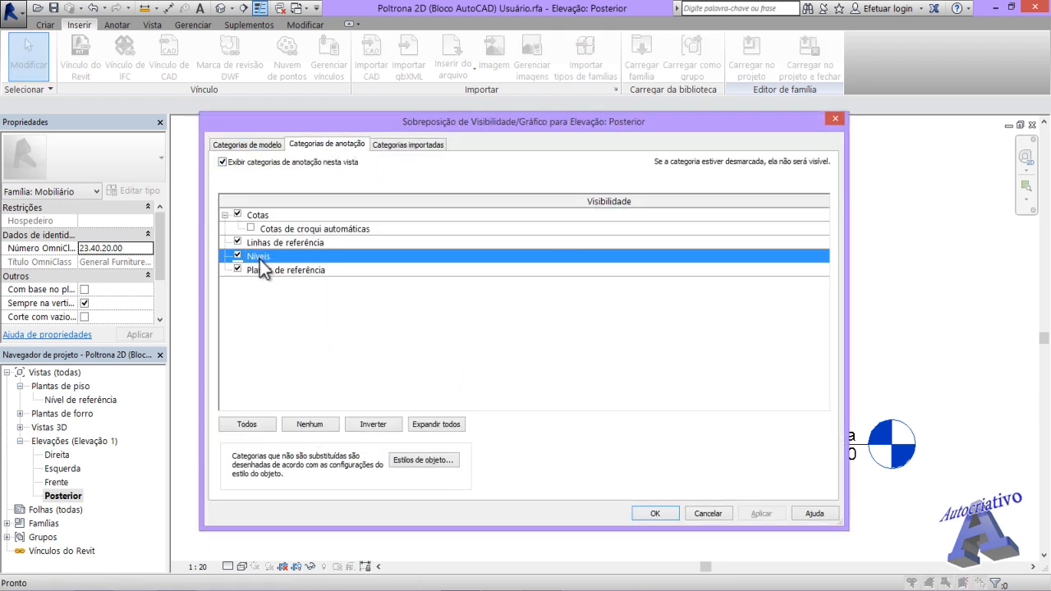
{"action": "left_click", "coordinate": [237, 270]}
{"action": "left_click", "coordinate": [238, 256]}
{"action": "left_click", "coordinate": [759, 512]}
{"action": "left_click", "coordinate": [671, 514]}
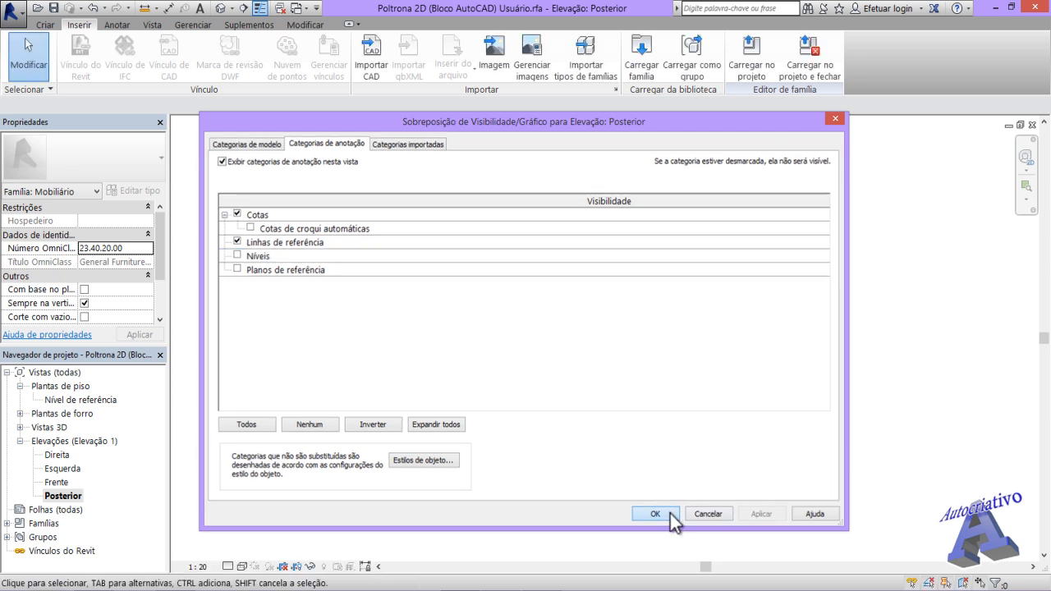
{"action": "scroll", "coordinate": [598, 492], "scroll_direction": "down", "scroll_amount": 2}
{"action": "mouse_move", "coordinate": [599, 492]}
{"action": "middle_mouse_down"}
{"action": "mouse_move", "coordinate": [796, 491]}
{"action": "mouse_move", "coordinate": [804, 528]}
{"action": "middle_mouse_up"}
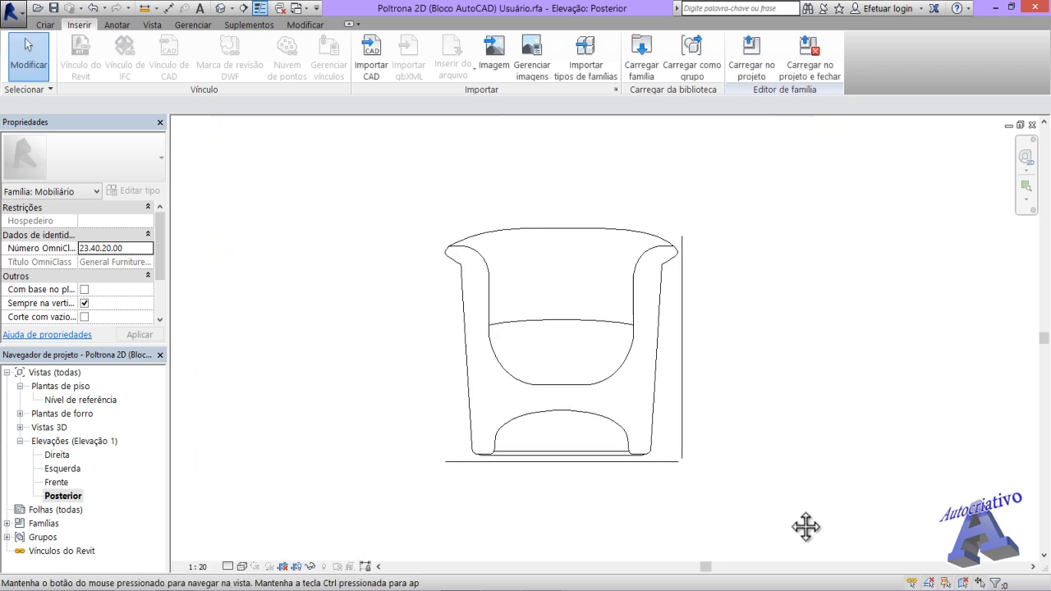
Step: Open the Esquerda elevation and hide its Níveis and Planos de referência annotation categories
{"action": "double_click", "coordinate": [70, 467]}
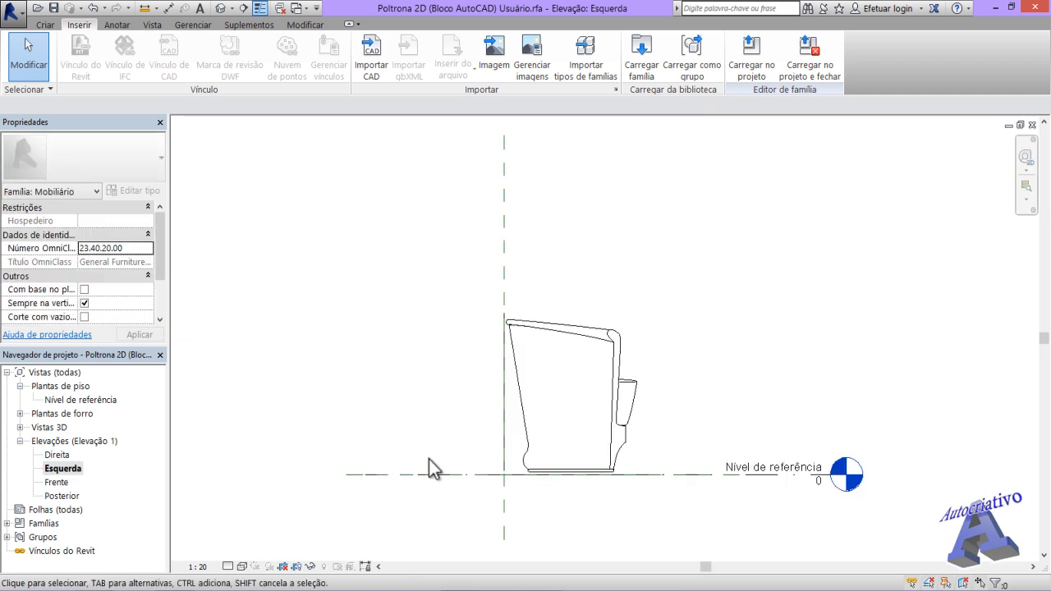
{"action": "key", "text": "v"}
{"action": "key", "text": "g"}
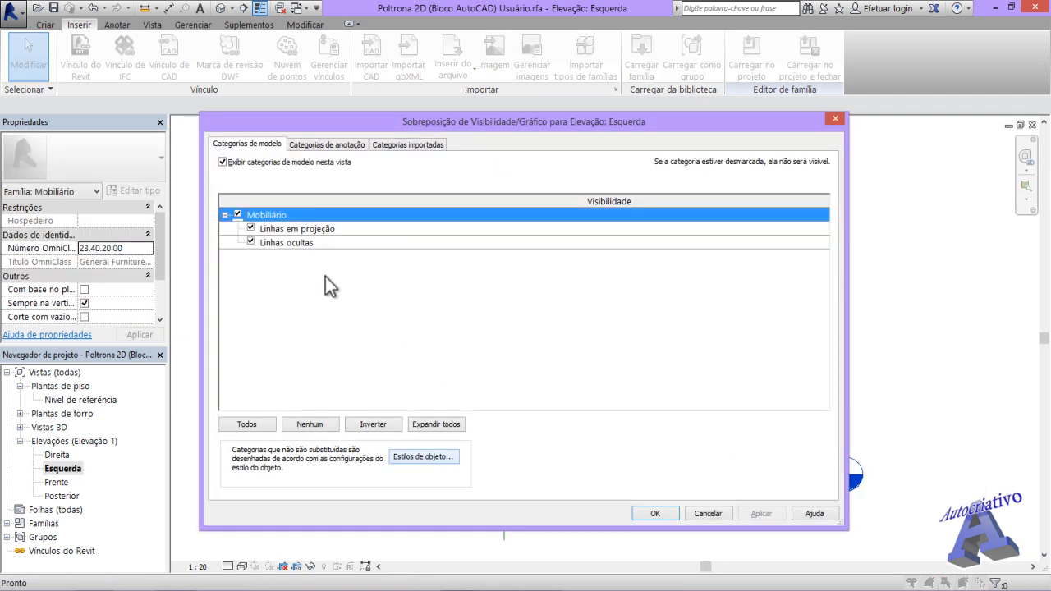
{"action": "left_click", "coordinate": [324, 143]}
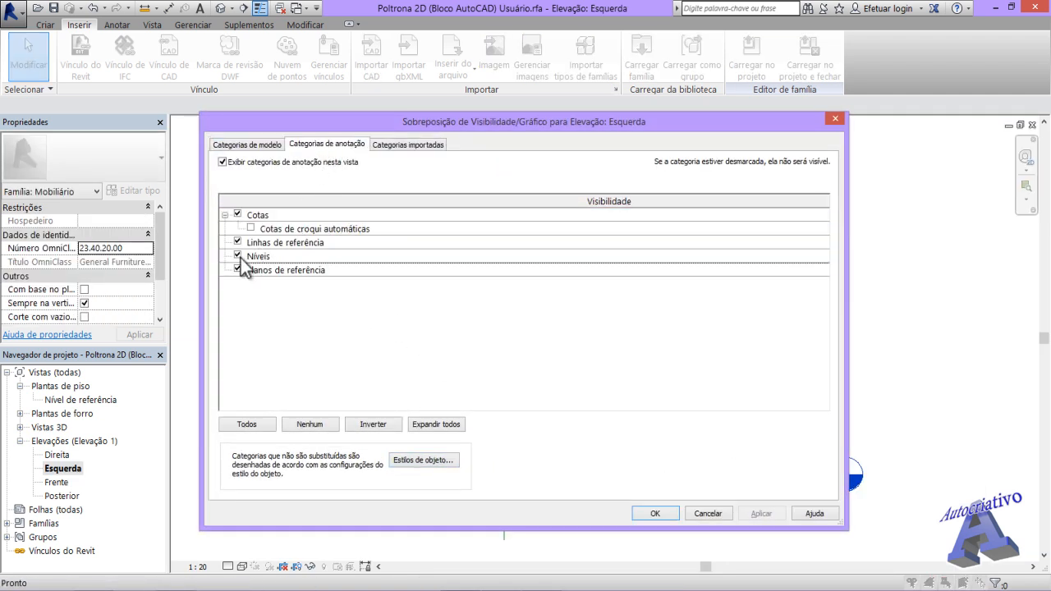
{"action": "left_click", "coordinate": [240, 257]}
{"action": "left_click", "coordinate": [241, 267]}
{"action": "left_click", "coordinate": [763, 514]}
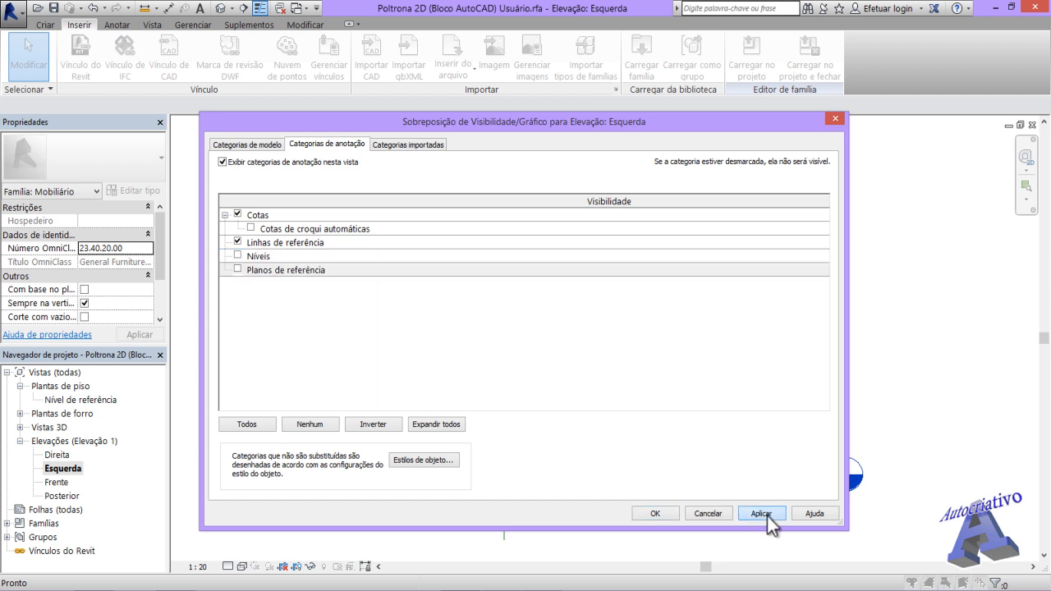
{"action": "left_click", "coordinate": [673, 514]}
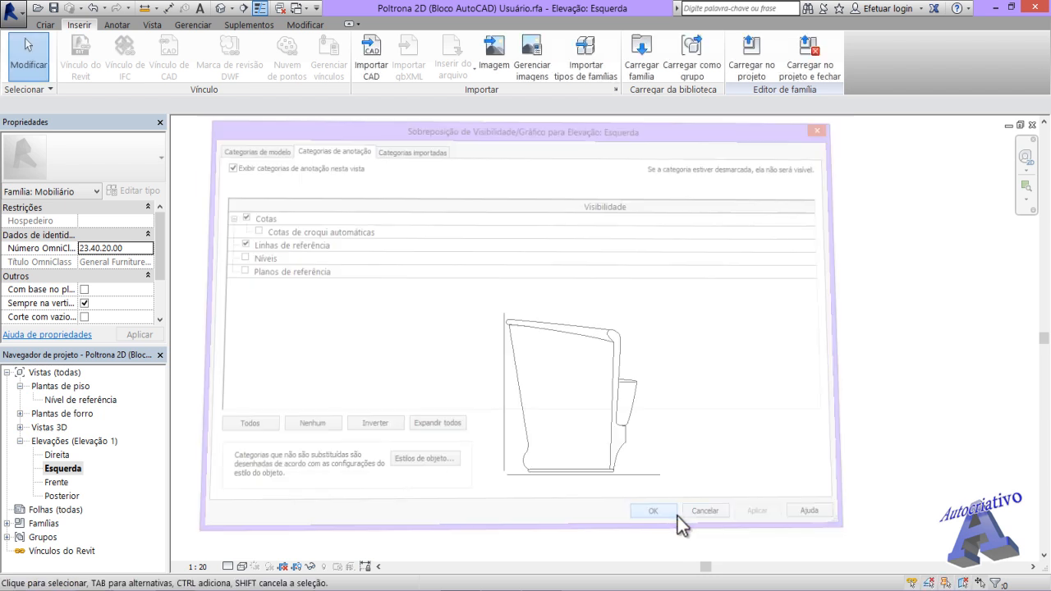
Step: Open the Nível de referência floor plan and hide its Níveis and Planos de referência annotation categories
{"action": "double_click", "coordinate": [56, 454]}
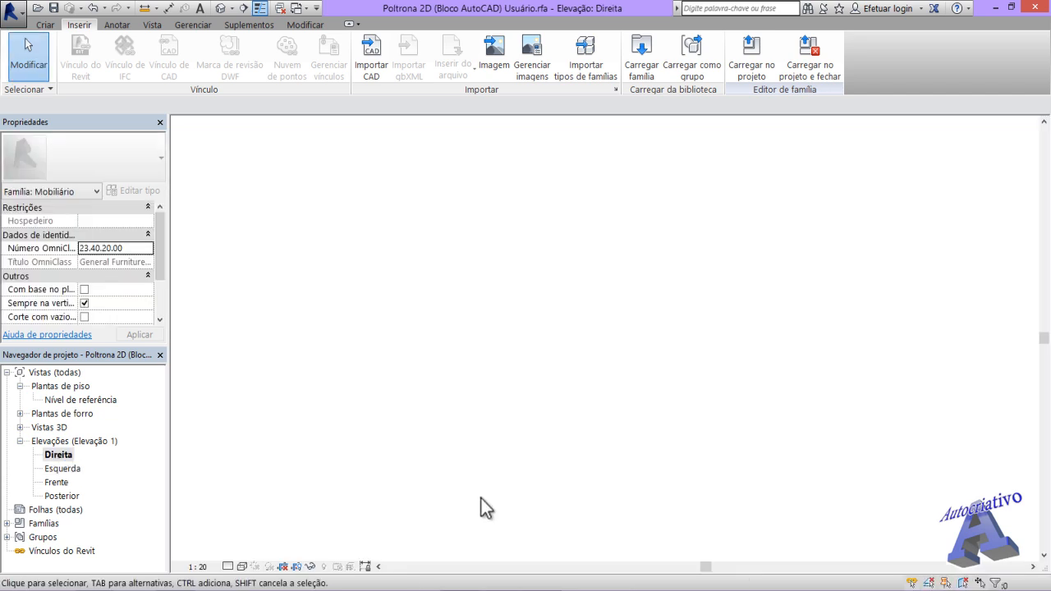
{"action": "double_click", "coordinate": [77, 400]}
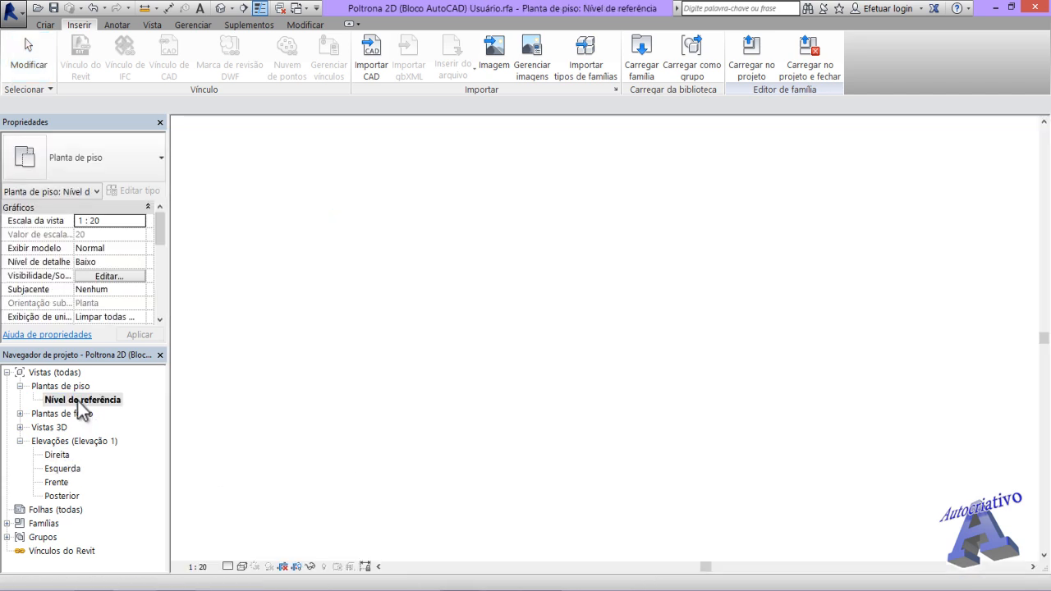
{"action": "key", "text": "v"}
{"action": "key", "text": "g"}
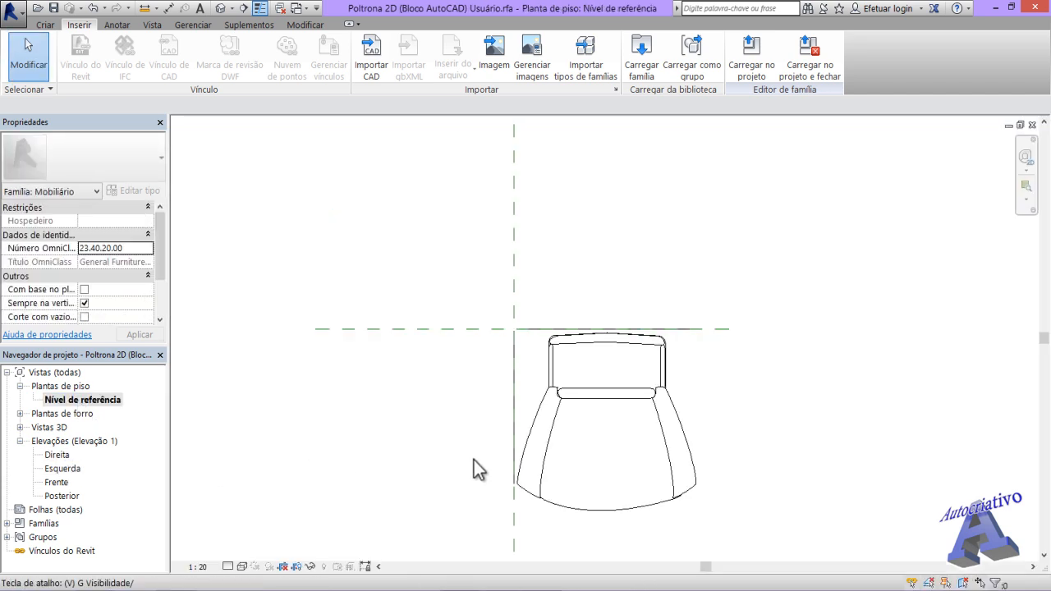
{"action": "left_click", "coordinate": [327, 145]}
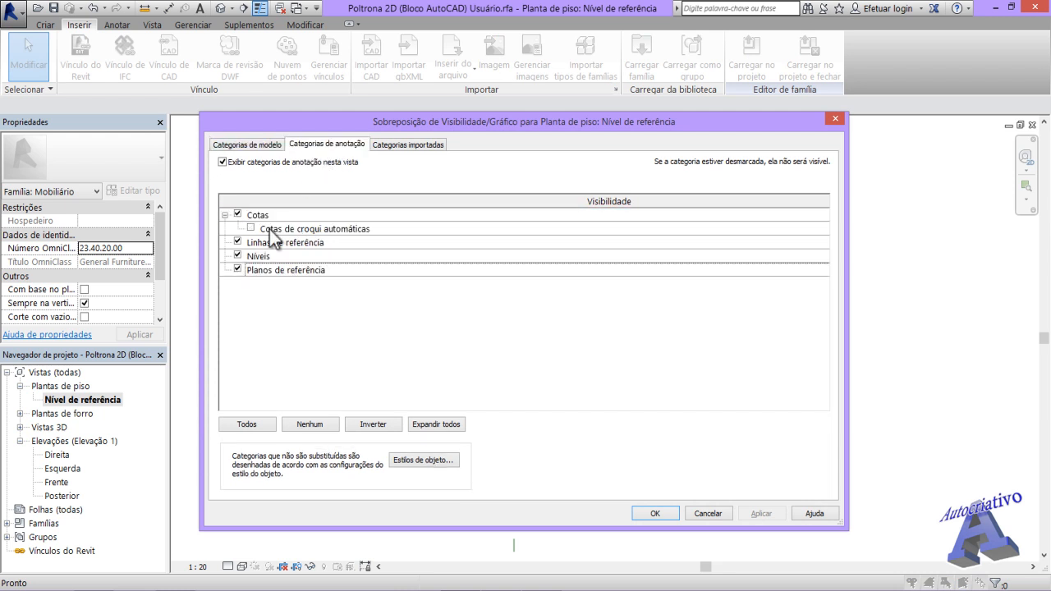
{"action": "left_click", "coordinate": [239, 257]}
{"action": "left_click", "coordinate": [237, 270]}
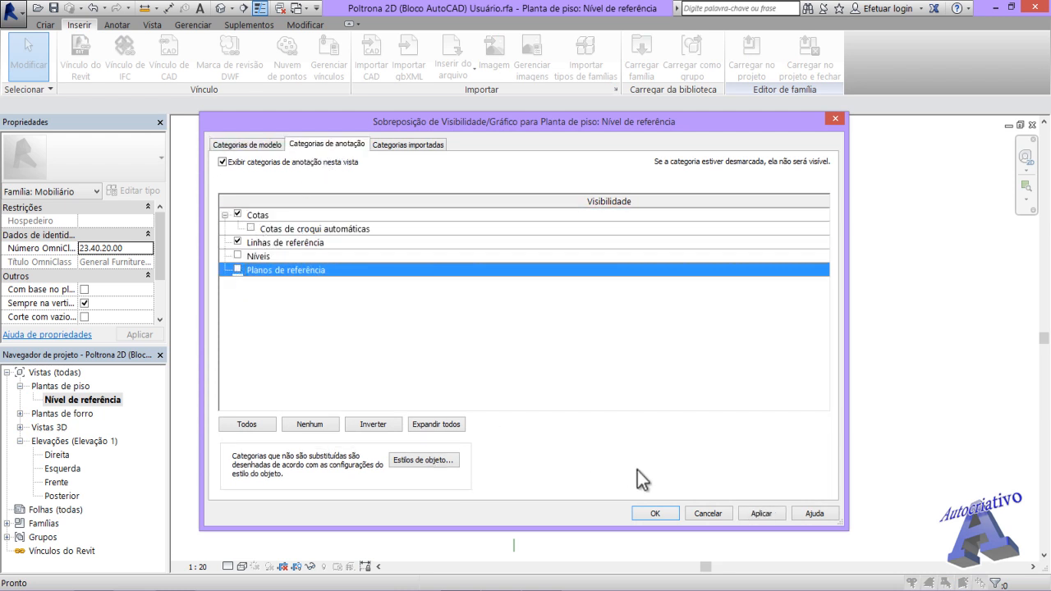
{"action": "left_click", "coordinate": [761, 514]}
{"action": "left_click", "coordinate": [661, 517]}
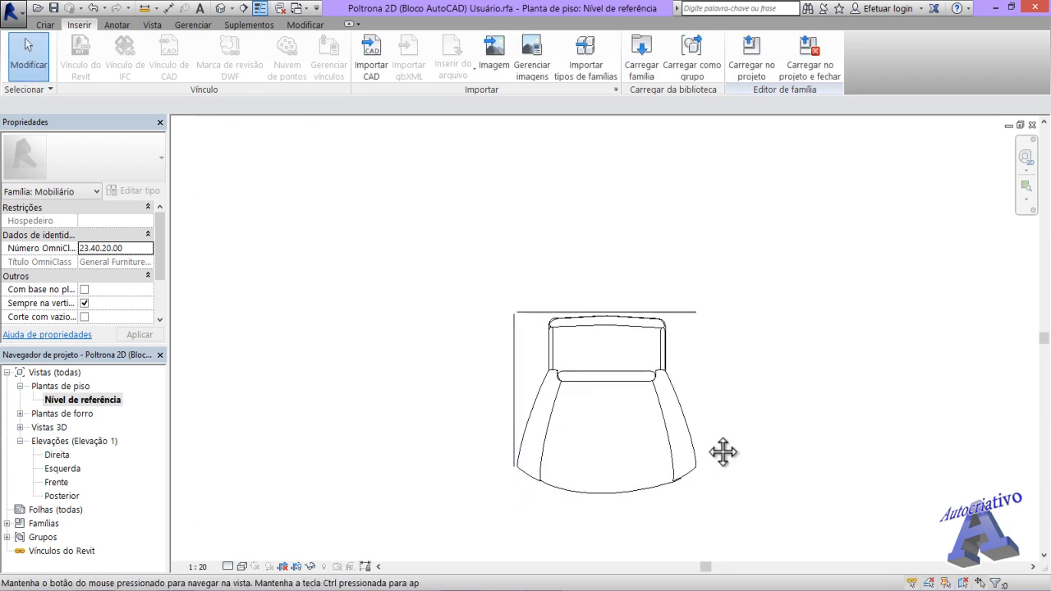
Step: Partially explode the imported Poltrona Vista Superior.dwg symbol in the floor plan
{"action": "middle_click_drag", "start_coordinate": [723, 452], "coordinate": [647, 416]}
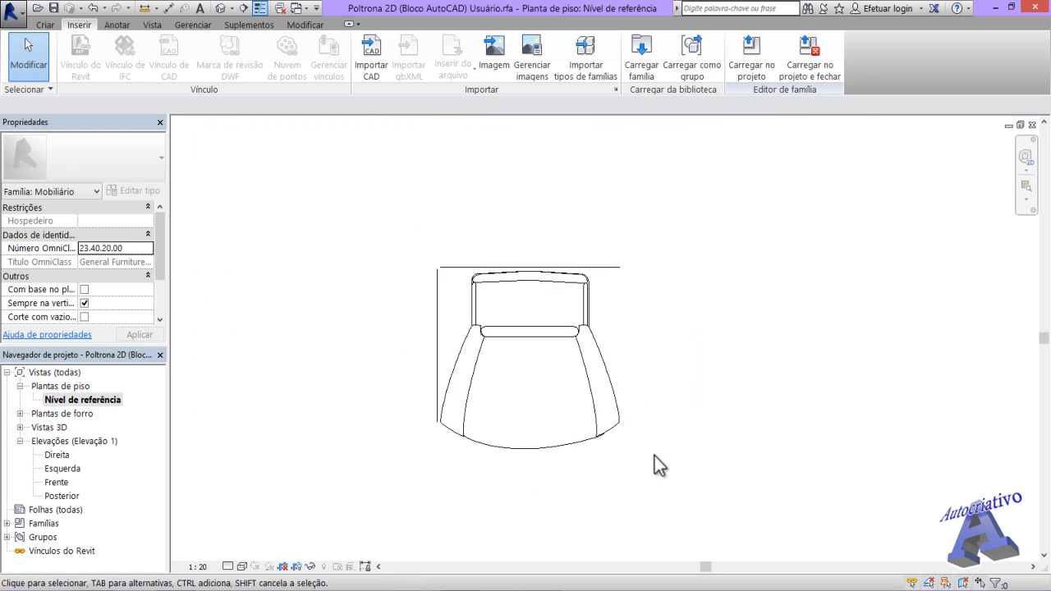
{"action": "scroll", "coordinate": [573, 480], "scroll_direction": "up", "scroll_amount": 1}
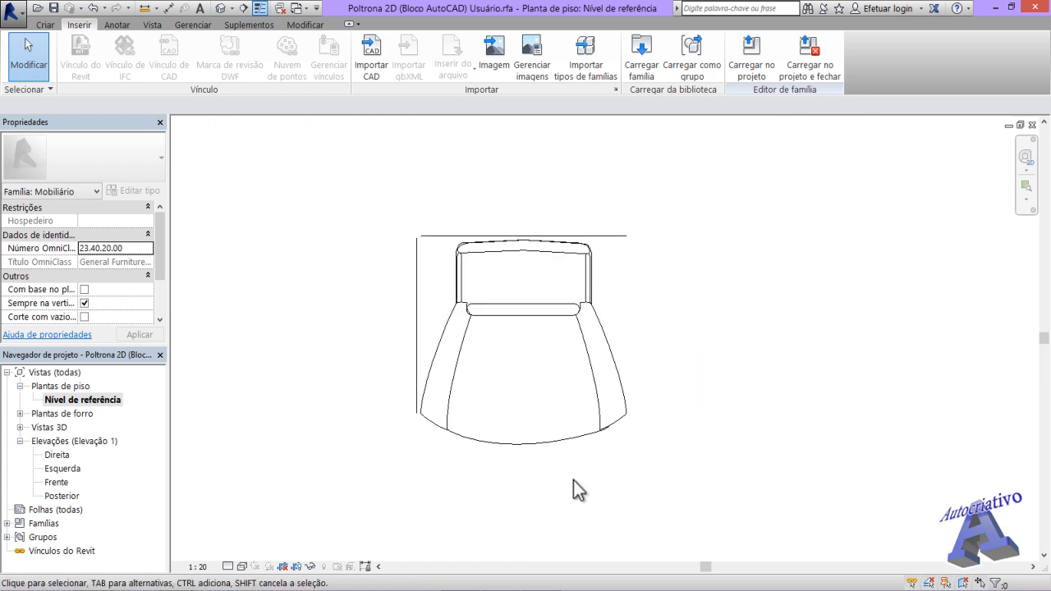
{"action": "middle_click_drag", "start_coordinate": [593, 498], "coordinate": [607, 505]}
{"action": "left_click", "coordinate": [577, 450]}
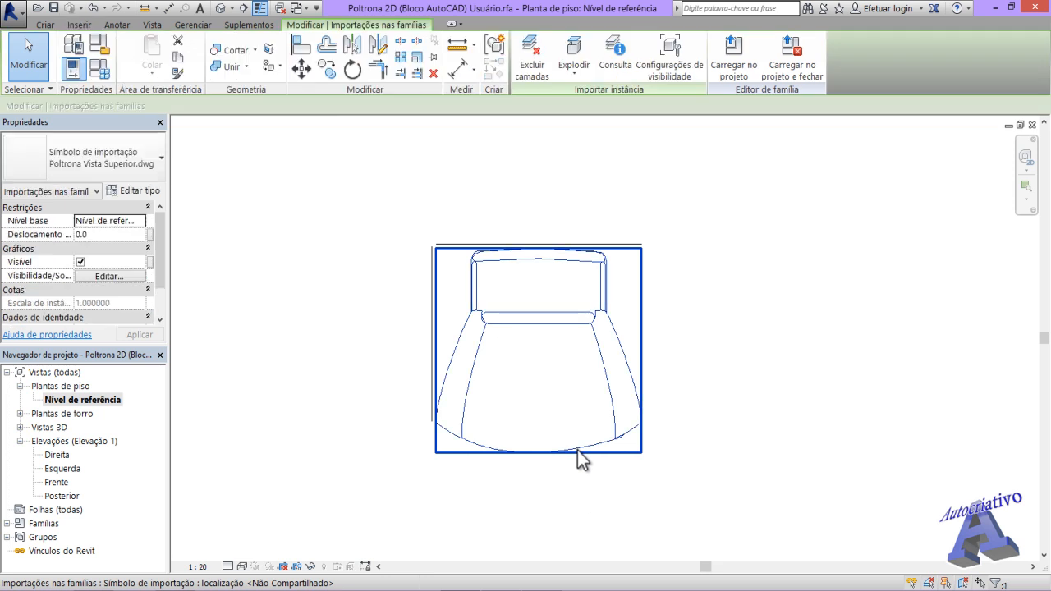
{"action": "left_click", "coordinate": [573, 71]}
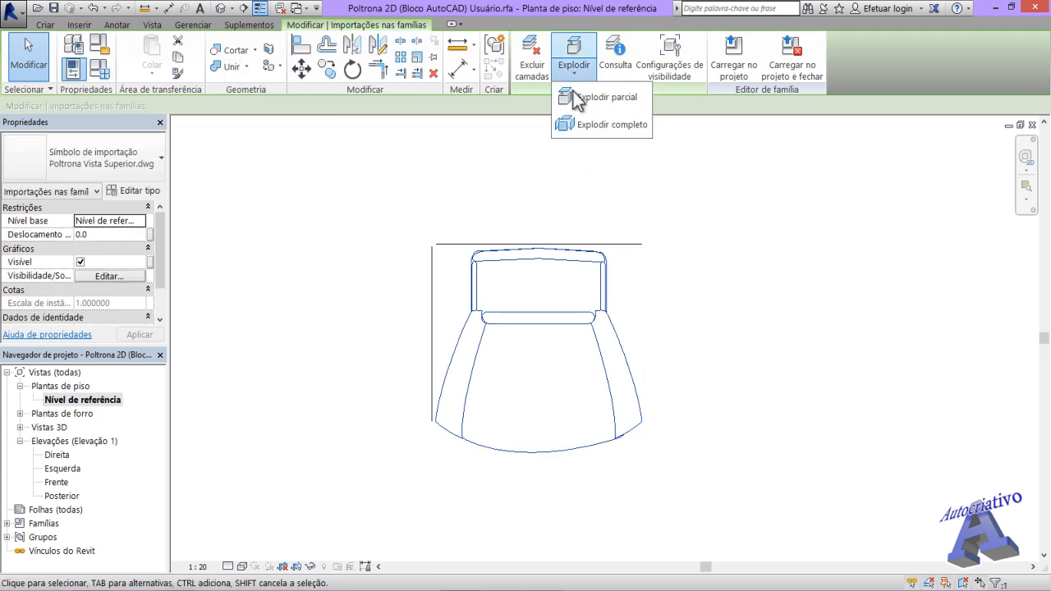
{"action": "left_click", "coordinate": [605, 101]}
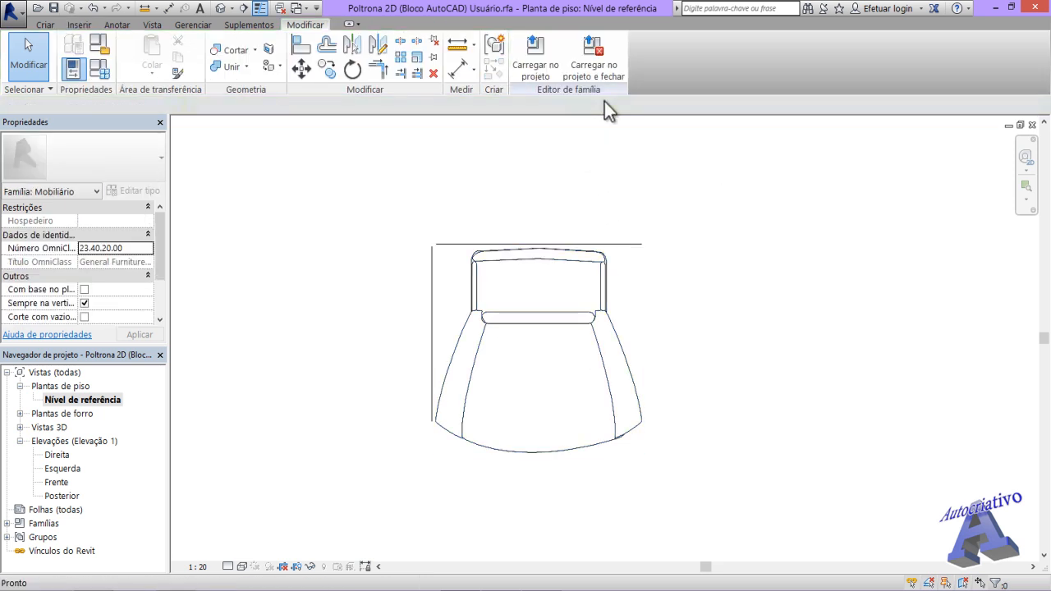
Step: Select all the exploded top-view lines to inspect their properties and the Família: Mobiliário properties, and clear the selection
{"action": "left_click_drag", "start_coordinate": [721, 514], "coordinate": [444, 259]}
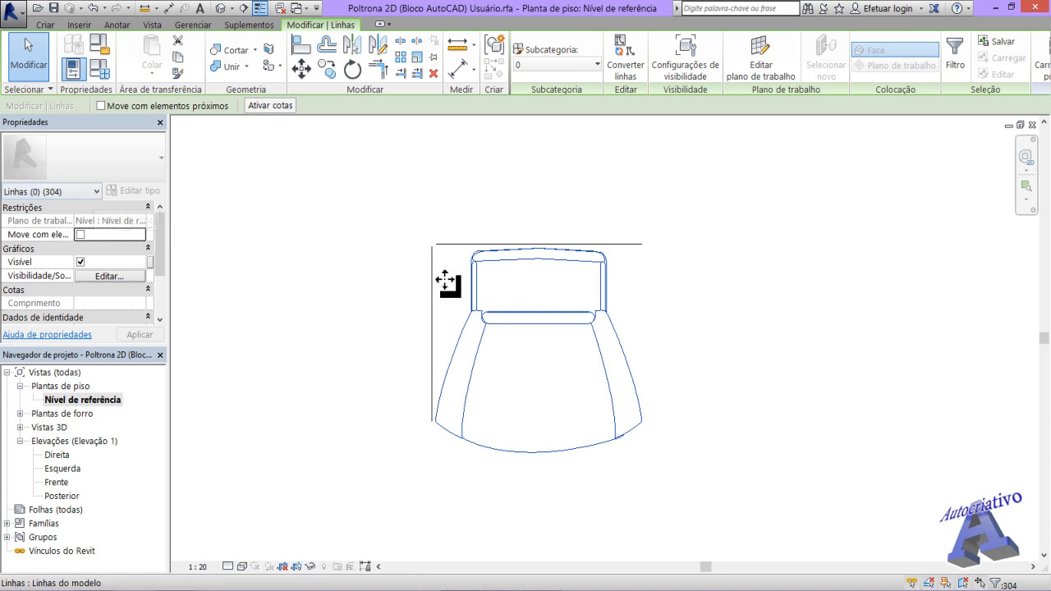
{"action": "left_click", "coordinate": [92, 191]}
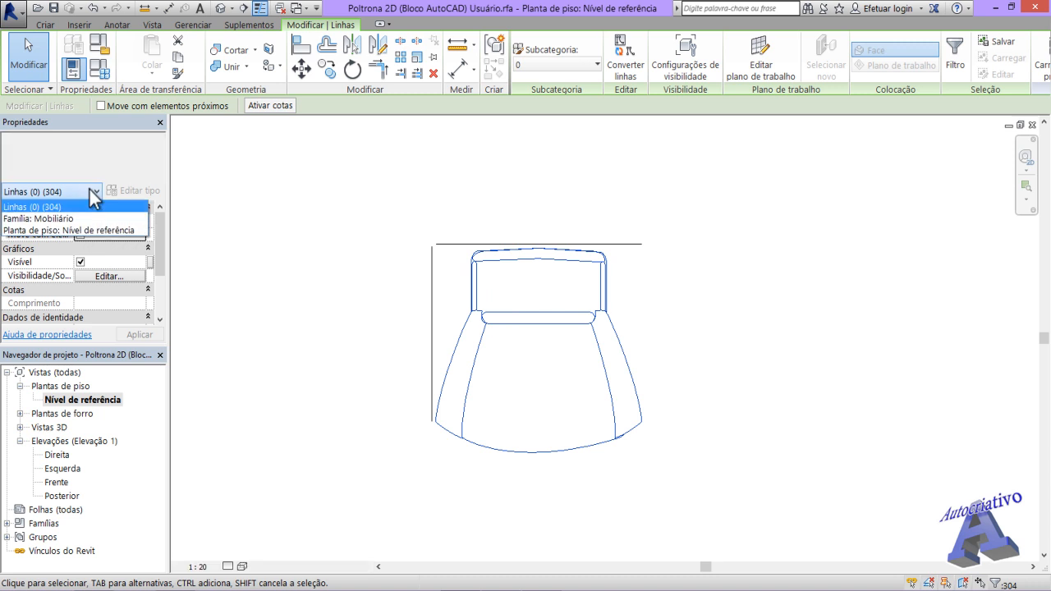
{"action": "left_click", "coordinate": [51, 219]}
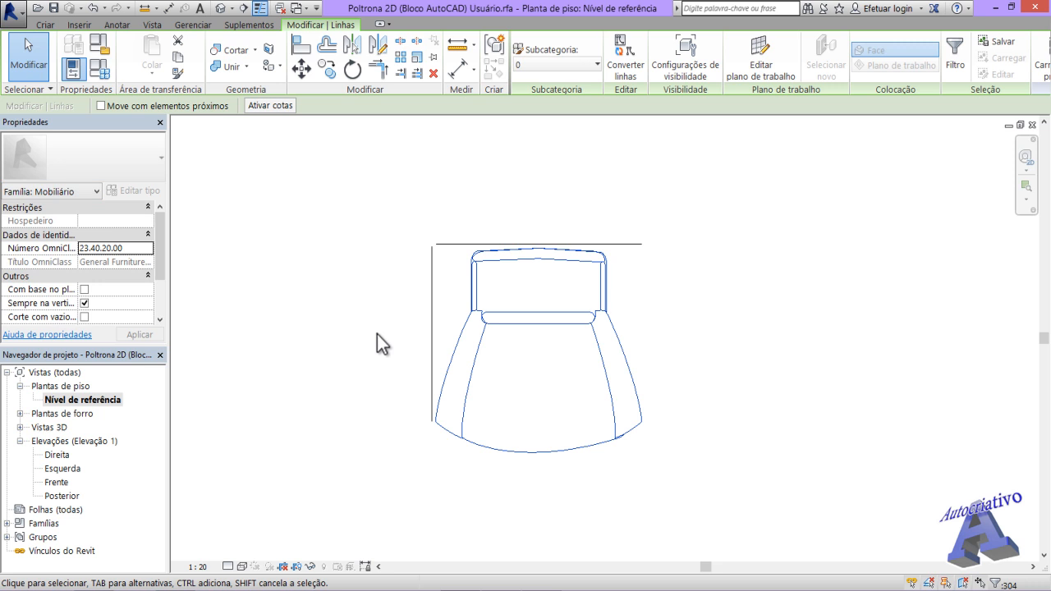
{"action": "left_click", "coordinate": [386, 366]}
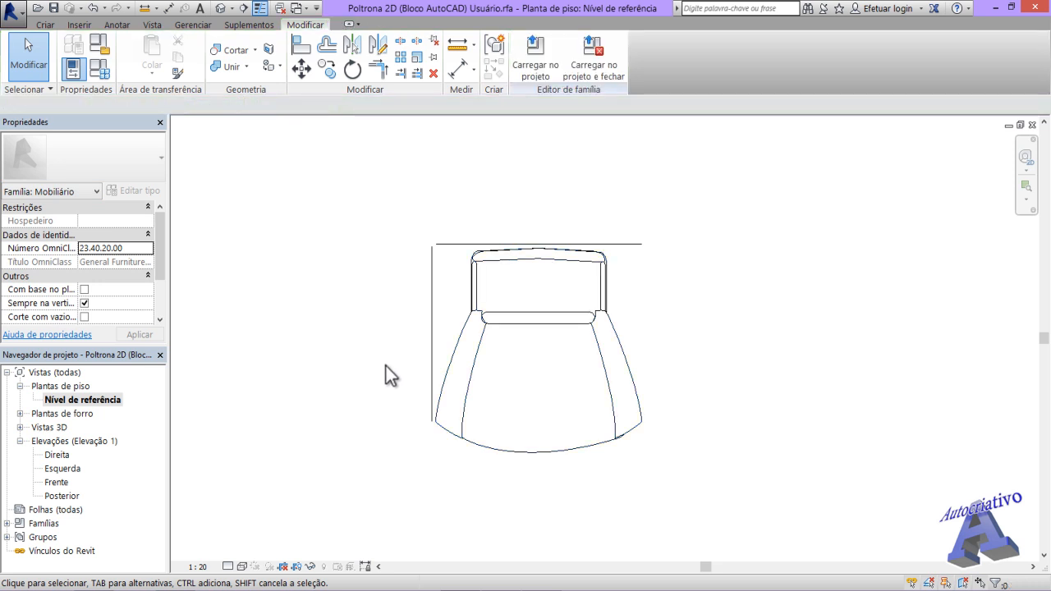
Step: Open the Direita elevation and partially explode the imported Poltrona Vista Lateral.dwg symbol, dismissing the warning
{"action": "double_click", "coordinate": [55, 456]}
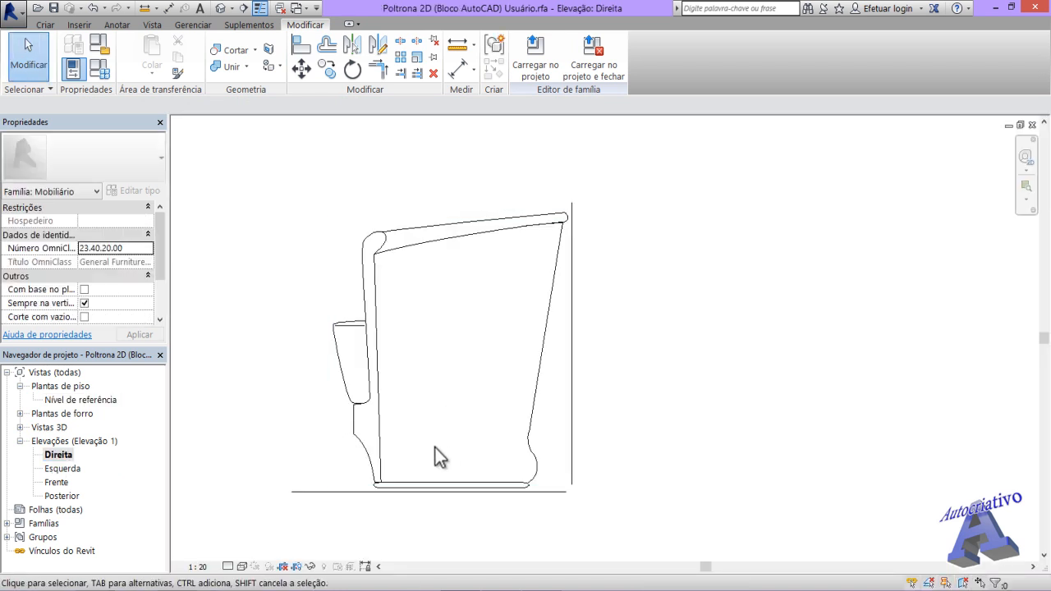
{"action": "left_click", "coordinate": [376, 329]}
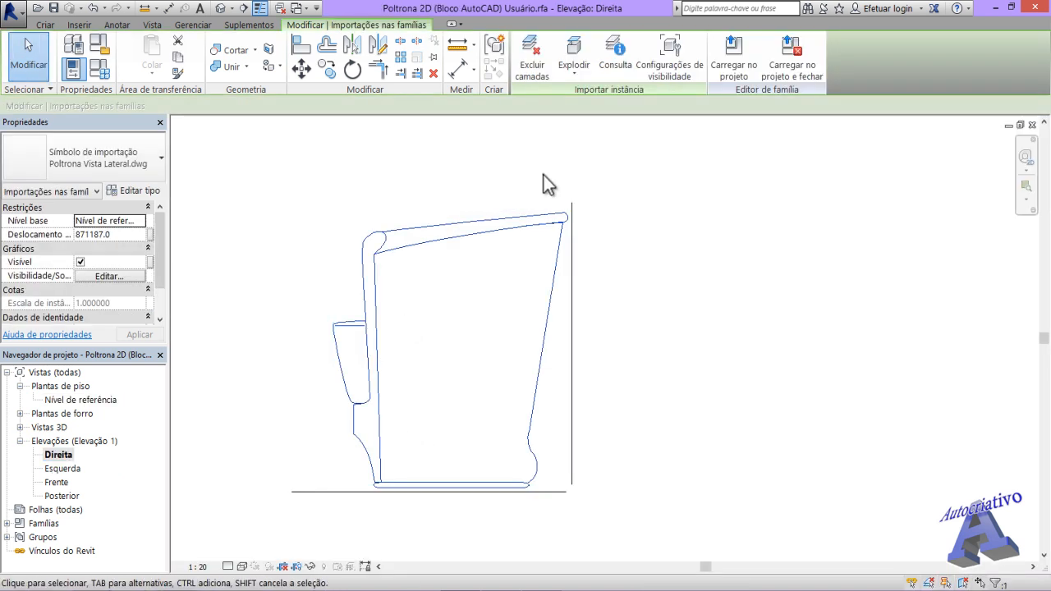
{"action": "left_click", "coordinate": [574, 63]}
{"action": "left_click", "coordinate": [597, 98]}
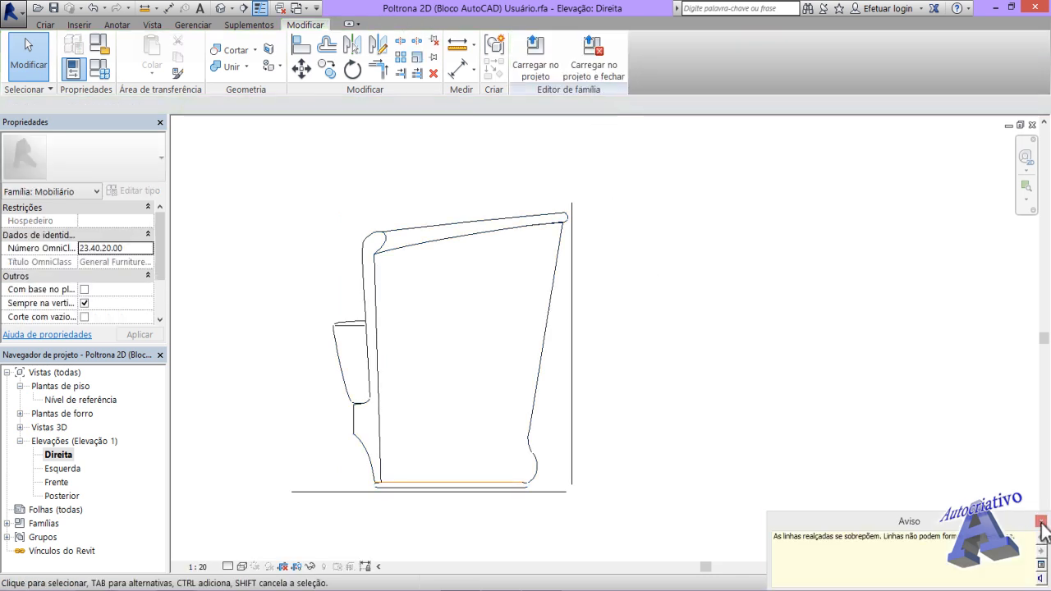
{"action": "left_click", "coordinate": [1040, 521]}
Step: Select all the exploded side-view lines, inspect the Família: Mobiliário properties, and clear the selection
{"action": "mouse_move", "coordinate": [397, 211]}
{"action": "left_mouse_down"}
{"action": "mouse_move", "coordinate": [567, 285]}
{"action": "mouse_move", "coordinate": [559, 440]}
{"action": "mouse_move", "coordinate": [570, 492]}
{"action": "left_mouse_up"}
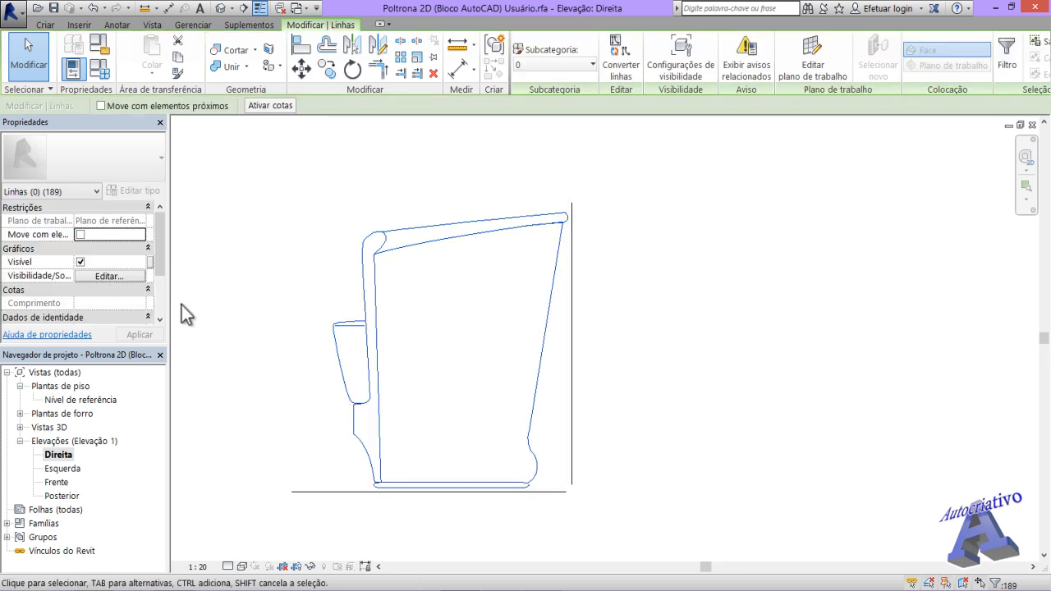
{"action": "left_click", "coordinate": [70, 192]}
{"action": "left_click", "coordinate": [56, 218]}
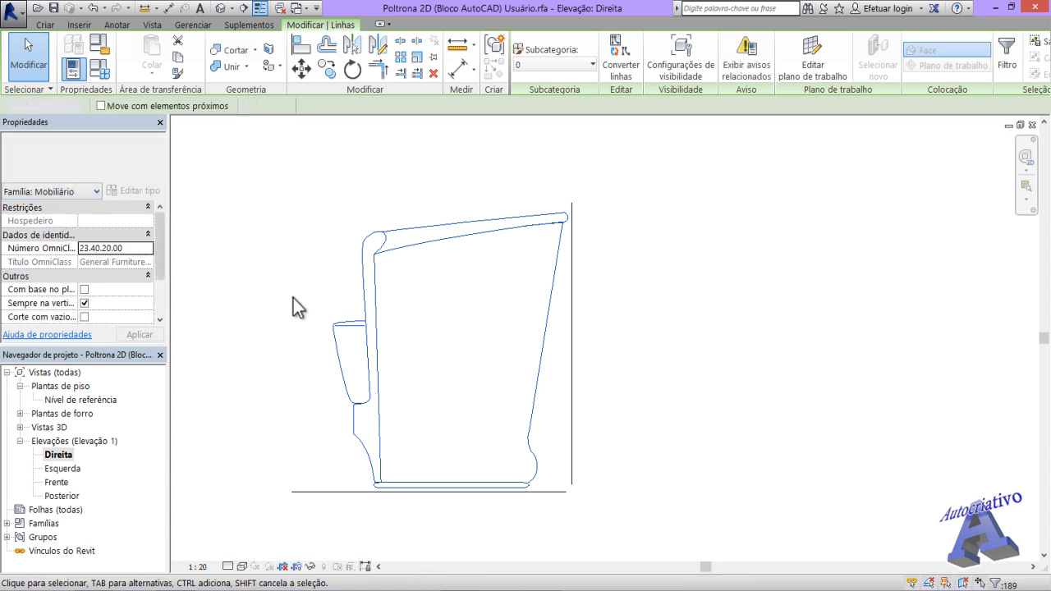
{"action": "key", "text": "Escape"}
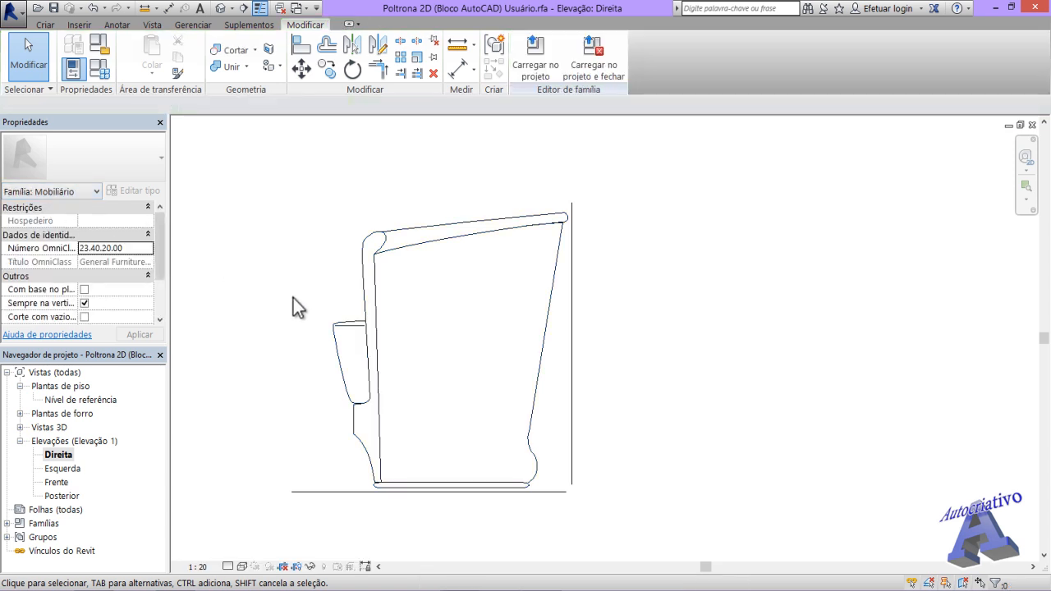
Step: Check the Esquerda elevation, then open the Frente elevation and partially explode the imported Poltrona Vista Frontal.dwg symbol
{"action": "double_click", "coordinate": [65, 469]}
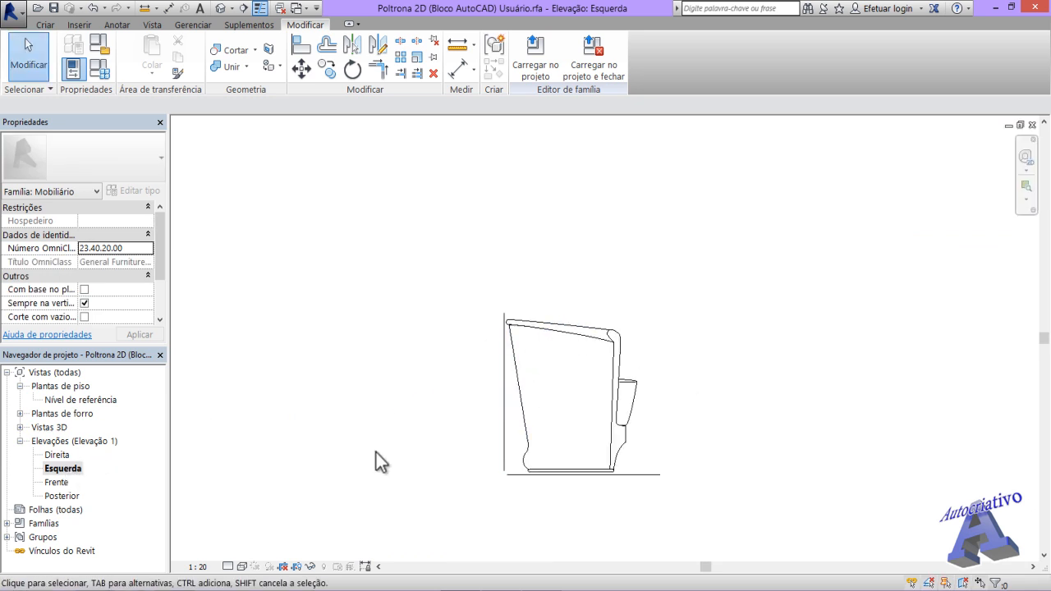
{"action": "double_click", "coordinate": [55, 483]}
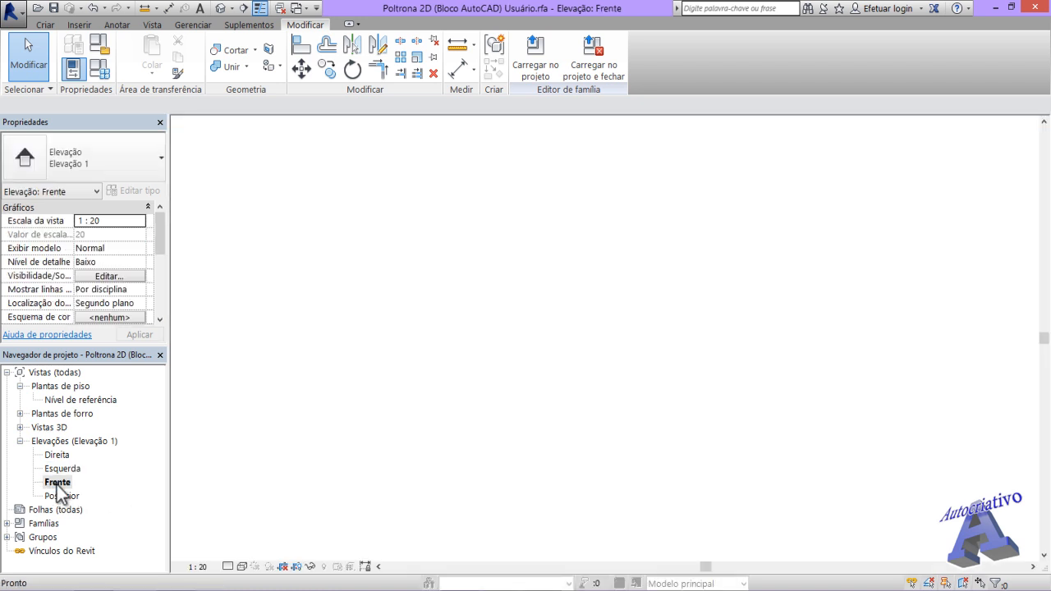
{"action": "left_click", "coordinate": [496, 371]}
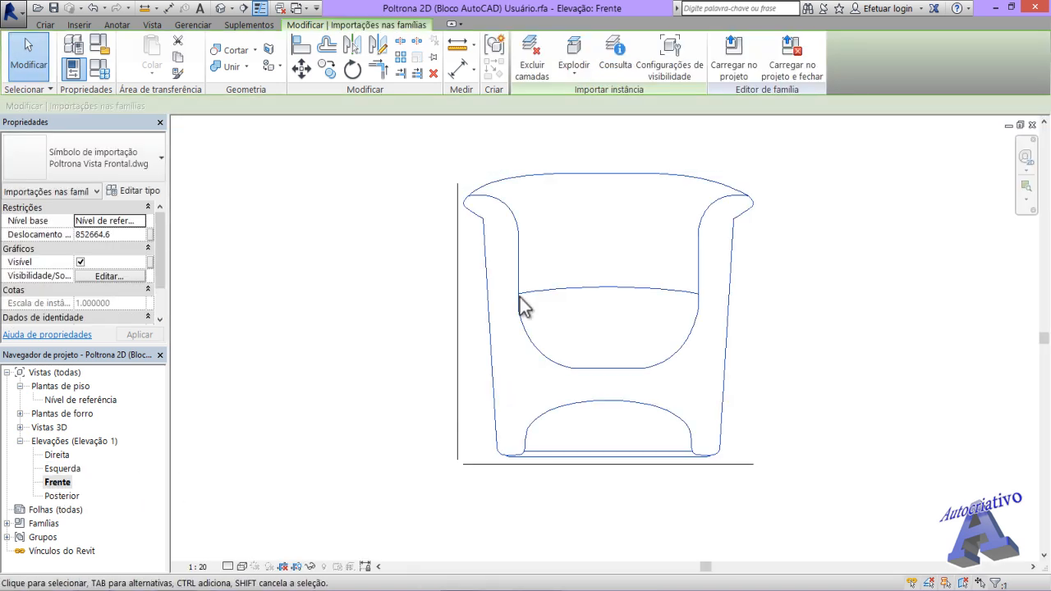
{"action": "left_click", "coordinate": [576, 80]}
{"action": "left_click", "coordinate": [598, 98]}
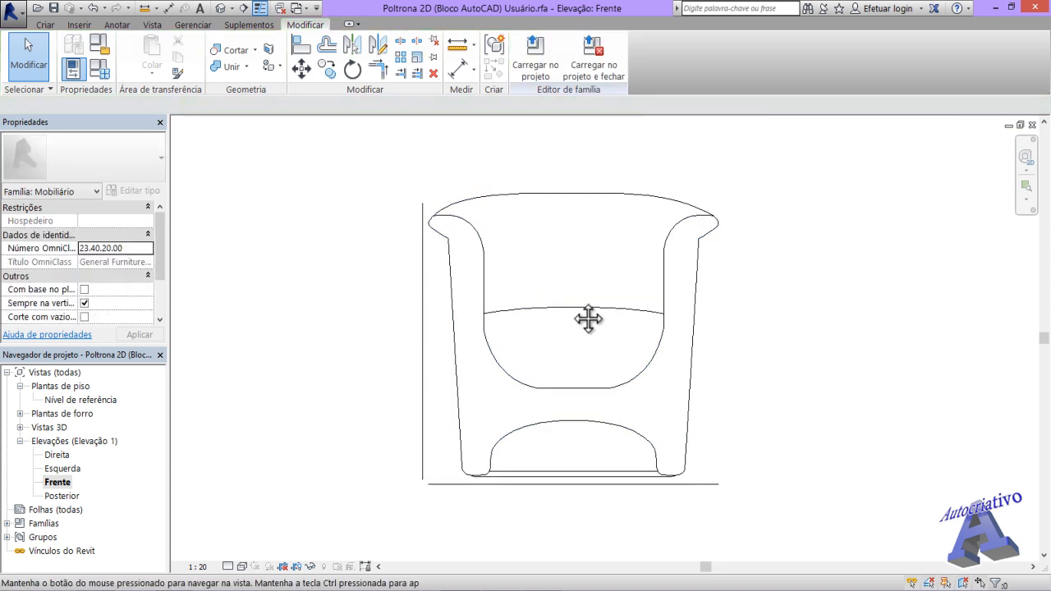
Step: Move all the exploded front-view lines slightly straight down from the midpoint of the chair's base line
{"action": "left_click_drag", "start_coordinate": [428, 162], "coordinate": [719, 483]}
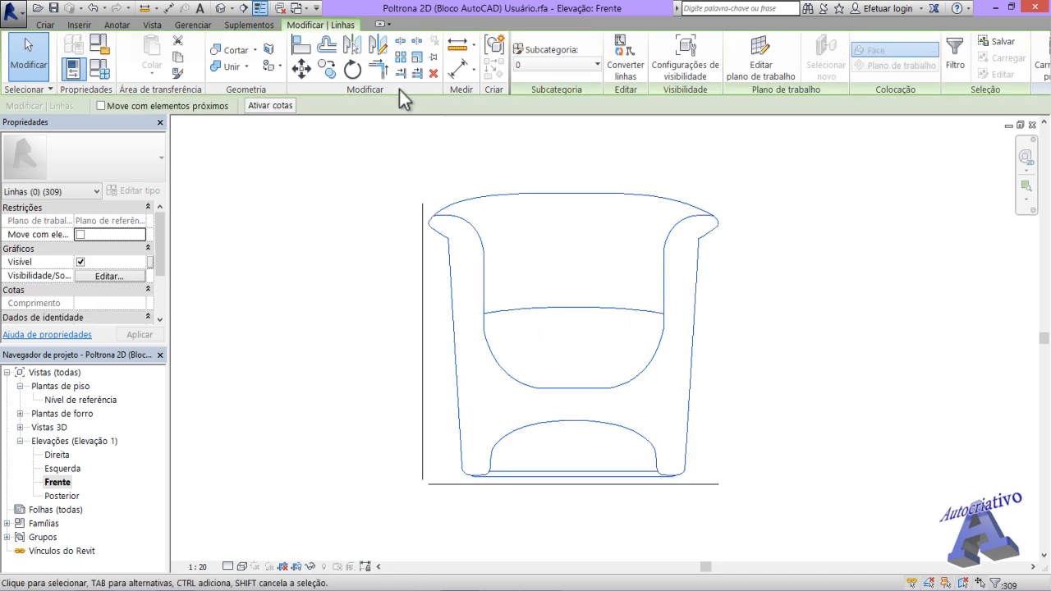
{"action": "left_click", "coordinate": [300, 70]}
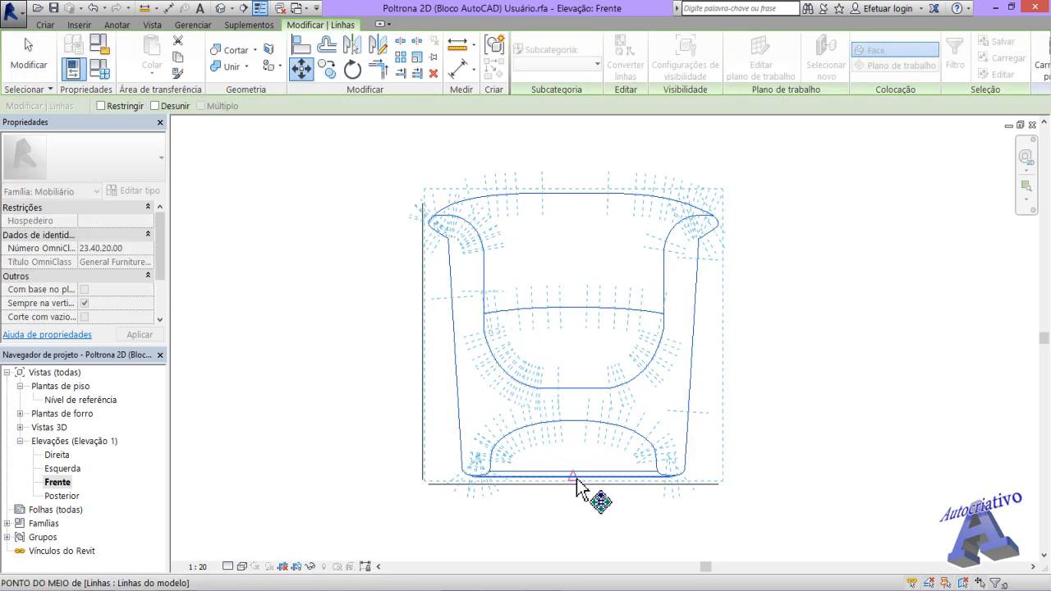
{"action": "left_click", "coordinate": [575, 480]}
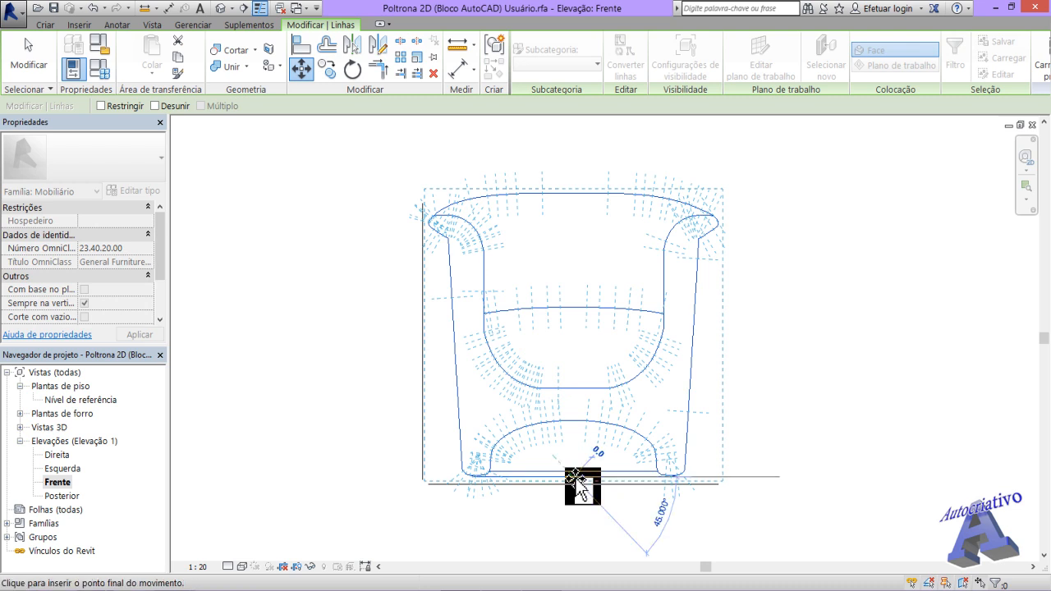
{"action": "scroll", "coordinate": [577, 485], "scroll_direction": "up", "scroll_amount": 4}
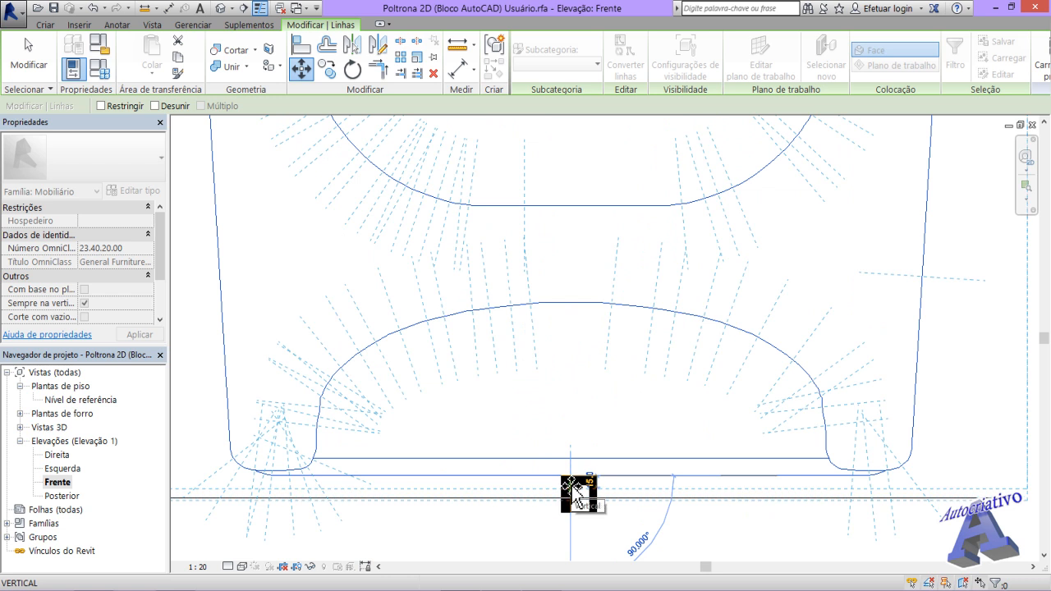
{"action": "left_click", "coordinate": [577, 484]}
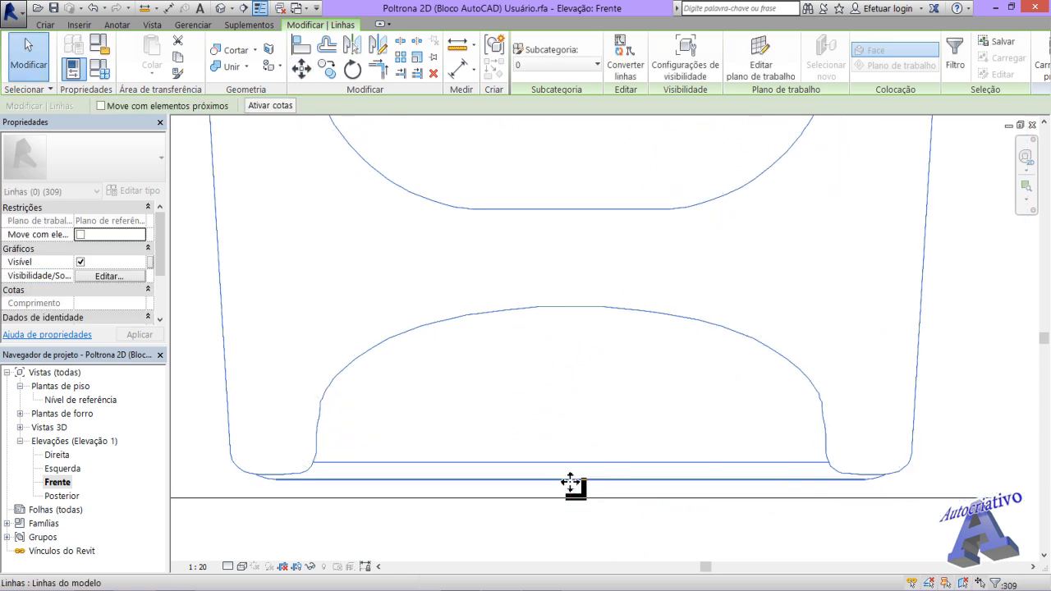
{"action": "scroll", "coordinate": [486, 539], "scroll_direction": "down", "scroll_amount": 4}
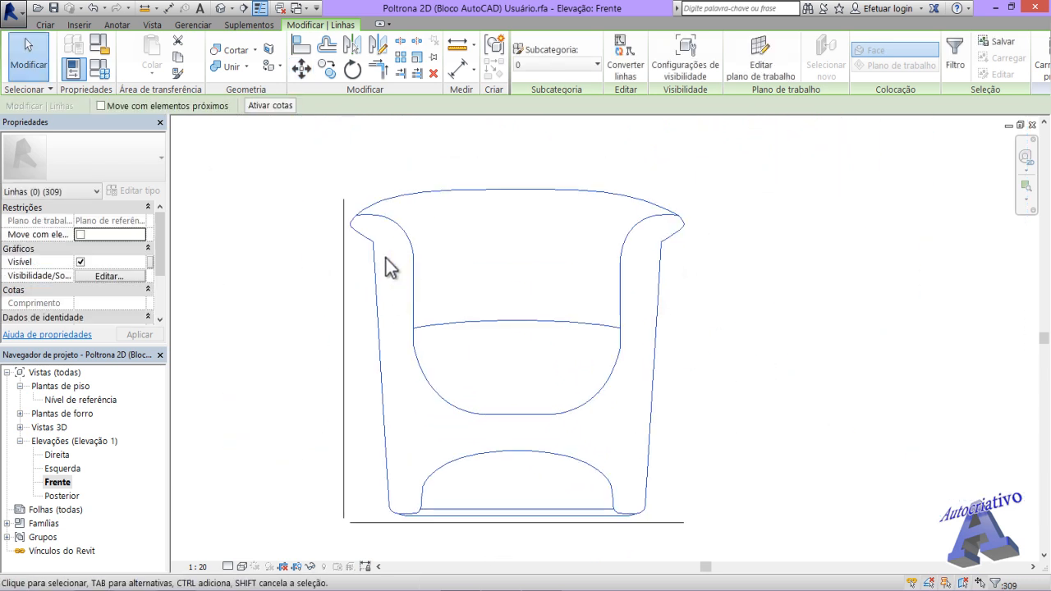
Step: Inspect the Família: Mobiliário properties in the Frente elevation, clear the selection, and view the Posterior elevation
{"action": "left_click", "coordinate": [65, 193]}
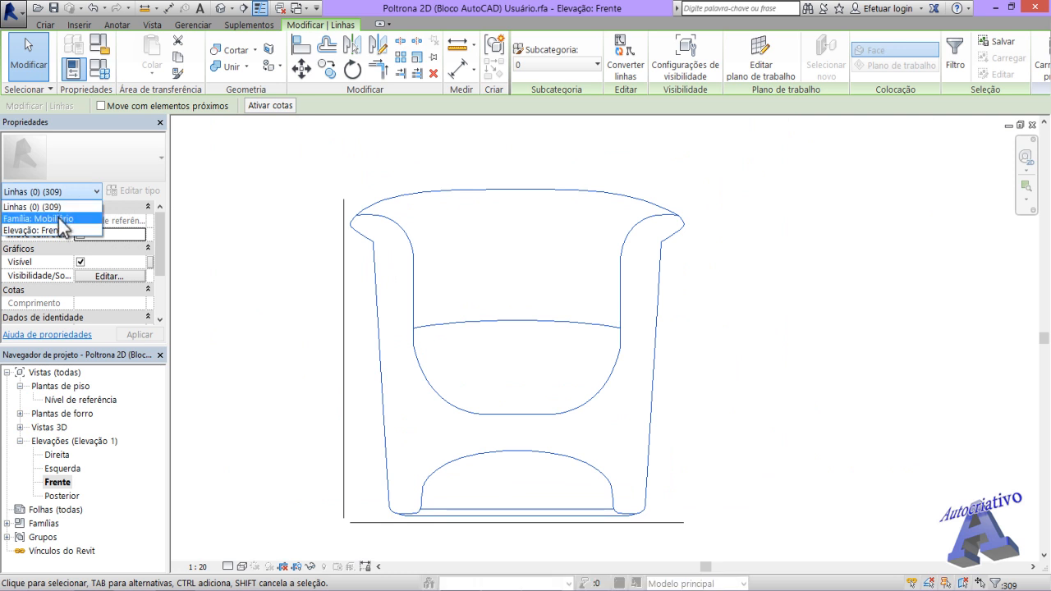
{"action": "left_click", "coordinate": [58, 218]}
{"action": "left_click", "coordinate": [284, 297]}
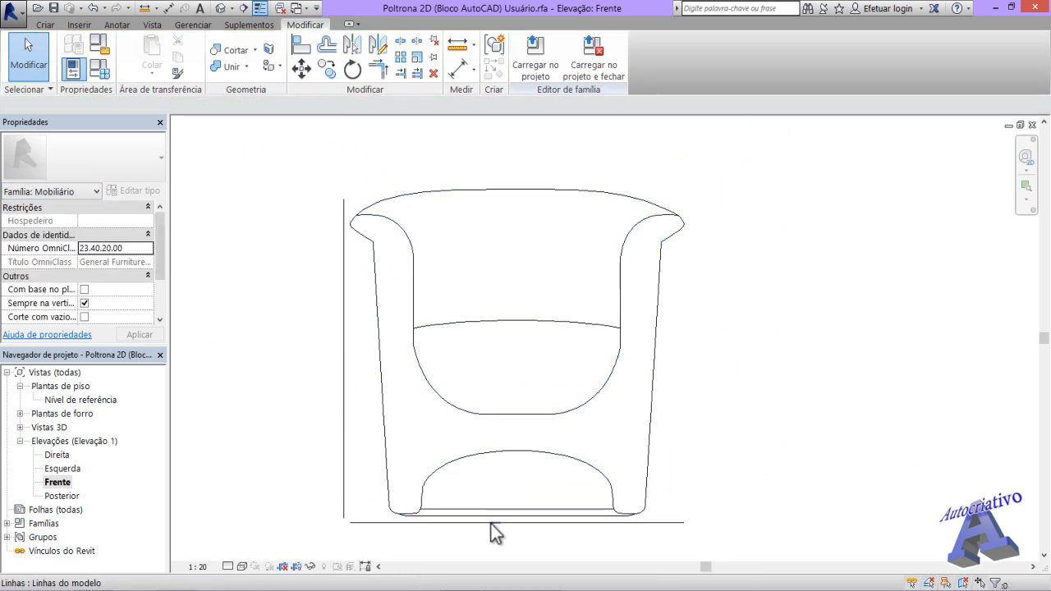
{"action": "mouse_move", "coordinate": [509, 486]}
{"action": "middle_mouse_down"}
{"action": "mouse_move", "coordinate": [563, 483]}
{"action": "mouse_move", "coordinate": [557, 463]}
{"action": "middle_mouse_up"}
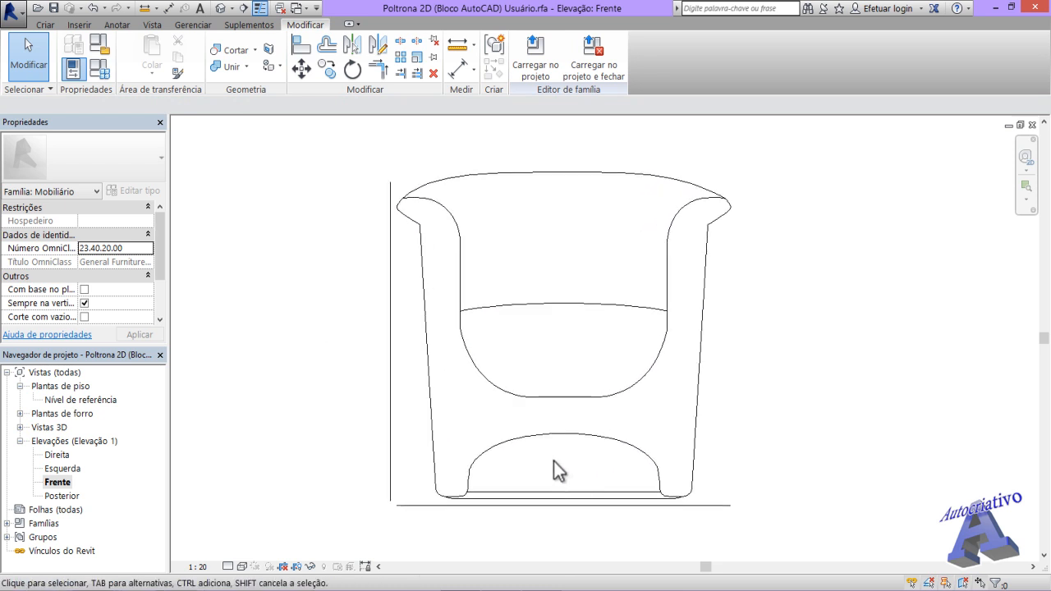
{"action": "double_click", "coordinate": [64, 496]}
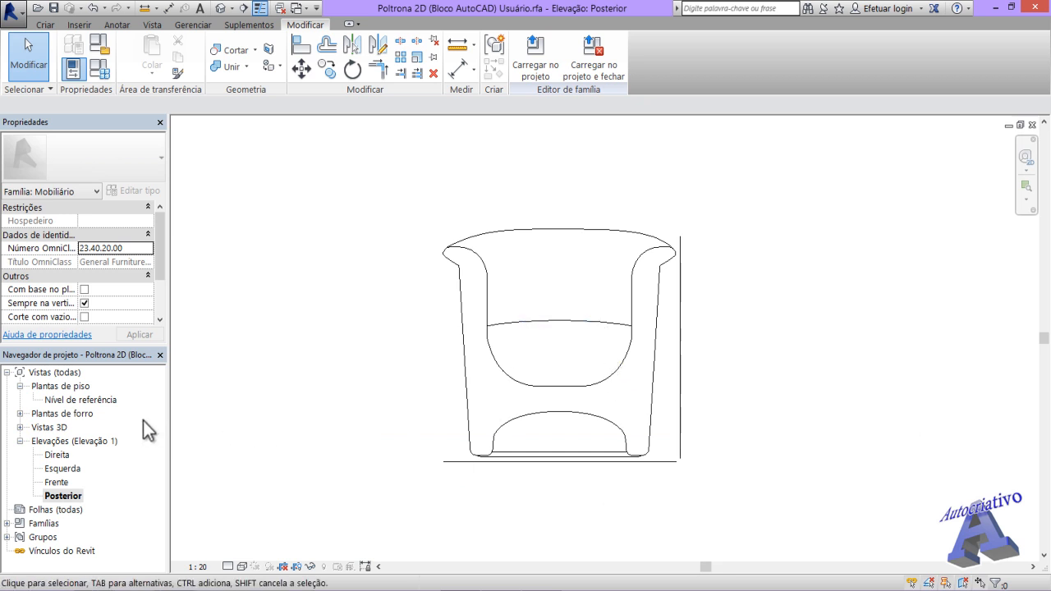
Step: In the Nível de referência floor plan, turn off Frente/Atrás and Esquerda/Direita visibility for all the top-view armchair lines
{"action": "double_click", "coordinate": [68, 401]}
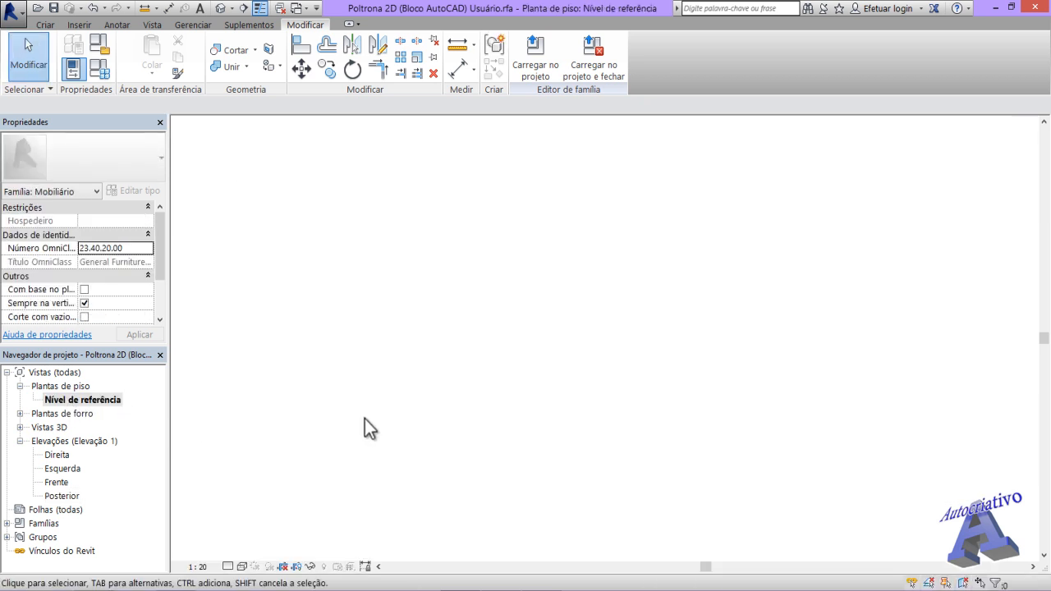
{"action": "scroll", "coordinate": [533, 368], "scroll_direction": "up", "scroll_amount": 3}
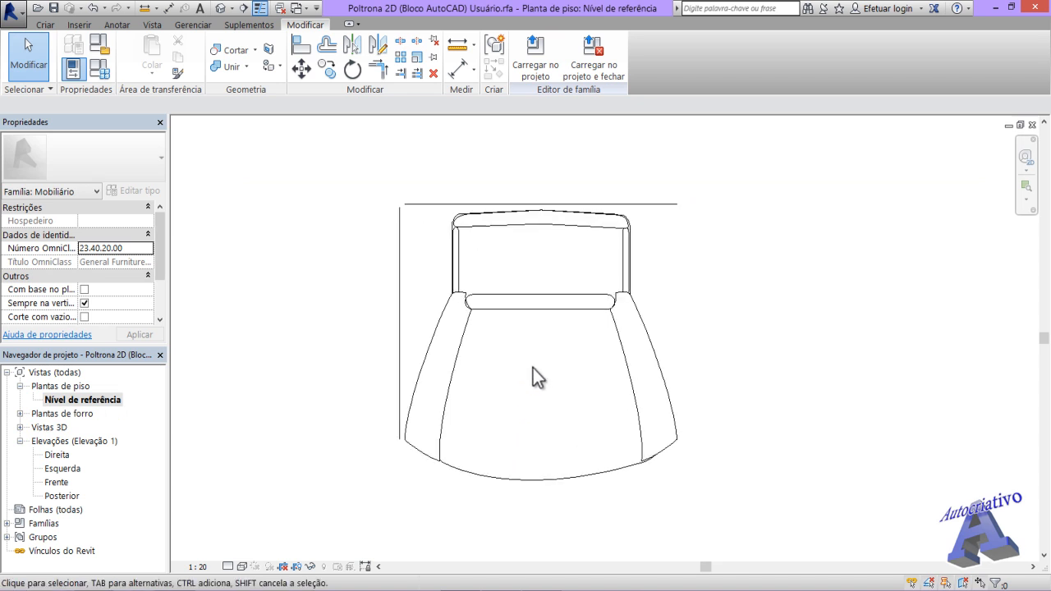
{"action": "middle_click_drag", "start_coordinate": [533, 368], "coordinate": [537, 402]}
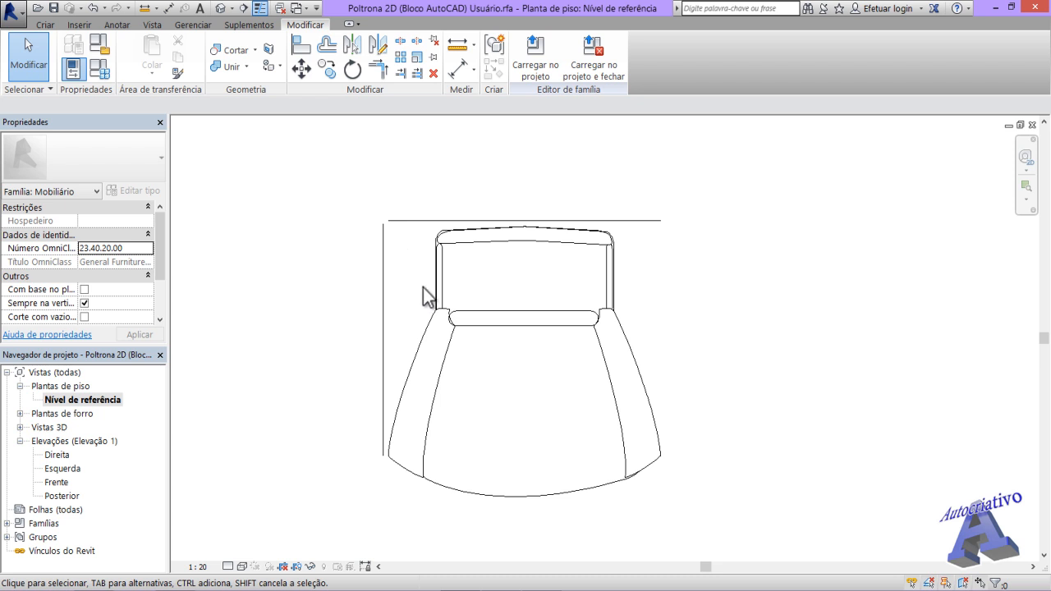
{"action": "left_click_drag", "start_coordinate": [737, 535], "coordinate": [388, 226]}
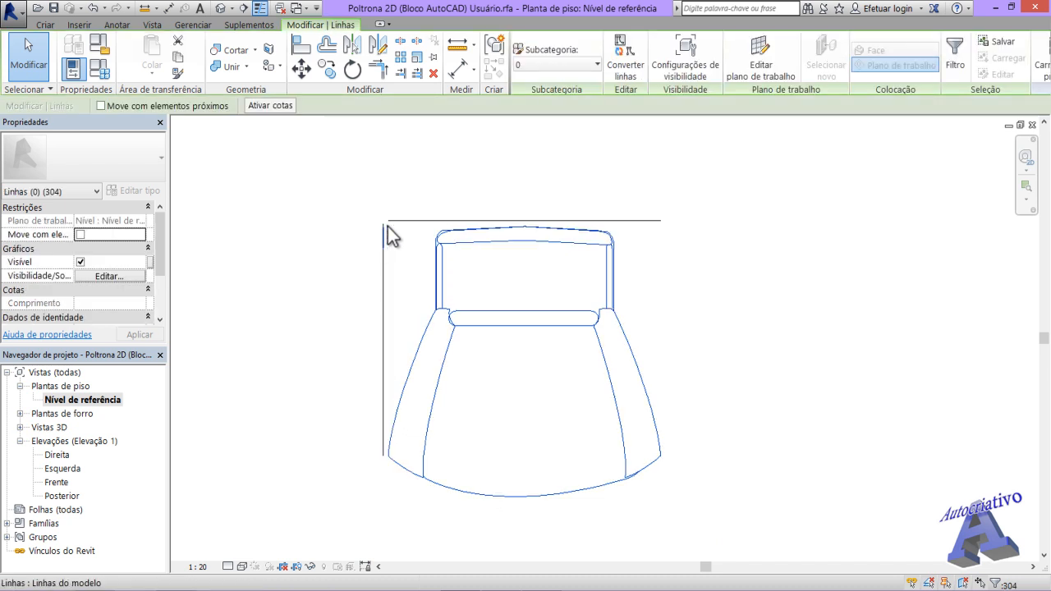
{"action": "left_click", "coordinate": [679, 71]}
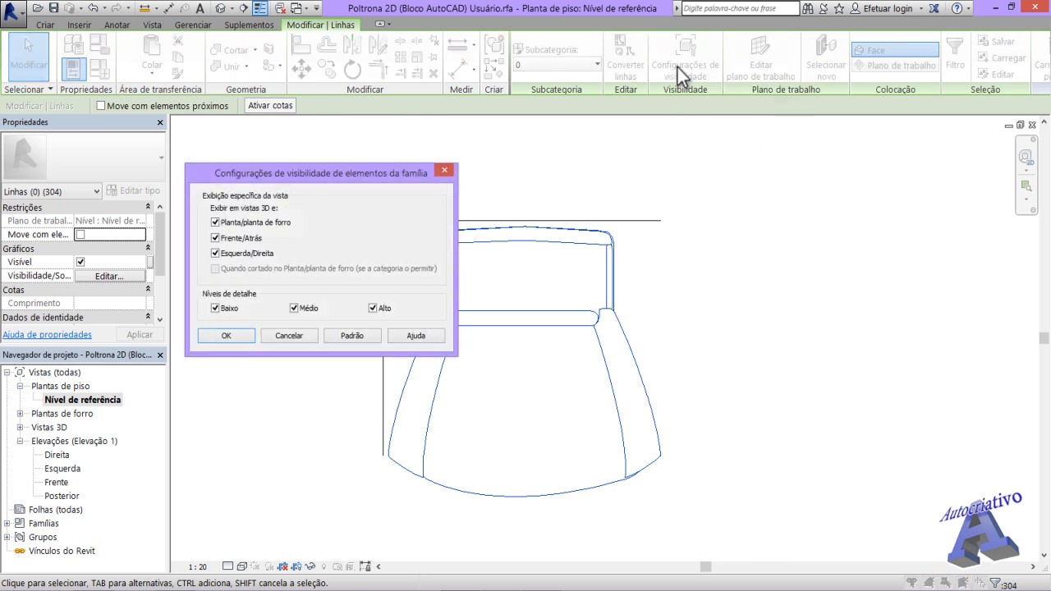
{"action": "left_click", "coordinate": [215, 238]}
{"action": "left_click", "coordinate": [215, 253]}
{"action": "left_click", "coordinate": [242, 341]}
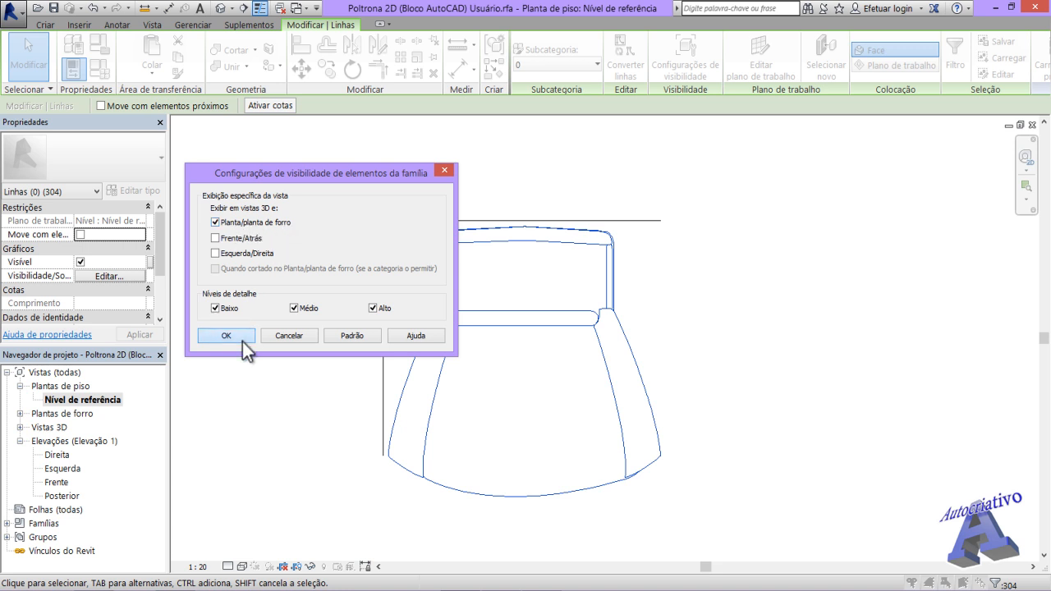
{"action": "left_click", "coordinate": [307, 451]}
Step: In the Direita elevation, turn off Frente/Atrás visibility for all the side-view armchair lines and clear the selection
{"action": "double_click", "coordinate": [57, 456]}
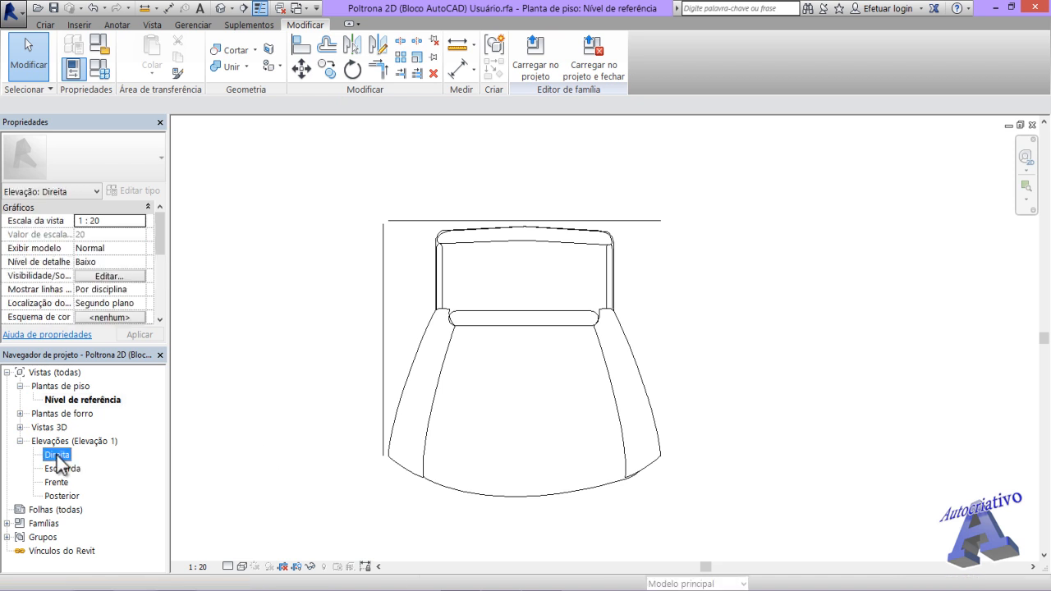
{"action": "middle_click_drag", "start_coordinate": [348, 436], "coordinate": [365, 431]}
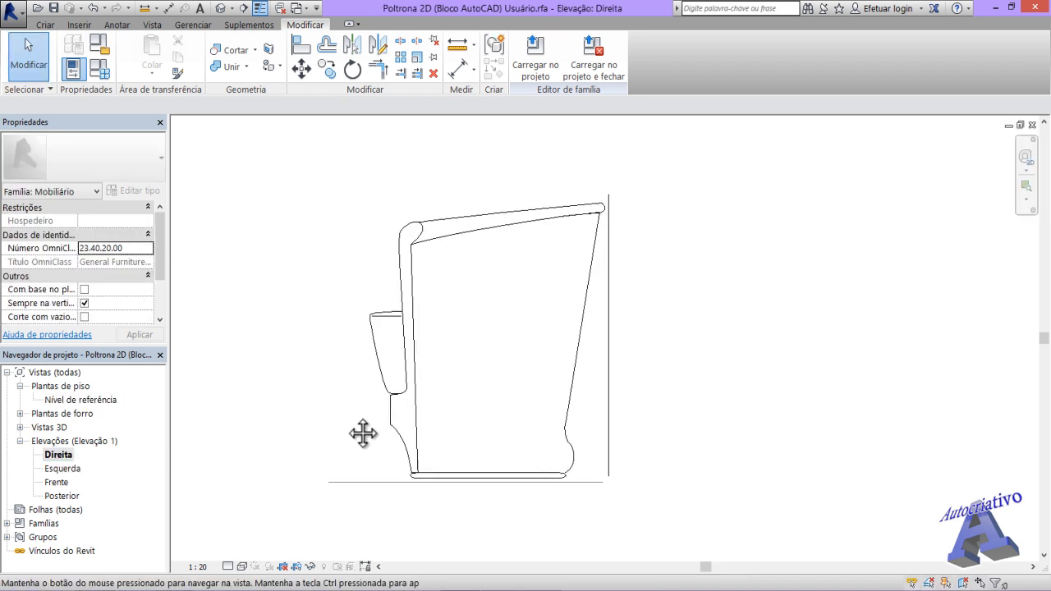
{"action": "left_click_drag", "start_coordinate": [334, 167], "coordinate": [603, 480]}
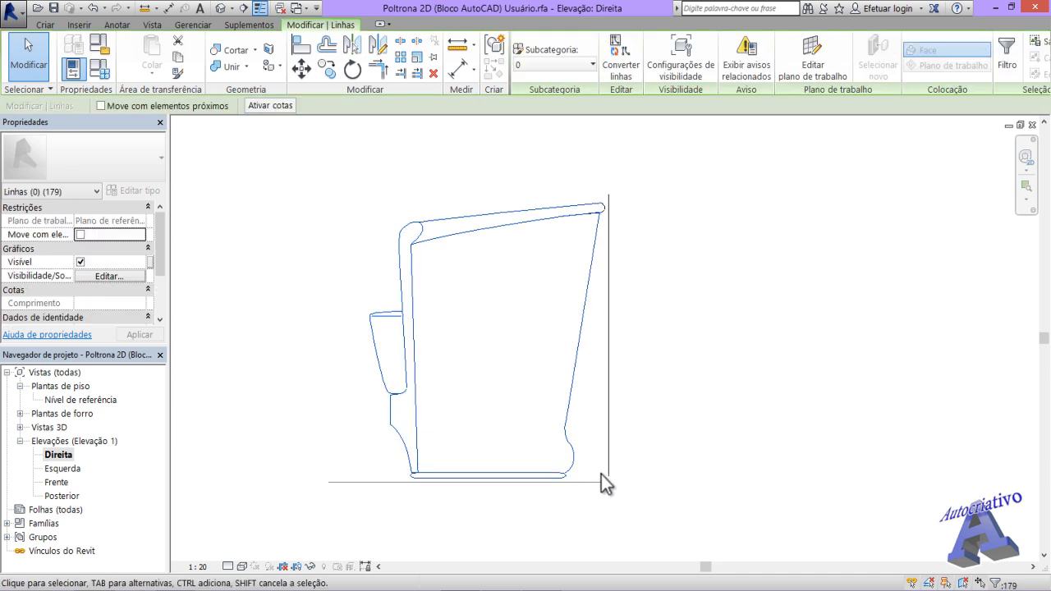
{"action": "left_click", "coordinate": [675, 71]}
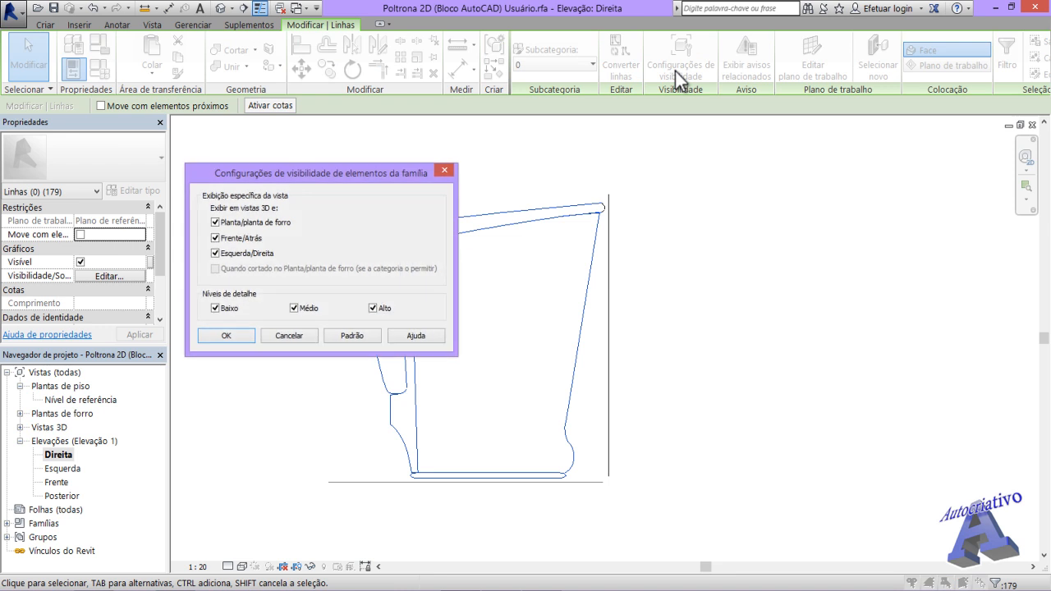
{"action": "left_click", "coordinate": [216, 237]}
{"action": "left_click", "coordinate": [242, 337]}
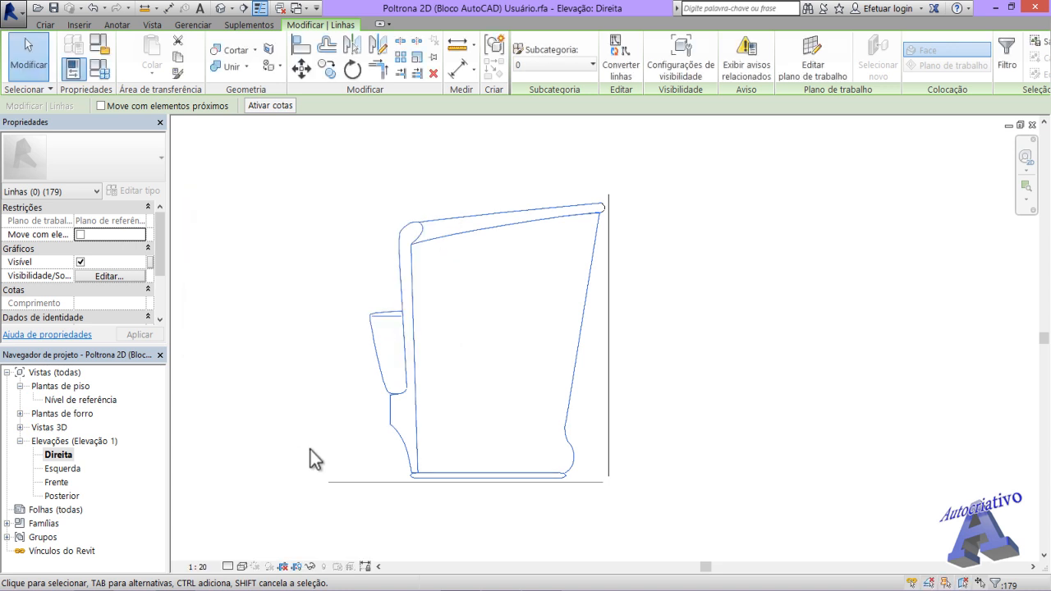
{"action": "left_click", "coordinate": [277, 444]}
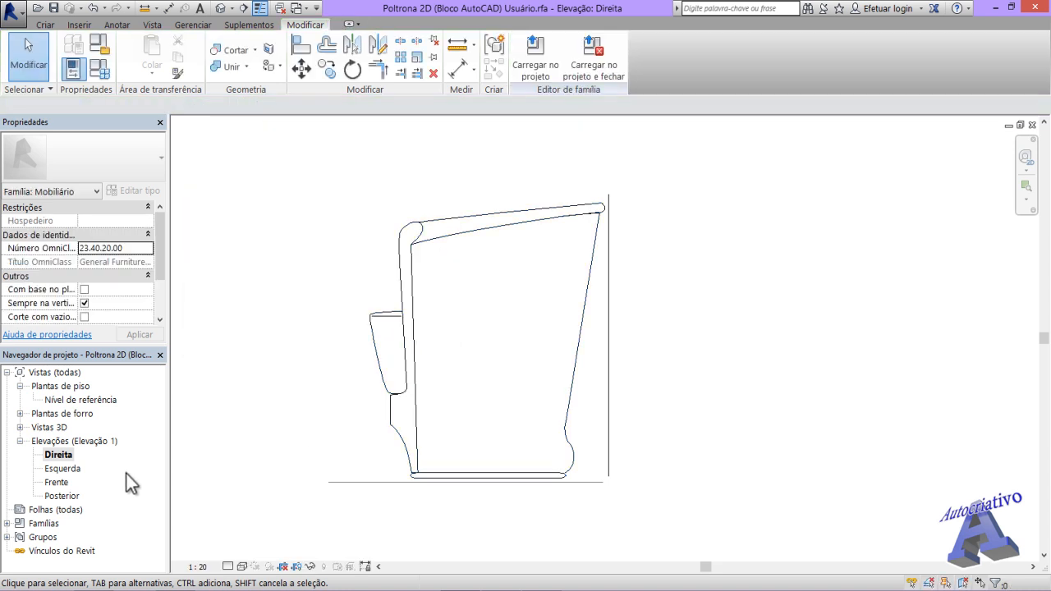
Step: In the Esquerda elevation, turn off Planta/planta de forro and Frente/Atrás visibility for all the side-view armchair lines, including the base lines
{"action": "double_click", "coordinate": [64, 470]}
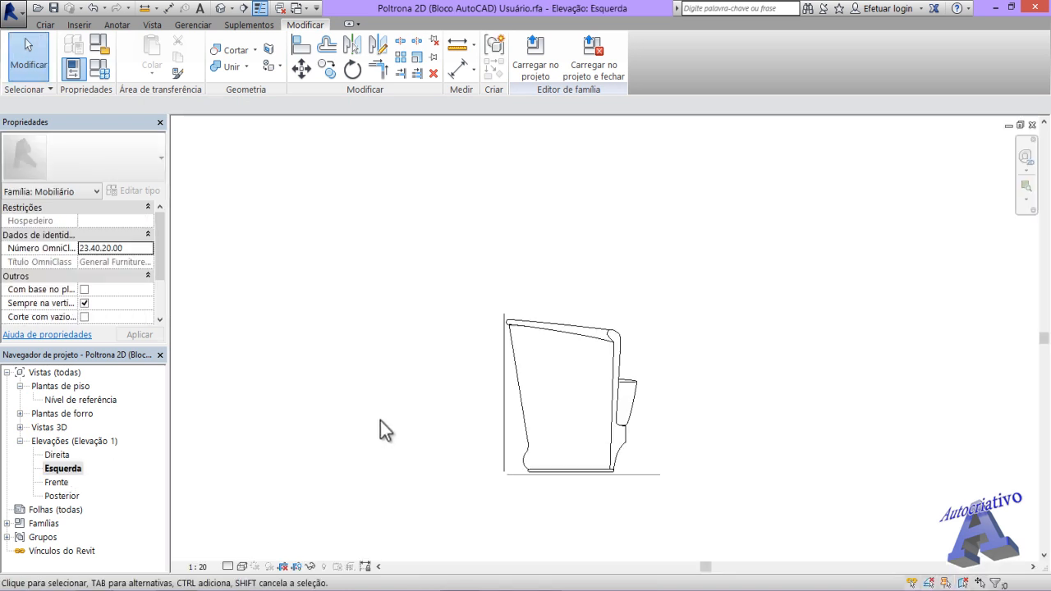
{"action": "scroll", "coordinate": [463, 364], "scroll_direction": "up", "scroll_amount": 2}
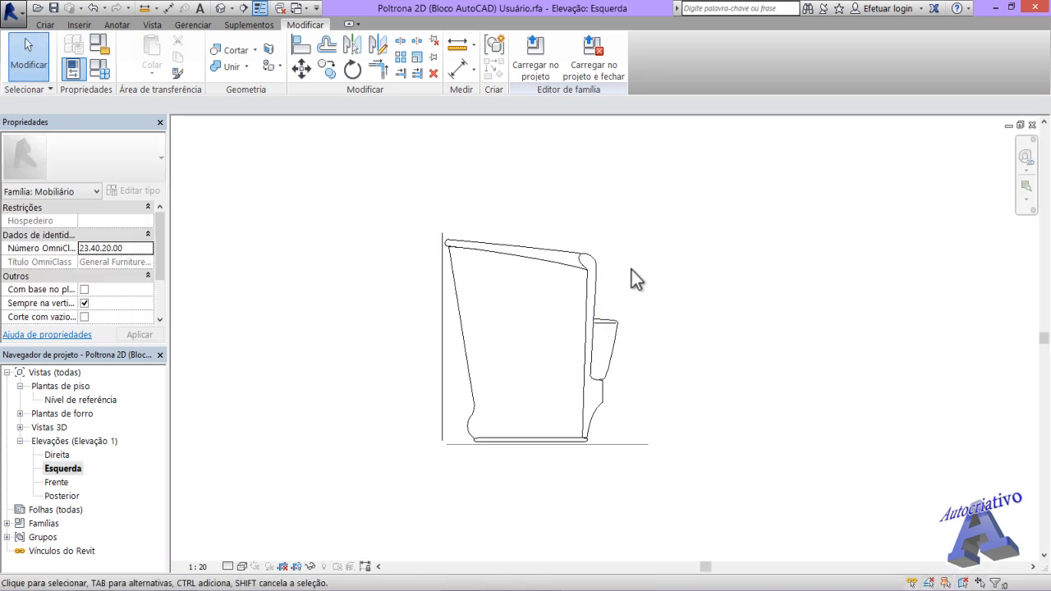
{"action": "left_click_drag", "start_coordinate": [703, 195], "coordinate": [446, 443]}
{"action": "scroll", "coordinate": [478, 441], "scroll_direction": "up", "scroll_amount": 1}
{"action": "scroll", "coordinate": [485, 436], "scroll_direction": "up", "scroll_amount": 1}
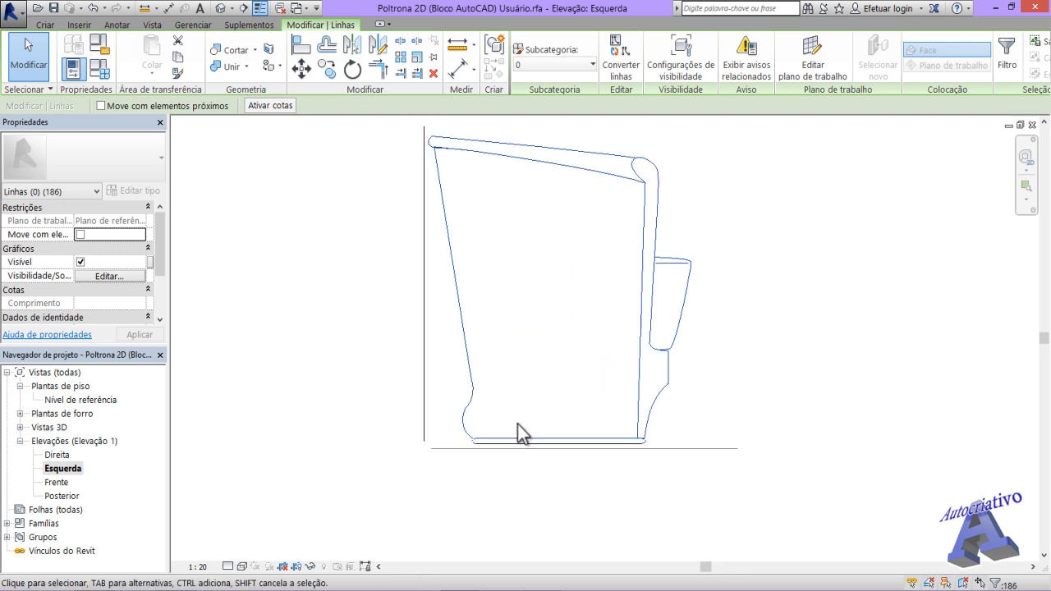
{"action": "middle_click_drag", "start_coordinate": [517, 424], "coordinate": [490, 361]}
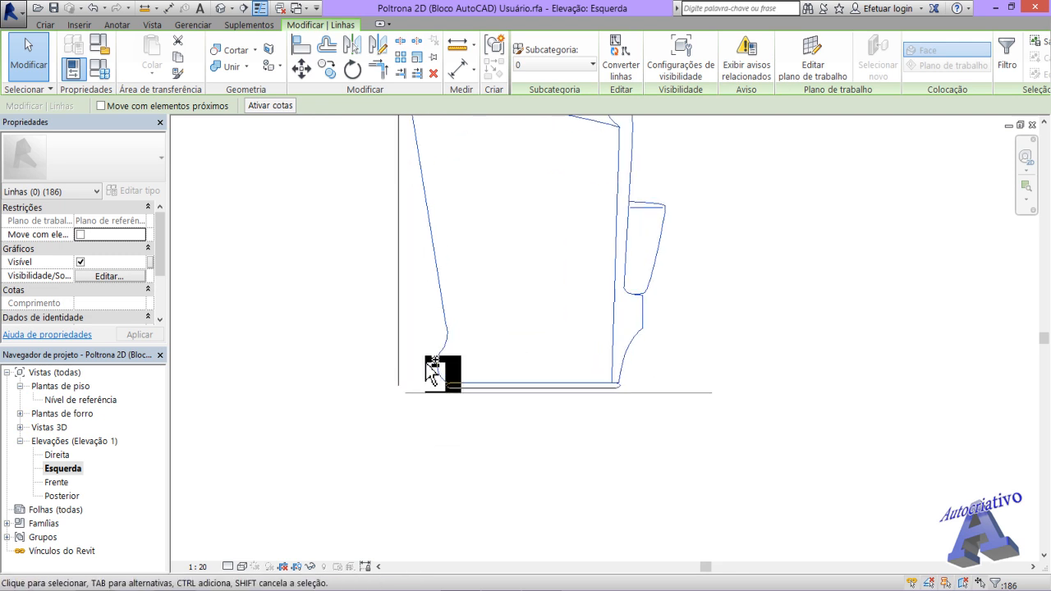
{"action": "left_click_drag", "start_coordinate": [426, 362], "coordinate": [634, 390]}
{"action": "scroll", "coordinate": [441, 396], "scroll_direction": "up", "scroll_amount": 3}
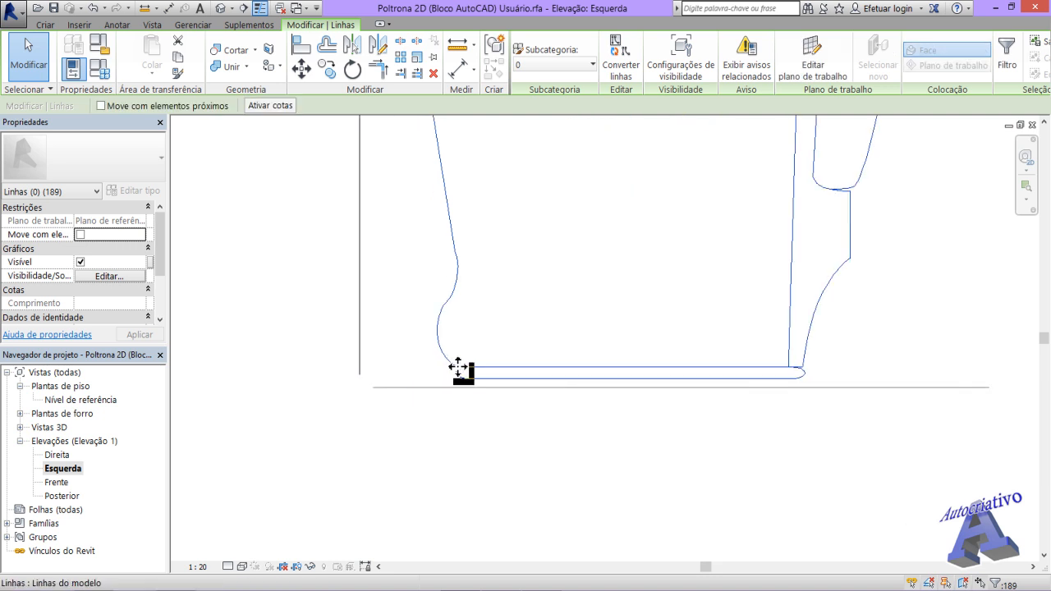
{"action": "scroll", "coordinate": [459, 370], "scroll_direction": "down", "scroll_amount": 5}
{"action": "middle_click_drag", "start_coordinate": [507, 325], "coordinate": [540, 387]}
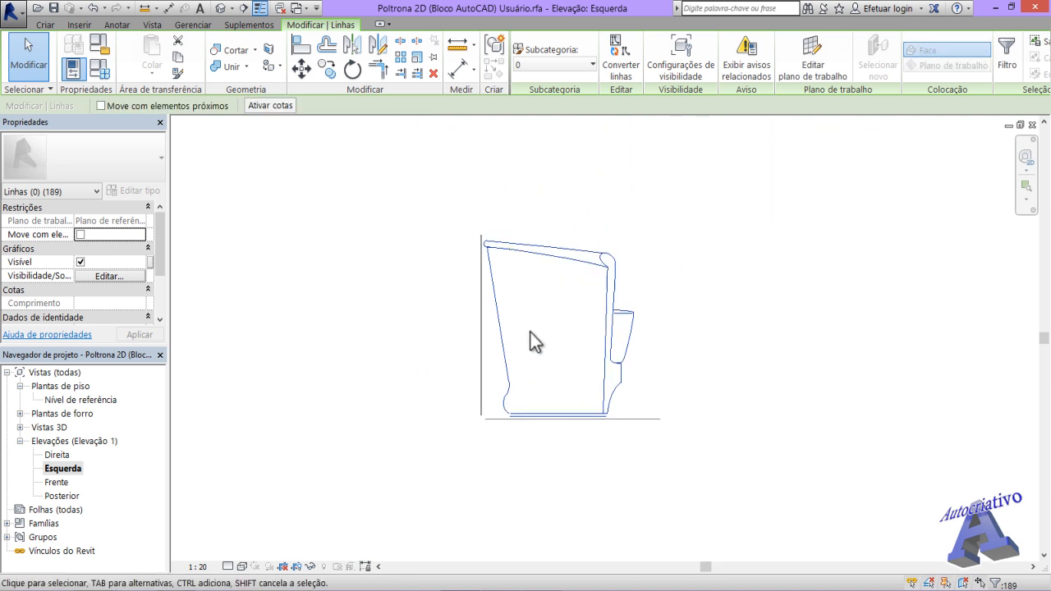
{"action": "left_click", "coordinate": [682, 68]}
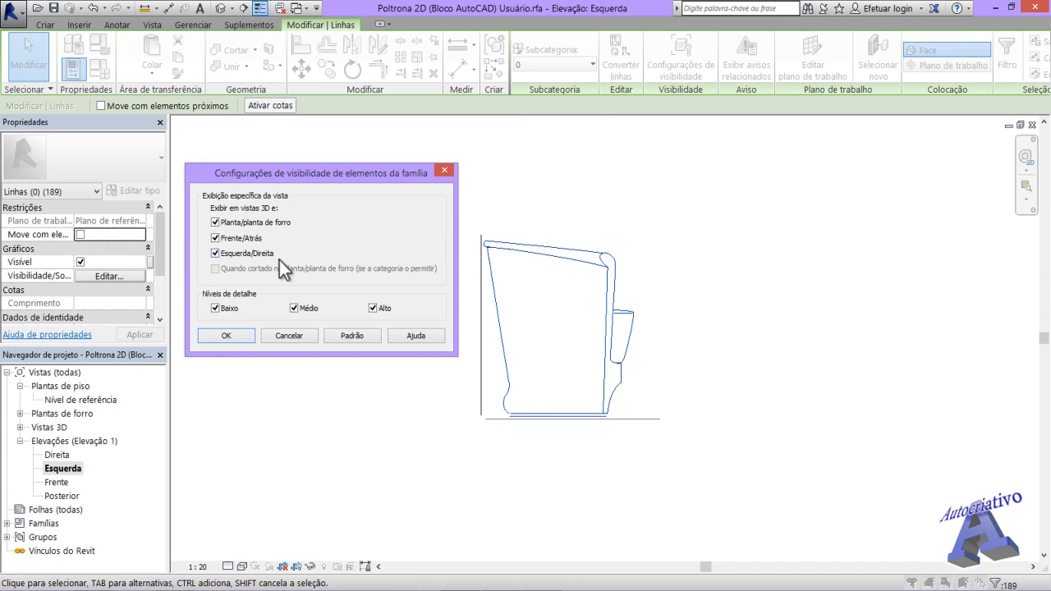
{"action": "left_click", "coordinate": [217, 237]}
{"action": "left_click", "coordinate": [217, 222]}
{"action": "left_click", "coordinate": [246, 336]}
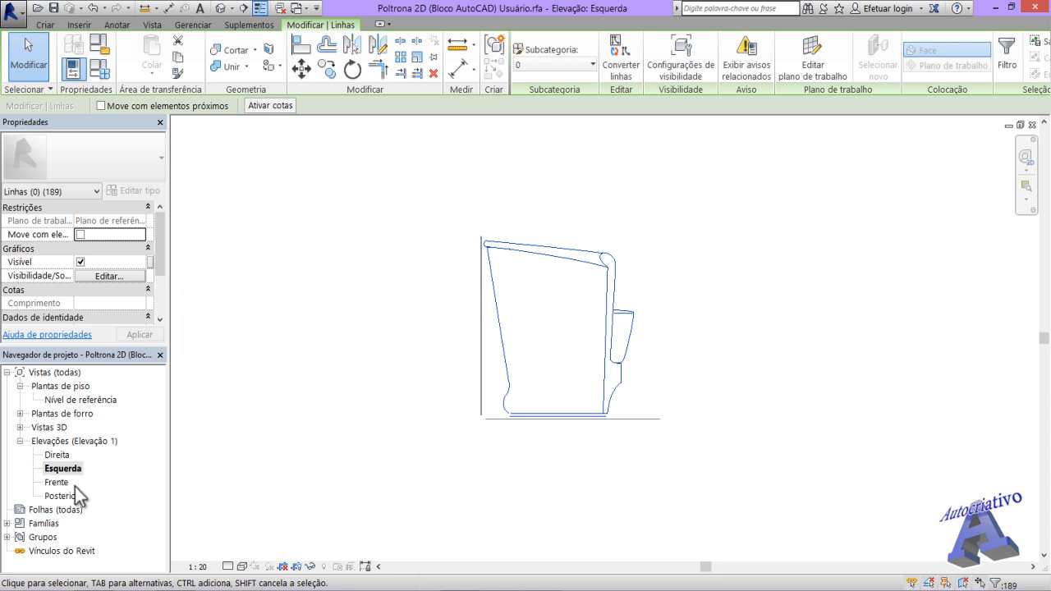
Step: In the Frente elevation, turn off Planta/planta de forro and Esquerda/Direita visibility for all the front-view armchair lines and clear the selection
{"action": "double_click", "coordinate": [75, 484]}
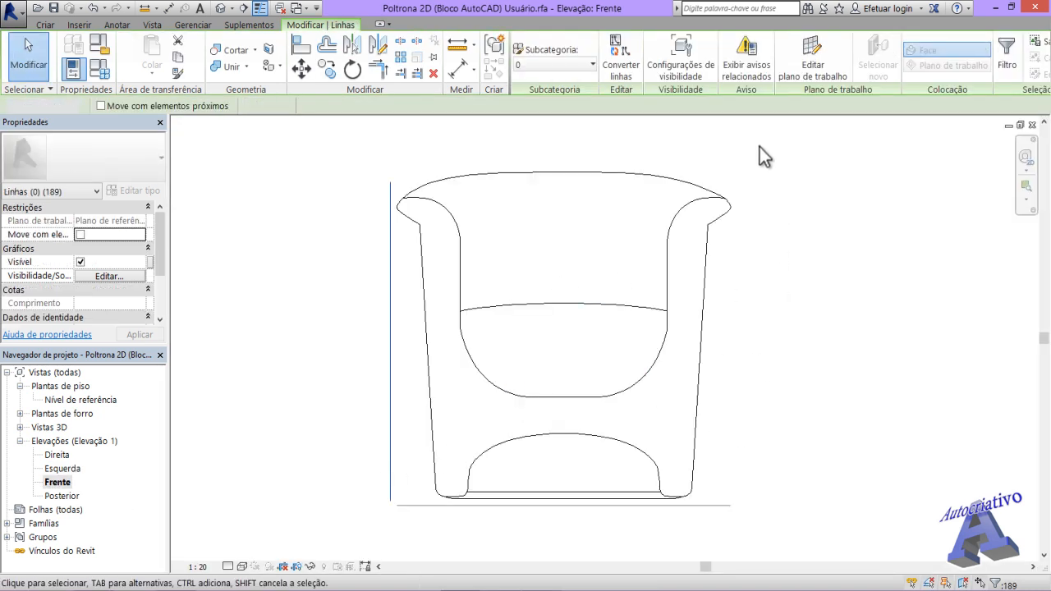
{"action": "left_click_drag", "start_coordinate": [767, 145], "coordinate": [395, 504]}
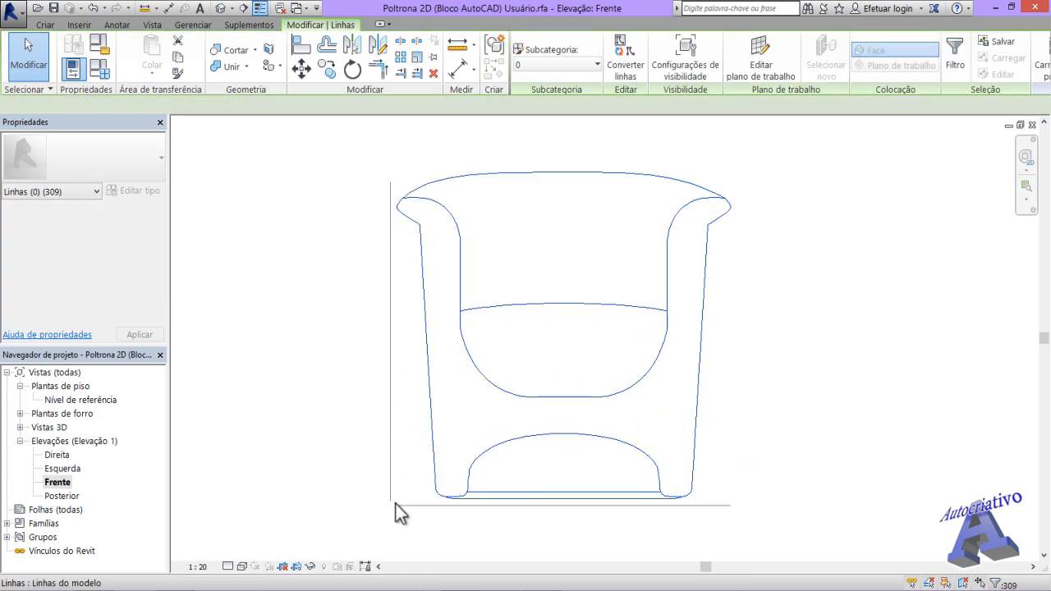
{"action": "left_click", "coordinate": [701, 63]}
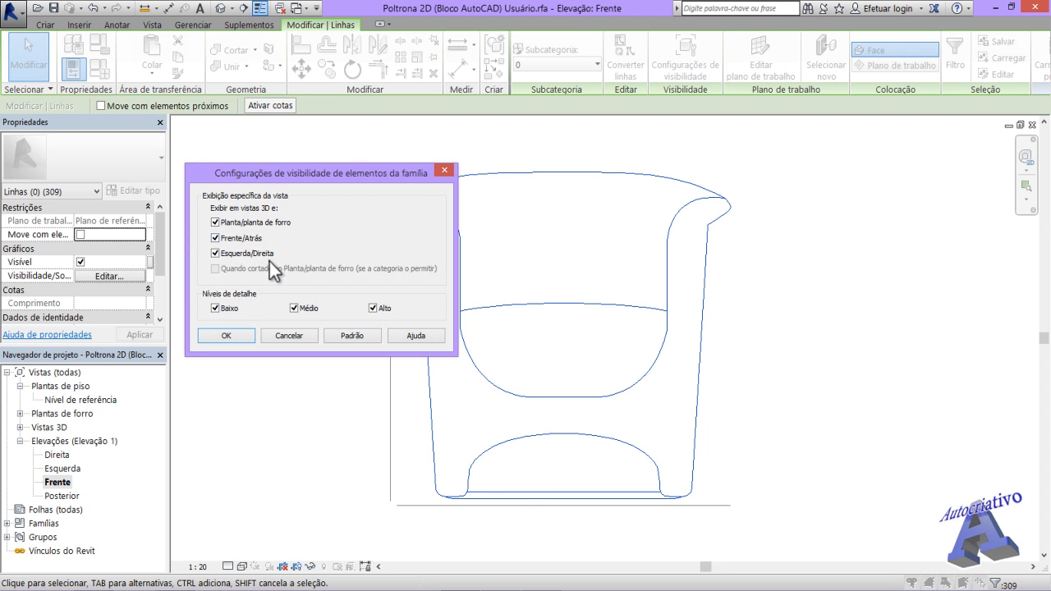
{"action": "left_click", "coordinate": [216, 252]}
{"action": "left_click", "coordinate": [216, 222]}
{"action": "left_click", "coordinate": [244, 340]}
{"action": "left_click", "coordinate": [301, 443]}
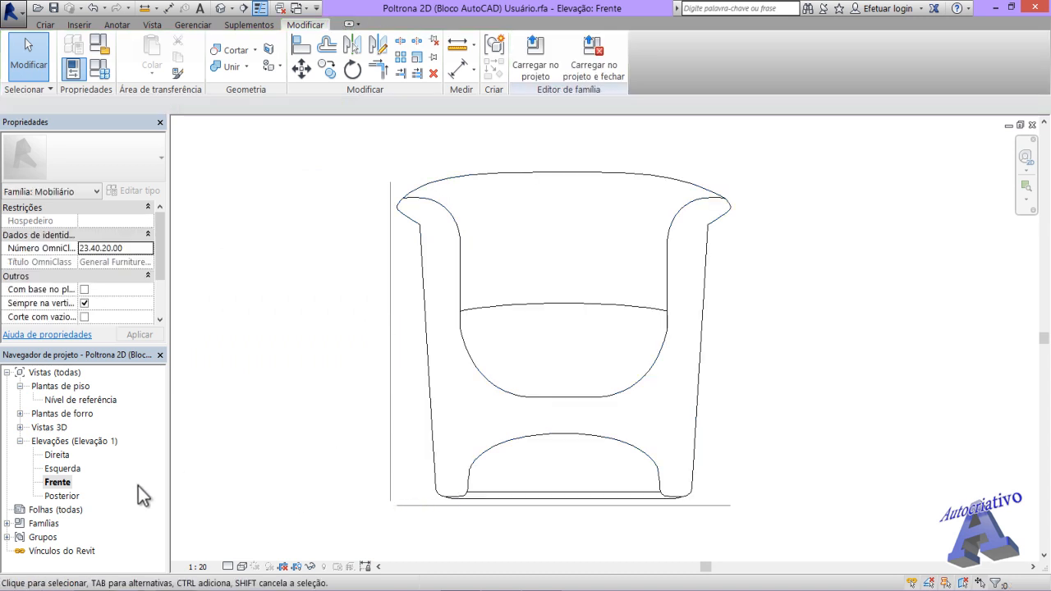
Step: Check the armchair lines' visibility settings in the Posterior elevation, and review the Nível de referência plan and Direita elevation
{"action": "double_click", "coordinate": [65, 496]}
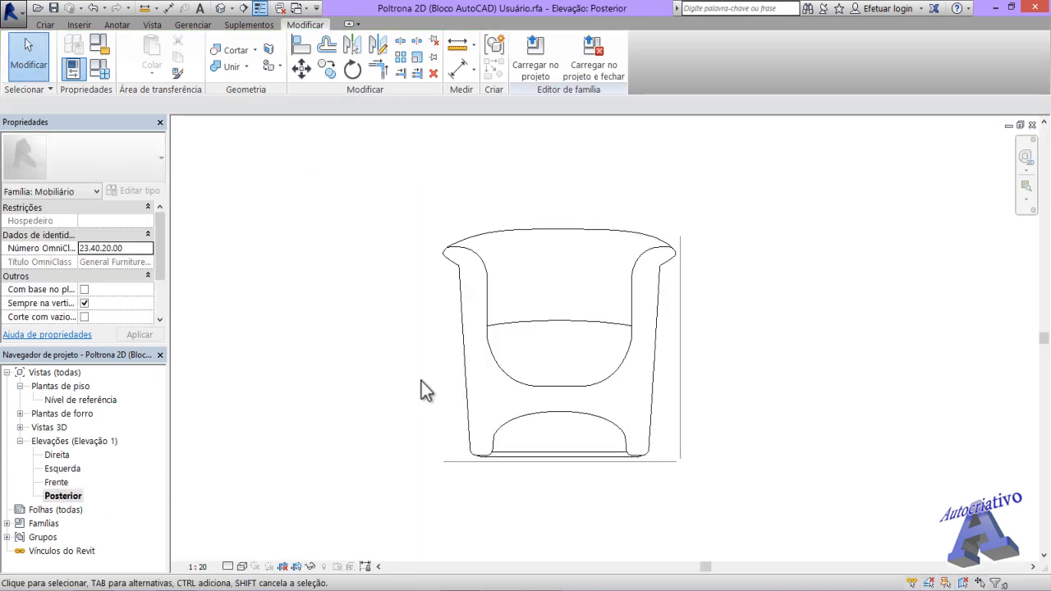
{"action": "left_click_drag", "start_coordinate": [416, 179], "coordinate": [677, 460]}
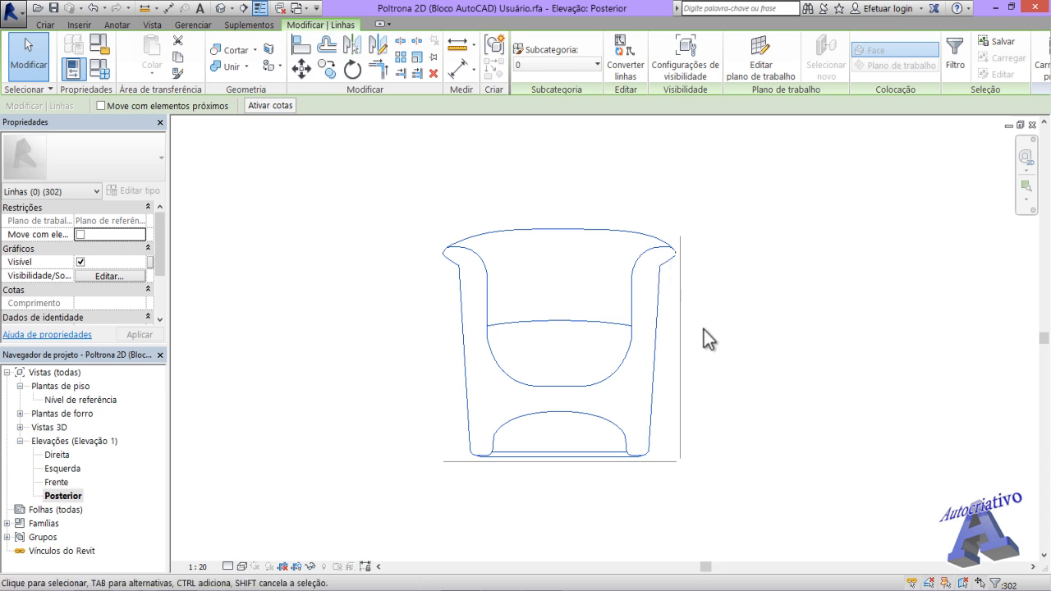
{"action": "left_click", "coordinate": [684, 67]}
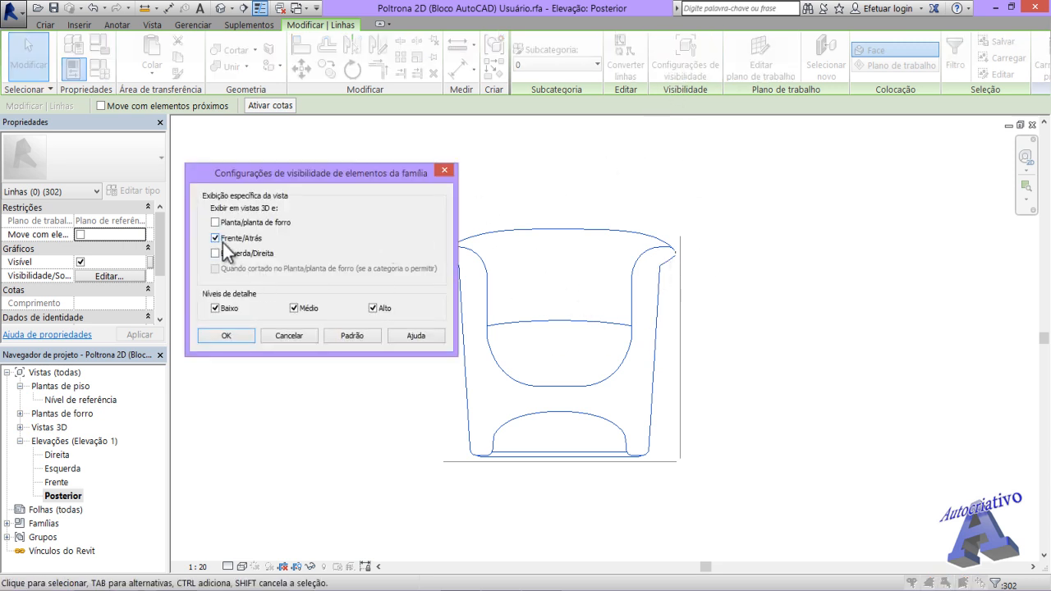
{"action": "left_click", "coordinate": [249, 338]}
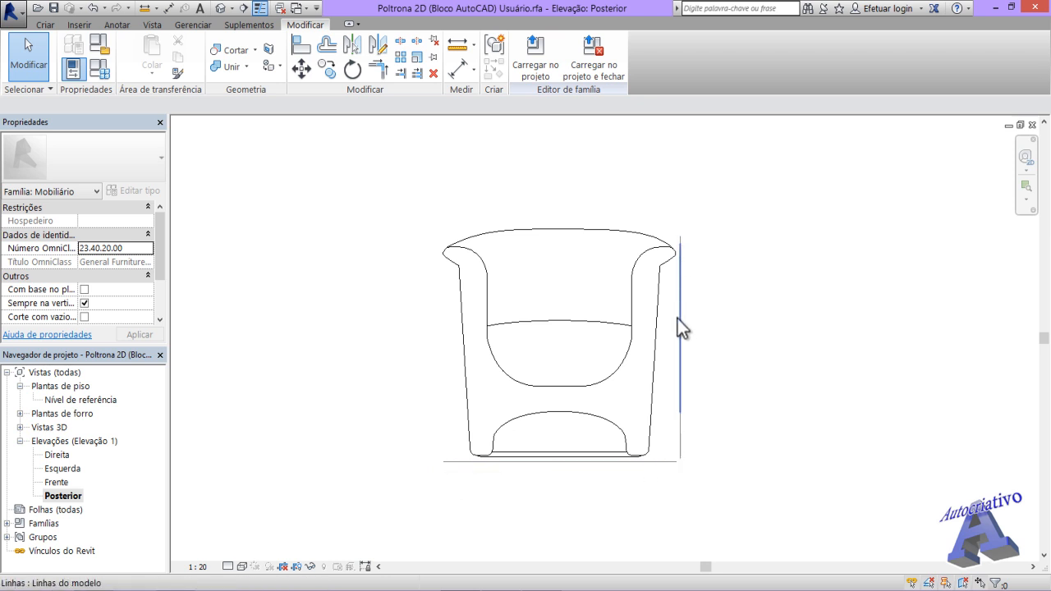
{"action": "double_click", "coordinate": [85, 401]}
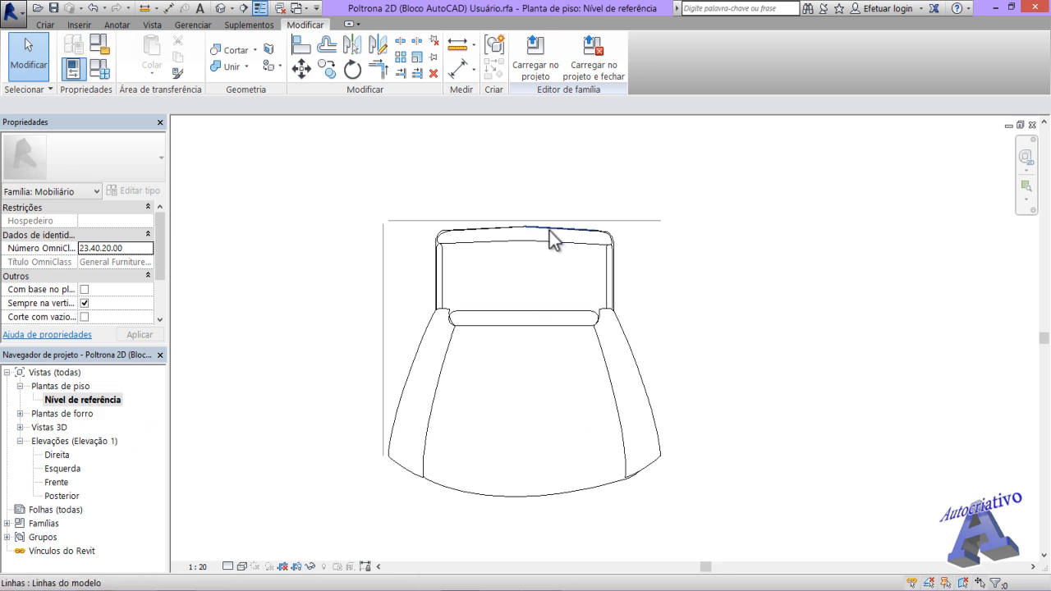
{"action": "double_click", "coordinate": [59, 455]}
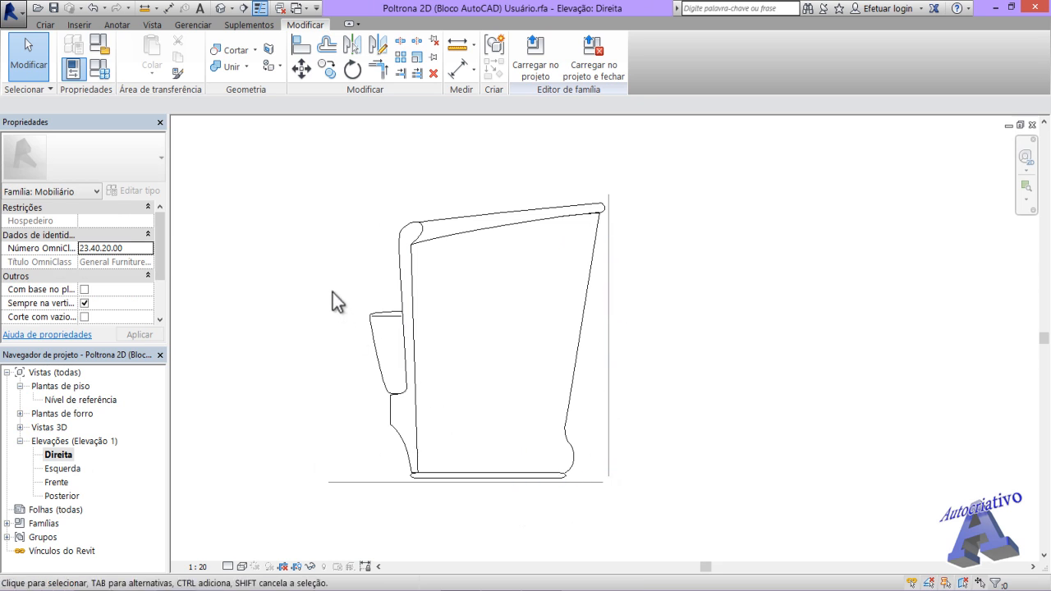
Step: Save the family as Poltrona 2D (Bloco AutoCAD) Usuário.rfa in the tema da aula 57 folder, over the existing file
{"action": "left_click", "coordinate": [21, 21]}
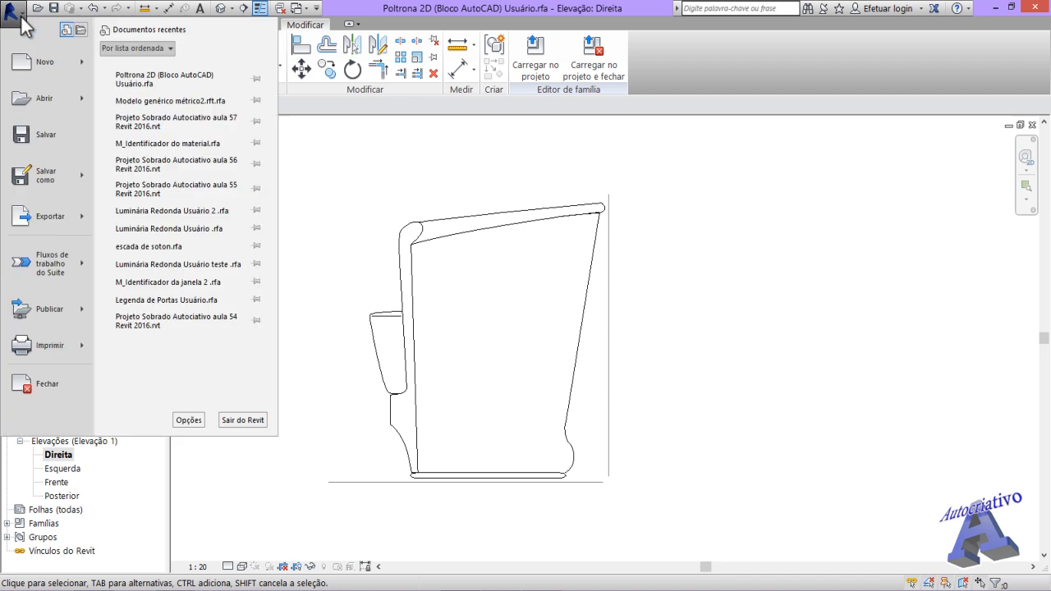
{"action": "mouse_move", "coordinate": [48, 177]}
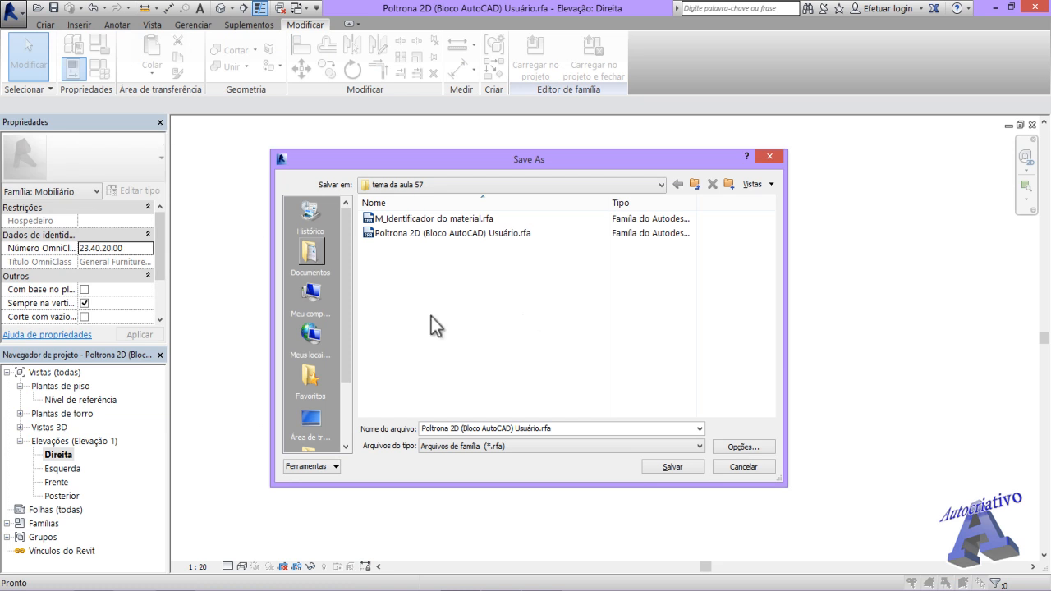
{"action": "left_click", "coordinate": [420, 233]}
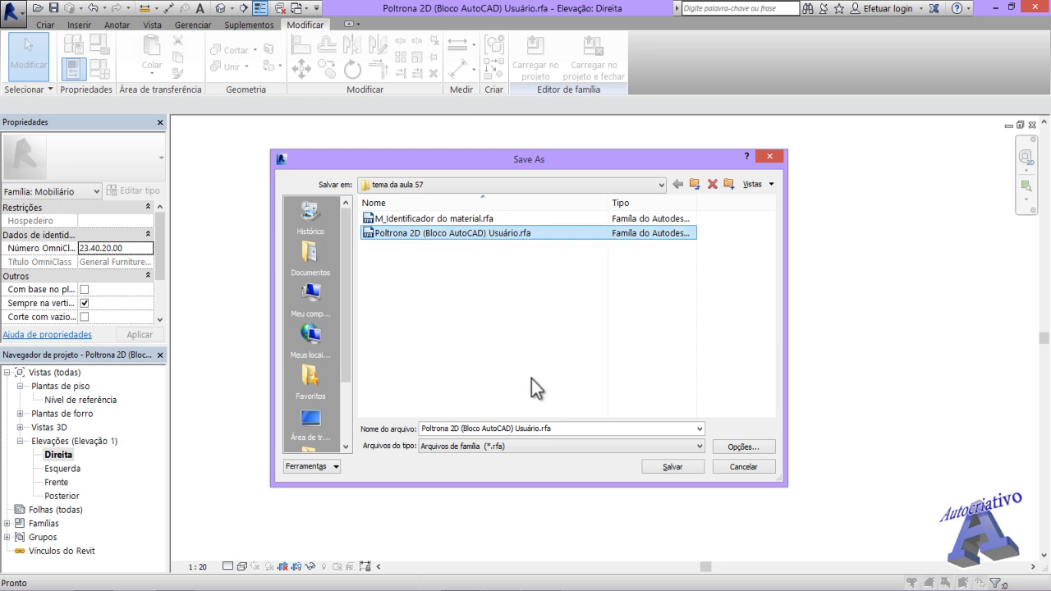
{"action": "left_click", "coordinate": [659, 465]}
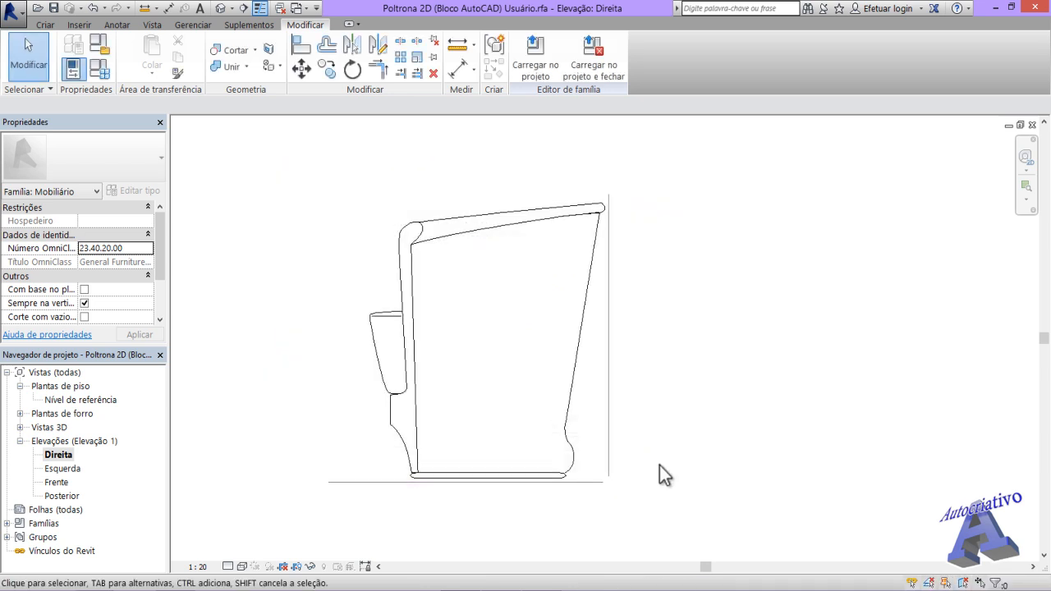
Step: Load the armchair family into the project and delete its existing instance from the Dormitório in the Pav. Superior plan
{"action": "left_click", "coordinate": [538, 72]}
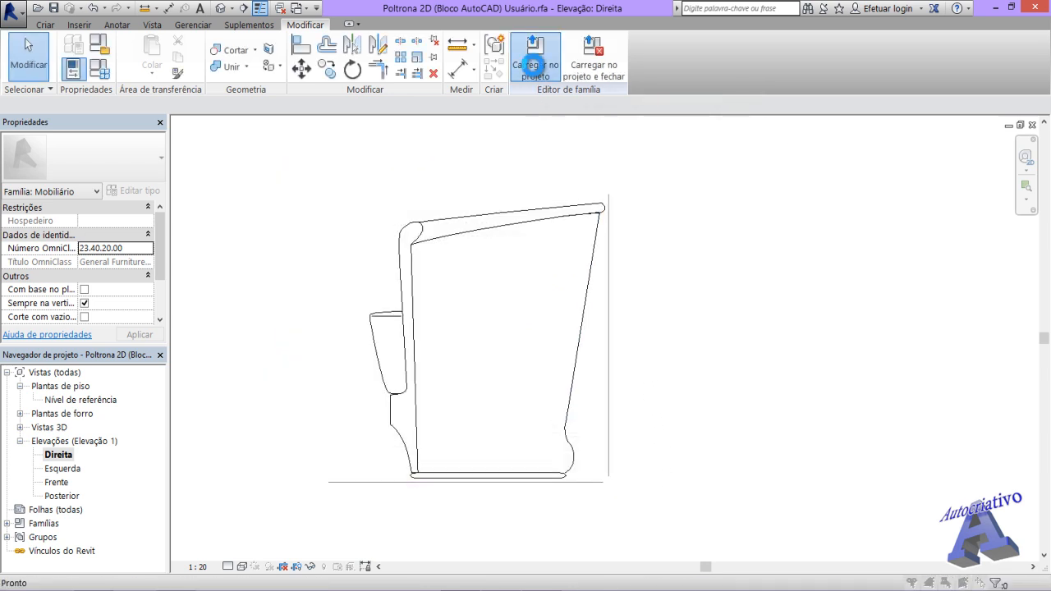
{"action": "left_click", "coordinate": [491, 269]}
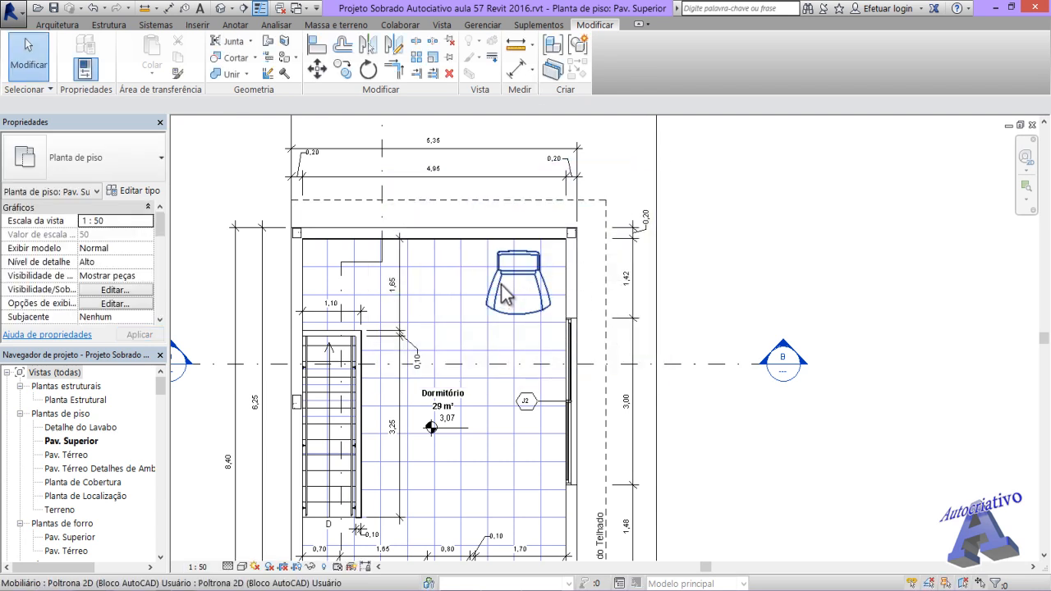
{"action": "left_click", "coordinate": [504, 292]}
{"action": "key", "text": "Delete"}
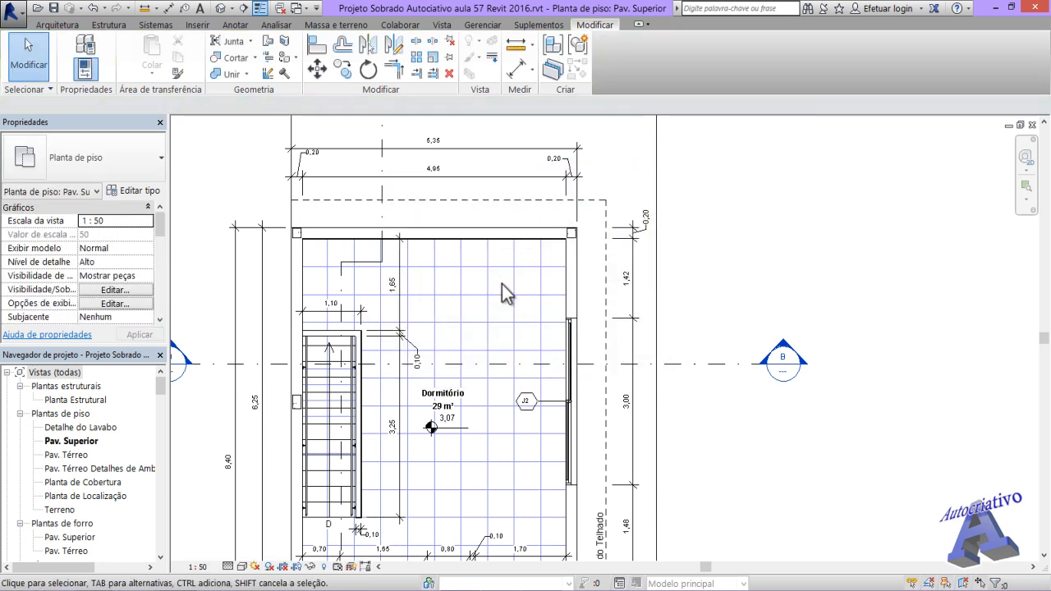
Step: Place a Poltrona 2D armchair in the Dormitório corner above window J2, about 1,48 m from the right wall, without saving the project
{"action": "scroll", "coordinate": [487, 290], "scroll_direction": "down", "scroll_amount": 1}
{"action": "middle_click_drag", "start_coordinate": [519, 317], "coordinate": [511, 260]}
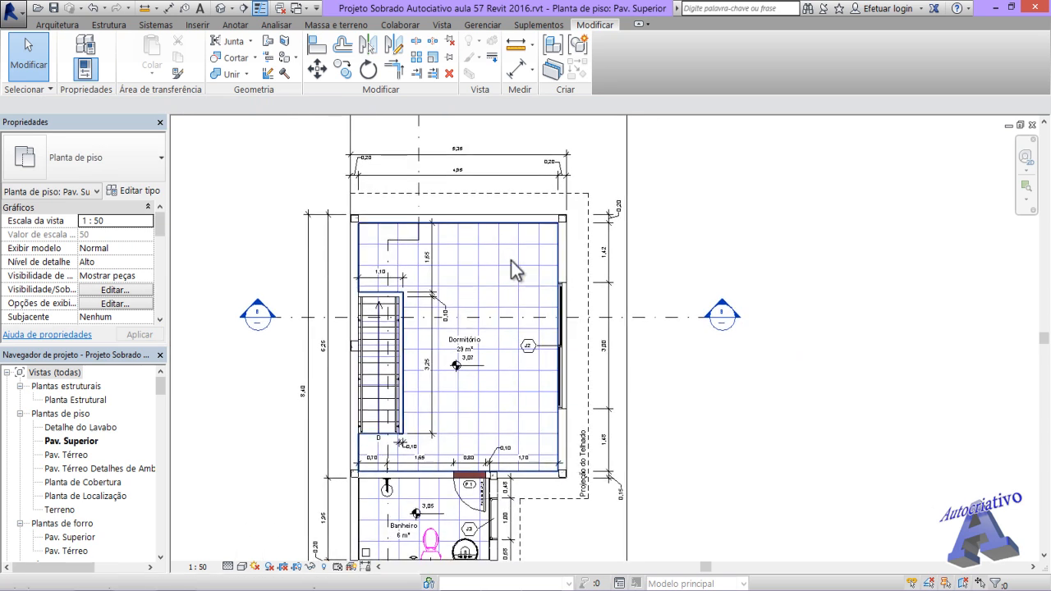
{"action": "scroll", "coordinate": [518, 251], "scroll_direction": "up", "scroll_amount": 3}
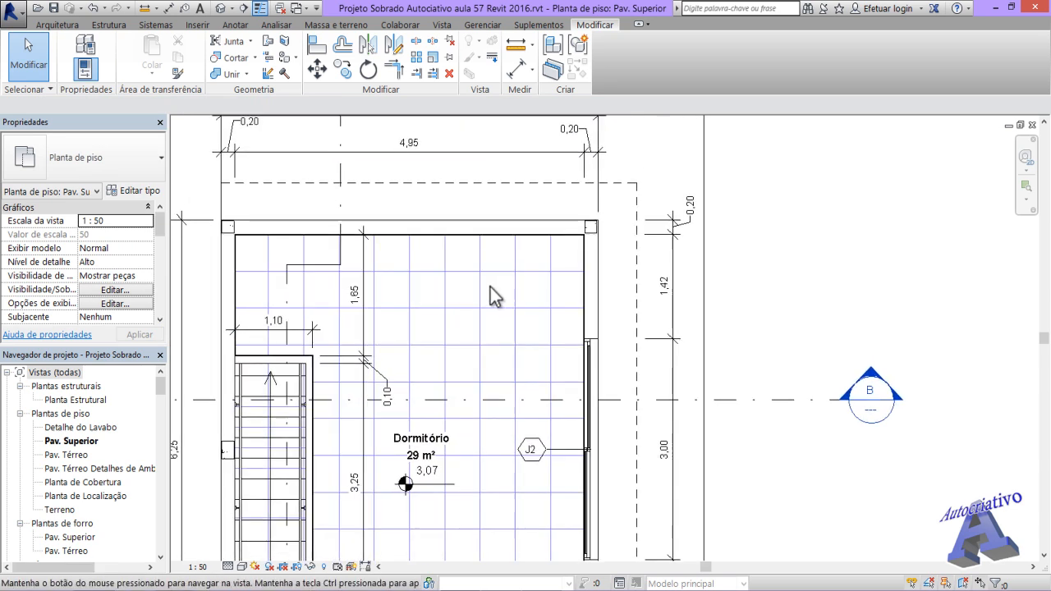
{"action": "left_click", "coordinate": [65, 25]}
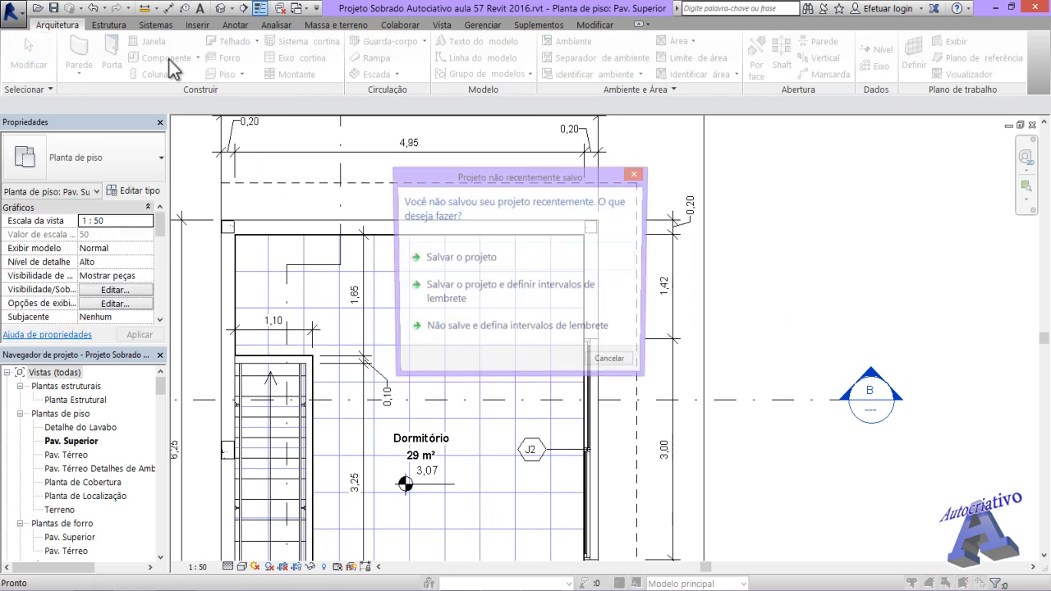
{"action": "left_click", "coordinate": [612, 363]}
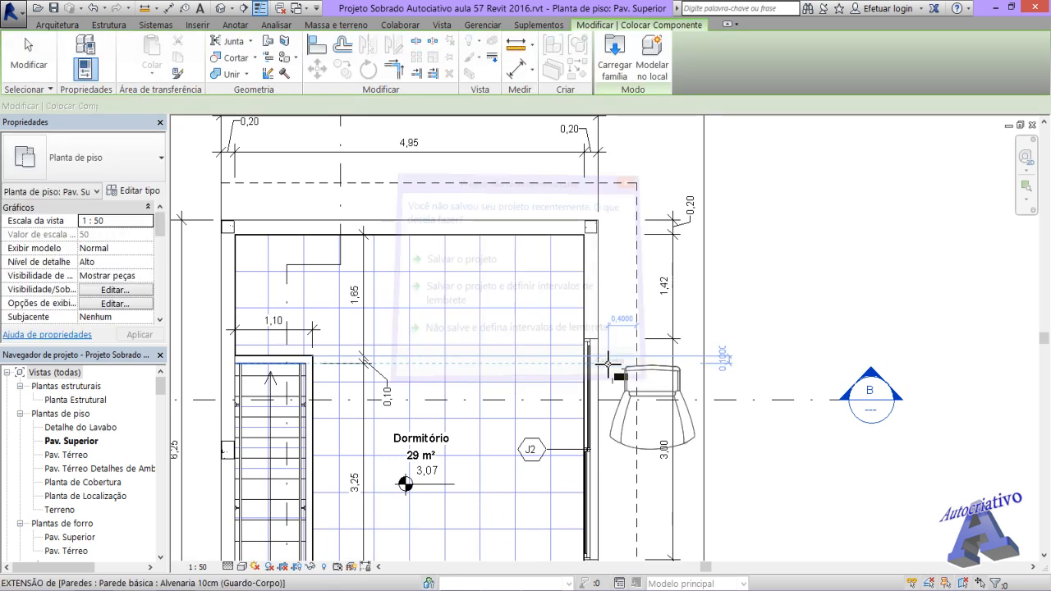
{"action": "scroll", "coordinate": [485, 279], "scroll_direction": "up", "scroll_amount": 1}
{"action": "scroll", "coordinate": [484, 279], "scroll_direction": "up", "scroll_amount": 1}
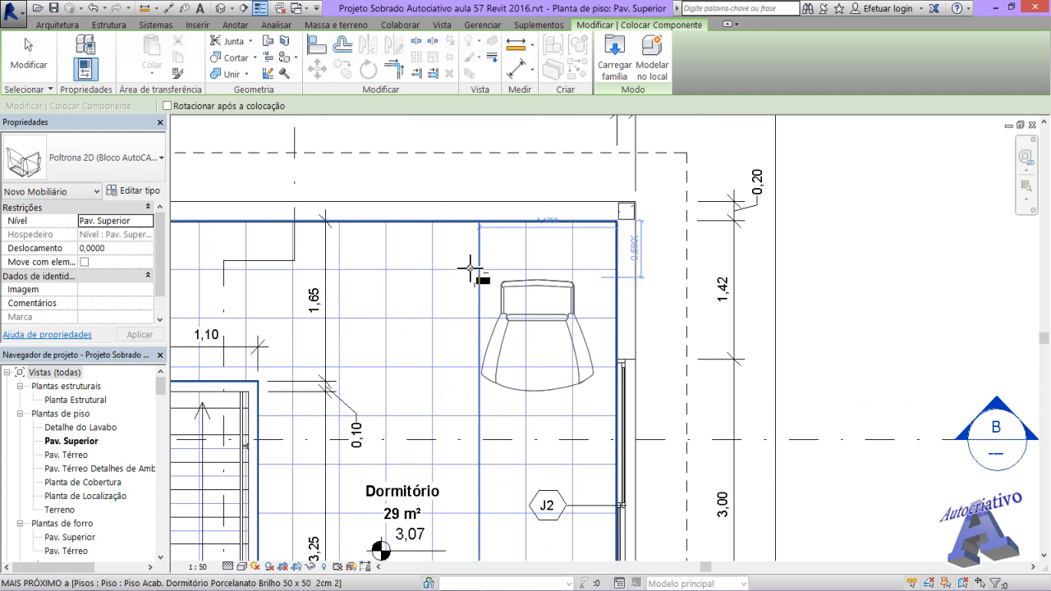
{"action": "scroll", "coordinate": [461, 254], "scroll_direction": "up", "scroll_amount": 1}
{"action": "scroll", "coordinate": [460, 255], "scroll_direction": "up", "scroll_amount": 2}
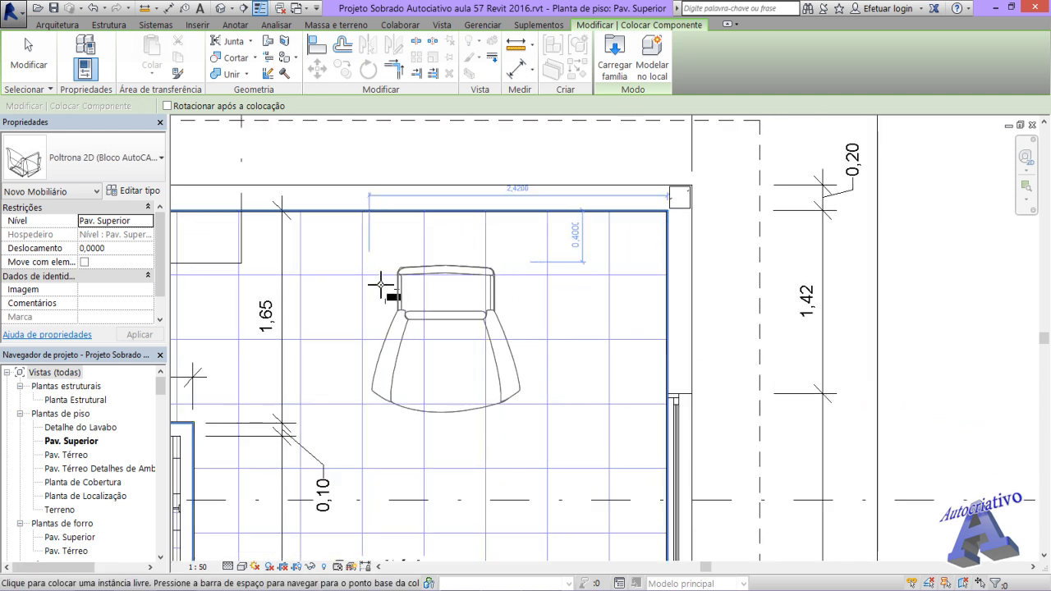
{"action": "scroll", "coordinate": [460, 260], "scroll_direction": "down", "scroll_amount": 1}
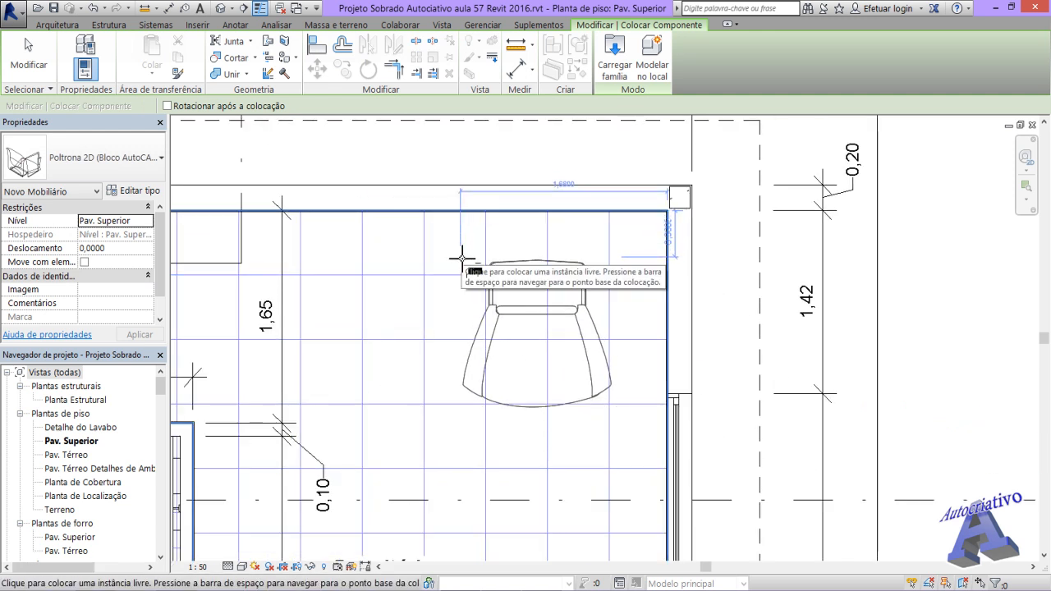
{"action": "scroll", "coordinate": [462, 258], "scroll_direction": "down", "scroll_amount": 2}
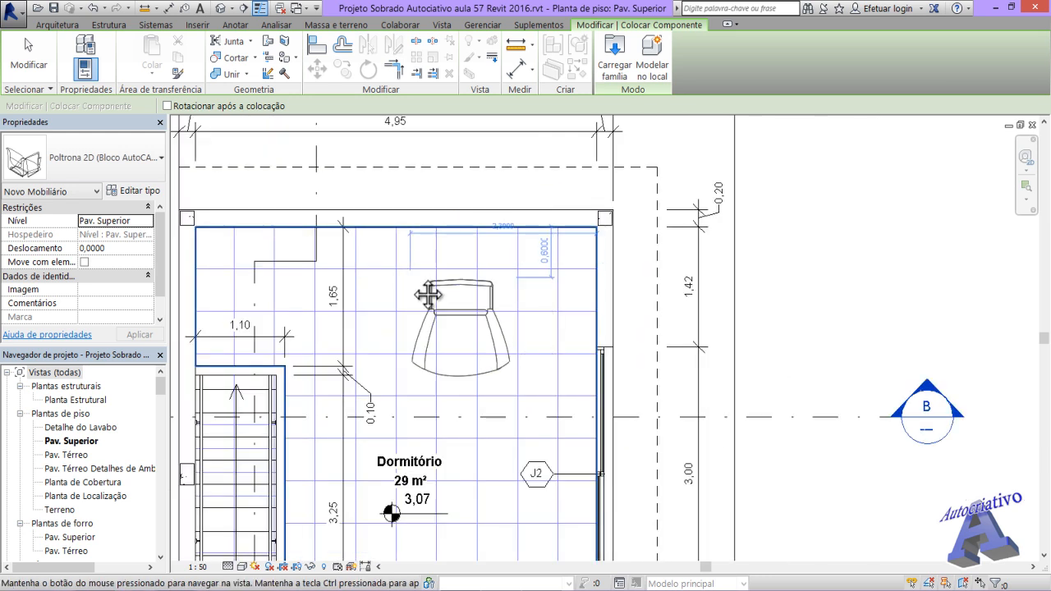
{"action": "middle_click_drag", "start_coordinate": [429, 295], "coordinate": [613, 278]}
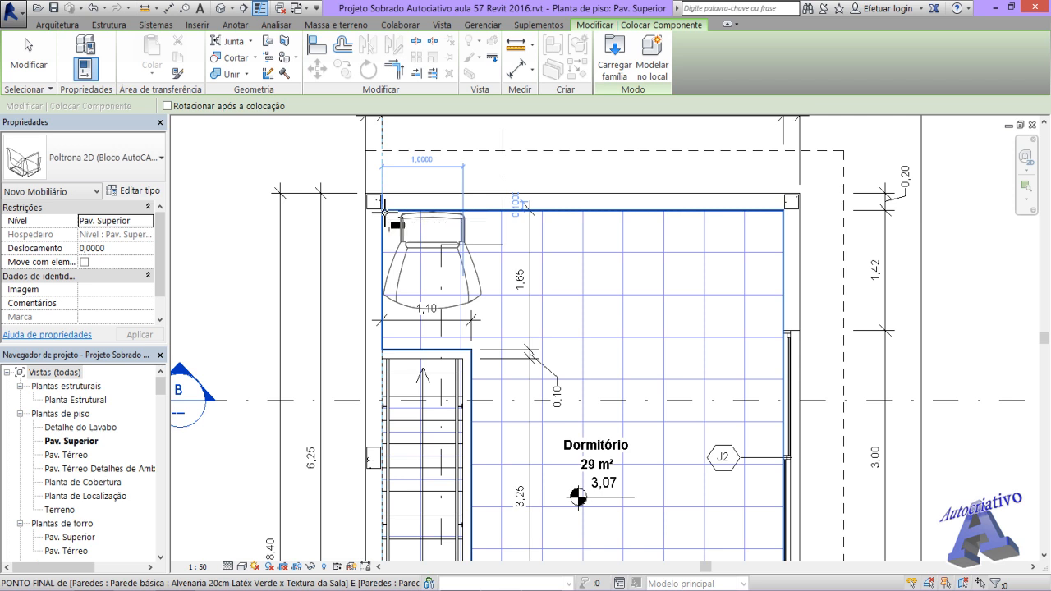
{"action": "scroll", "coordinate": [383, 212], "scroll_direction": "up", "scroll_amount": 4}
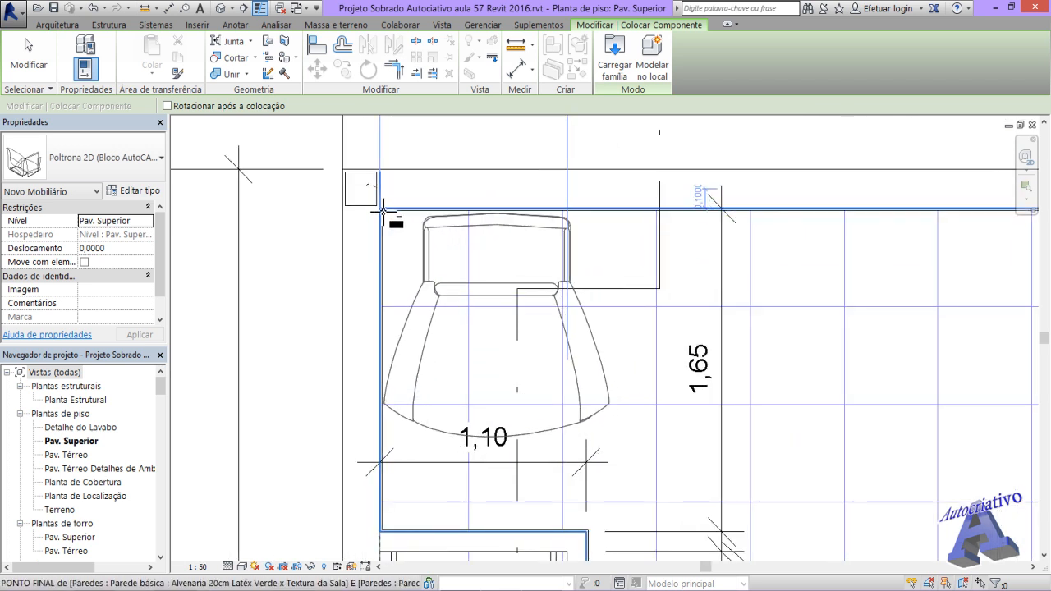
{"action": "scroll", "coordinate": [619, 297], "scroll_direction": "down", "scroll_amount": 2}
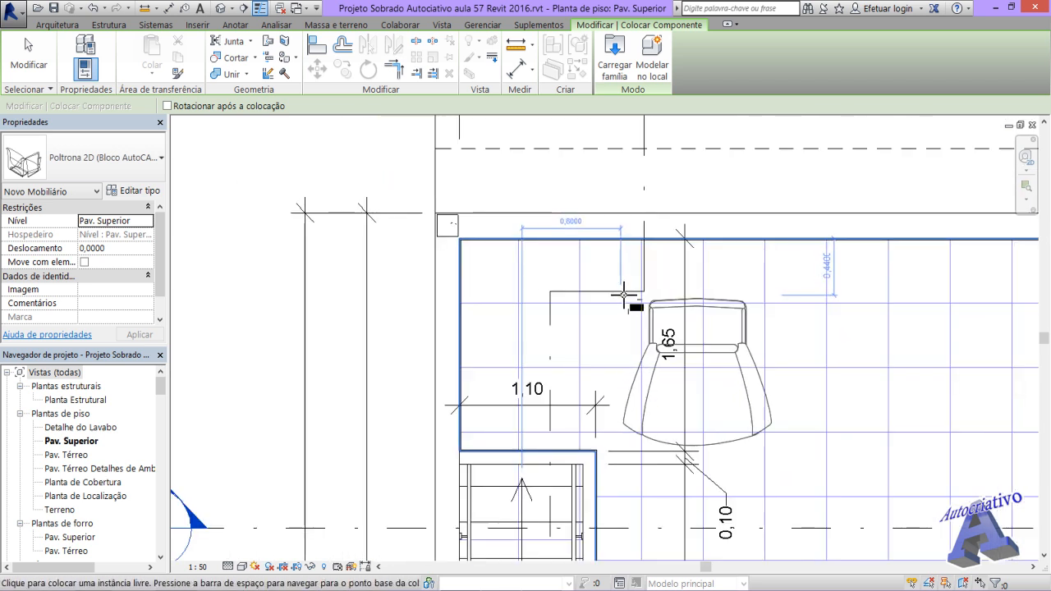
{"action": "scroll", "coordinate": [624, 294], "scroll_direction": "down", "scroll_amount": 2}
{"action": "middle_click_drag", "start_coordinate": [744, 303], "coordinate": [457, 285]}
{"action": "scroll", "coordinate": [542, 267], "scroll_direction": "up", "scroll_amount": 1}
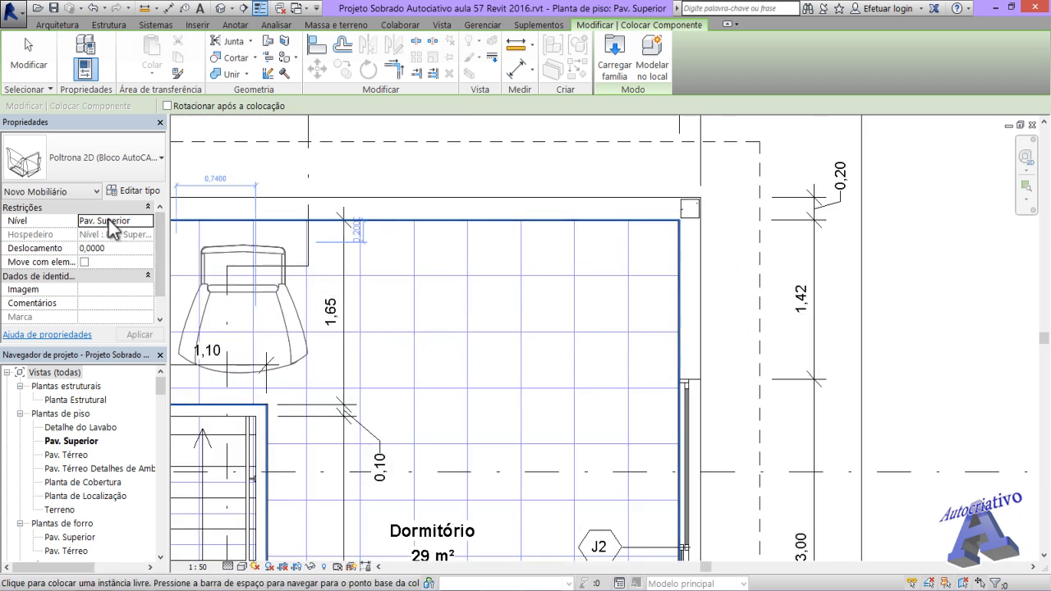
{"action": "left_click", "coordinate": [532, 240]}
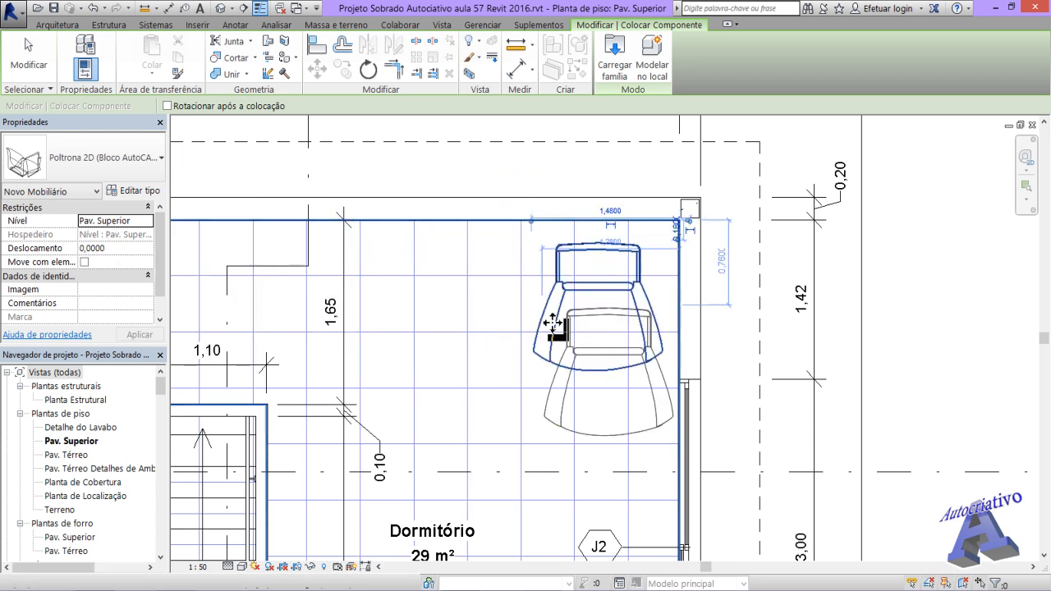
{"action": "key", "text": "Escape"}
{"action": "key", "text": "Escape"}
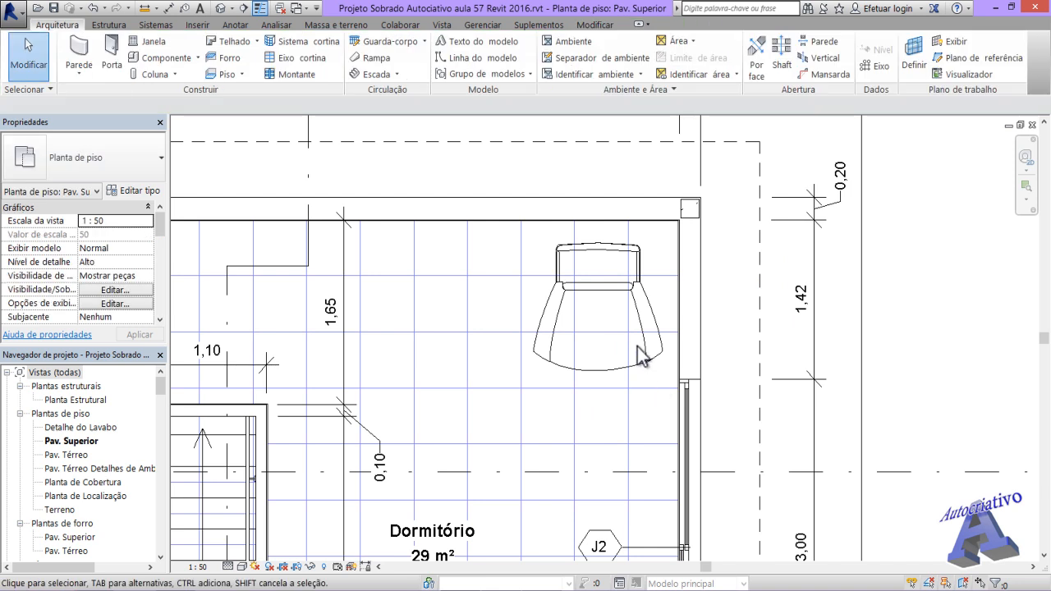
Step: Open section A and examine how the armchair is drawn in side view in the Dormitório
{"action": "scroll", "coordinate": [638, 357], "scroll_direction": "up", "scroll_amount": 2}
{"action": "middle_click_drag", "start_coordinate": [573, 297], "coordinate": [573, 304]}
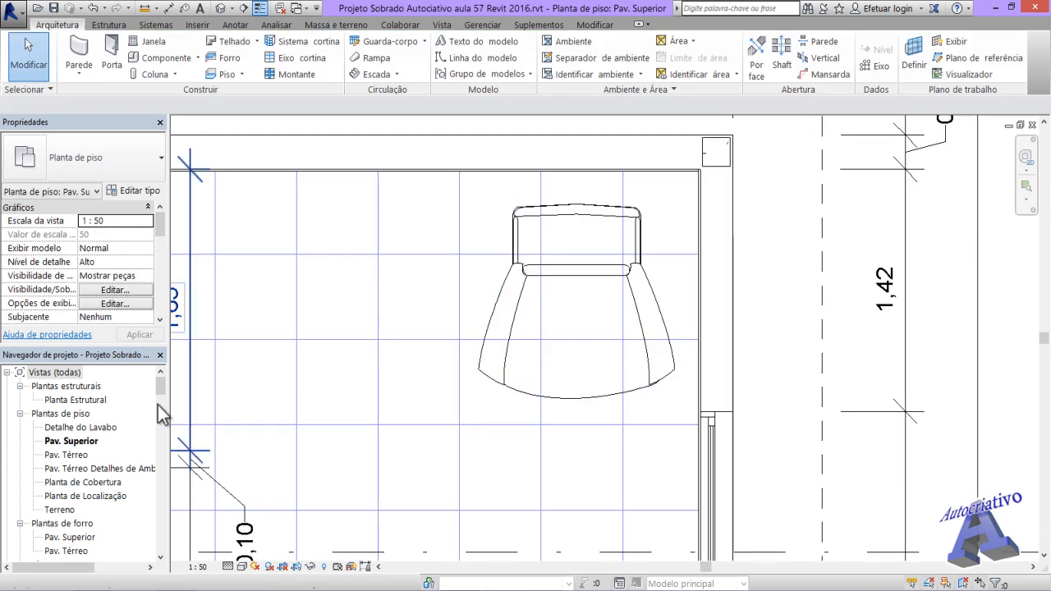
{"action": "left_click_drag", "start_coordinate": [162, 389], "coordinate": [161, 413]}
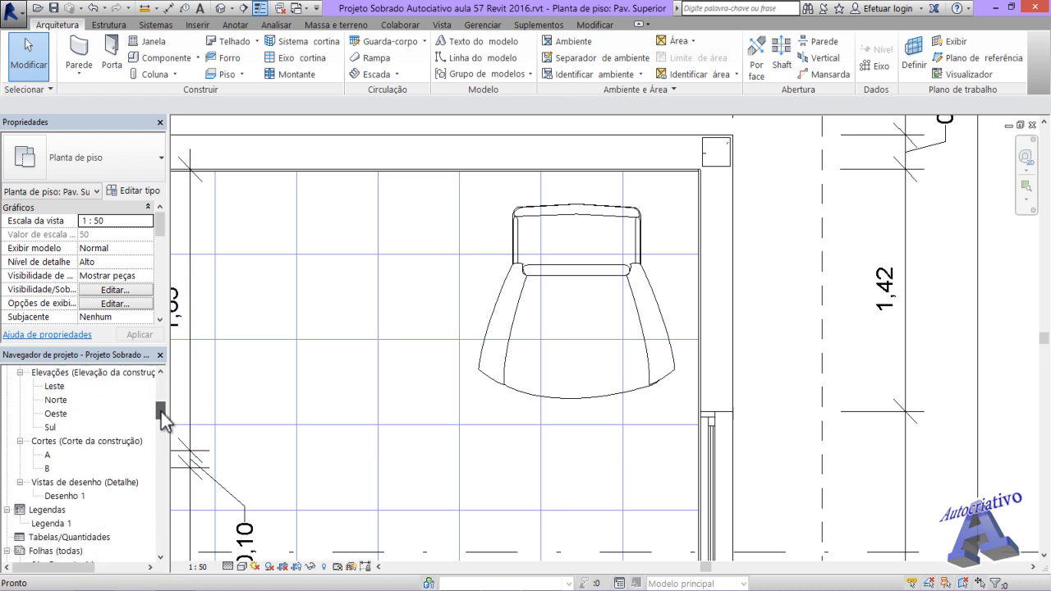
{"action": "left_click", "coordinate": [132, 416]}
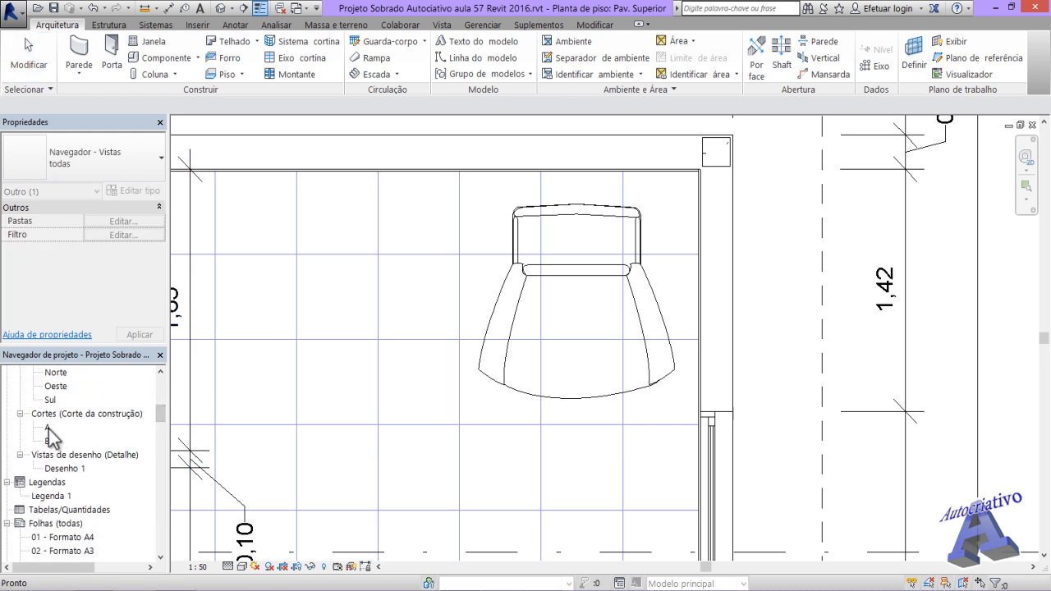
{"action": "double_click", "coordinate": [49, 428]}
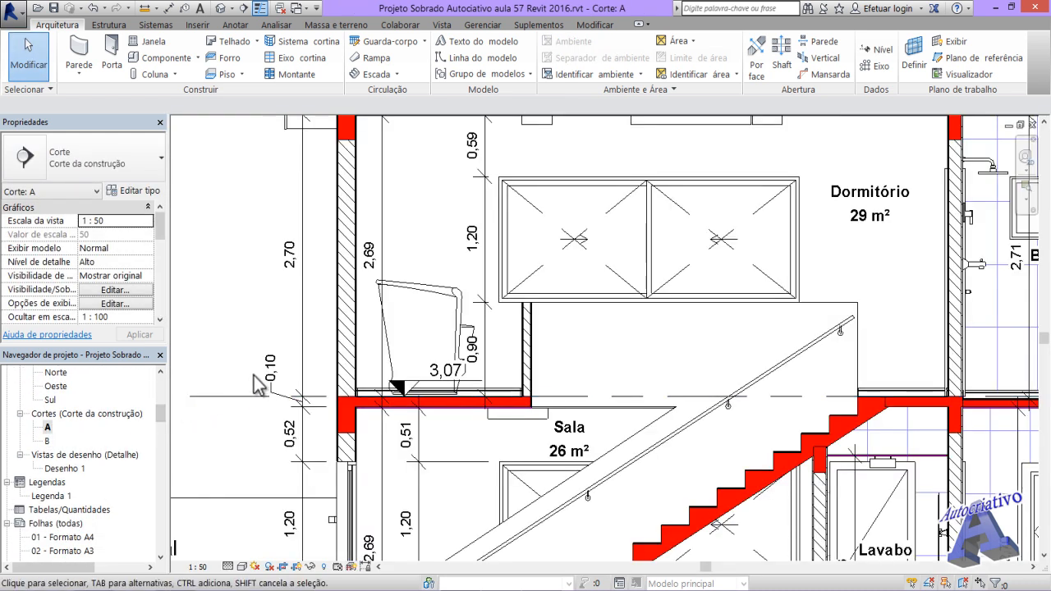
{"action": "scroll", "coordinate": [408, 291], "scroll_direction": "up", "scroll_amount": 2}
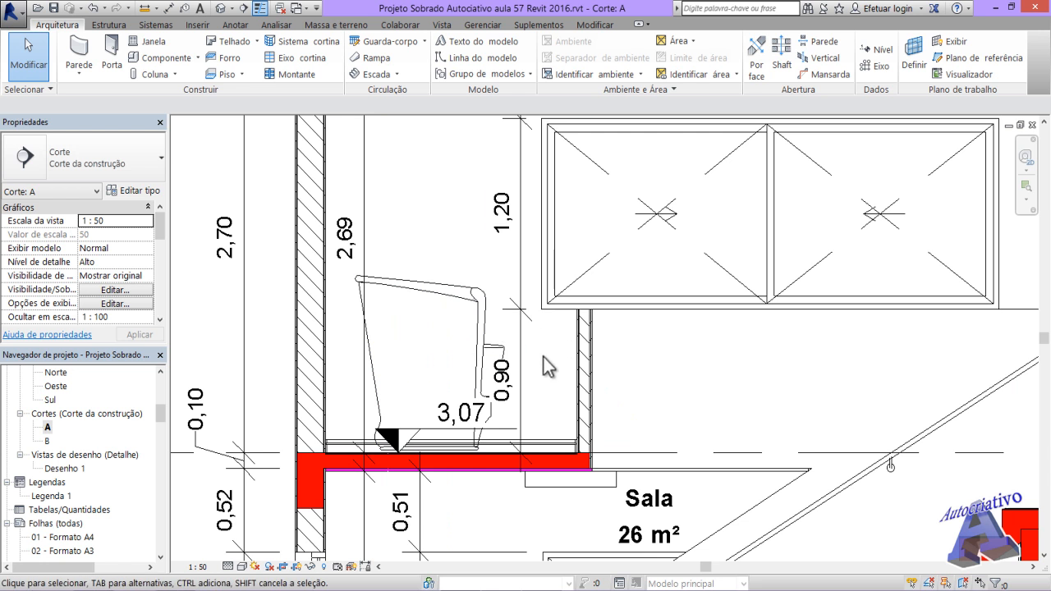
Step: Return to the Pav. Superior plan, open section B and examine the armchair's front view
{"action": "scroll", "coordinate": [147, 408], "scroll_direction": "up", "scroll_amount": 5}
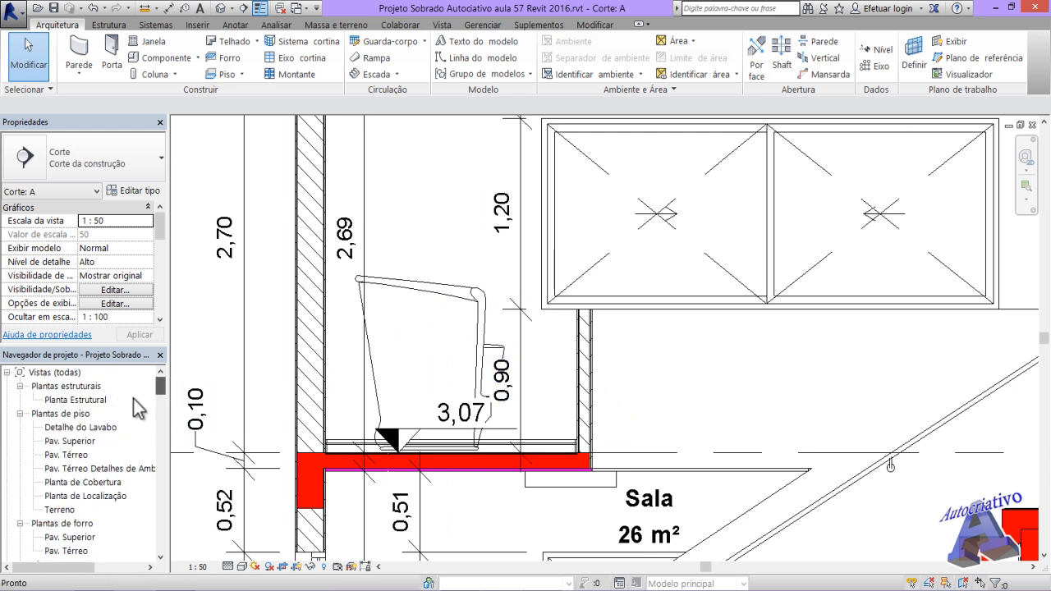
{"action": "double_click", "coordinate": [83, 443]}
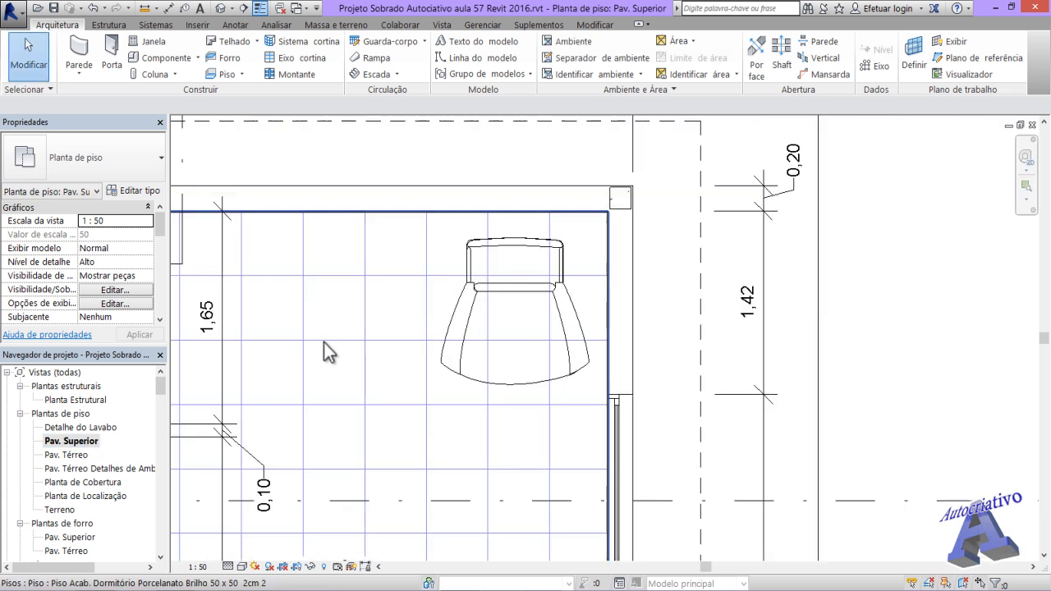
{"action": "scroll", "coordinate": [324, 343], "scroll_direction": "down", "scroll_amount": 5}
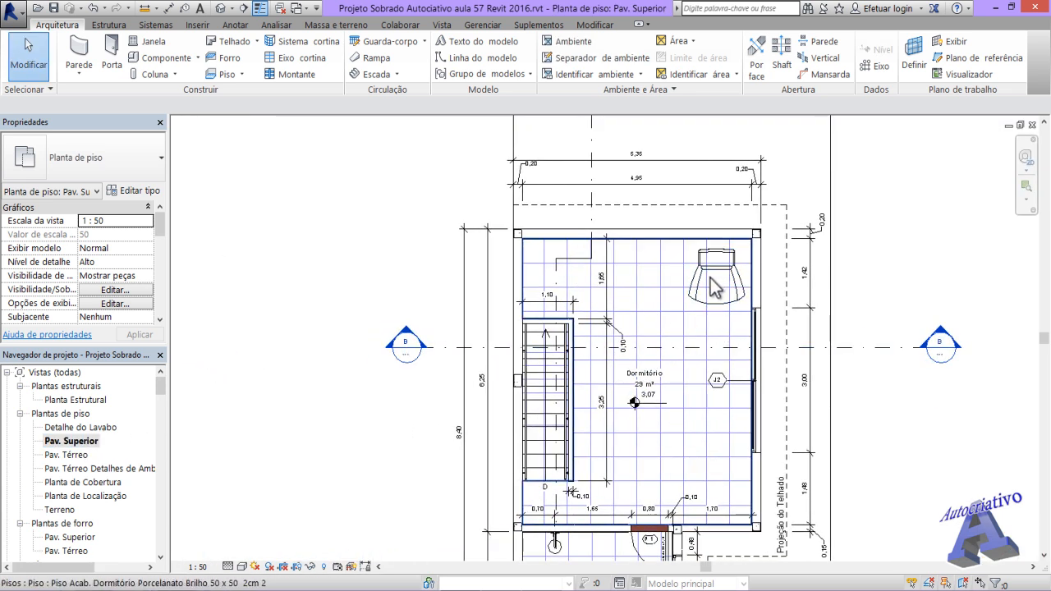
{"action": "double_click", "coordinate": [406, 341]}
{"action": "scroll", "coordinate": [406, 336], "scroll_direction": "down", "scroll_amount": 5}
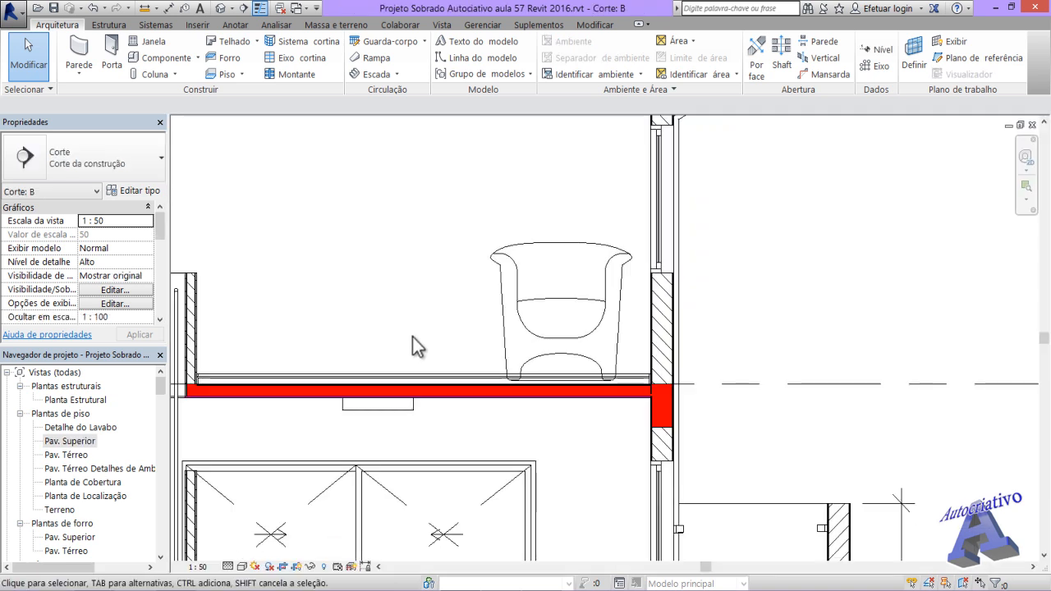
{"action": "scroll", "coordinate": [412, 337], "scroll_direction": "down", "scroll_amount": 3}
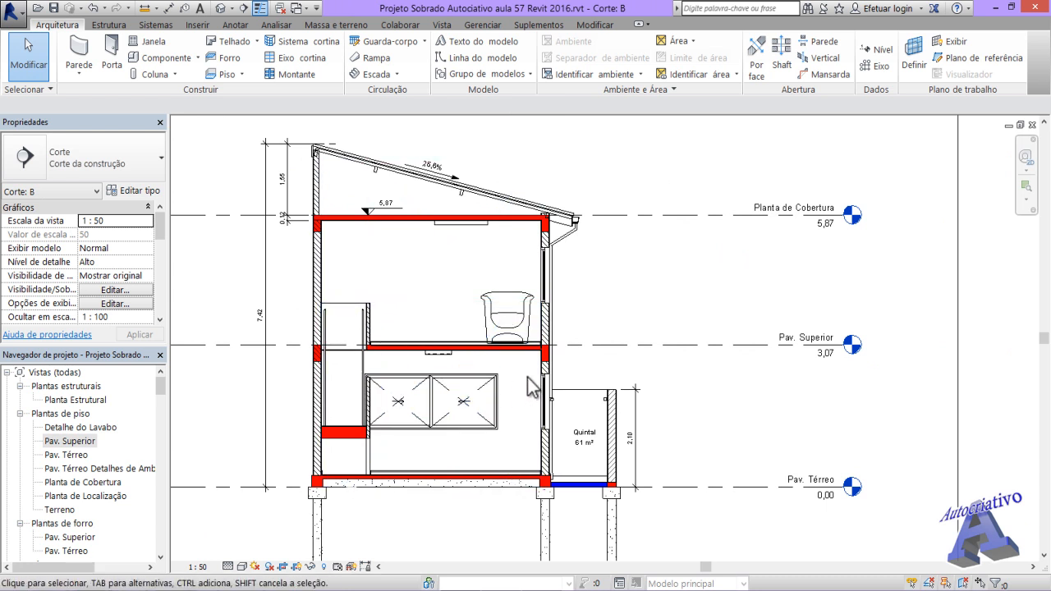
Step: In the Pav. Superior plan, create a vertical section along the Dormitório's window wall, looking left past the armchair
{"action": "double_click", "coordinate": [82, 441]}
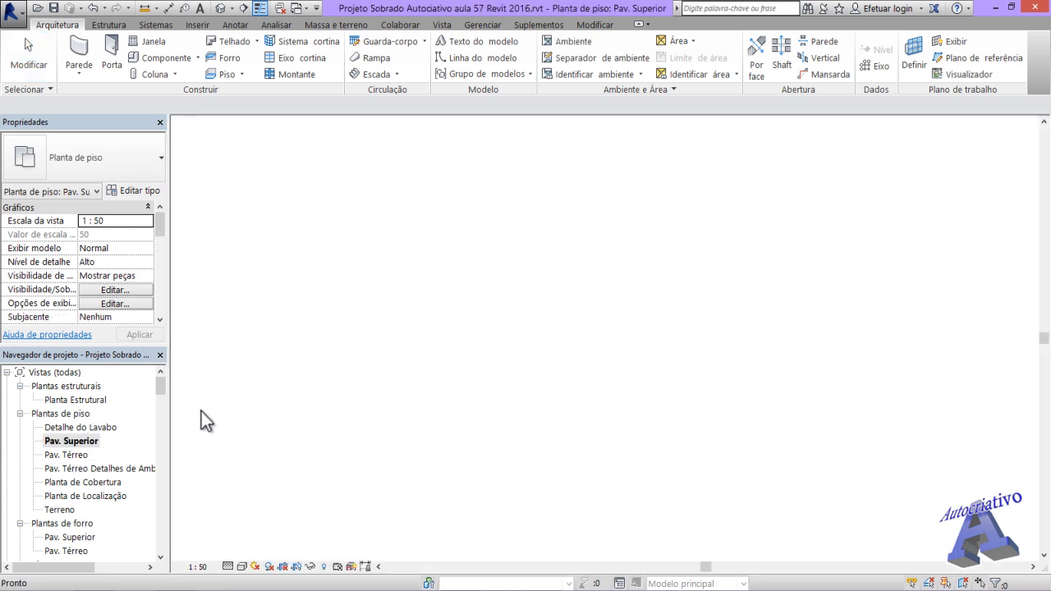
{"action": "scroll", "coordinate": [608, 399], "scroll_direction": "up", "scroll_amount": 3}
{"action": "middle_click_drag", "start_coordinate": [608, 400], "coordinate": [612, 406]}
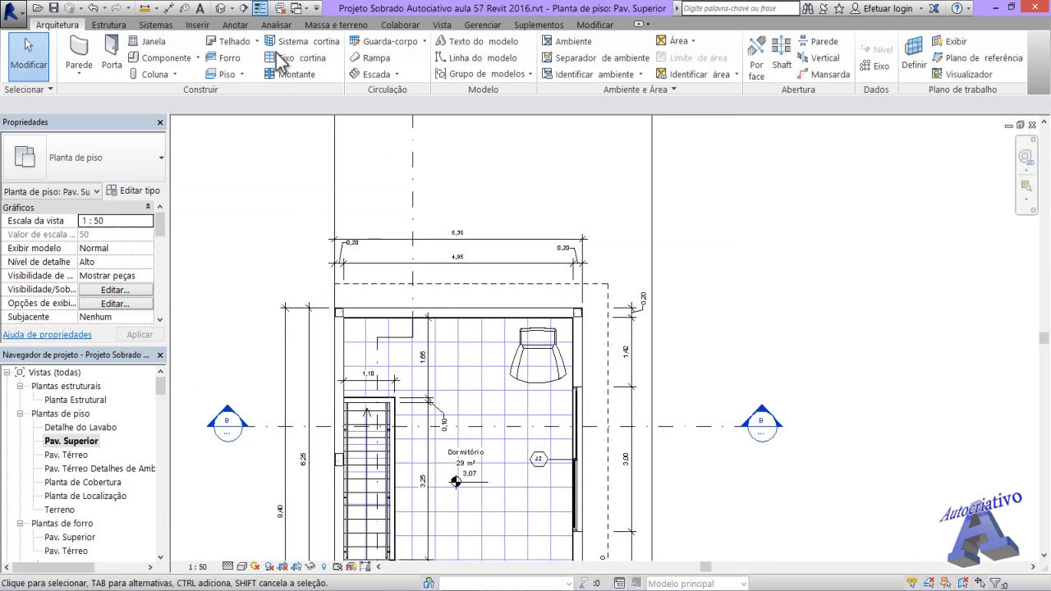
{"action": "left_click", "coordinate": [244, 9]}
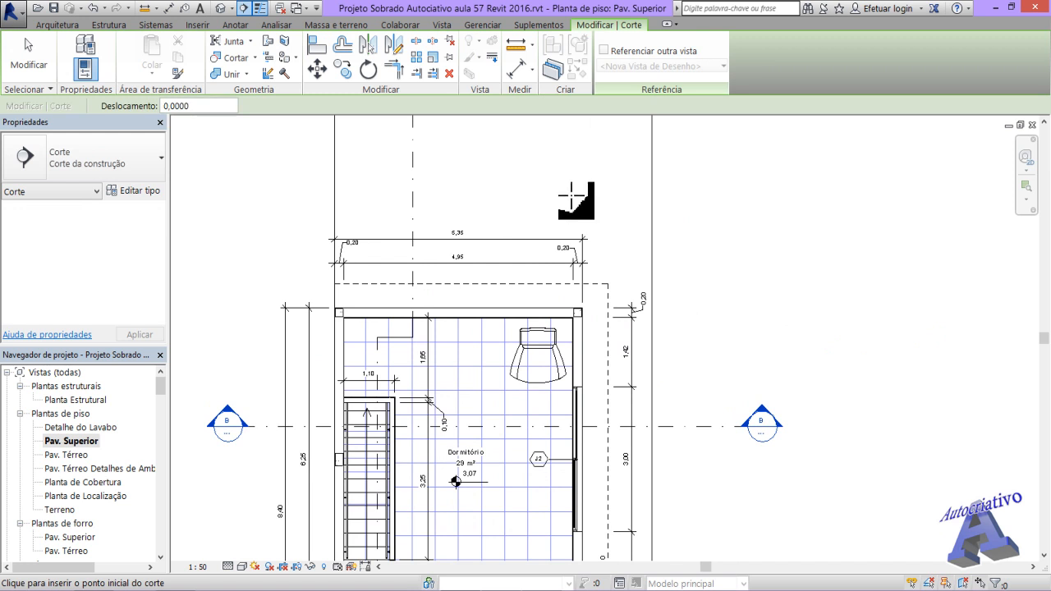
{"action": "left_click", "coordinate": [570, 195]}
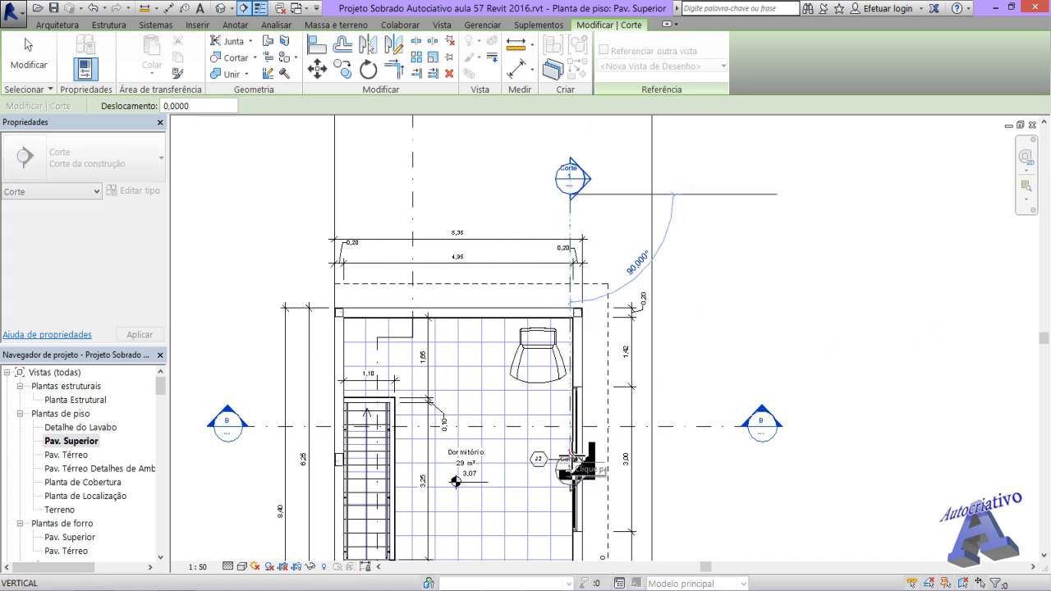
{"action": "left_click", "coordinate": [571, 476]}
{"action": "key", "text": "Escape"}
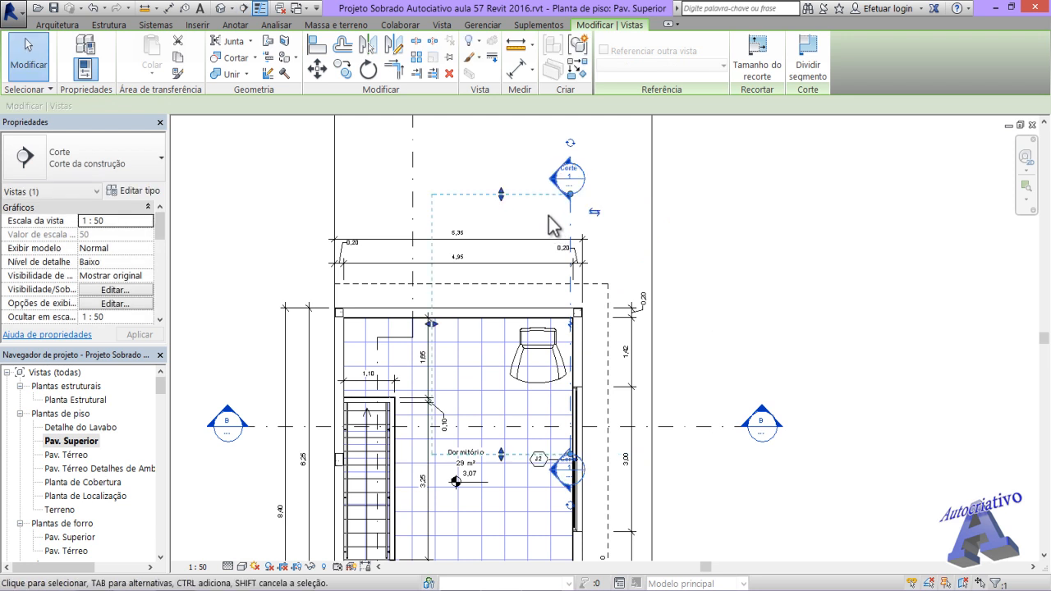
{"action": "left_click", "coordinate": [741, 259]}
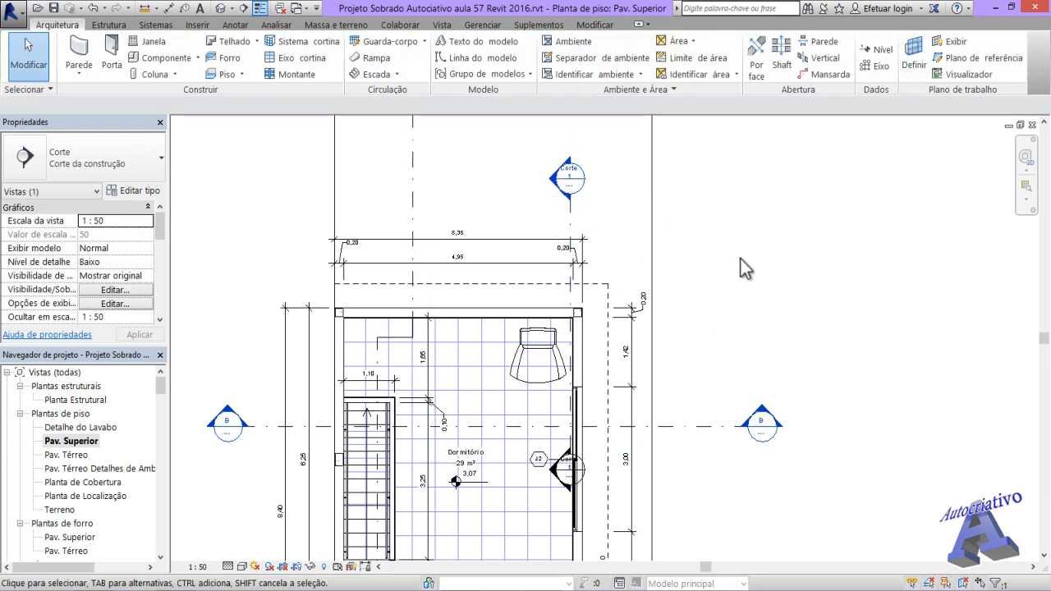
Step: Open the new Corte 1 section view and examine the armchair's side view from the opposite direction
{"action": "double_click", "coordinate": [550, 179]}
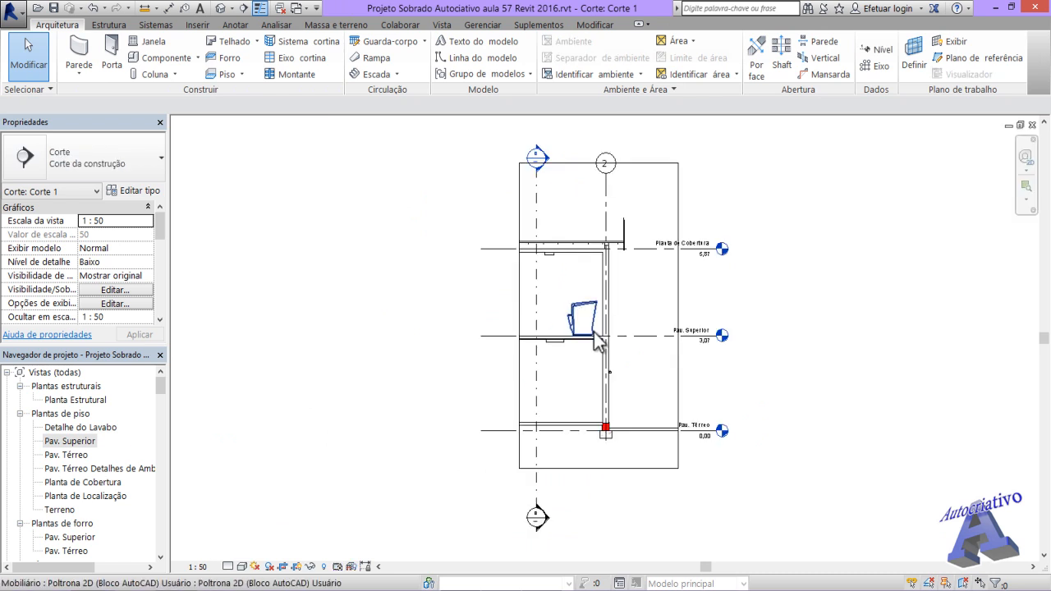
{"action": "scroll", "coordinate": [597, 335], "scroll_direction": "up", "scroll_amount": 5}
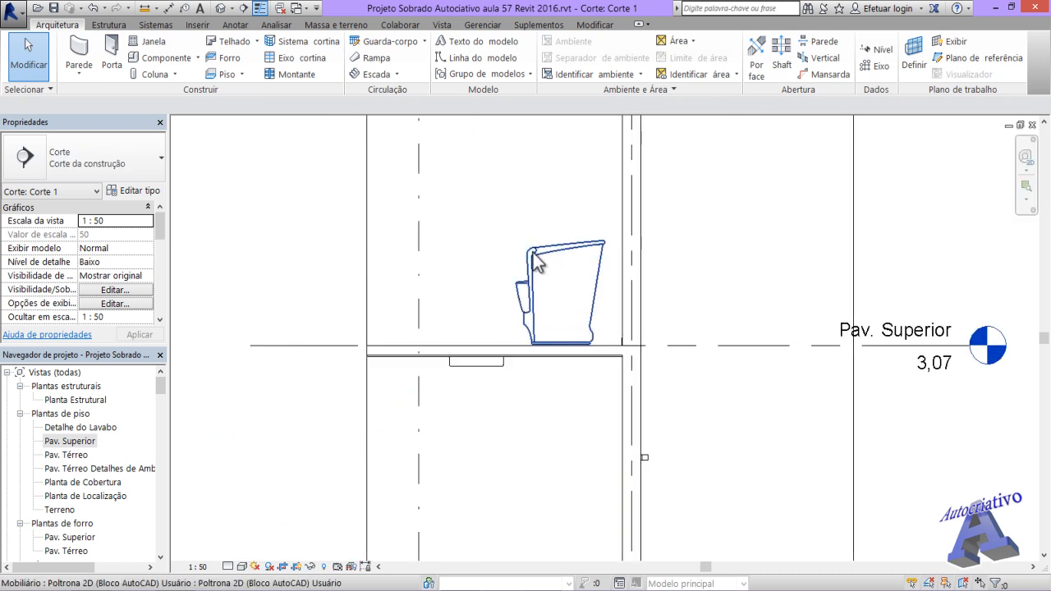
{"action": "middle_click_drag", "start_coordinate": [616, 321], "coordinate": [615, 427]}
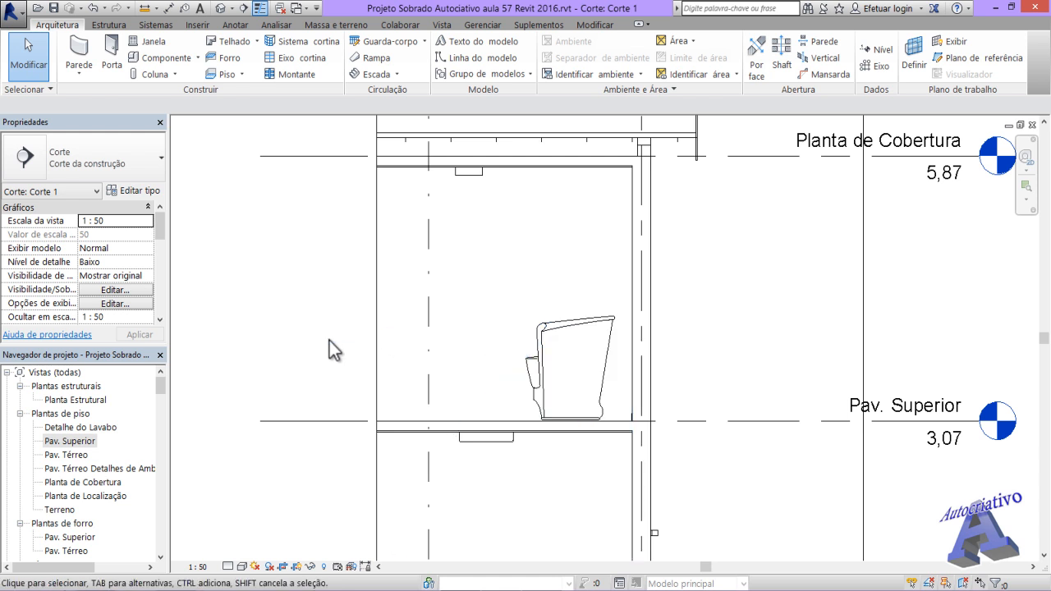
Step: Return to the Pav. Superior plan and delete the Corte 1 section mark beside the Dormitório's window wall
{"action": "double_click", "coordinate": [73, 444]}
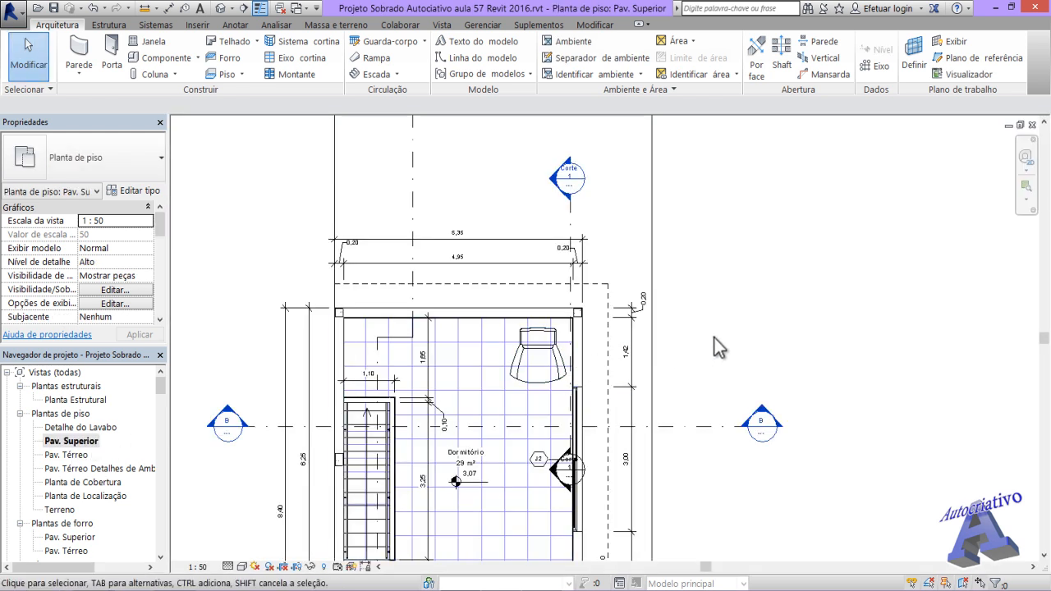
{"action": "left_click", "coordinate": [570, 216]}
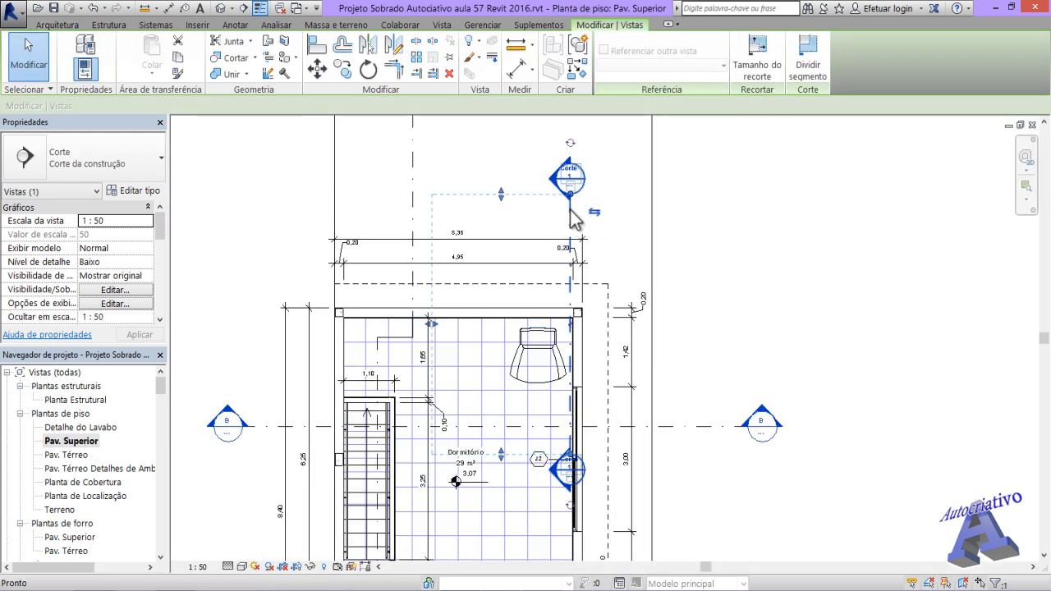
{"action": "key", "text": "Delete"}
{"action": "left_click", "coordinate": [578, 351]}
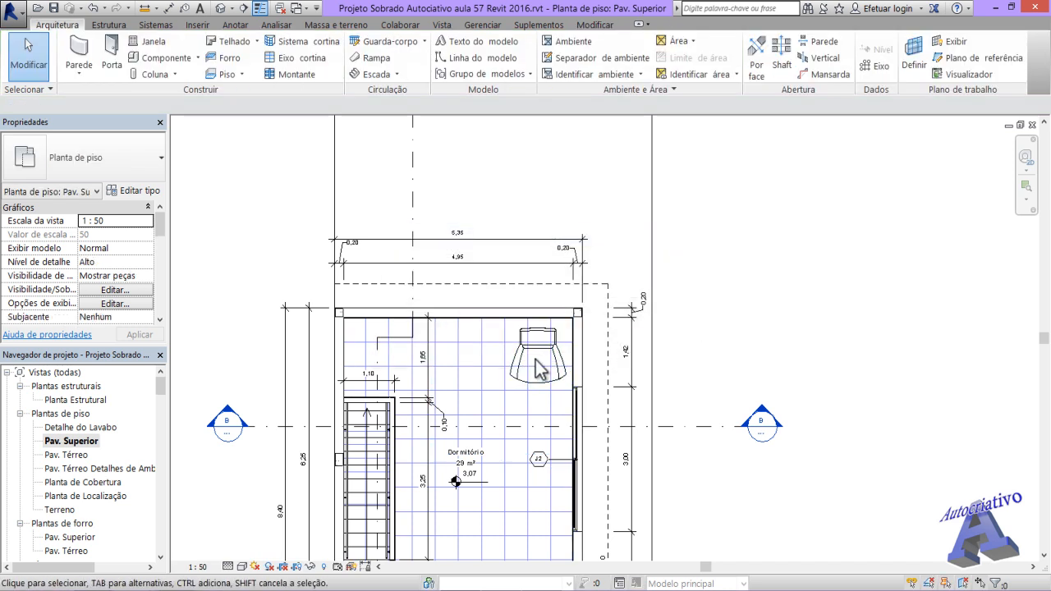
Step: Open the 3D view and hide the Poltrona 2D armchair, seen through the upper-floor window, in that view by element
{"action": "left_click", "coordinate": [220, 9]}
{"action": "middle_click_drag", "start_coordinate": [721, 338], "coordinate": [612, 363]}
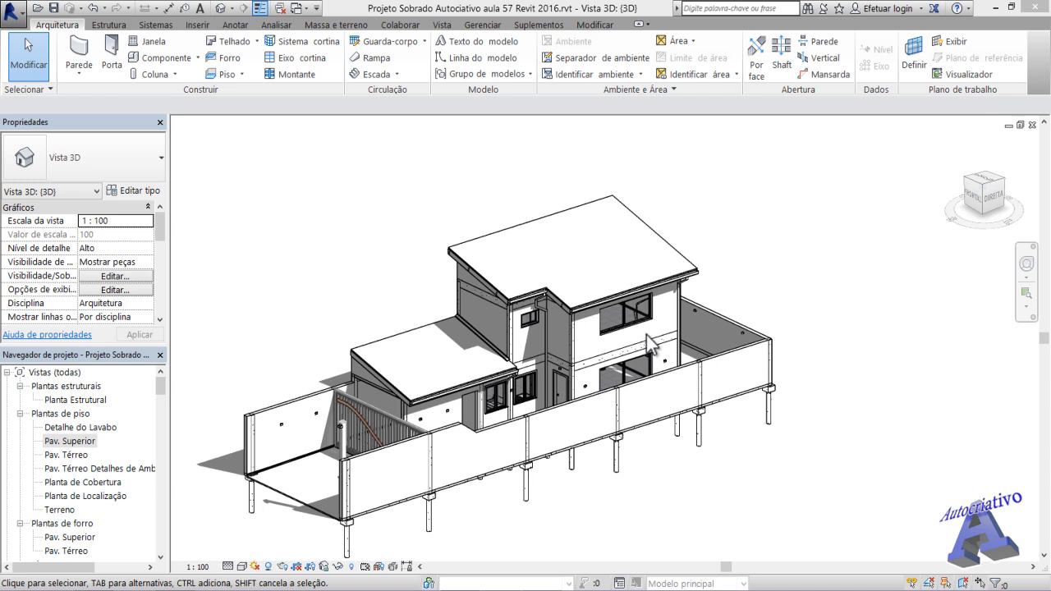
{"action": "scroll", "coordinate": [631, 335], "scroll_direction": "up", "scroll_amount": 4}
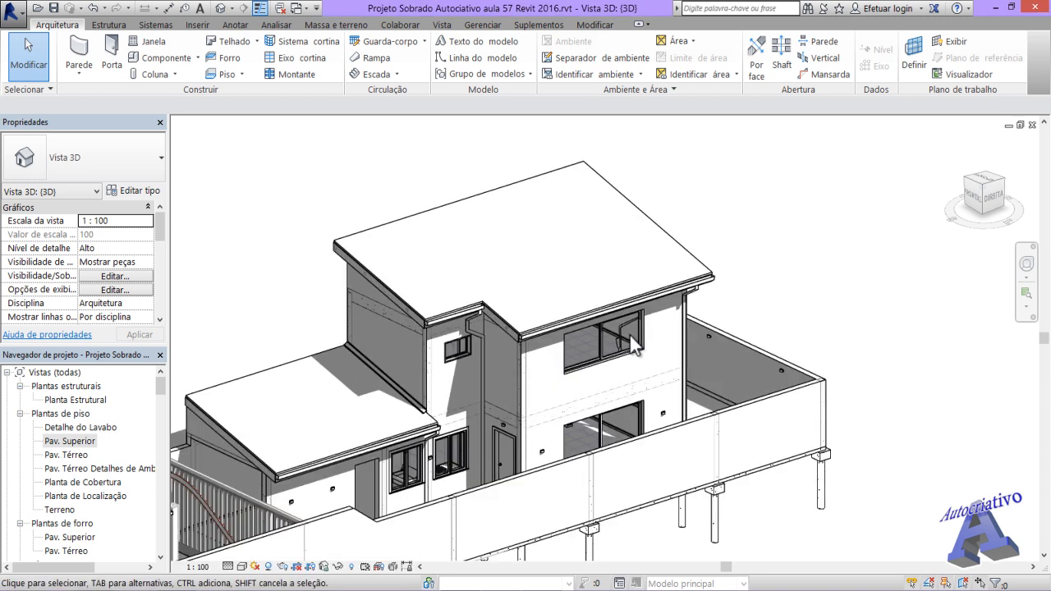
{"action": "scroll", "coordinate": [630, 335], "scroll_direction": "up", "scroll_amount": 4}
{"action": "mouse_move", "coordinate": [600, 361]}
{"action": "middle_mouse_down"}
{"action": "mouse_move", "coordinate": [592, 301]}
{"action": "mouse_move", "coordinate": [615, 353]}
{"action": "mouse_move", "coordinate": [611, 392]}
{"action": "mouse_move", "coordinate": [605, 357]}
{"action": "middle_mouse_up"}
{"action": "scroll", "coordinate": [618, 356], "scroll_direction": "down", "scroll_amount": 2}
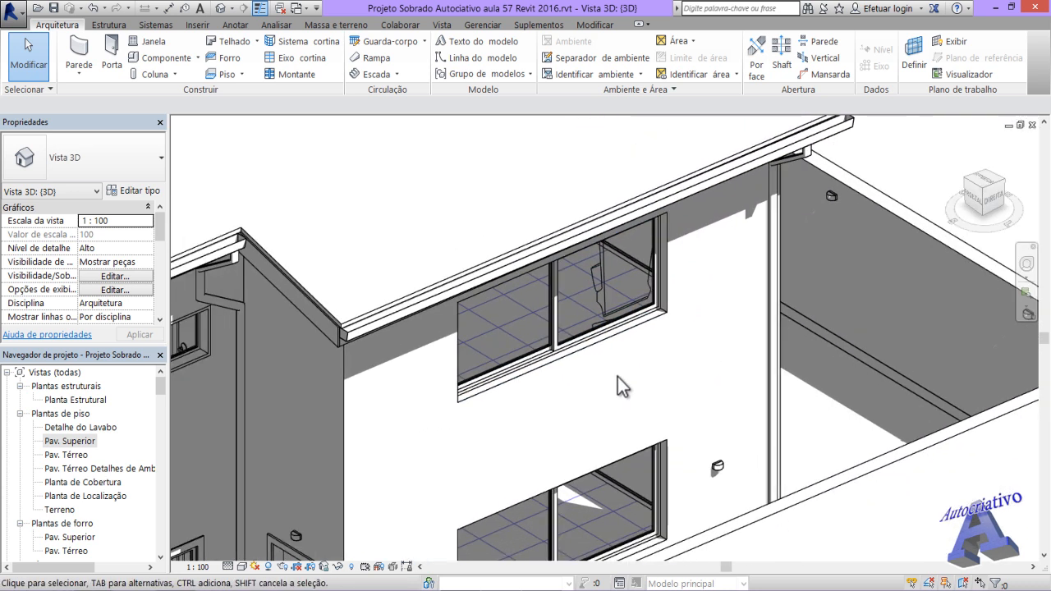
{"action": "left_click", "coordinate": [606, 293]}
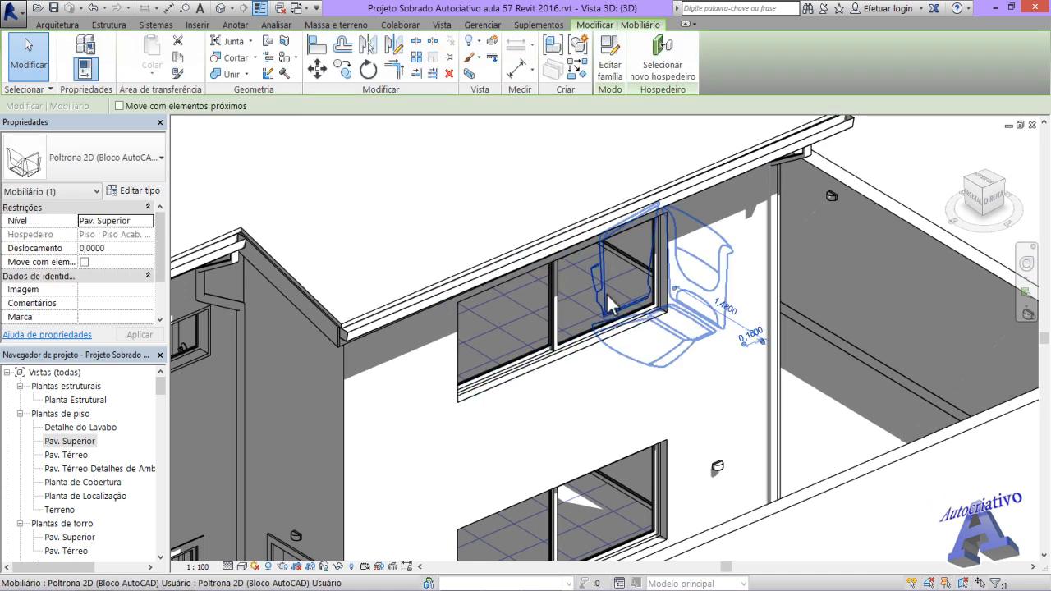
{"action": "right_click", "coordinate": [606, 293]}
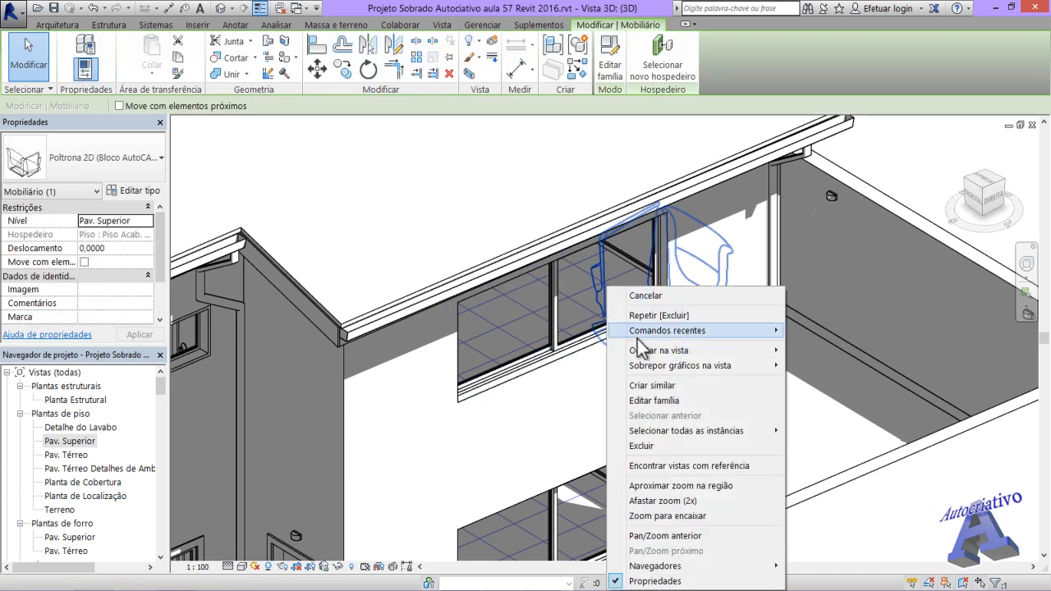
{"action": "mouse_move", "coordinate": [698, 352]}
{"action": "left_click", "coordinate": [834, 350]}
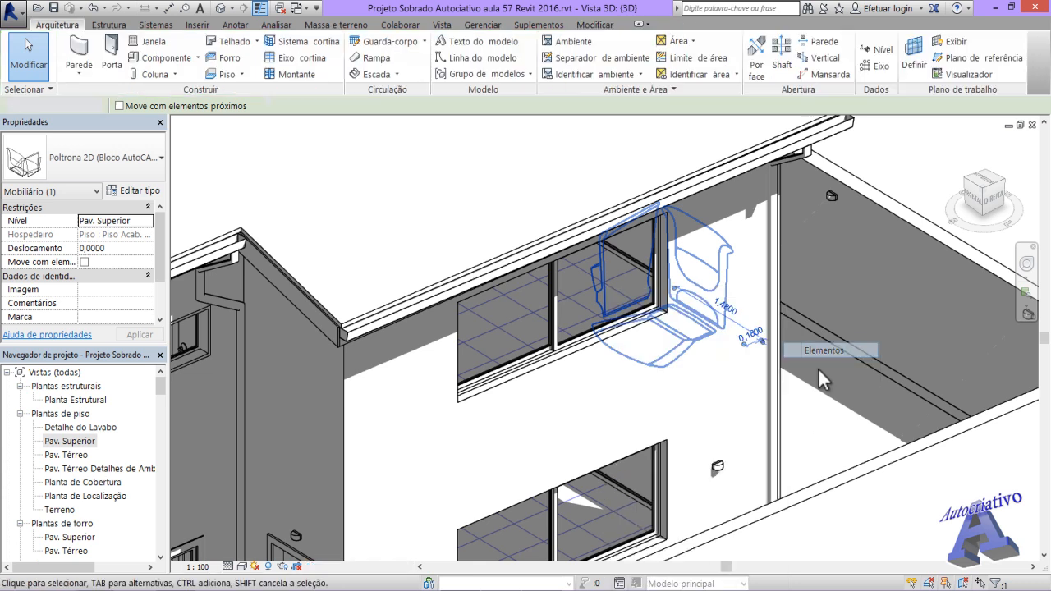
{"action": "scroll", "coordinate": [812, 415], "scroll_direction": "down", "scroll_amount": 3}
{"action": "middle_click_drag", "start_coordinate": [759, 394], "coordinate": [723, 330]}
Step: Return to the Pav. Superior plan and examine the armchair against the Dormitório's floor tile pattern
{"action": "double_click", "coordinate": [70, 441]}
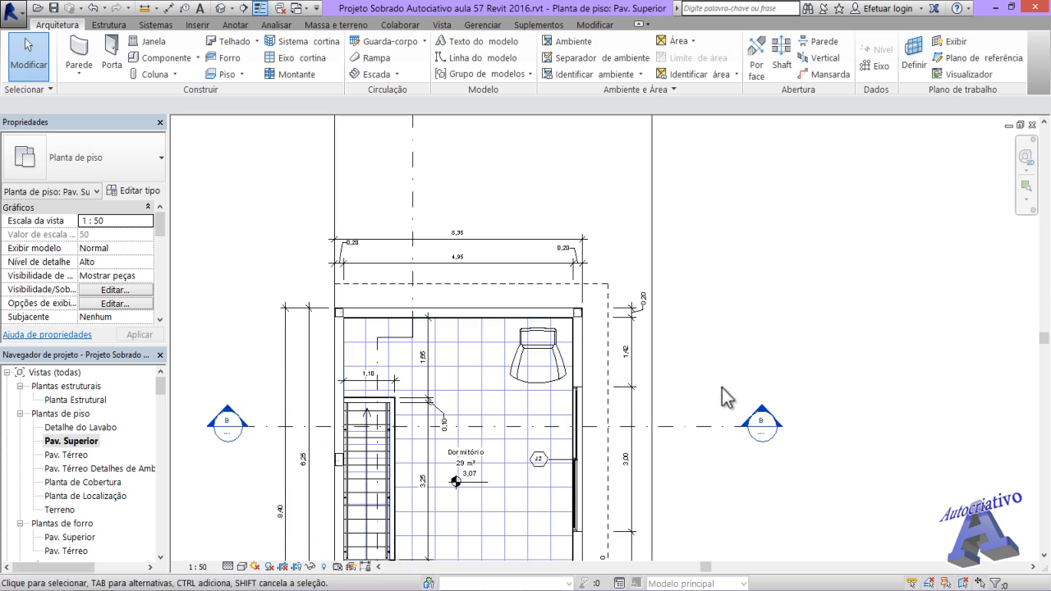
{"action": "middle_click_drag", "start_coordinate": [730, 394], "coordinate": [760, 317]}
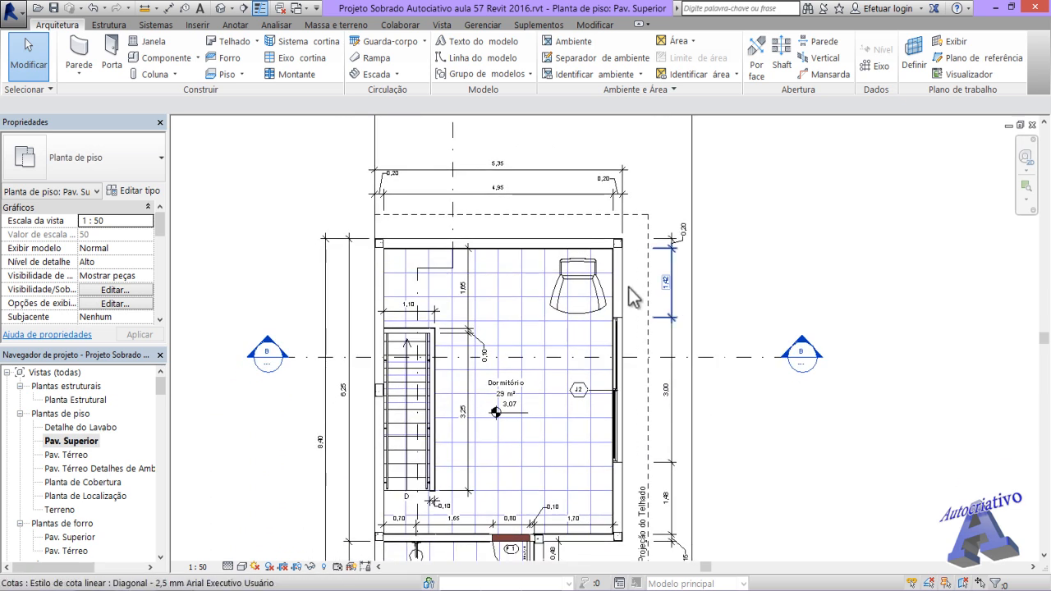
{"action": "scroll", "coordinate": [558, 255], "scroll_direction": "up", "scroll_amount": 3}
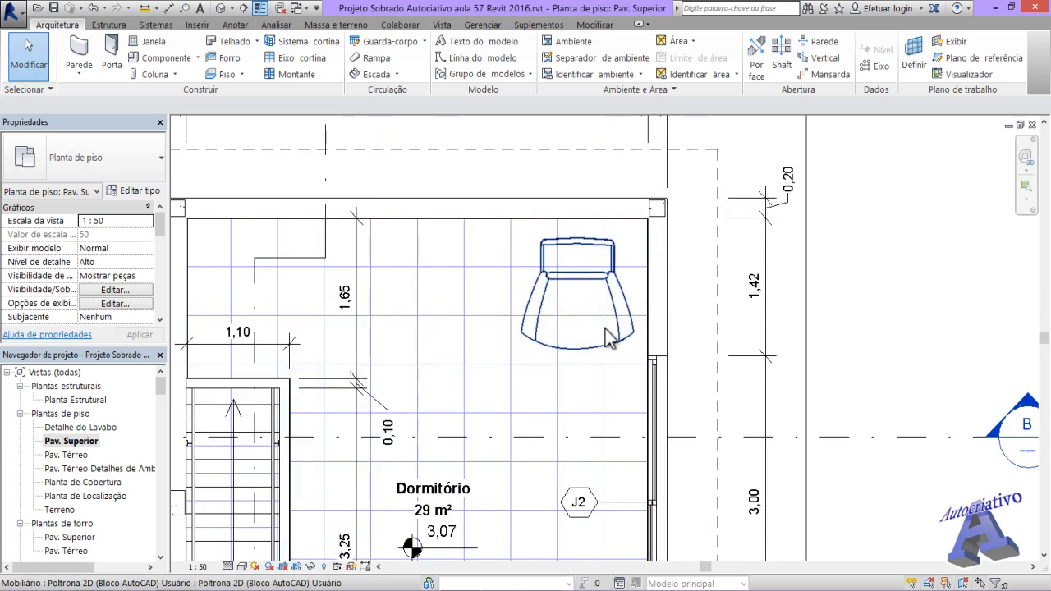
{"action": "scroll", "coordinate": [552, 244], "scroll_direction": "up", "scroll_amount": 2}
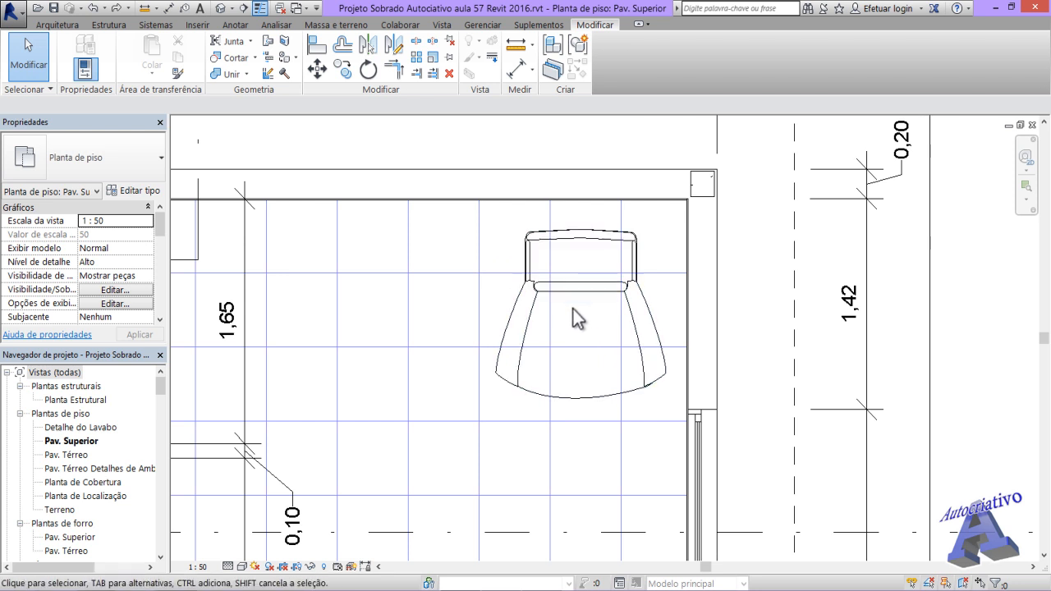
Step: Override the Dormitório floor finish's graphics by element in this view, setting its surface pattern colour to white (Branco)
{"action": "left_click", "coordinate": [673, 274]}
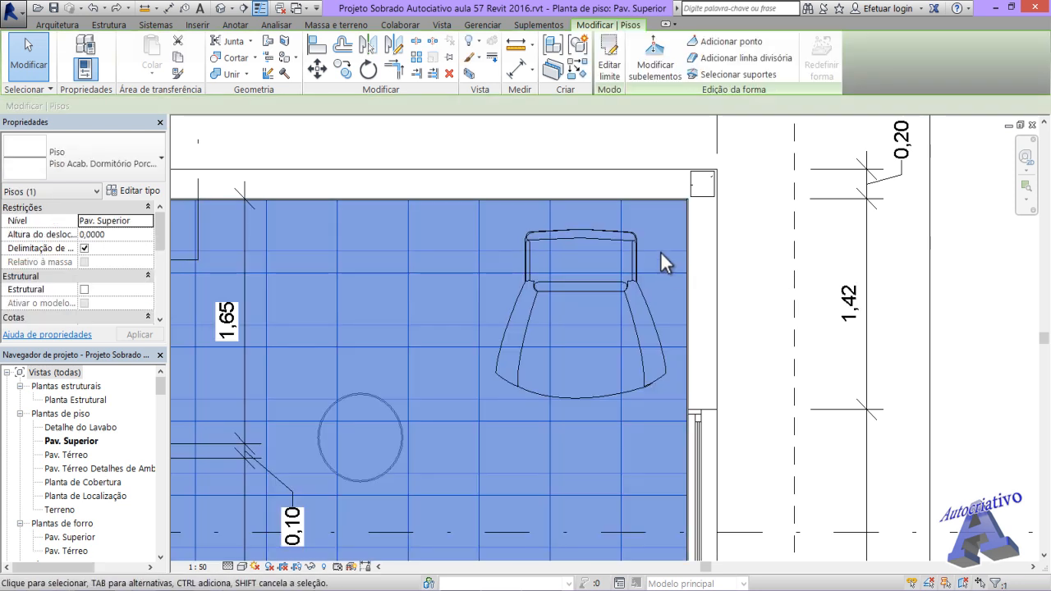
{"action": "right_click", "coordinate": [663, 263]}
{"action": "mouse_move", "coordinate": [730, 336]}
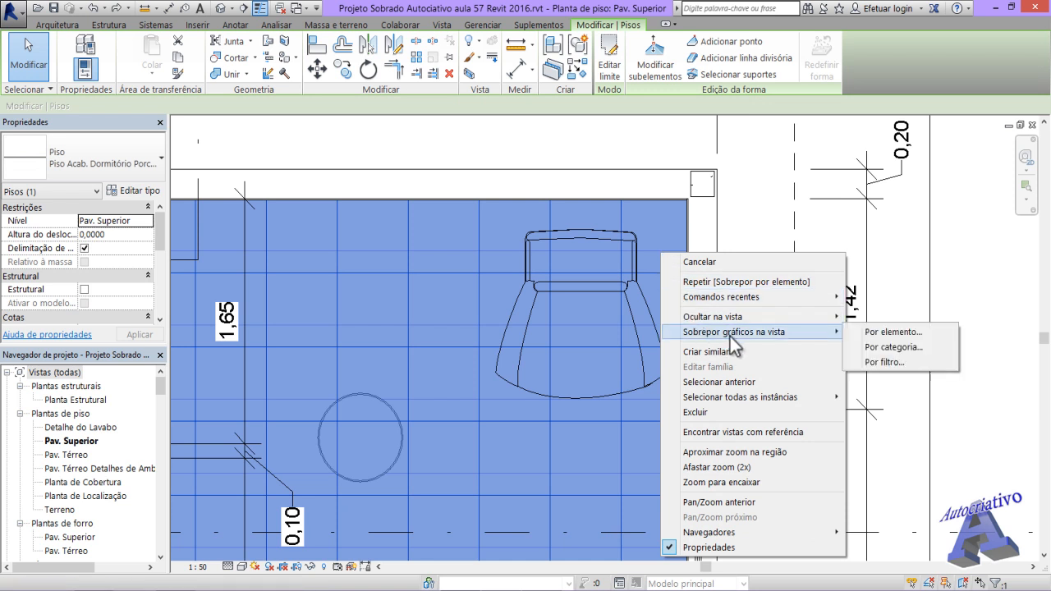
{"action": "left_click", "coordinate": [890, 332]}
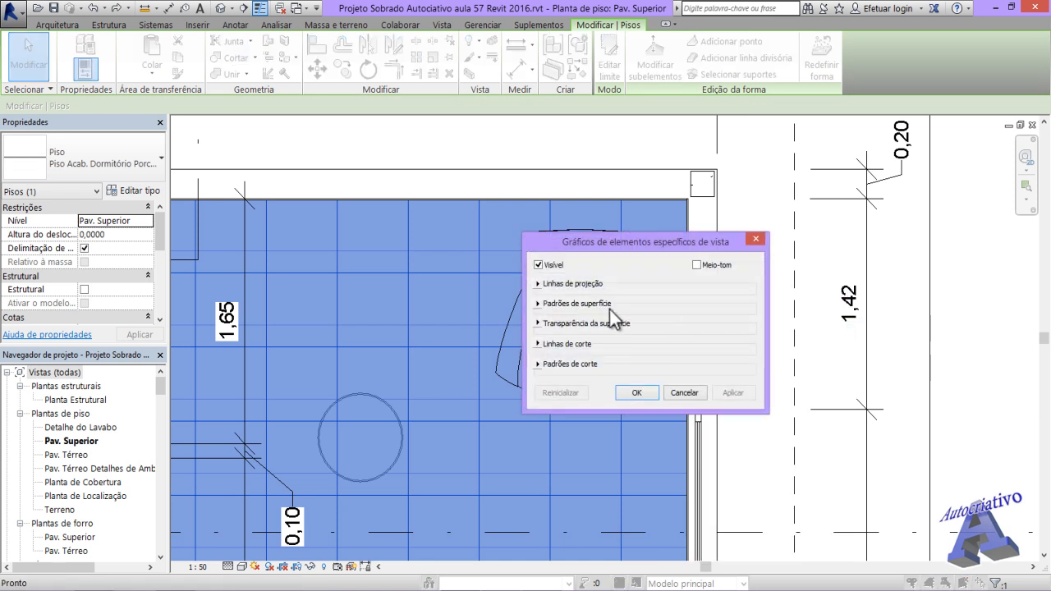
{"action": "left_click", "coordinate": [540, 304]}
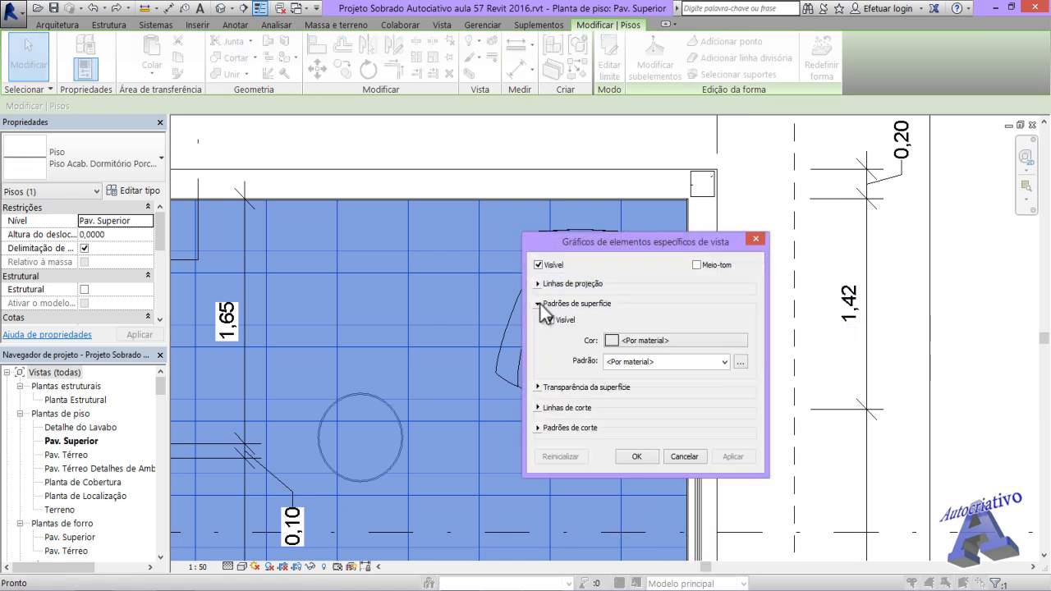
{"action": "left_click", "coordinate": [686, 340]}
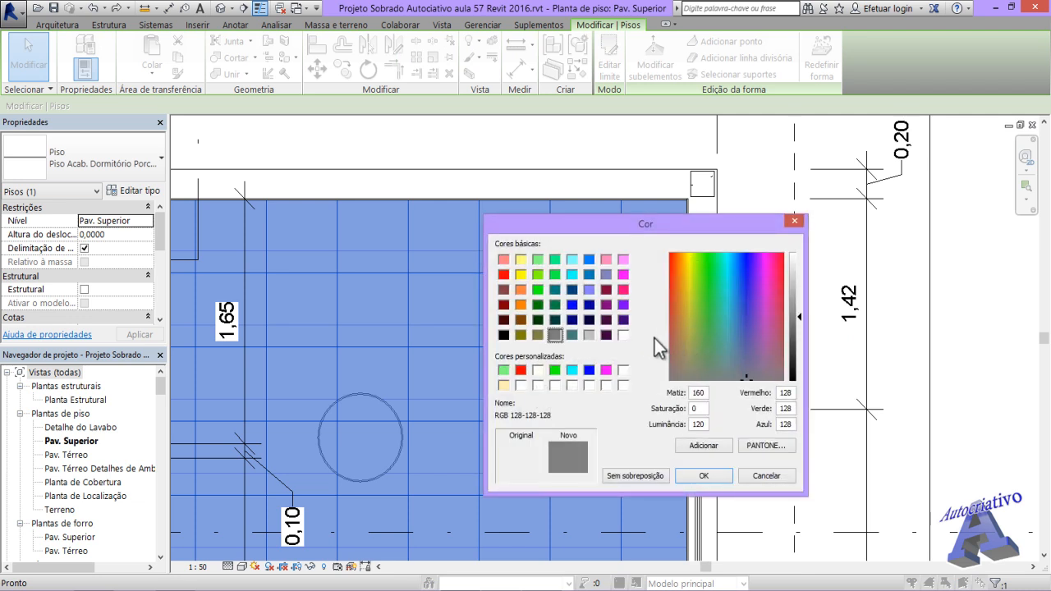
{"action": "left_click", "coordinate": [623, 335]}
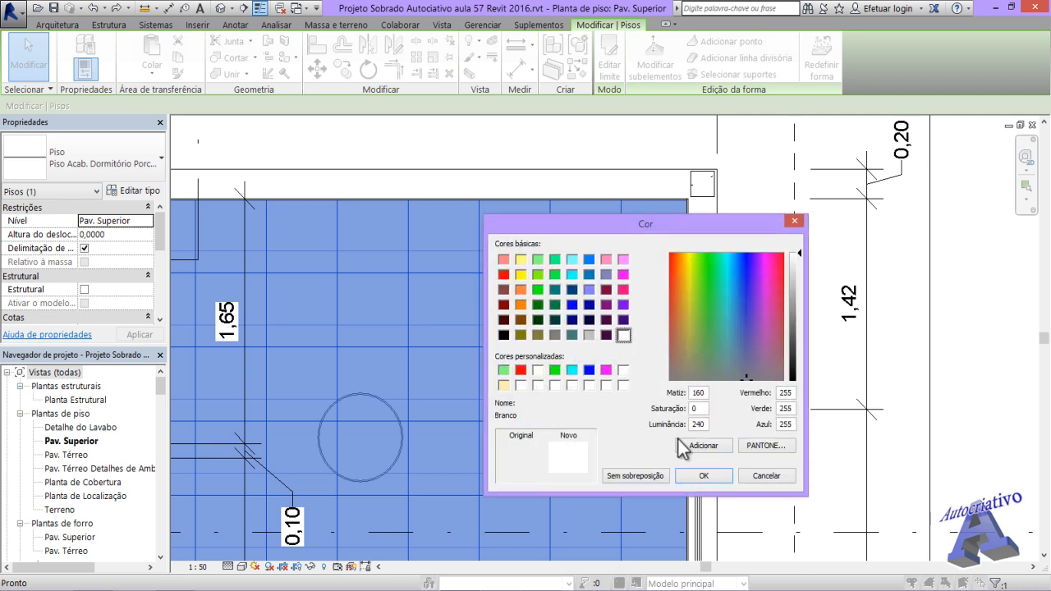
{"action": "left_click", "coordinate": [699, 478]}
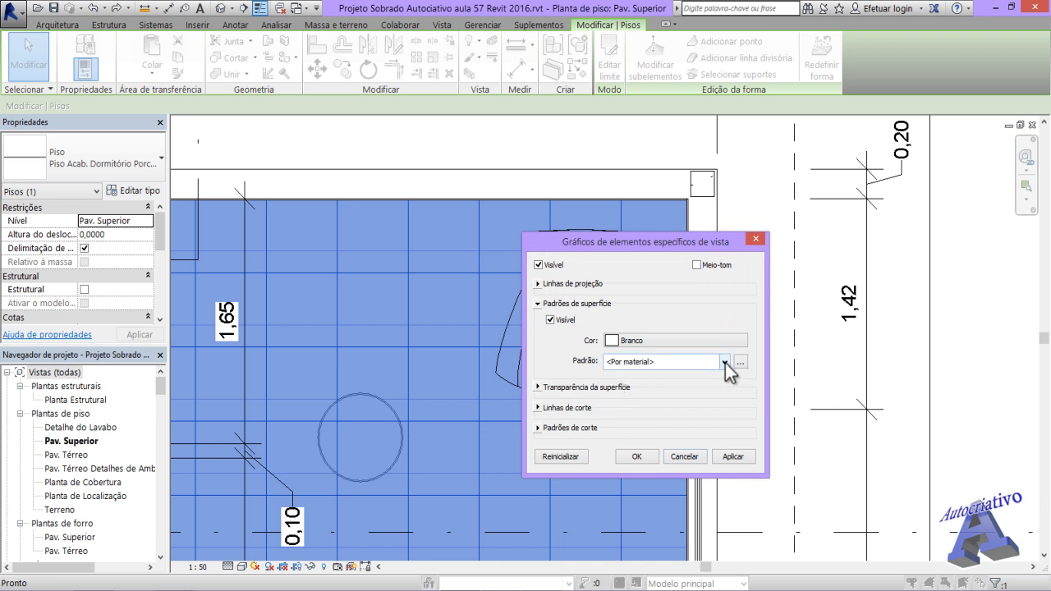
{"action": "left_click", "coordinate": [723, 457]}
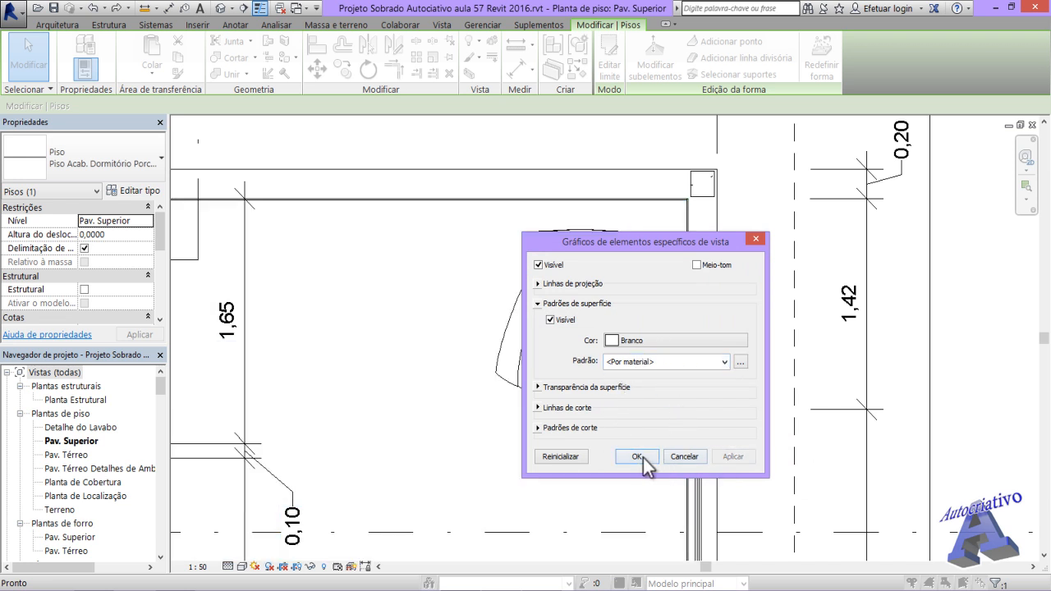
{"action": "left_click", "coordinate": [643, 458]}
{"action": "left_click", "coordinate": [739, 393]}
Step: Examine the armchair and its surroundings in the Dormitório plan with the floor's white surface pattern
{"action": "scroll", "coordinate": [743, 392], "scroll_direction": "down", "scroll_amount": 4}
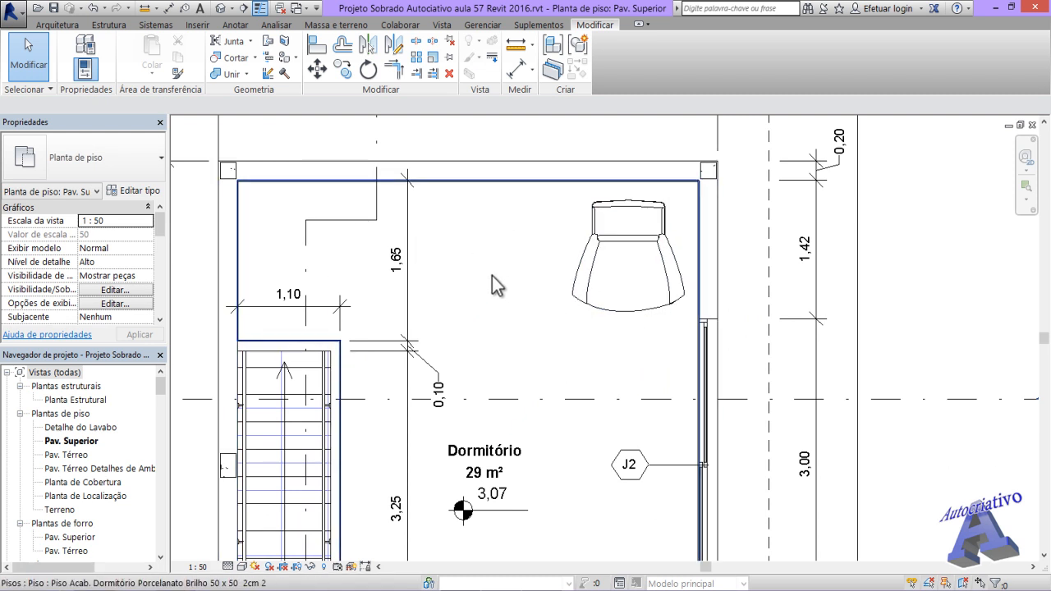
{"action": "scroll", "coordinate": [553, 346], "scroll_direction": "down", "scroll_amount": 1}
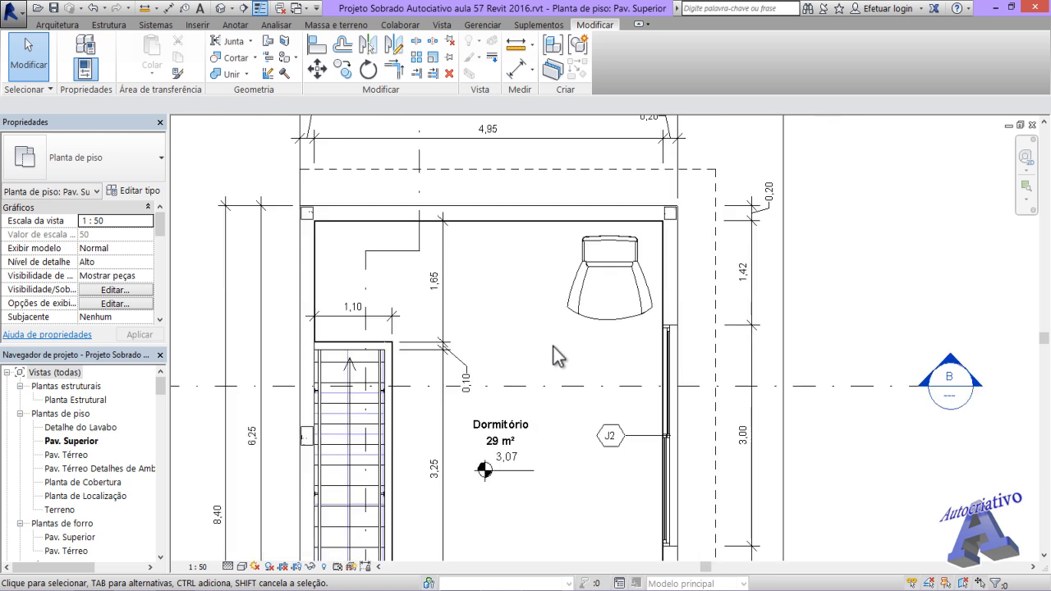
{"action": "scroll", "coordinate": [553, 346], "scroll_direction": "up", "scroll_amount": 2}
{"action": "scroll", "coordinate": [544, 267], "scroll_direction": "up", "scroll_amount": 1}
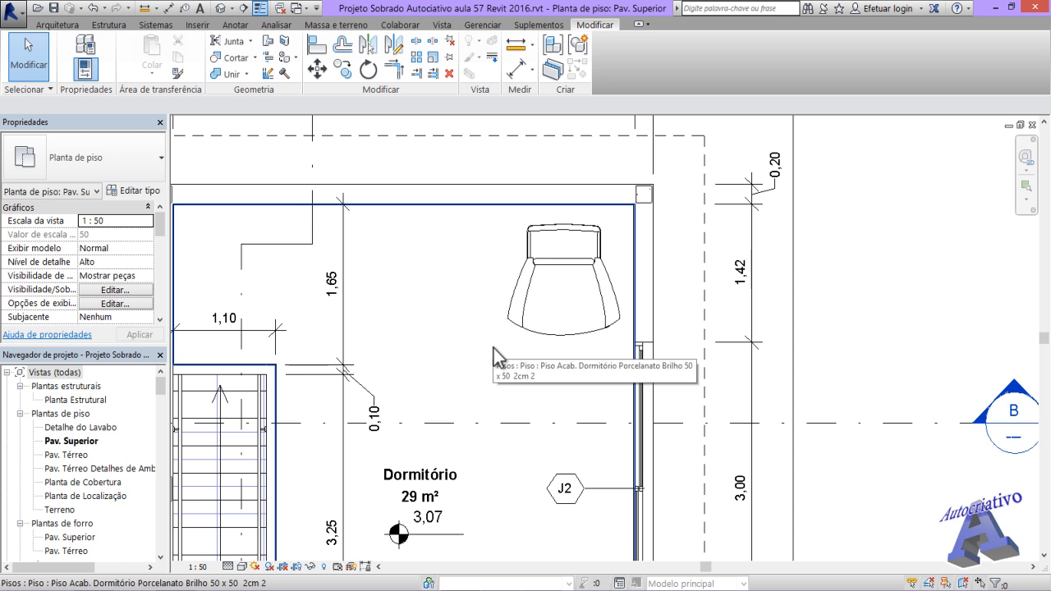
{"action": "scroll", "coordinate": [497, 348], "scroll_direction": "down", "scroll_amount": 3}
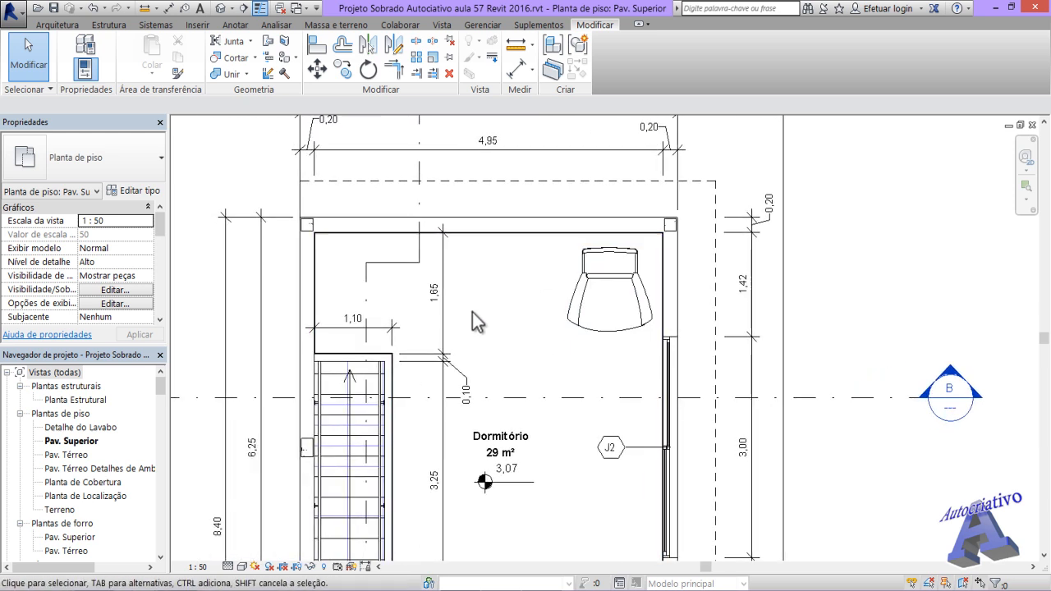
Step: In the 3D view, create the model text "Autocriativo" and place it on the open ground outside the house's side boundary wall
{"action": "left_click", "coordinate": [220, 8]}
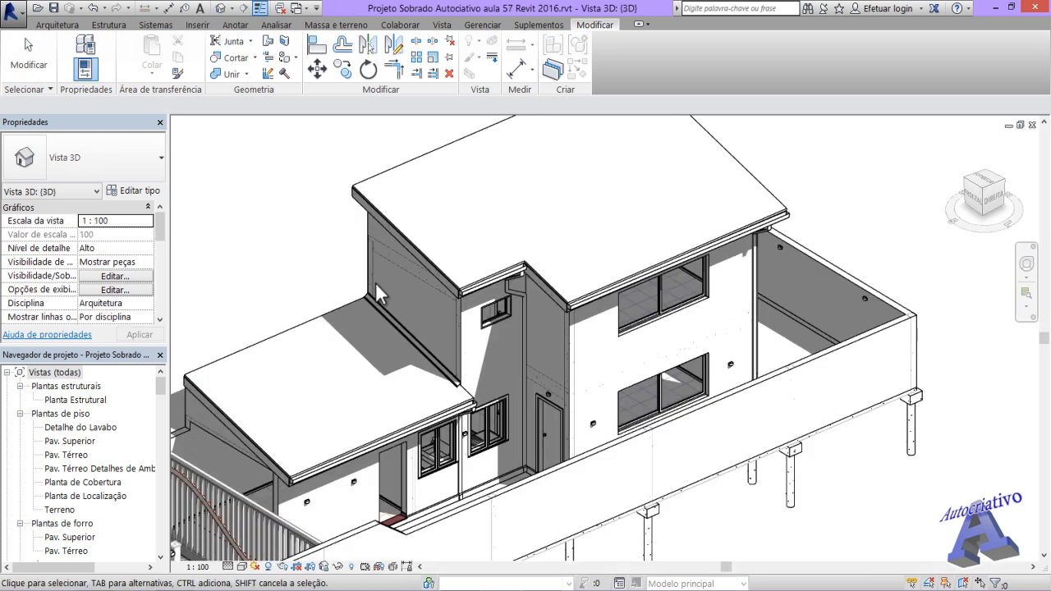
{"action": "middle_click_drag", "start_coordinate": [395, 324], "coordinate": [622, 210]}
{"action": "middle_click_drag", "start_coordinate": [553, 308], "coordinate": [573, 313]}
{"action": "left_click", "coordinate": [56, 25]}
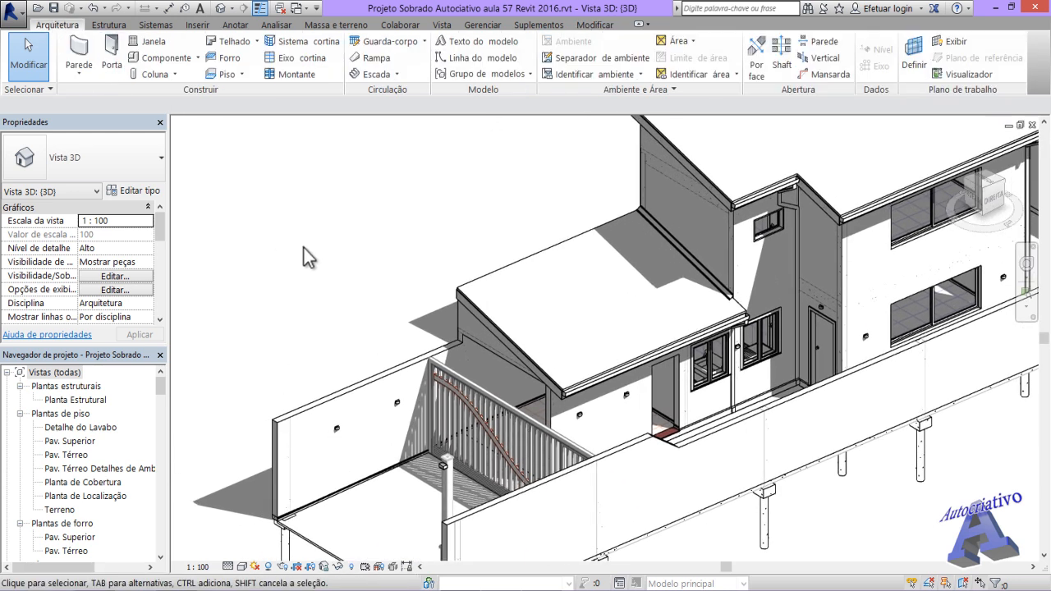
{"action": "left_click", "coordinate": [488, 43]}
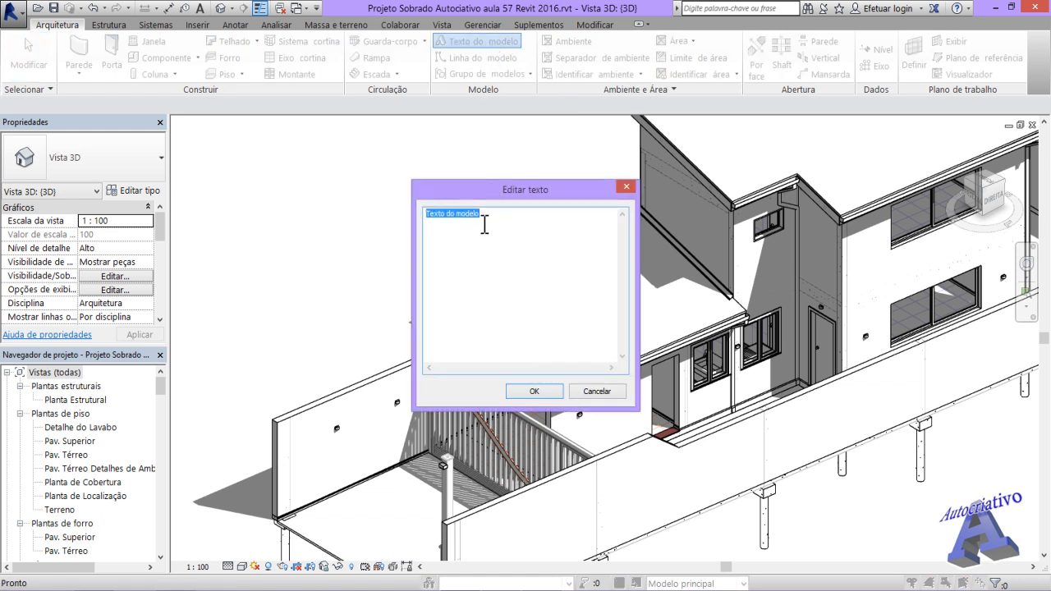
{"action": "type", "text": "Autocriativo"}
{"action": "left_click", "coordinate": [537, 391]}
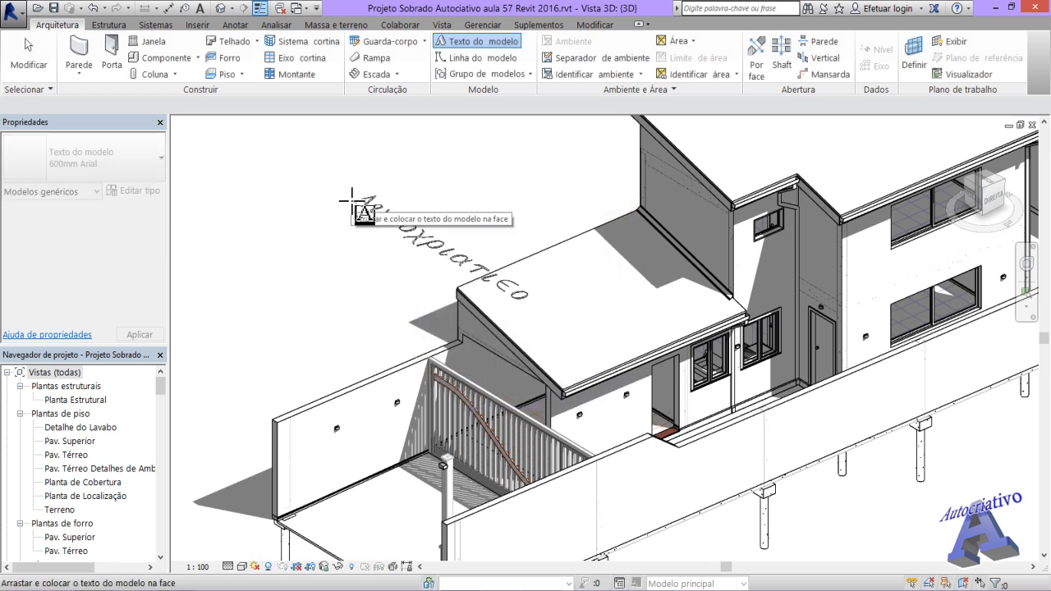
{"action": "middle_click_drag", "start_coordinate": [555, 346], "coordinate": [411, 197]}
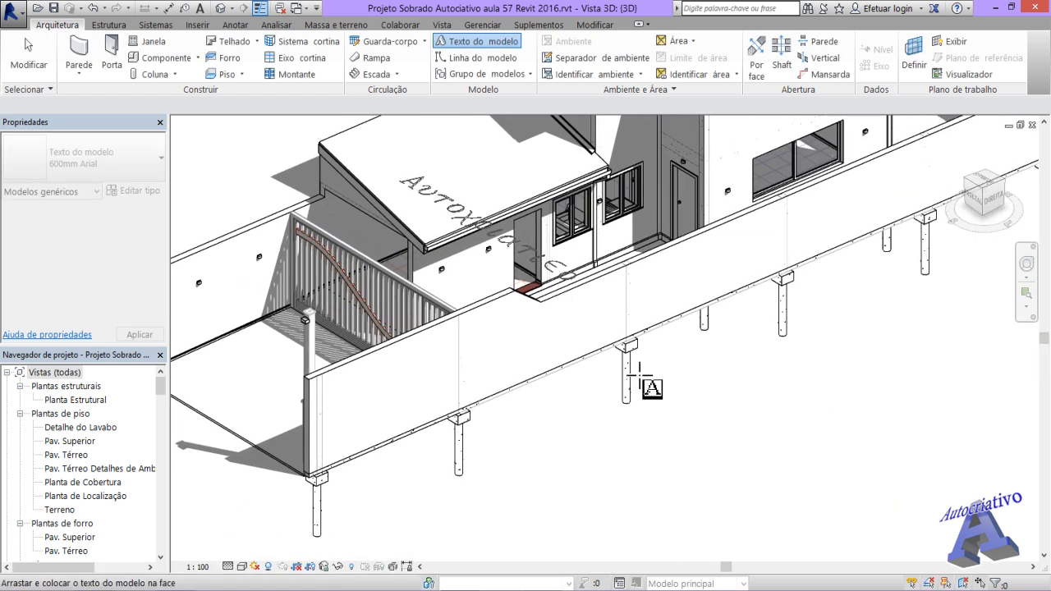
{"action": "left_click", "coordinate": [703, 416]}
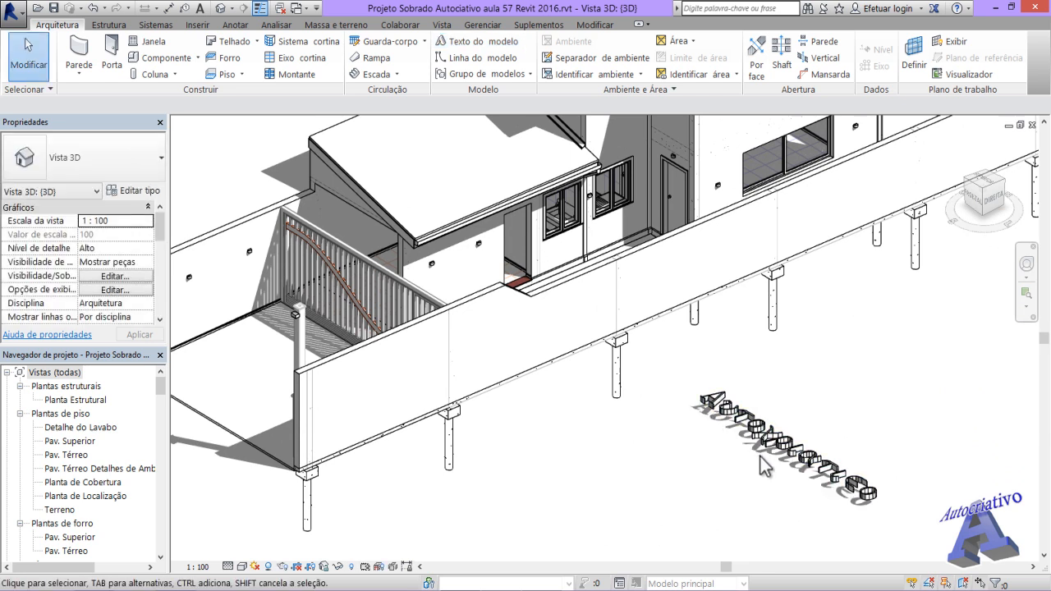
Step: Change the font of the Autocriativo model text's 600mm Arial type to Arial and apply it
{"action": "scroll", "coordinate": [763, 466], "scroll_direction": "up", "scroll_amount": 3}
{"action": "middle_click_drag", "start_coordinate": [763, 466], "coordinate": [645, 425]}
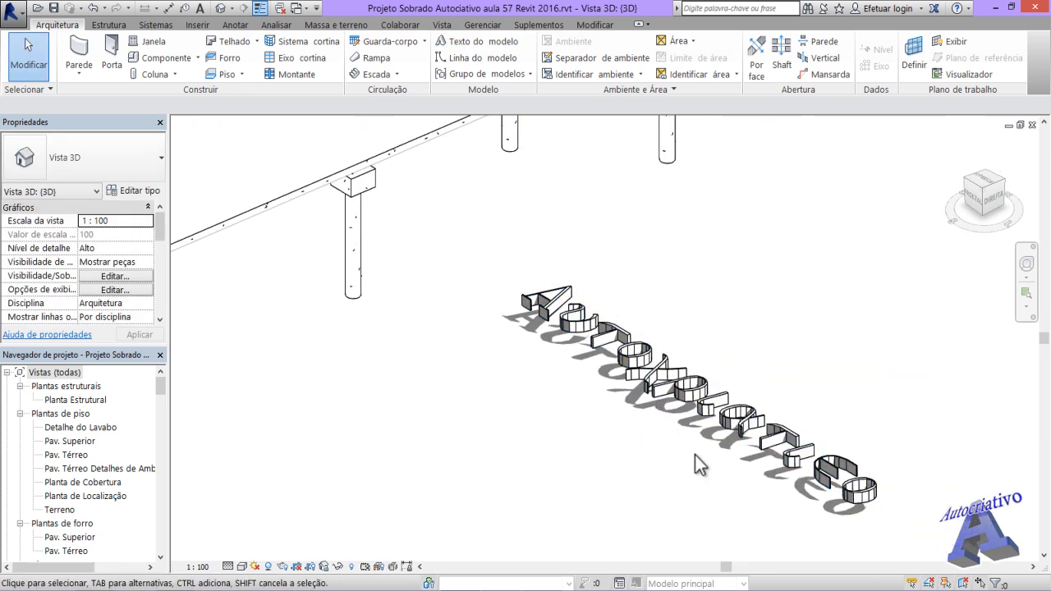
{"action": "left_click", "coordinate": [695, 410]}
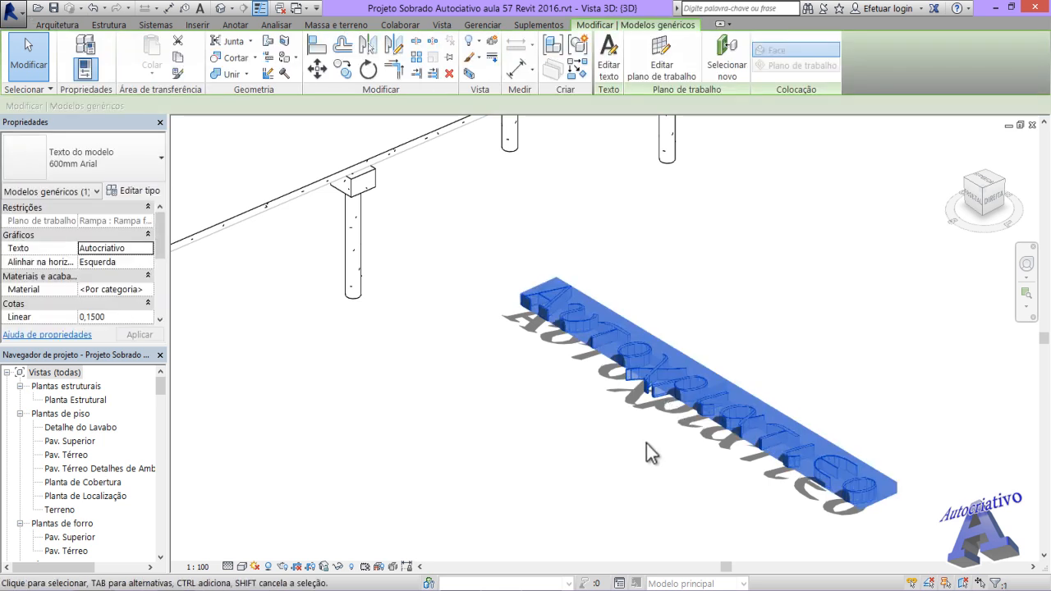
{"action": "left_click", "coordinate": [150, 192]}
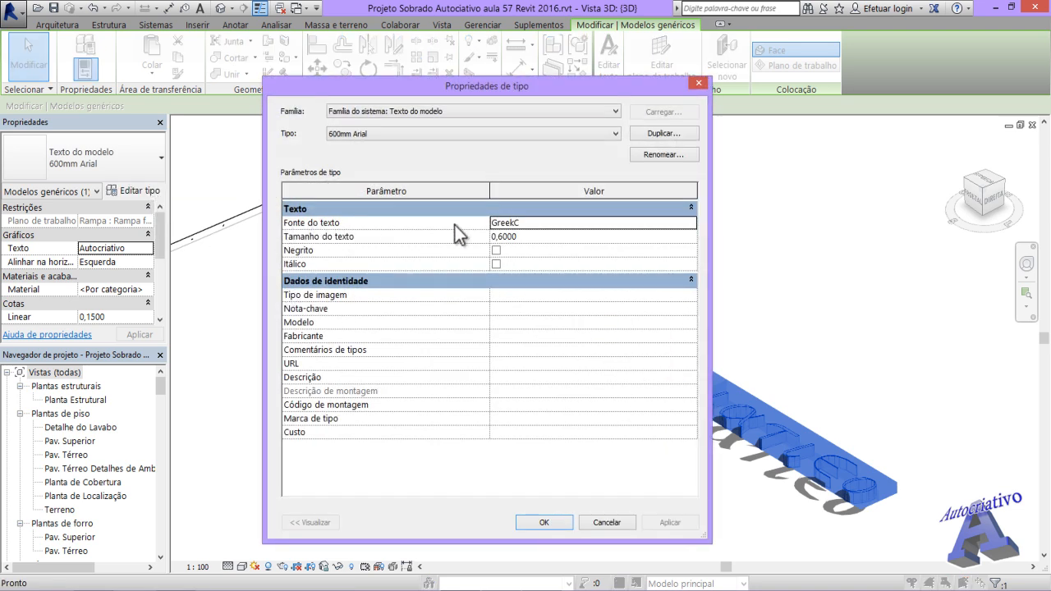
{"action": "left_click", "coordinate": [578, 227]}
{"action": "left_click", "coordinate": [689, 227]}
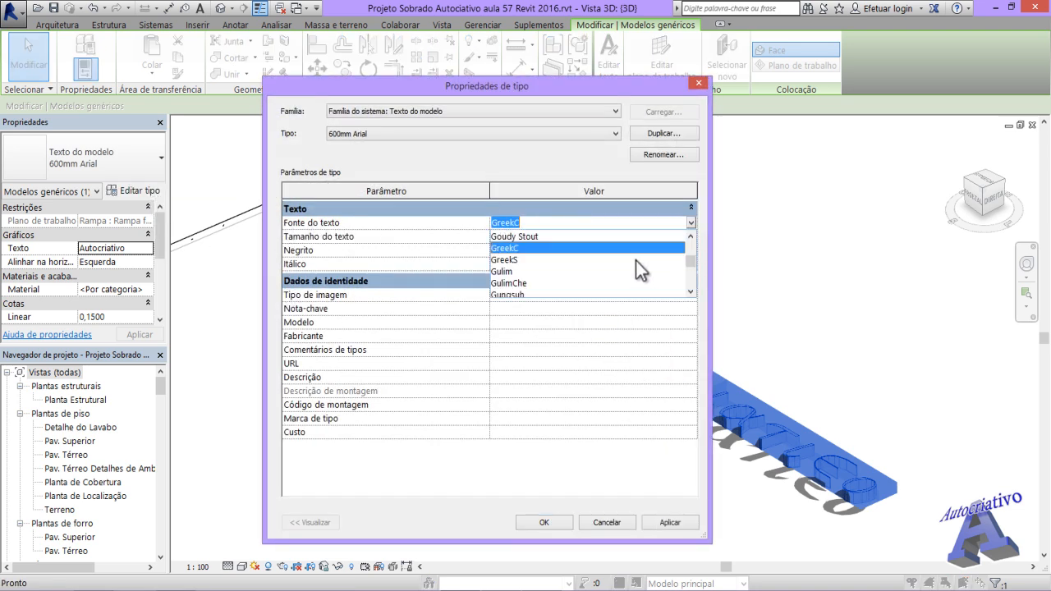
{"action": "type", "text": "Arial"}
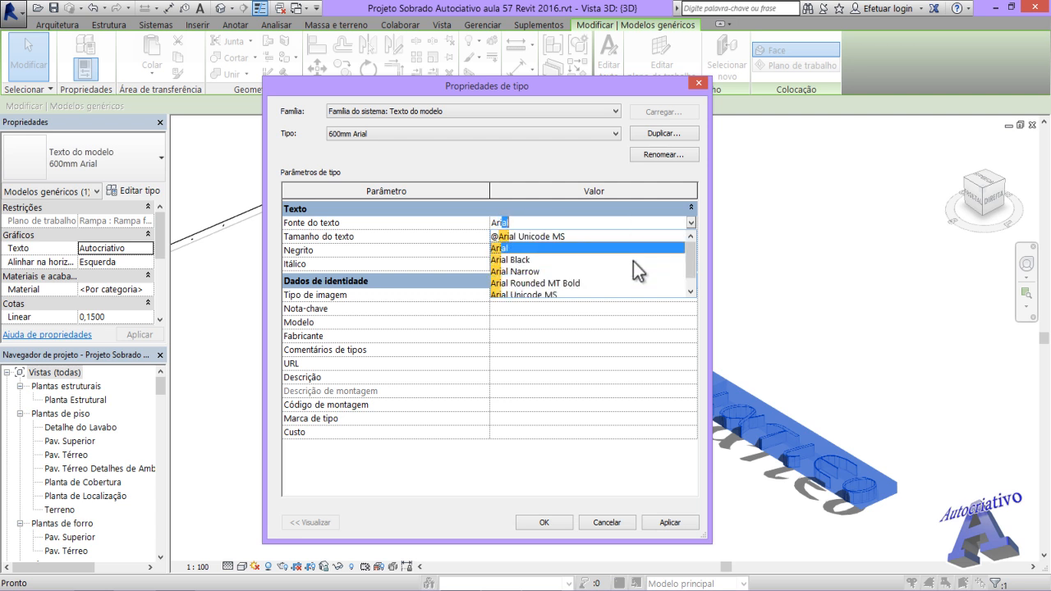
{"action": "left_click", "coordinate": [512, 248]}
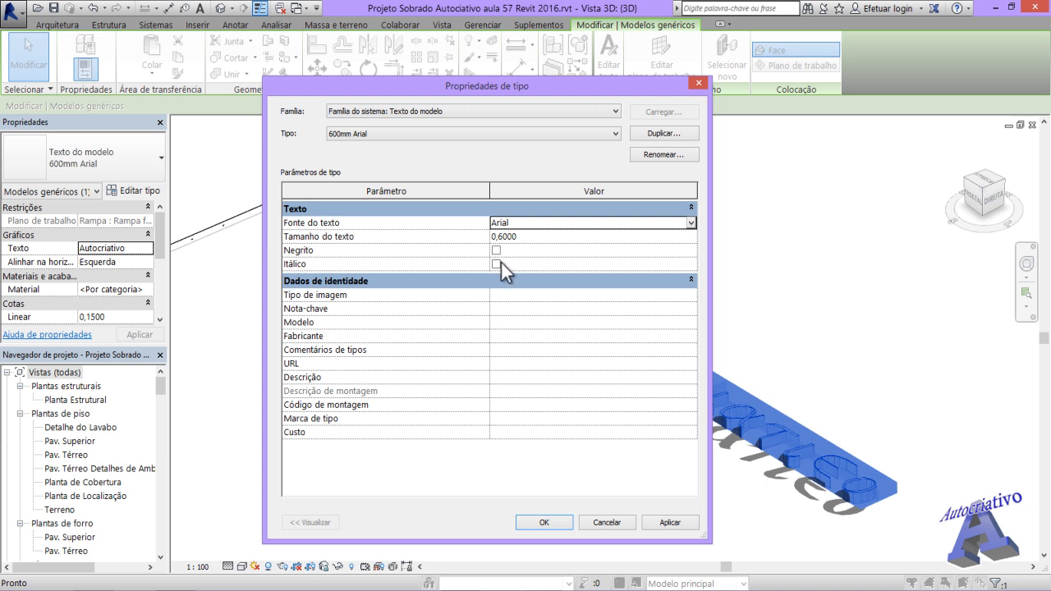
{"action": "left_click", "coordinate": [668, 521]}
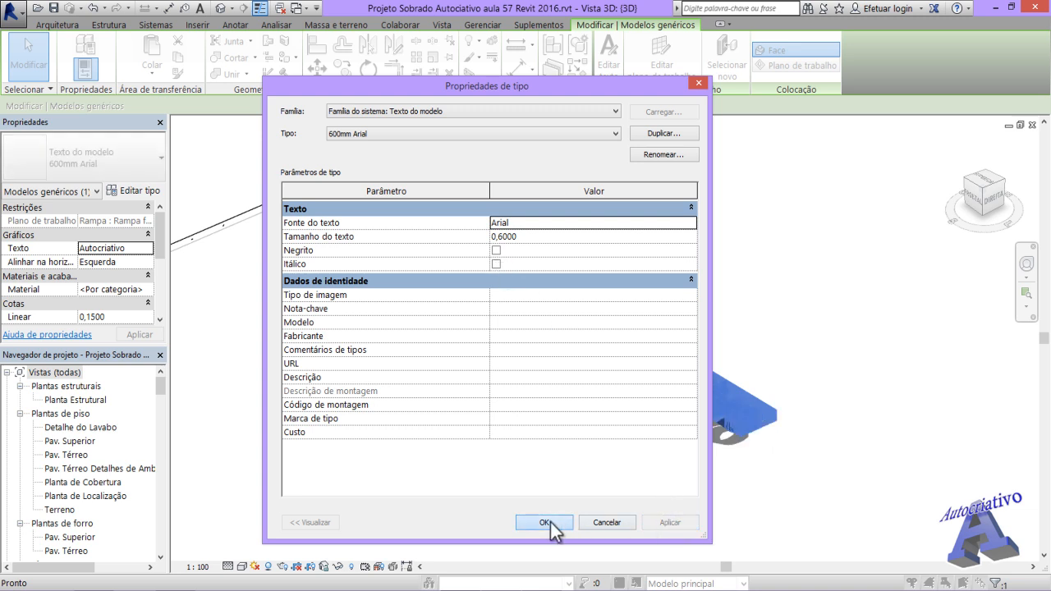
{"action": "left_click", "coordinate": [546, 523]}
{"action": "left_click", "coordinate": [635, 479]}
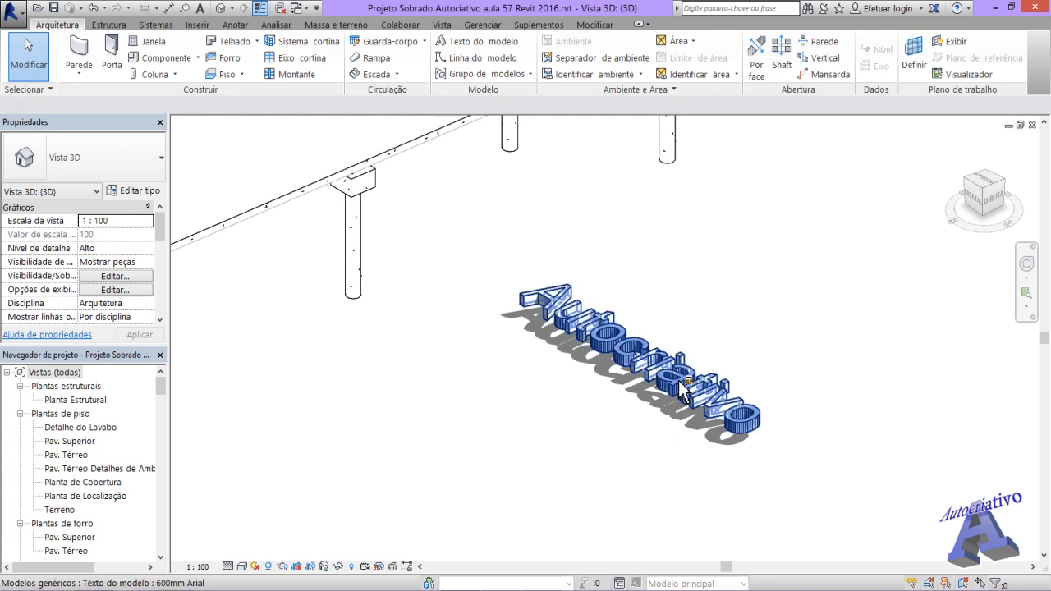
Step: Set the linear depth of the Autocriativo model text to 0,25
{"action": "middle_click_drag", "start_coordinate": [684, 393], "coordinate": [559, 399], "text": "shift"}
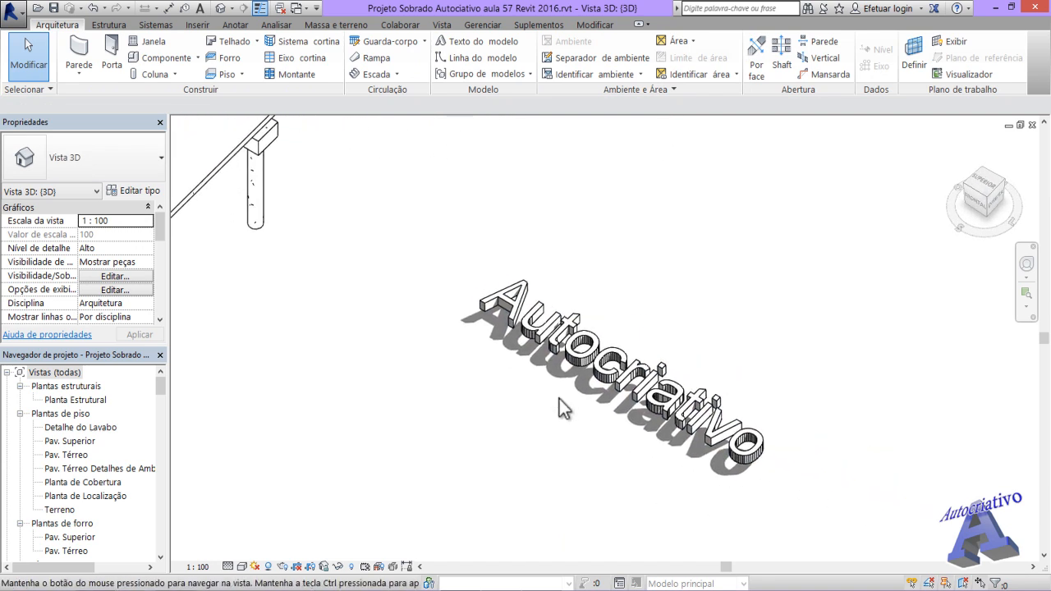
{"action": "scroll", "coordinate": [559, 399], "scroll_direction": "up", "scroll_amount": 5}
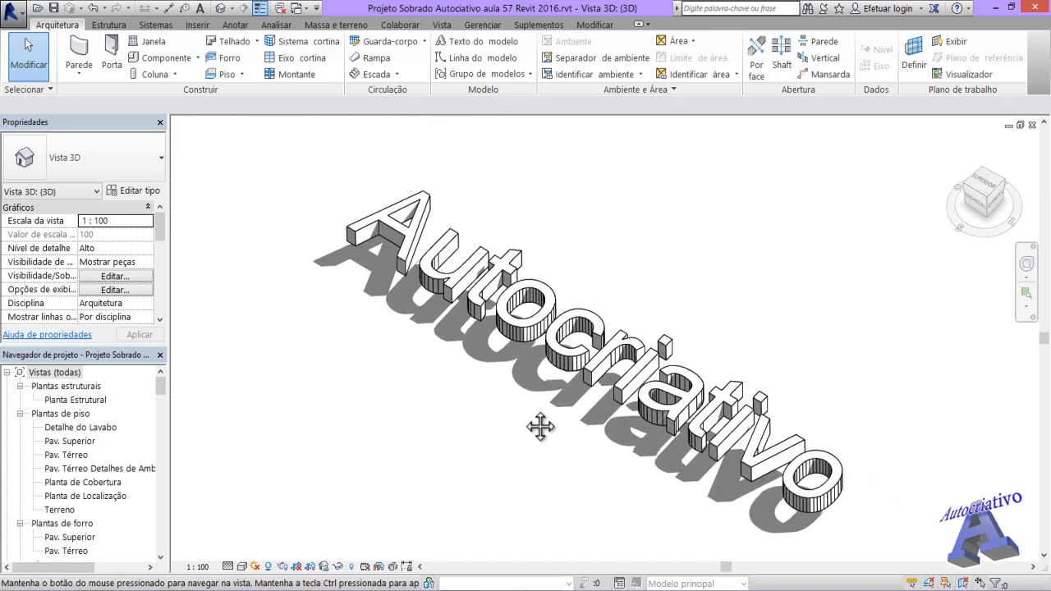
{"action": "left_click", "coordinate": [578, 359]}
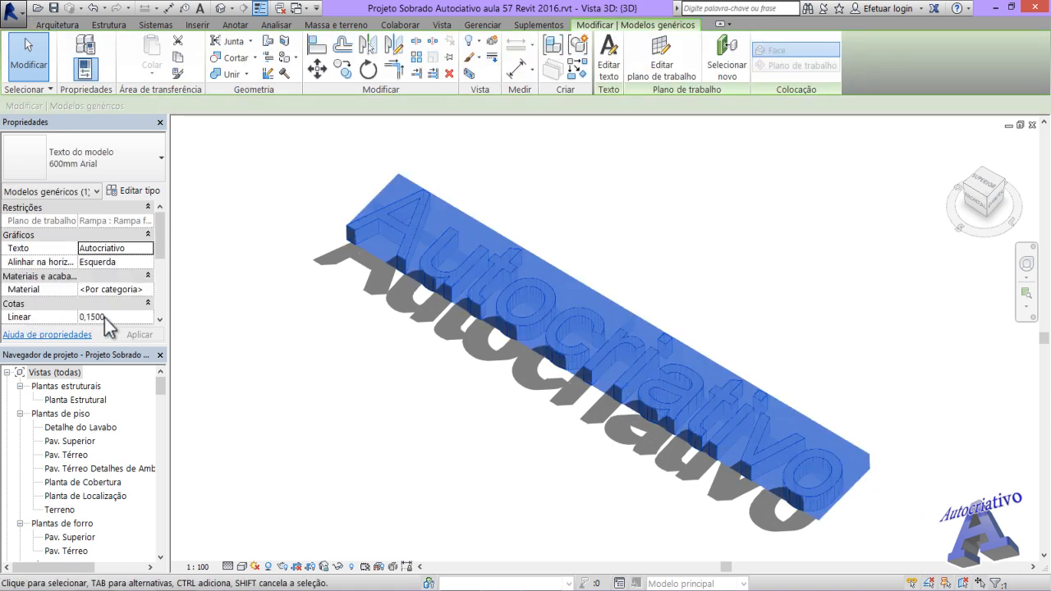
{"action": "left_click", "coordinate": [92, 317]}
{"action": "left_click_drag", "start_coordinate": [90, 317], "coordinate": [134, 317]}
{"action": "type", "text": "0,2"}
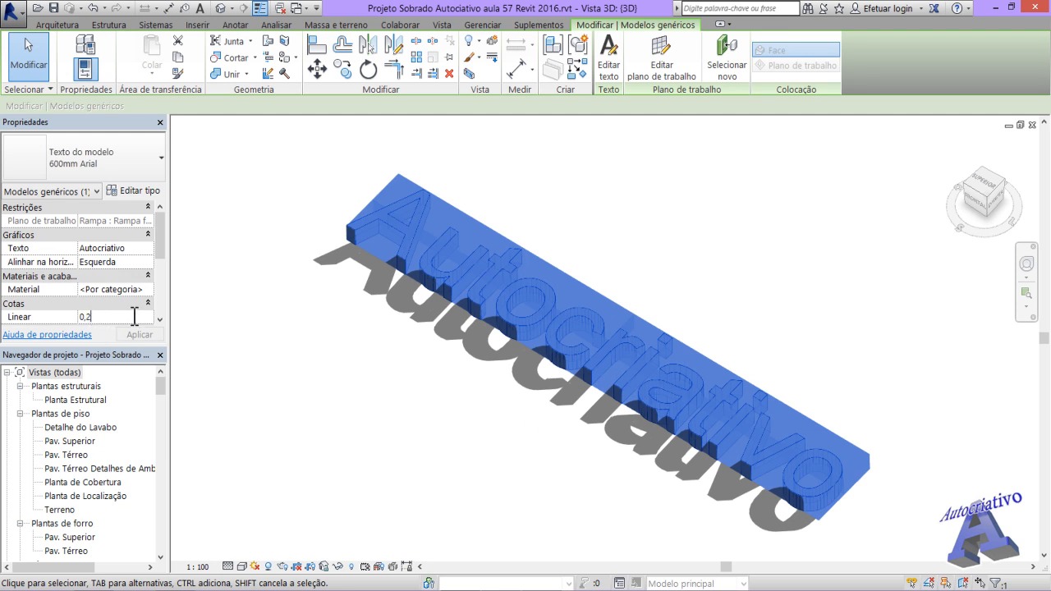
{"action": "type", "text": "5"}
{"action": "left_click", "coordinate": [152, 335]}
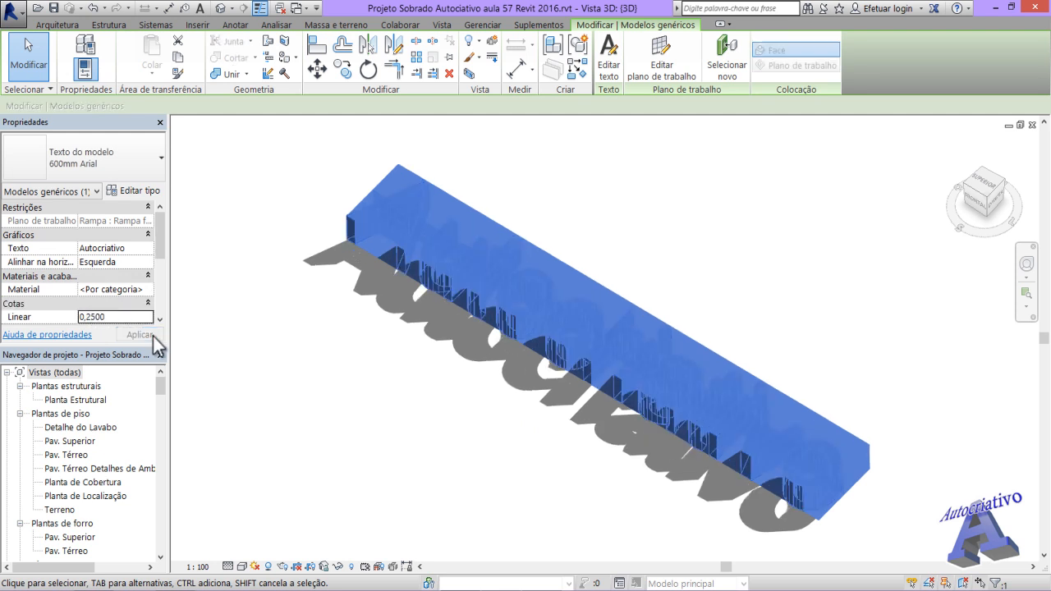
{"action": "left_click", "coordinate": [367, 398]}
Step: Examine the thickened Autocriativo model text from an angle and from nearly overhead in the 3D view
{"action": "scroll", "coordinate": [546, 421], "scroll_direction": "up", "scroll_amount": 3}
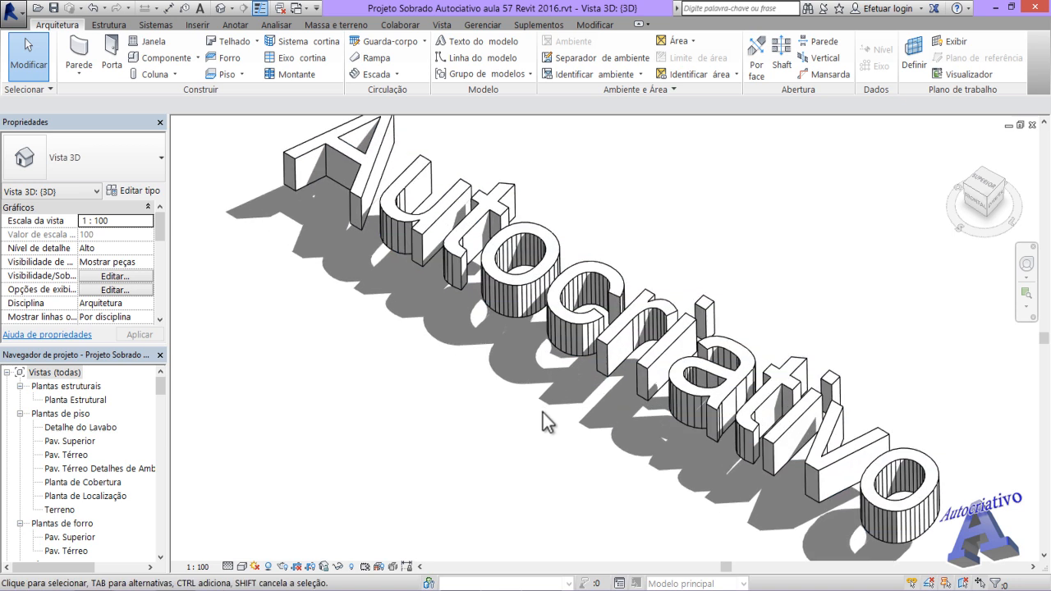
{"action": "middle_click_drag", "start_coordinate": [541, 413], "coordinate": [580, 403], "text": "shift"}
{"action": "scroll", "coordinate": [581, 402], "scroll_direction": "down", "scroll_amount": 2}
{"action": "middle_click_drag", "start_coordinate": [732, 342], "coordinate": [570, 535]}
{"action": "middle_click_drag", "start_coordinate": [589, 433], "coordinate": [596, 426], "text": "shift"}
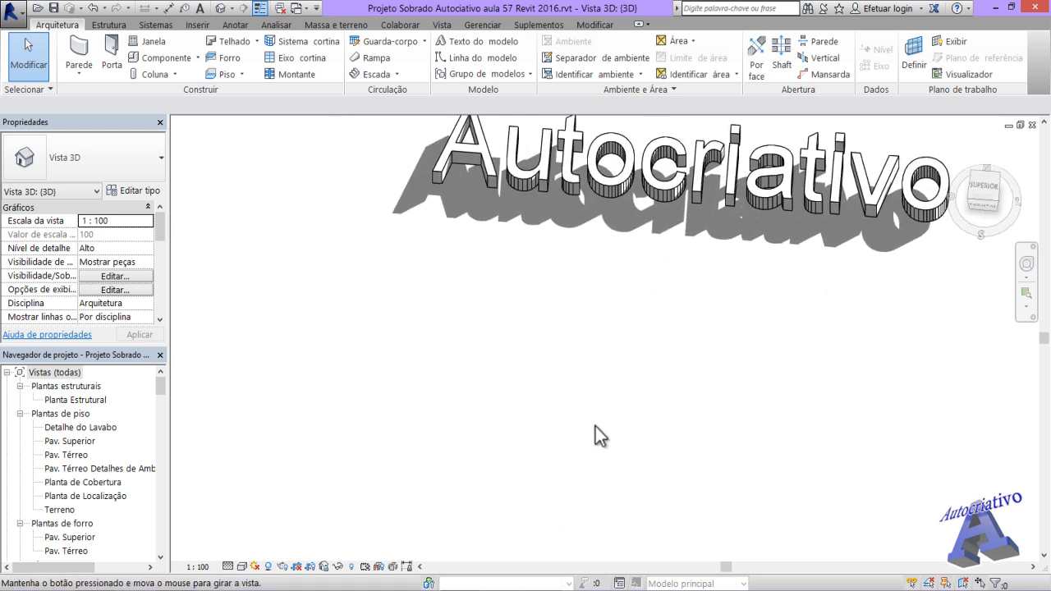
{"action": "middle_click_drag", "start_coordinate": [643, 400], "coordinate": [538, 526]}
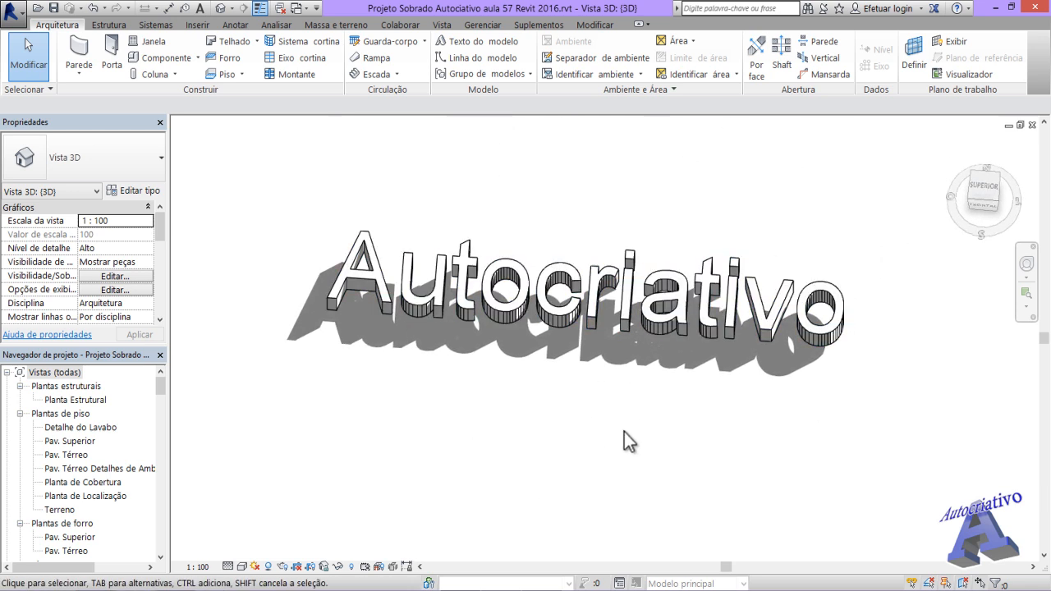
{"action": "scroll", "coordinate": [553, 415], "scroll_direction": "up", "scroll_amount": 3}
{"action": "middle_click_drag", "start_coordinate": [568, 423], "coordinate": [580, 472]}
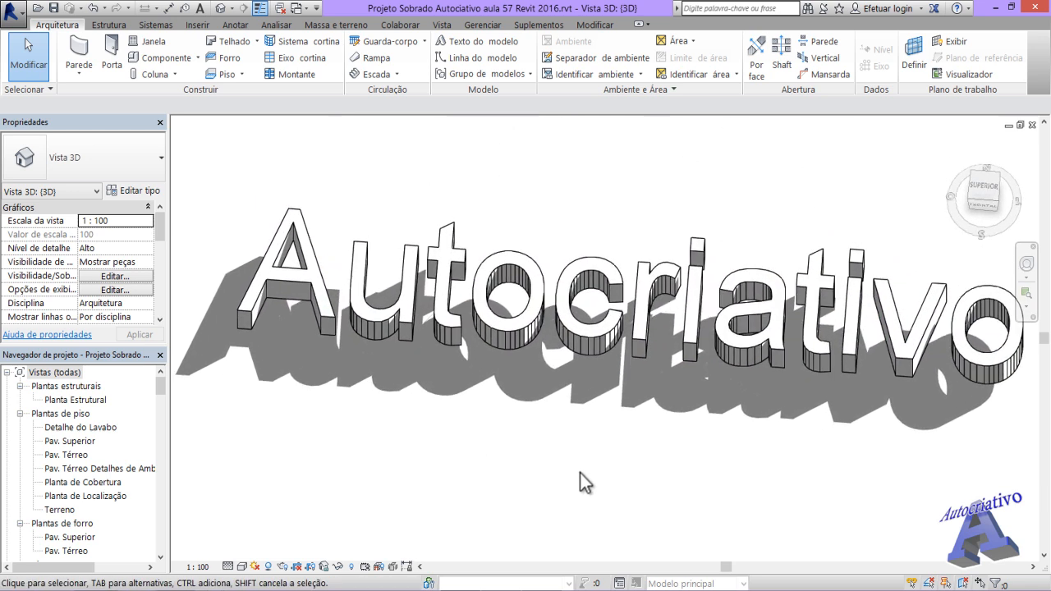
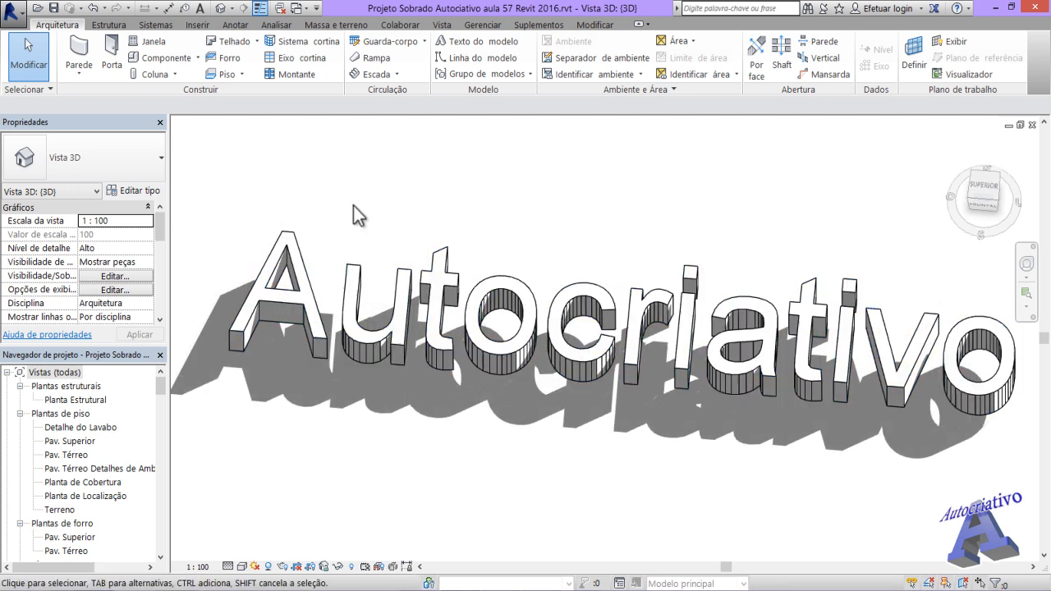
Step: Create a new family from the template Modelo genérico métrico.rft
{"action": "left_click", "coordinate": [12, 9]}
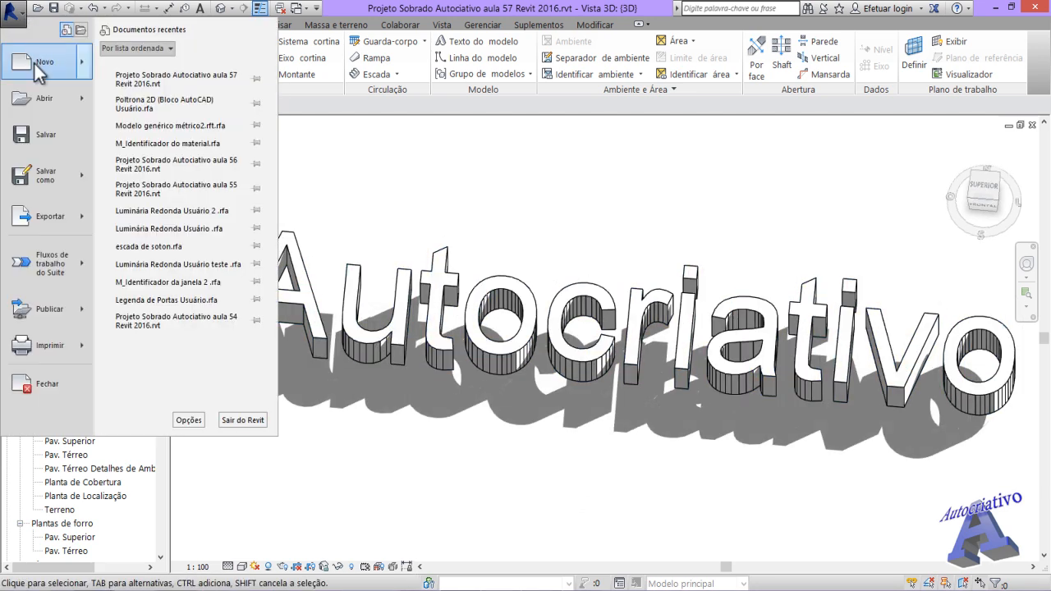
{"action": "mouse_move", "coordinate": [34, 62]}
{"action": "left_click", "coordinate": [155, 101]}
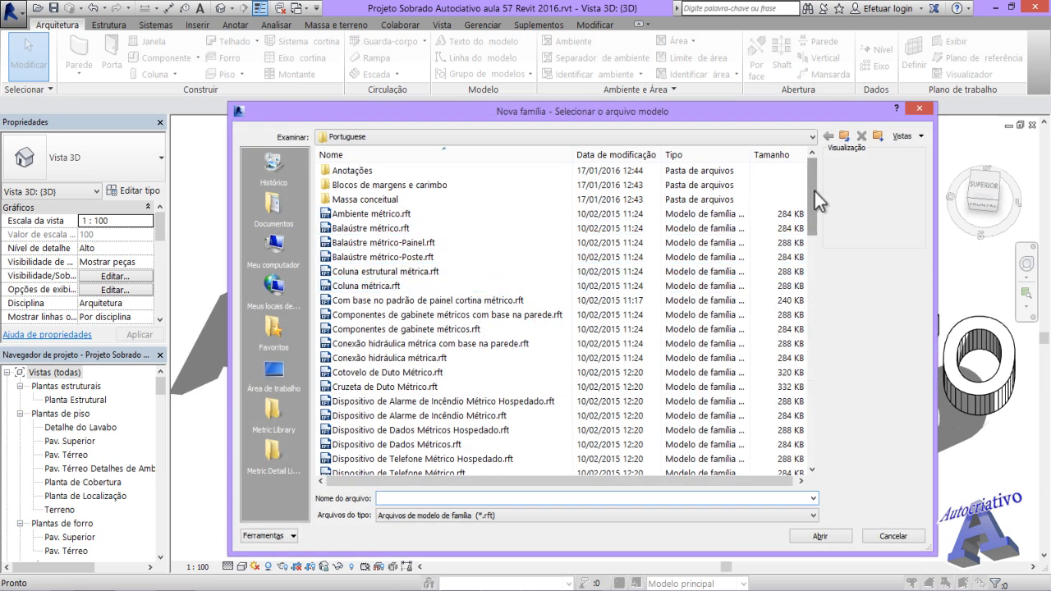
{"action": "left_click_drag", "start_coordinate": [814, 191], "coordinate": [808, 363]}
{"action": "left_click", "coordinate": [393, 372]}
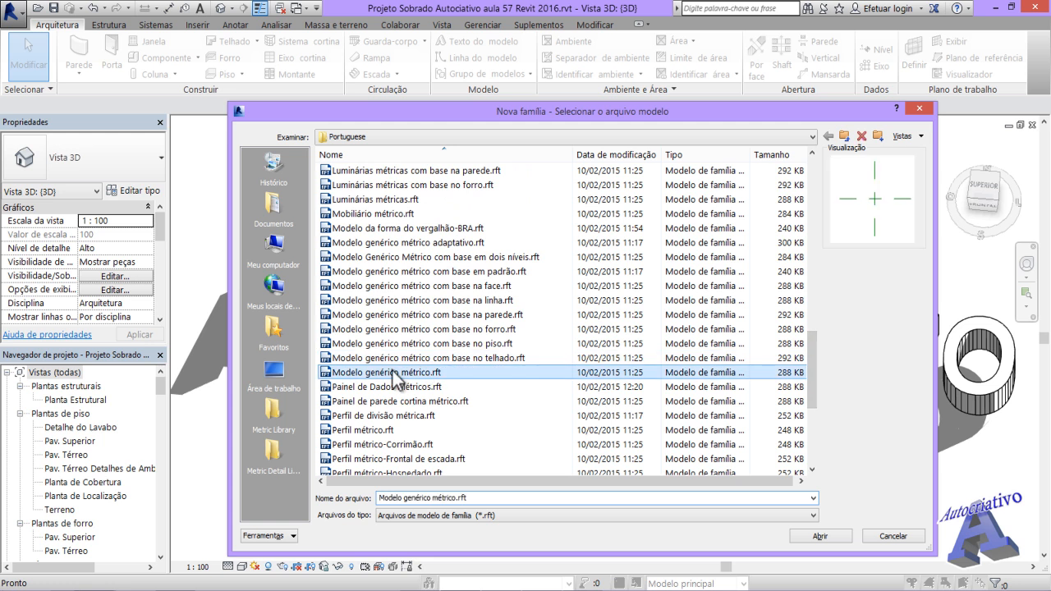
{"action": "double_click", "coordinate": [392, 372]}
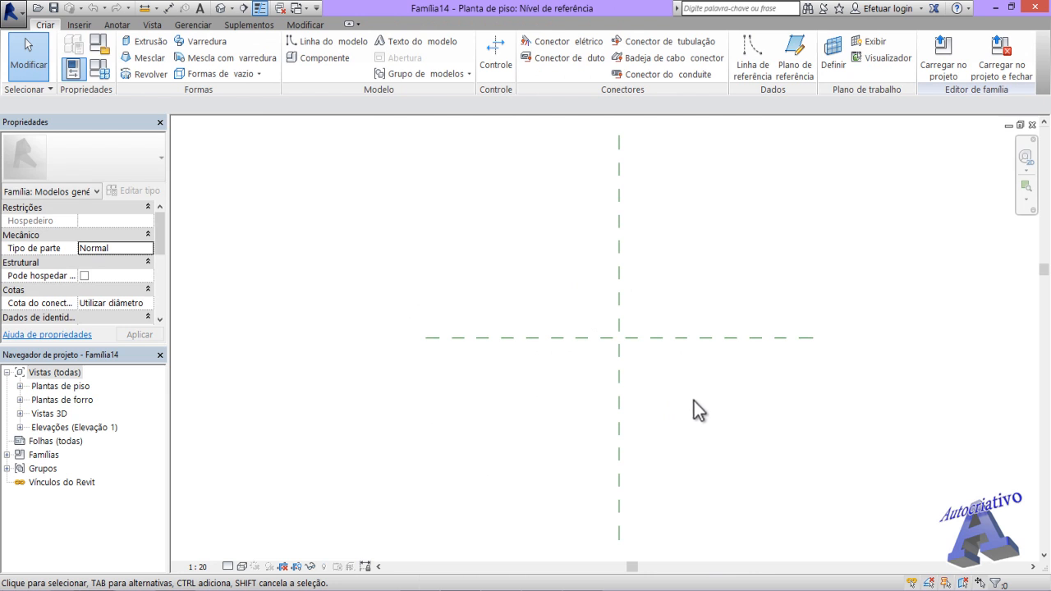
{"action": "middle_click_drag", "start_coordinate": [696, 401], "coordinate": [674, 400]}
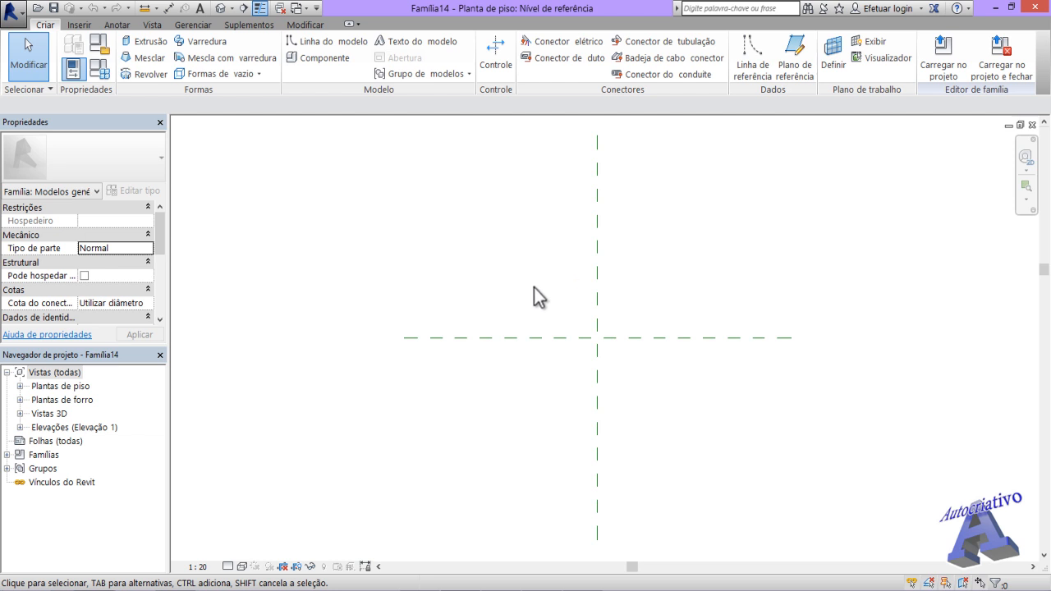
Step: Start an image import into the family's reference level plan and select Volkswagen56 limpa.png from the tema da aula 57 folder
{"action": "left_click", "coordinate": [79, 25]}
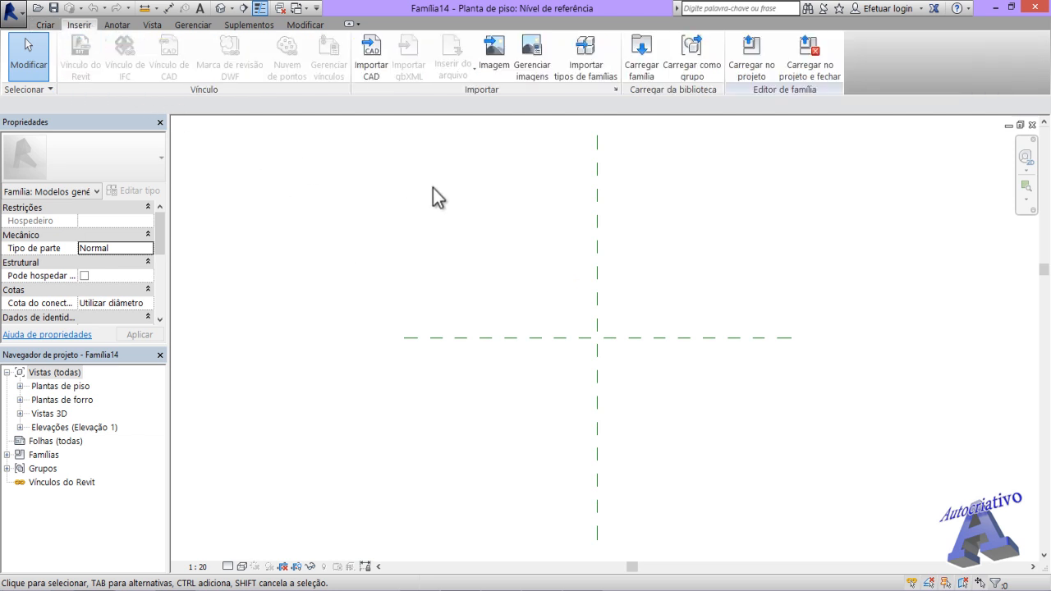
{"action": "left_click", "coordinate": [494, 66]}
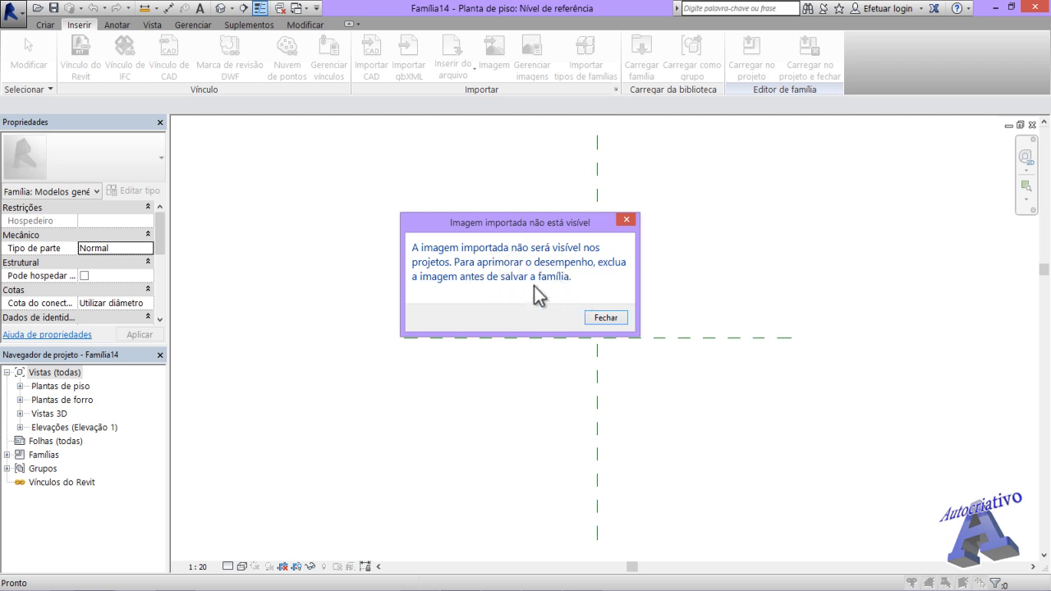
{"action": "left_click", "coordinate": [606, 318]}
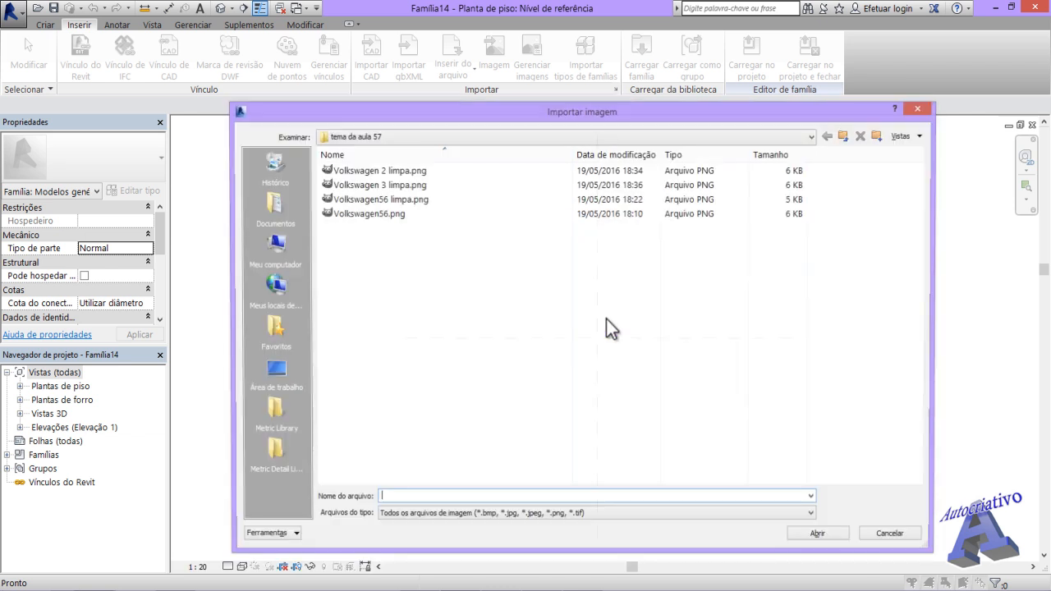
{"action": "left_click", "coordinate": [376, 210]}
{"action": "left_click", "coordinate": [377, 199]}
{"action": "left_click", "coordinate": [375, 188]}
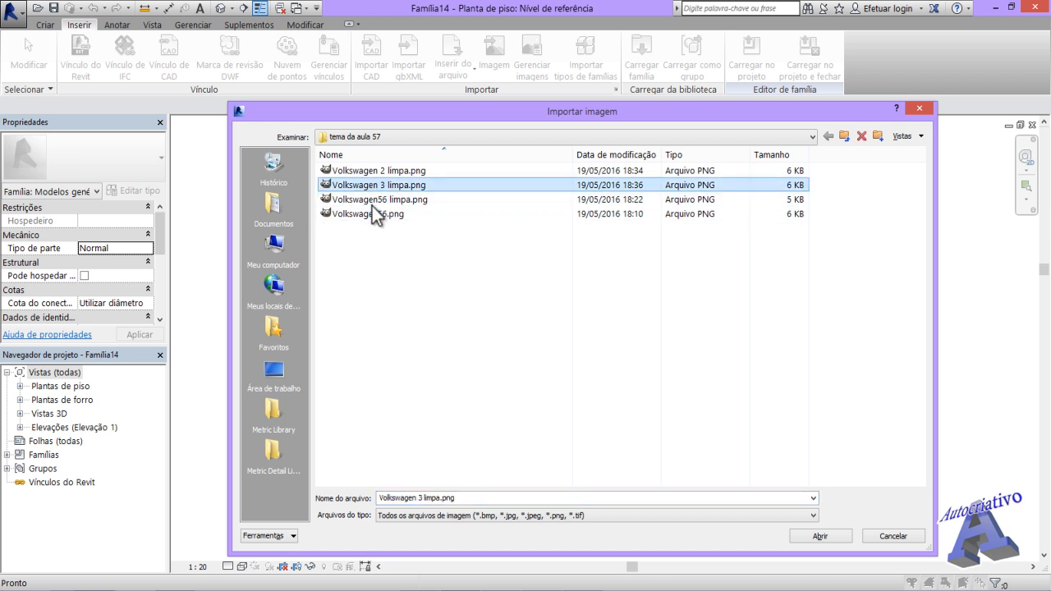
{"action": "left_click", "coordinate": [369, 201]}
{"action": "left_click", "coordinate": [367, 215]}
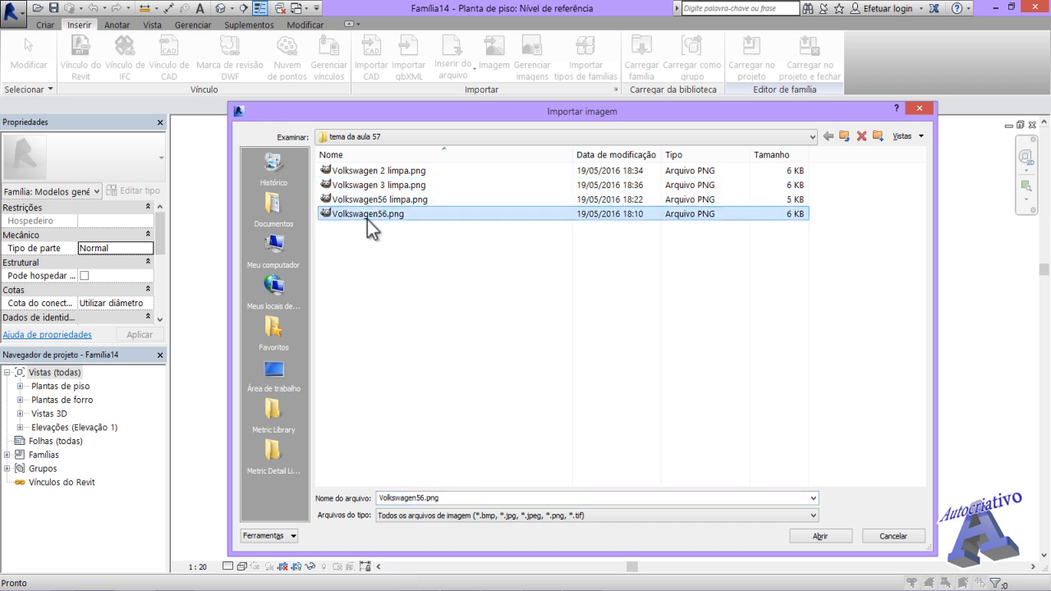
{"action": "left_click", "coordinate": [366, 201]}
{"action": "left_click", "coordinate": [364, 187]}
{"action": "left_click", "coordinate": [360, 172]}
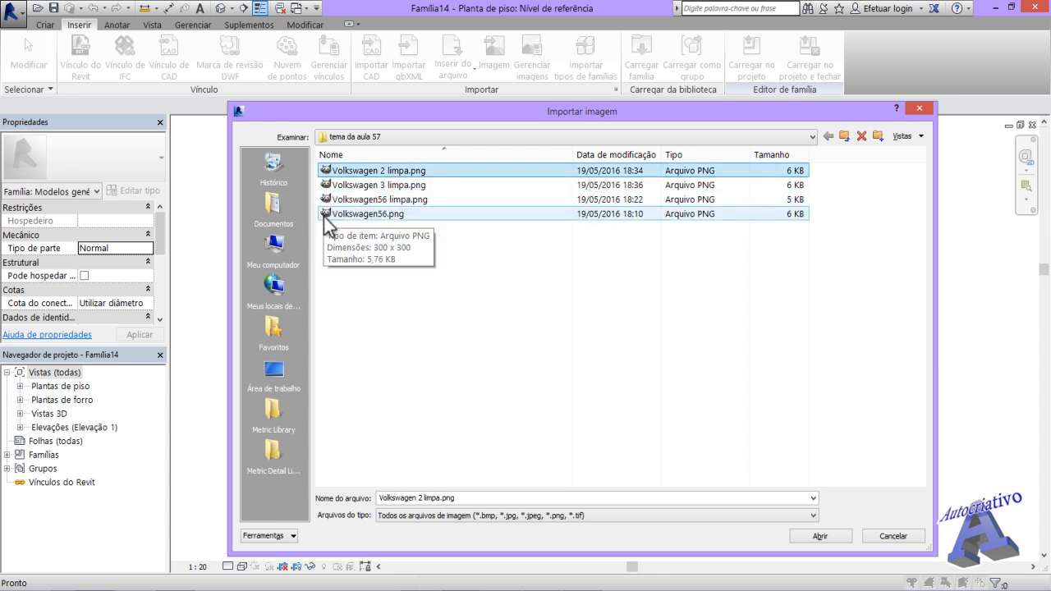
{"action": "left_click", "coordinate": [377, 204]}
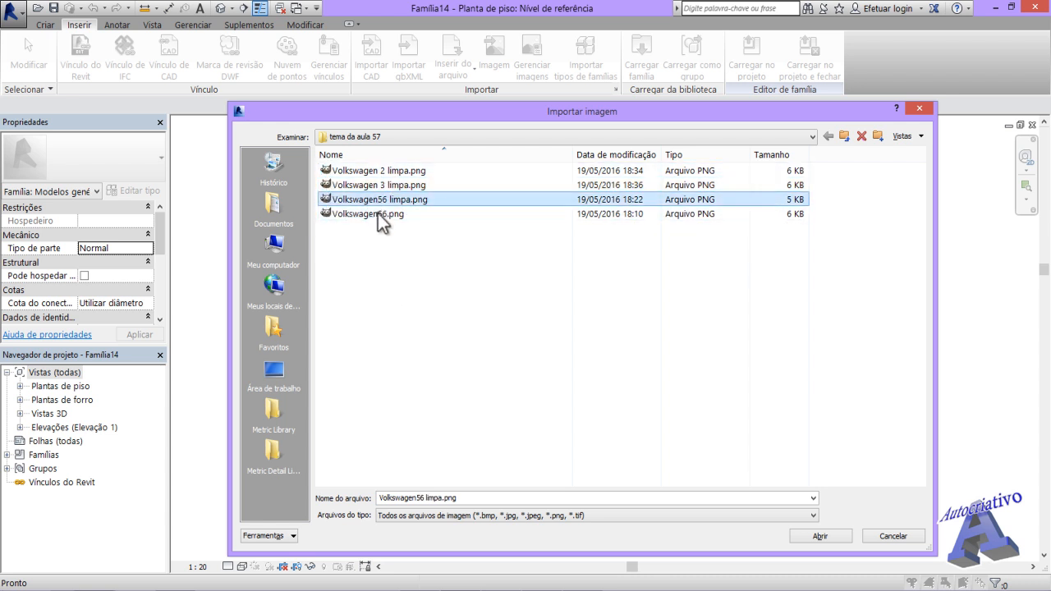
Step: Import the image Volkswagen56.png and place it centred on the intersection of the two reference planes
{"action": "left_click", "coordinate": [378, 215]}
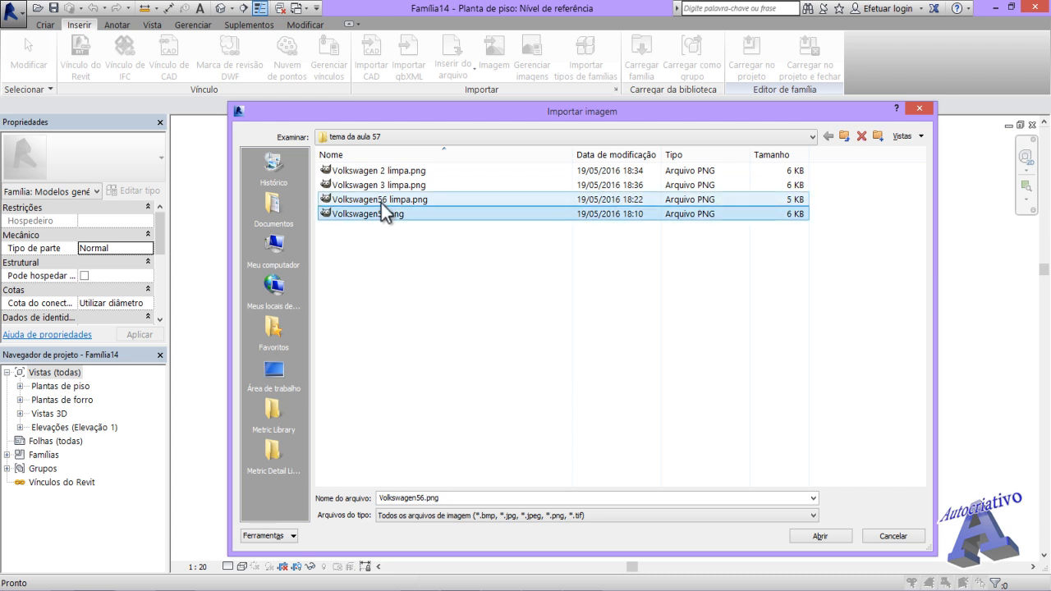
{"action": "double_click", "coordinate": [377, 215]}
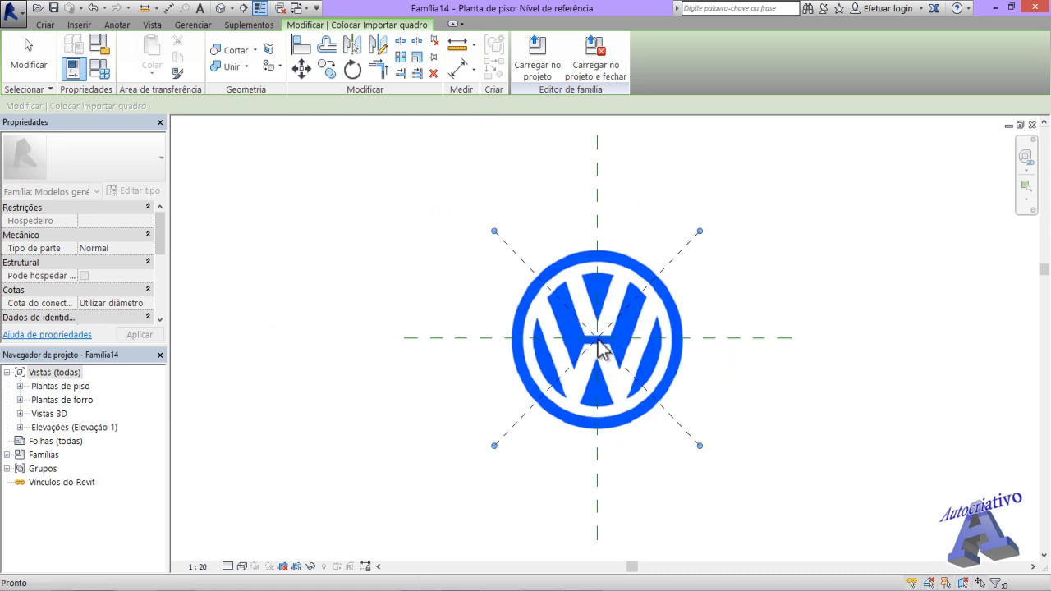
{"action": "left_click", "coordinate": [599, 343]}
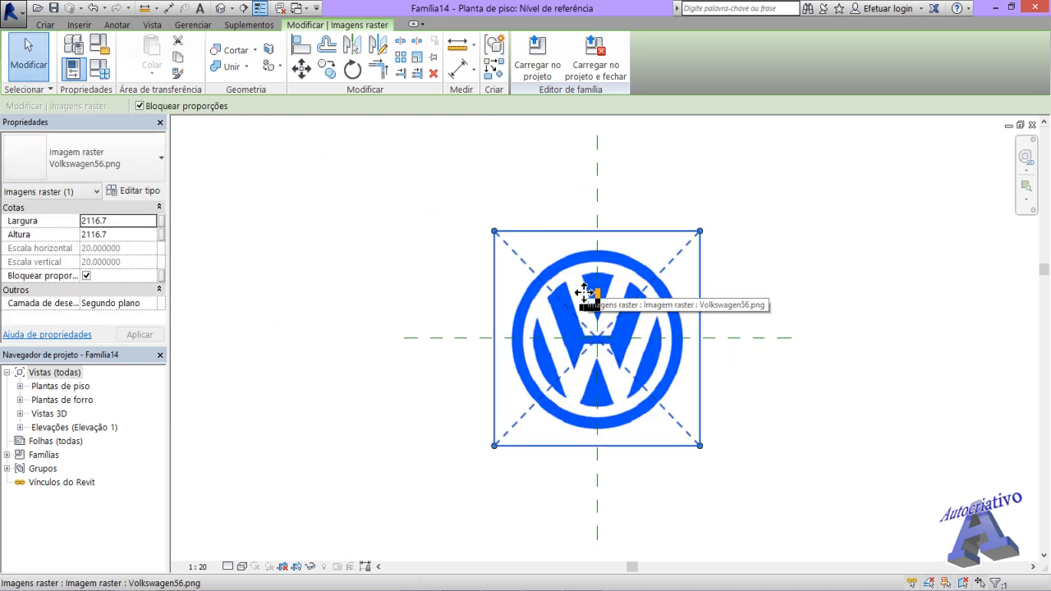
{"action": "key", "text": "Escape"}
Step: Set the project's linear units to metres (Metros) with the unit symbol m
{"action": "left_click", "coordinate": [193, 25]}
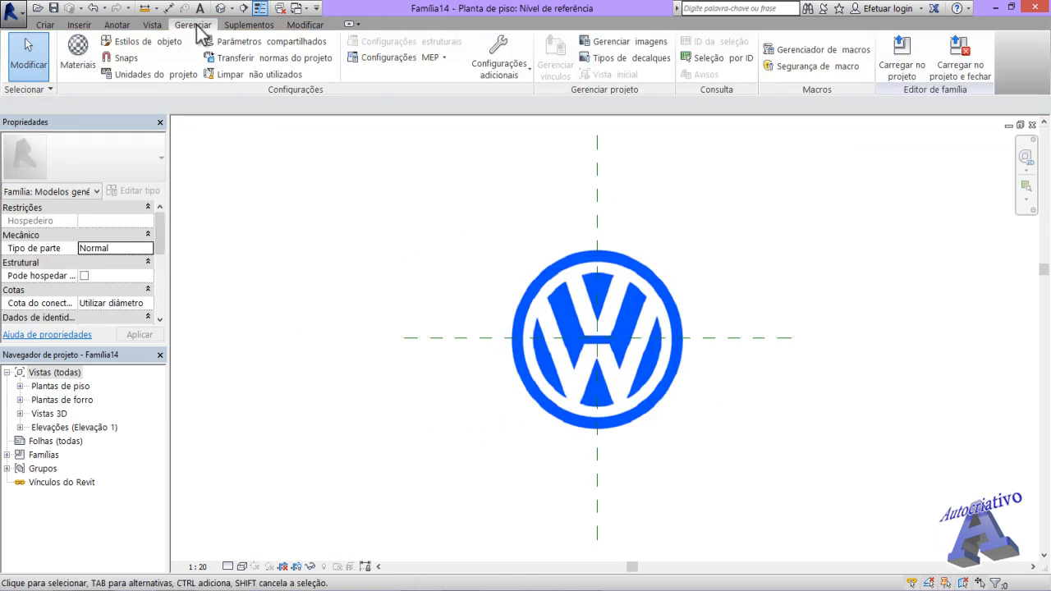
{"action": "left_click", "coordinate": [156, 74]}
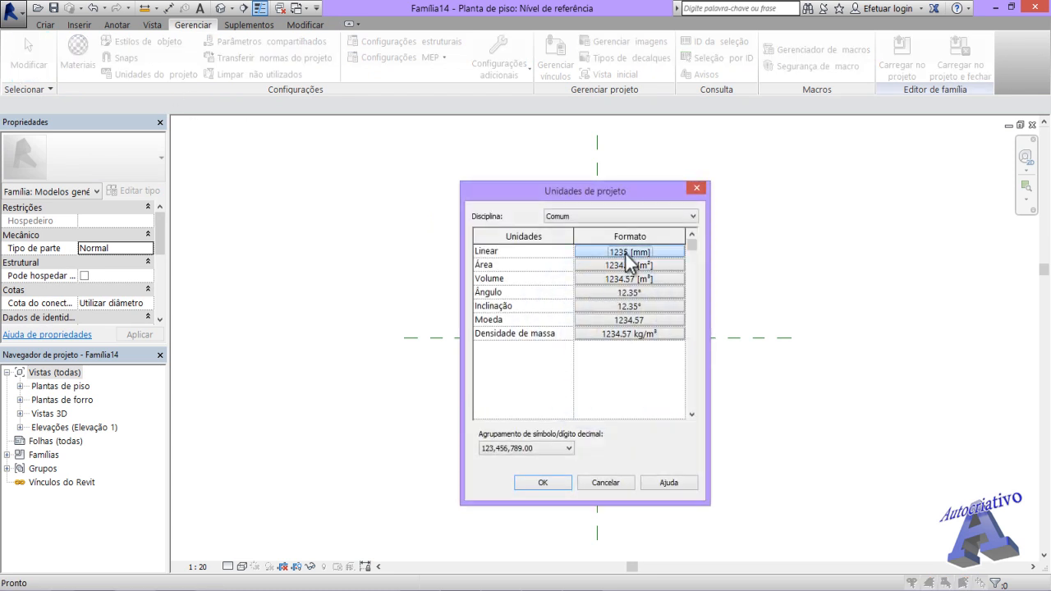
{"action": "left_click", "coordinate": [625, 250]}
{"action": "left_click", "coordinate": [597, 272]}
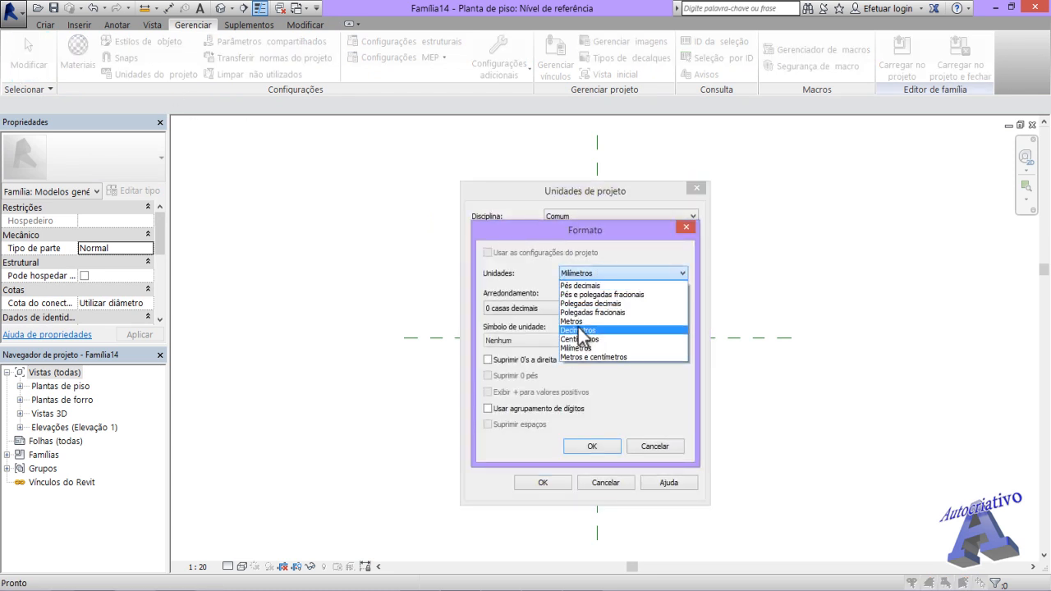
{"action": "left_click", "coordinate": [578, 323]}
{"action": "left_click", "coordinate": [562, 340]}
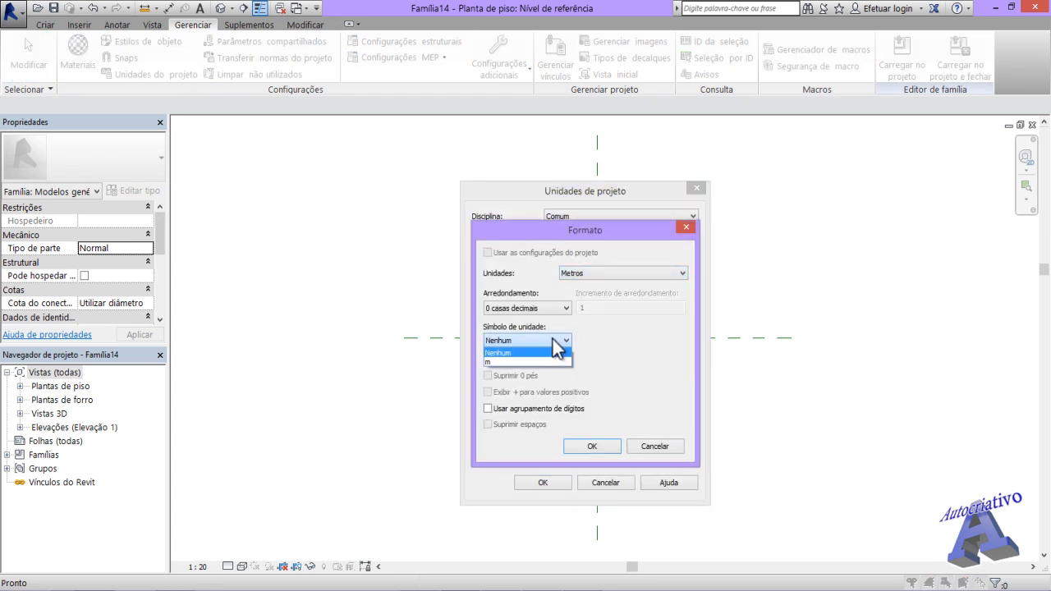
{"action": "left_click", "coordinate": [500, 362]}
{"action": "left_click", "coordinate": [593, 447]}
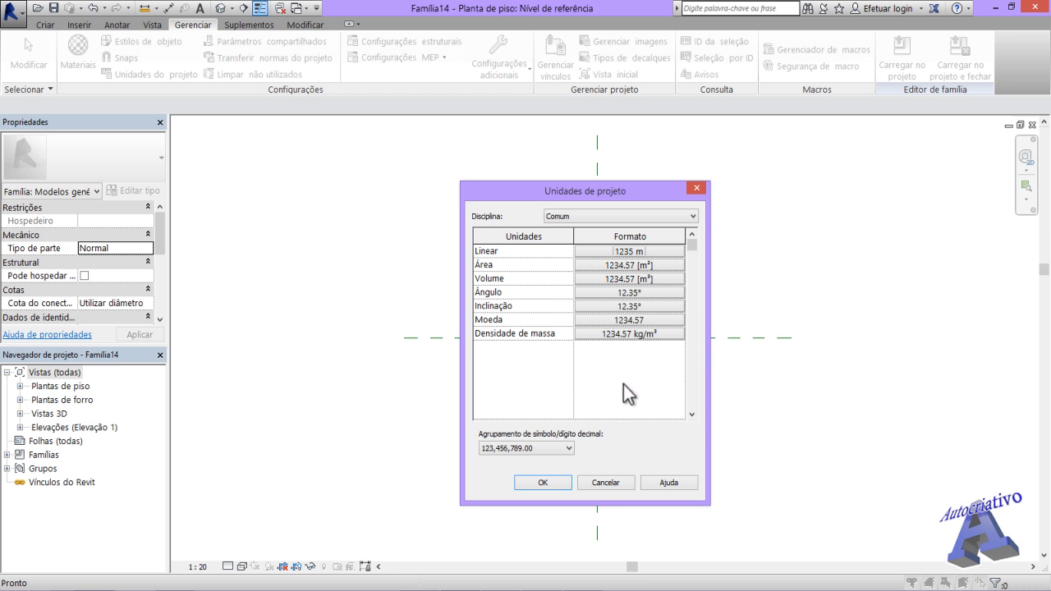
{"action": "left_click", "coordinate": [562, 482]}
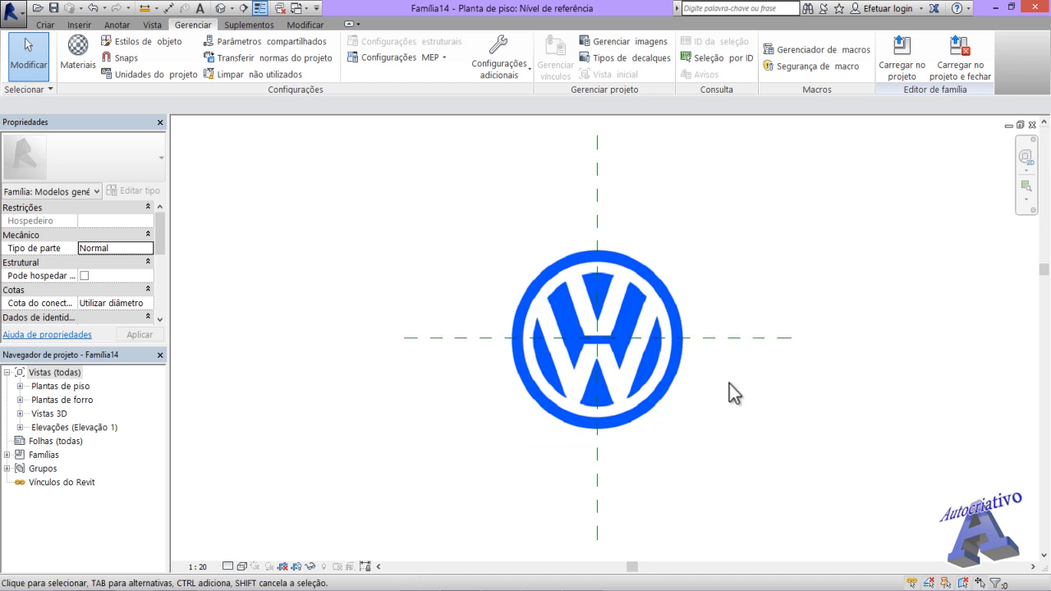
Step: Scale the logo image graphically from the outer ring's left edge, using its diameter as reference, to an image width of about 2.41 m
{"action": "left_click", "coordinate": [668, 393]}
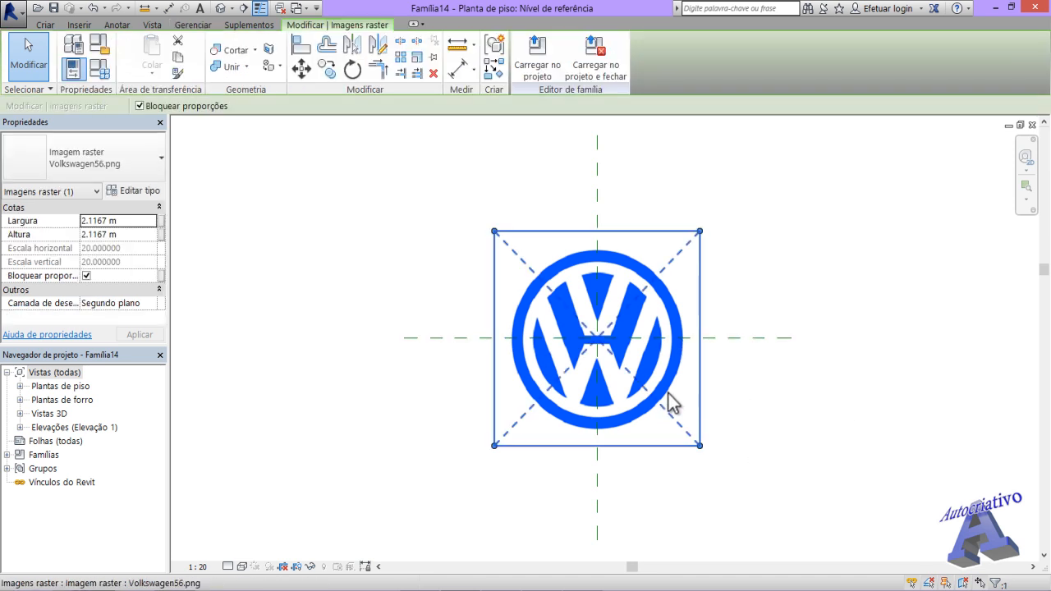
{"action": "left_click", "coordinate": [420, 58]}
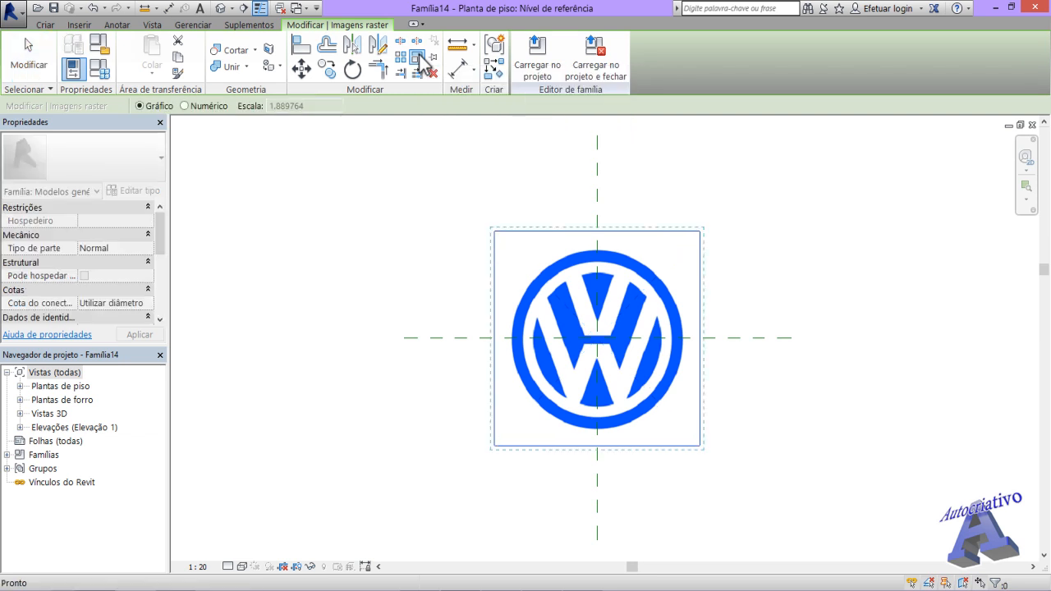
{"action": "scroll", "coordinate": [513, 337], "scroll_direction": "up", "scroll_amount": 2}
{"action": "left_click", "coordinate": [513, 340]}
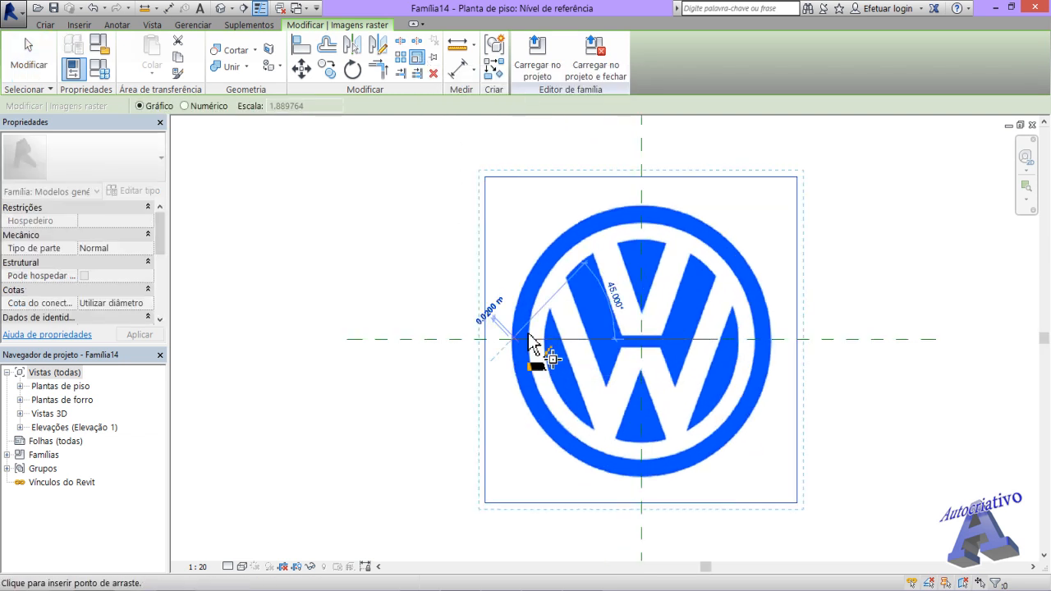
{"action": "left_click", "coordinate": [772, 340]}
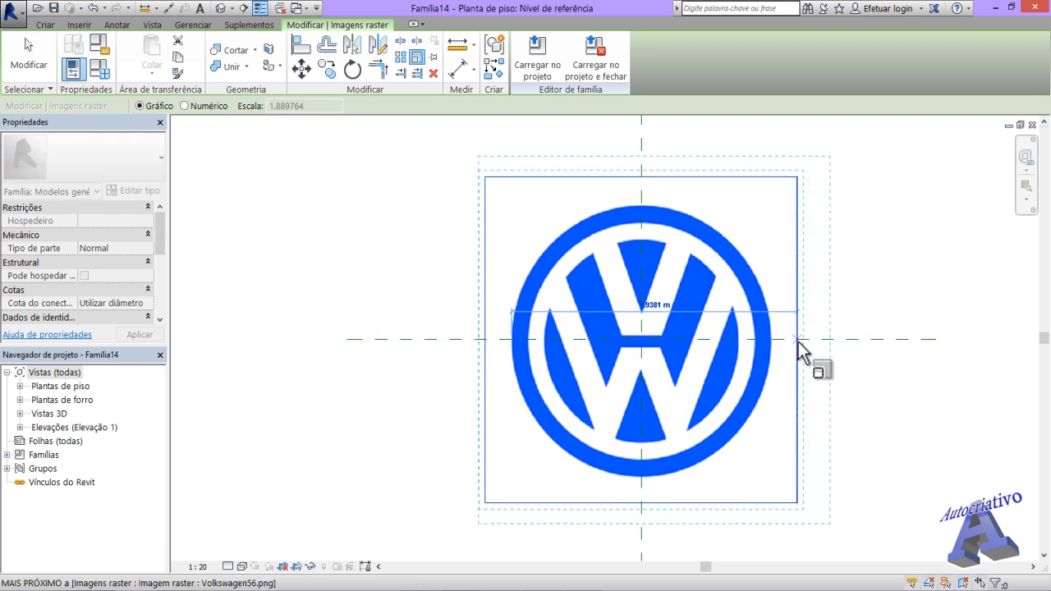
{"action": "left_click", "coordinate": [849, 348]}
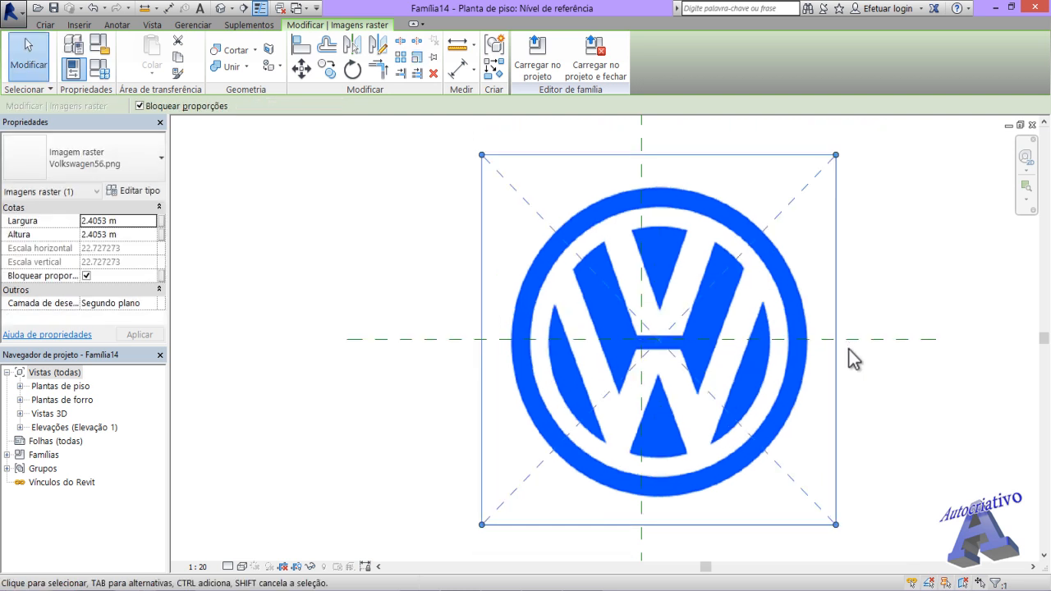
{"action": "scroll", "coordinate": [869, 327], "scroll_direction": "down", "scroll_amount": 1}
{"action": "middle_click_drag", "start_coordinate": [868, 407], "coordinate": [811, 383]}
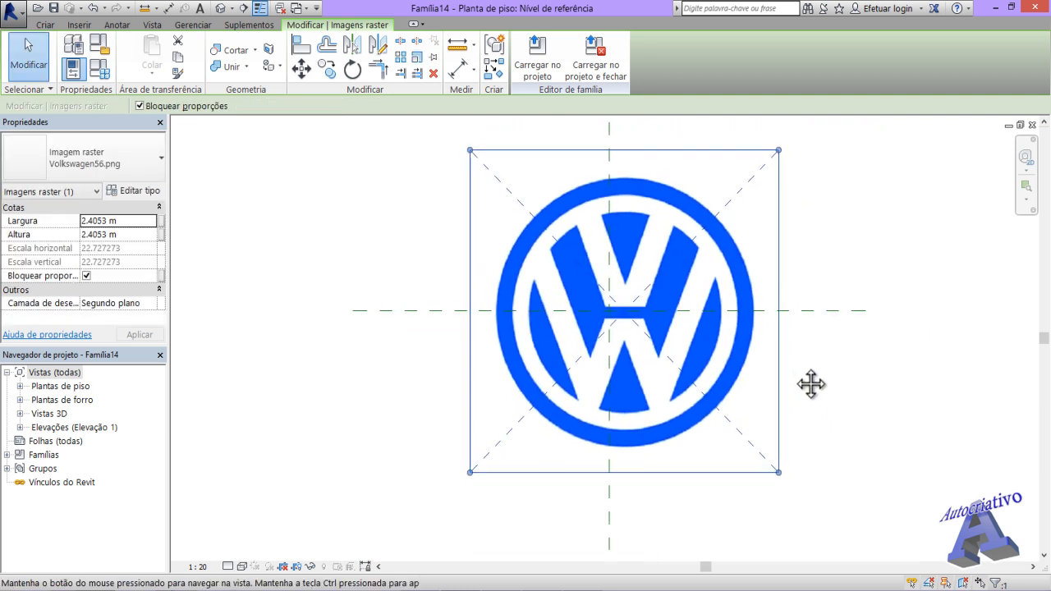
{"action": "left_click", "coordinate": [301, 68]}
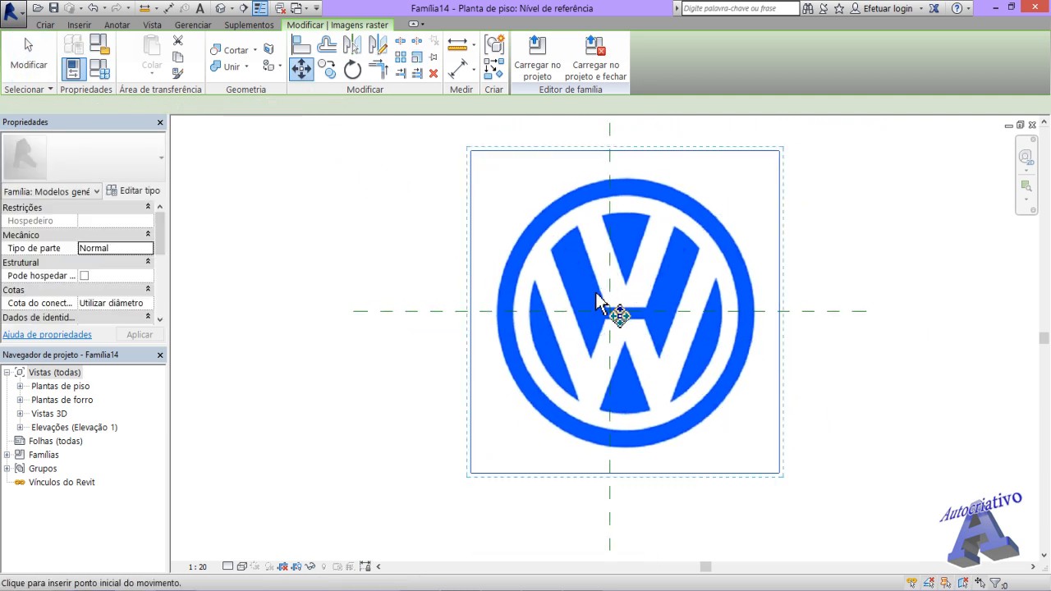
{"action": "scroll", "coordinate": [630, 313], "scroll_direction": "up", "scroll_amount": 3}
{"action": "scroll", "coordinate": [626, 314], "scroll_direction": "down", "scroll_amount": 3}
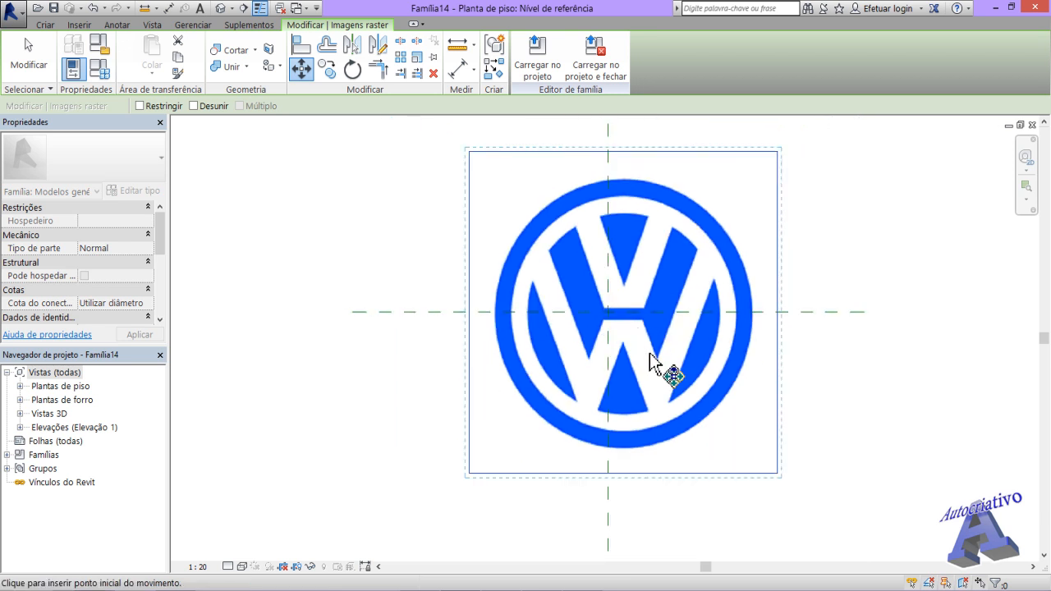
{"action": "key", "text": "Escape"}
{"action": "key", "text": "Escape"}
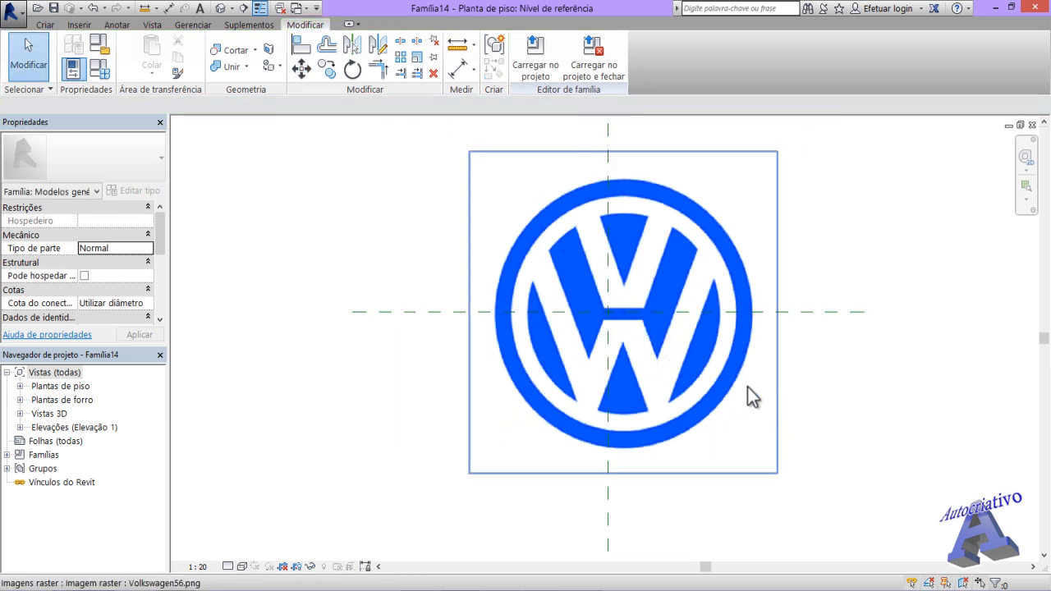
Step: Move the logo image horizontally so its centre sits on the intersection of the reference planes
{"action": "left_click", "coordinate": [747, 387]}
{"action": "left_click", "coordinate": [301, 69]}
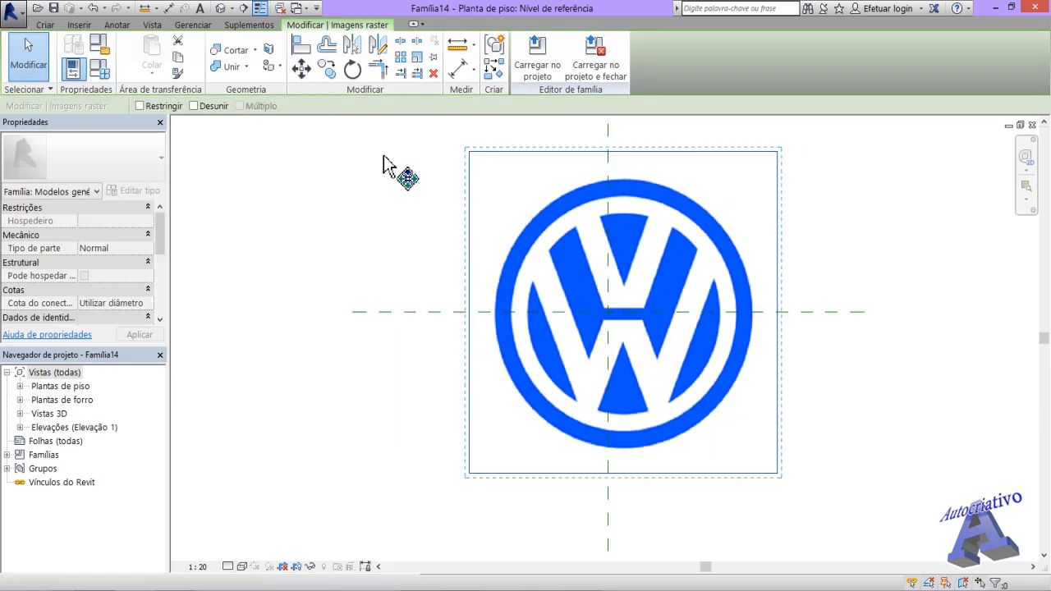
{"action": "left_click", "coordinate": [624, 312]}
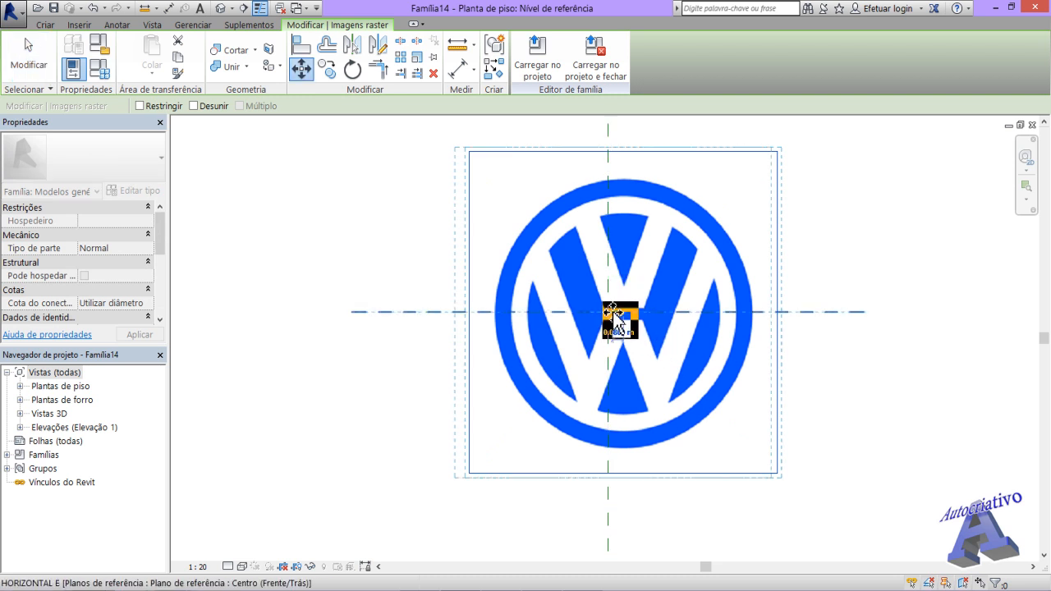
{"action": "left_click", "coordinate": [608, 312]}
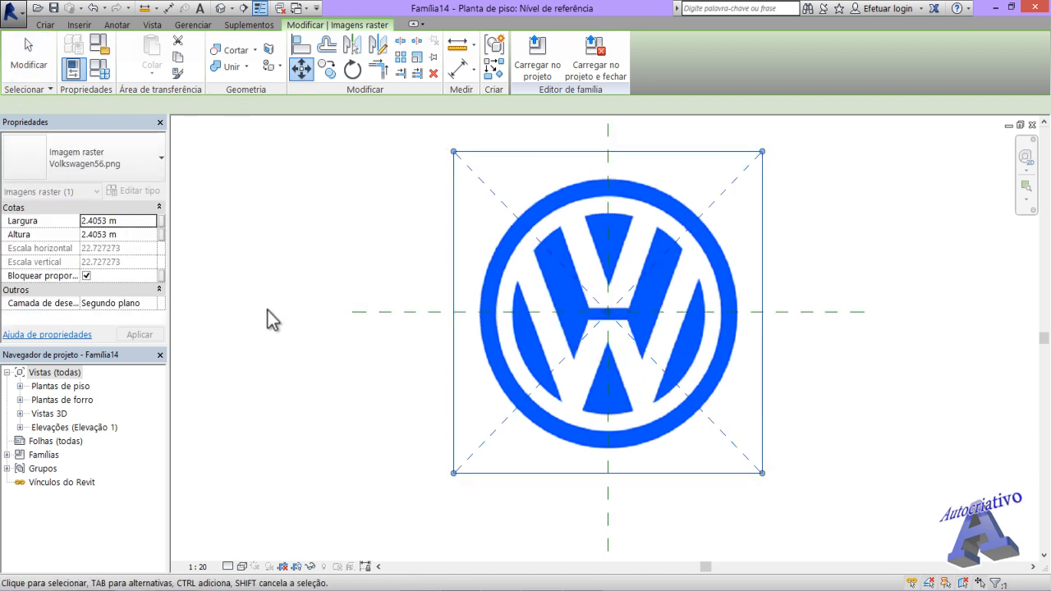
Step: Expand the floor plans (Plantas de piso) in the project browser and clear the selection
{"action": "left_click", "coordinate": [21, 387]}
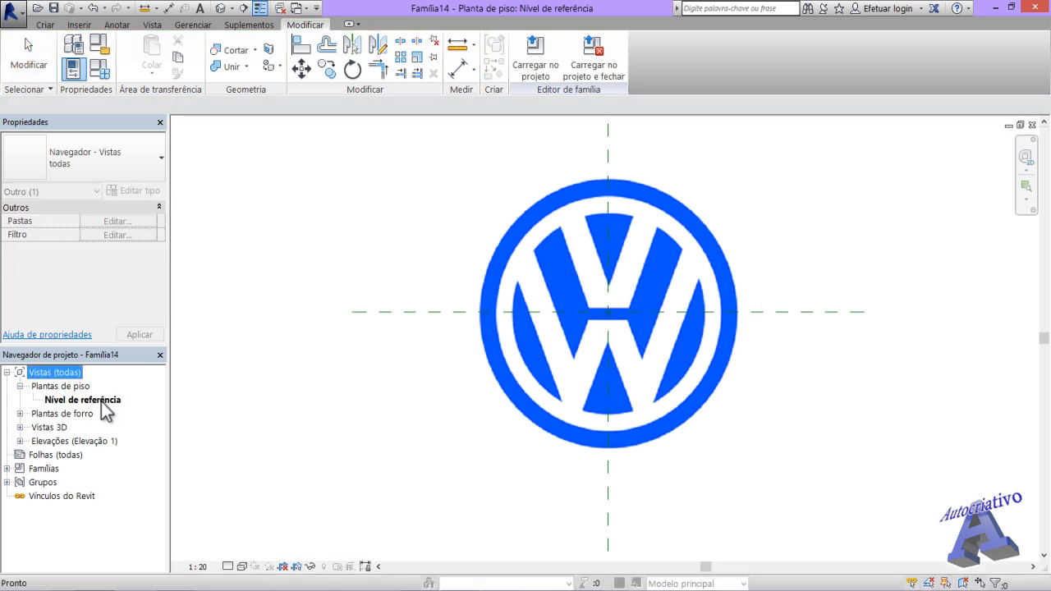
{"action": "left_click", "coordinate": [370, 416]}
{"action": "key", "text": "Escape"}
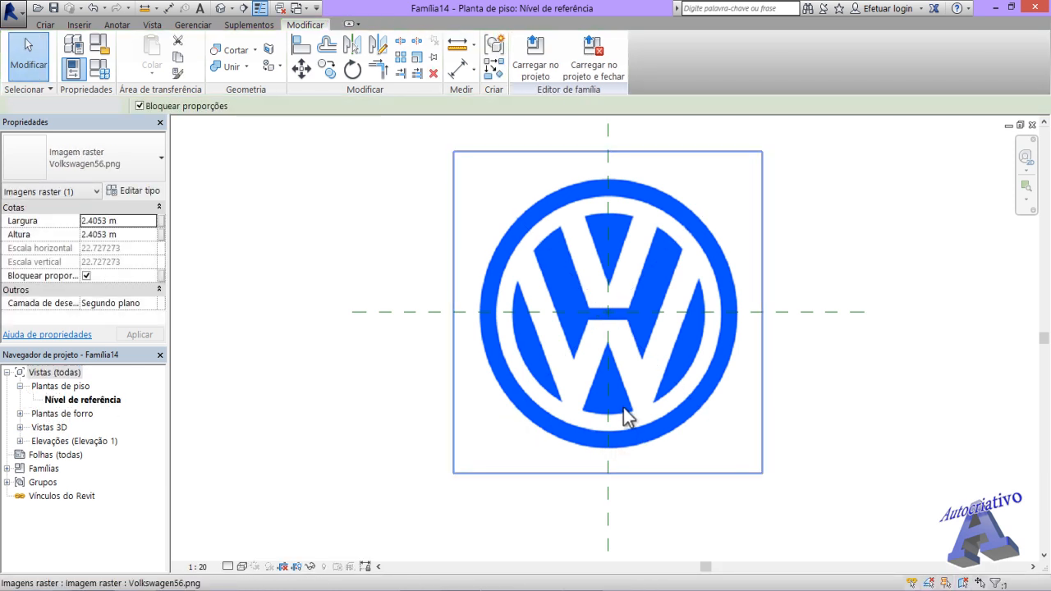
{"action": "scroll", "coordinate": [624, 415], "scroll_direction": "up", "scroll_amount": 1}
{"action": "middle_click_drag", "start_coordinate": [617, 382], "coordinate": [590, 414]}
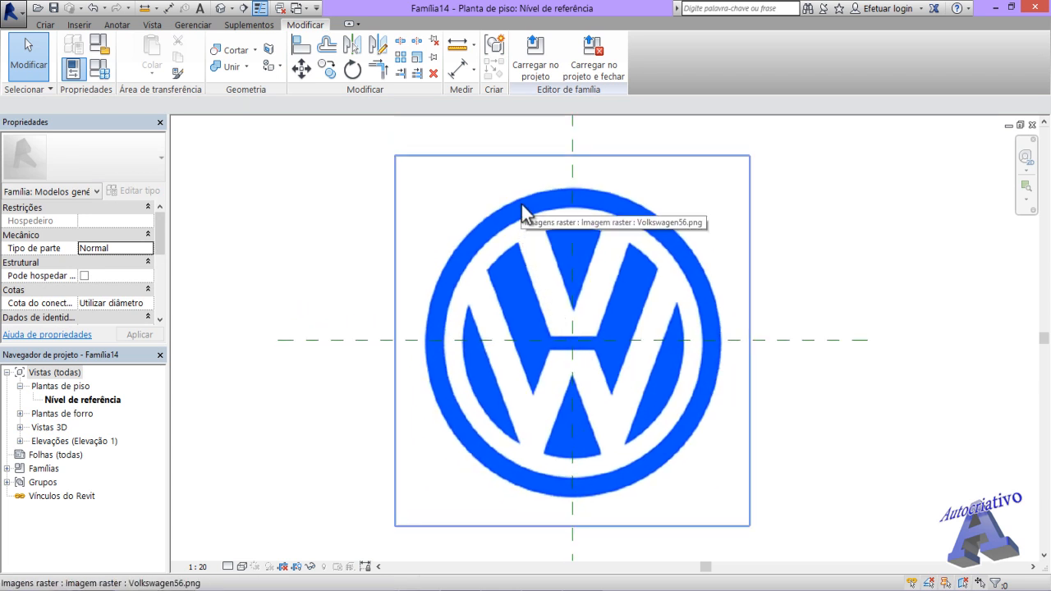
{"action": "left_click", "coordinate": [45, 25]}
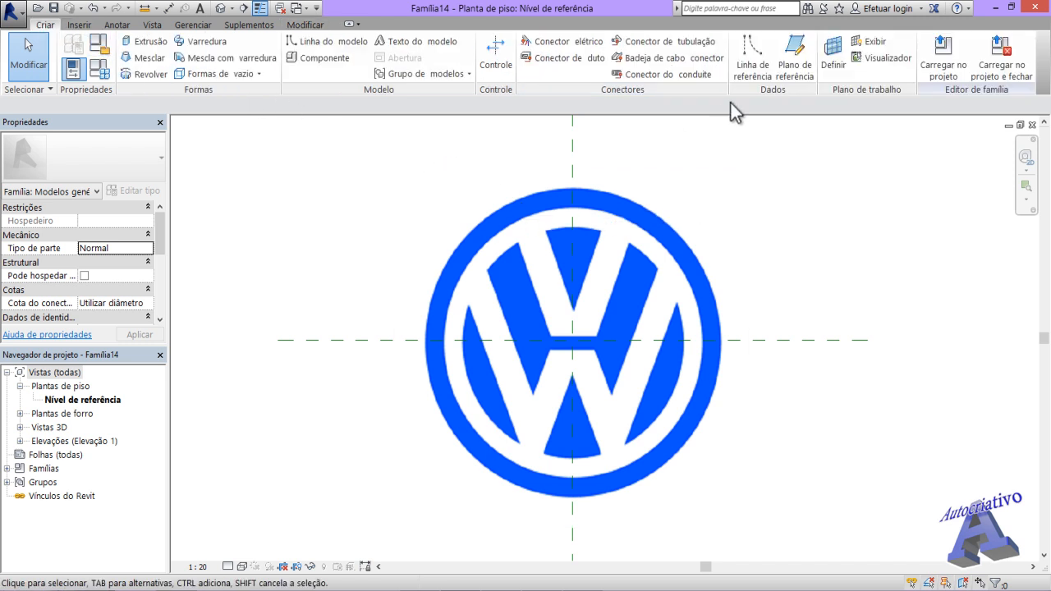
{"action": "left_click", "coordinate": [755, 64]}
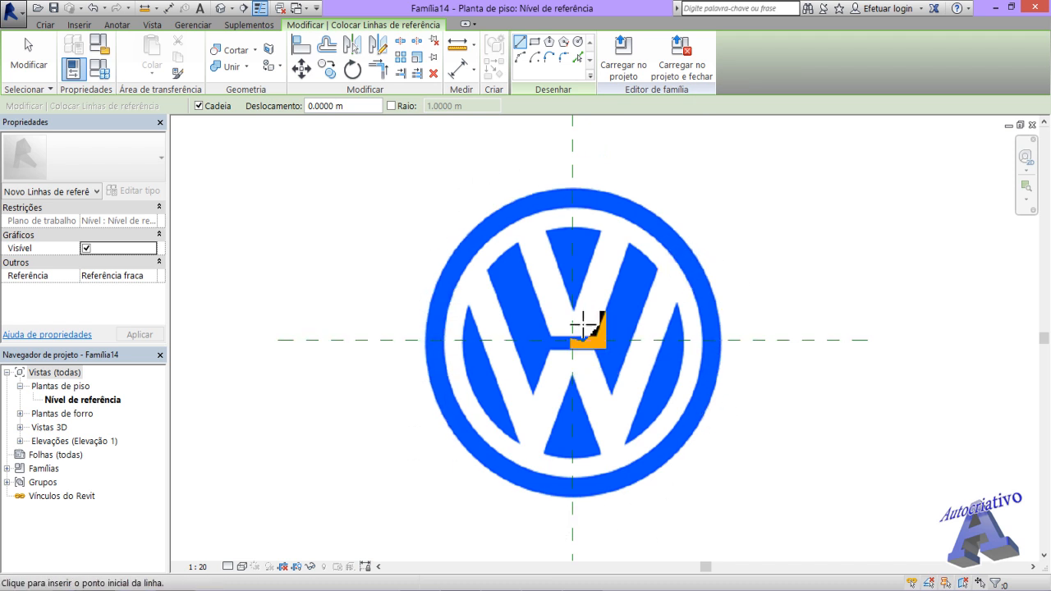
{"action": "key", "text": "Escape"}
{"action": "key", "text": "Escape"}
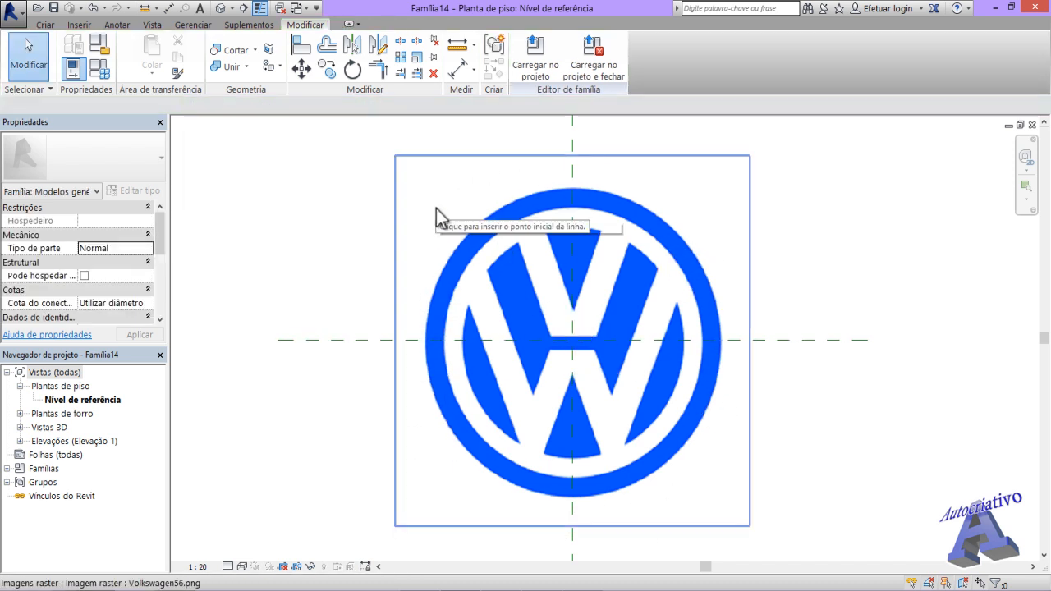
Step: Start an extrusion and sketch a circle of about 1 m radius from the reference plane intersection to the logo's outer edge
{"action": "left_click", "coordinate": [45, 24]}
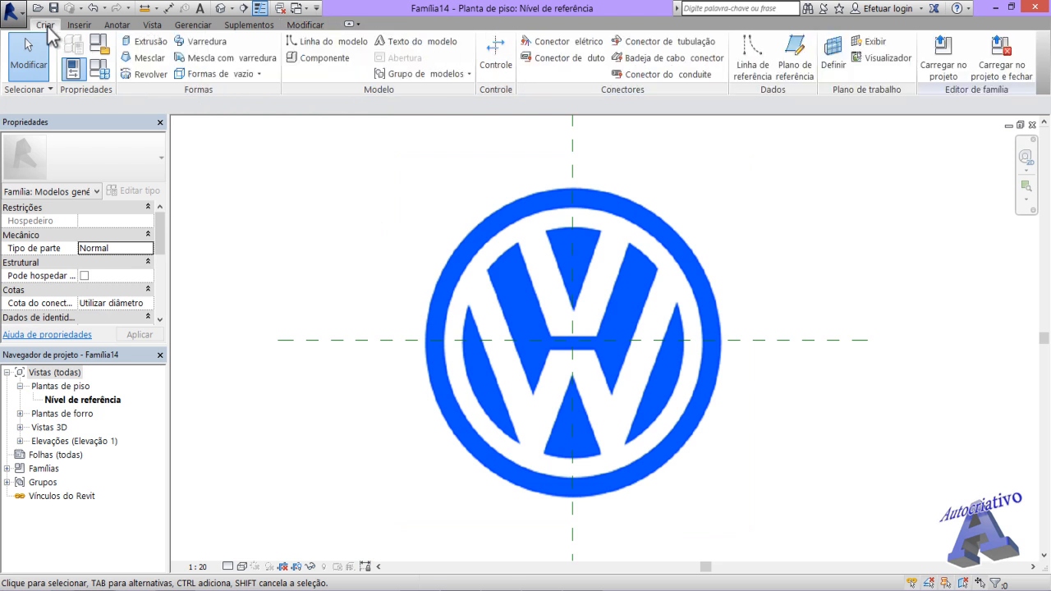
{"action": "left_click", "coordinate": [156, 43]}
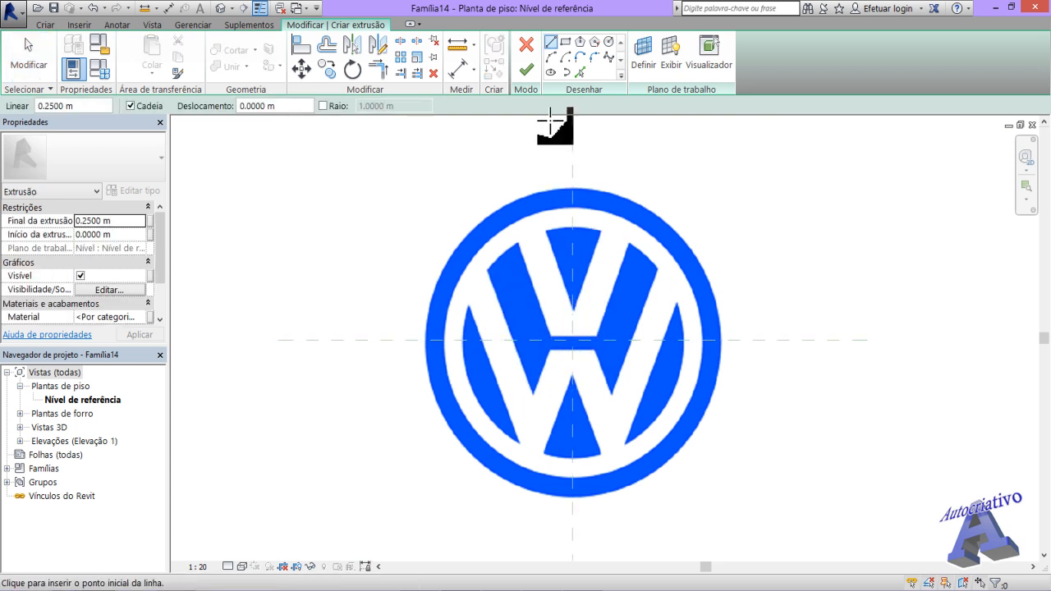
{"action": "left_click", "coordinate": [609, 42]}
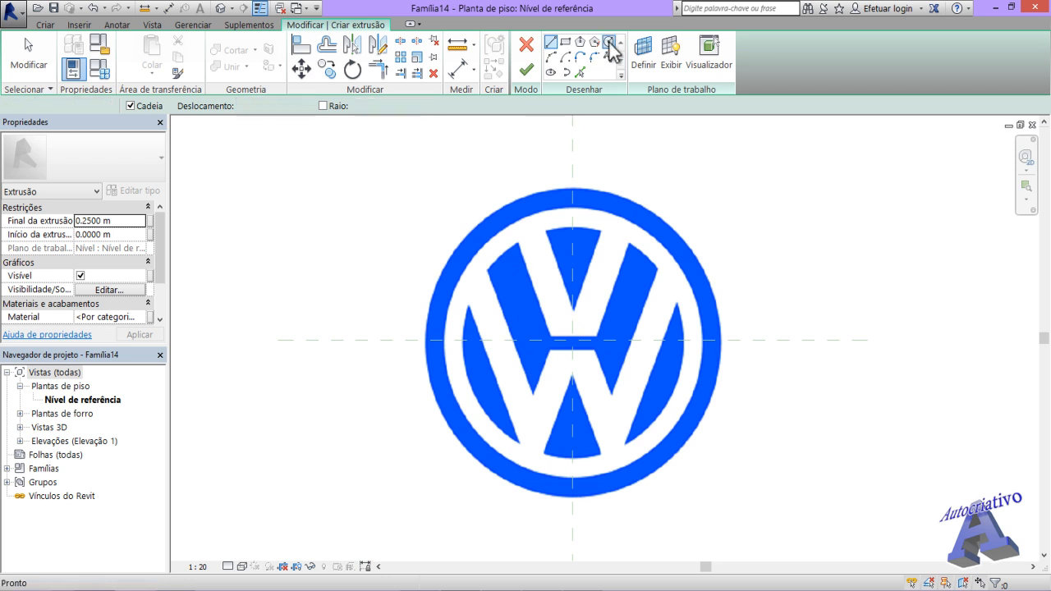
{"action": "left_click", "coordinate": [572, 340]}
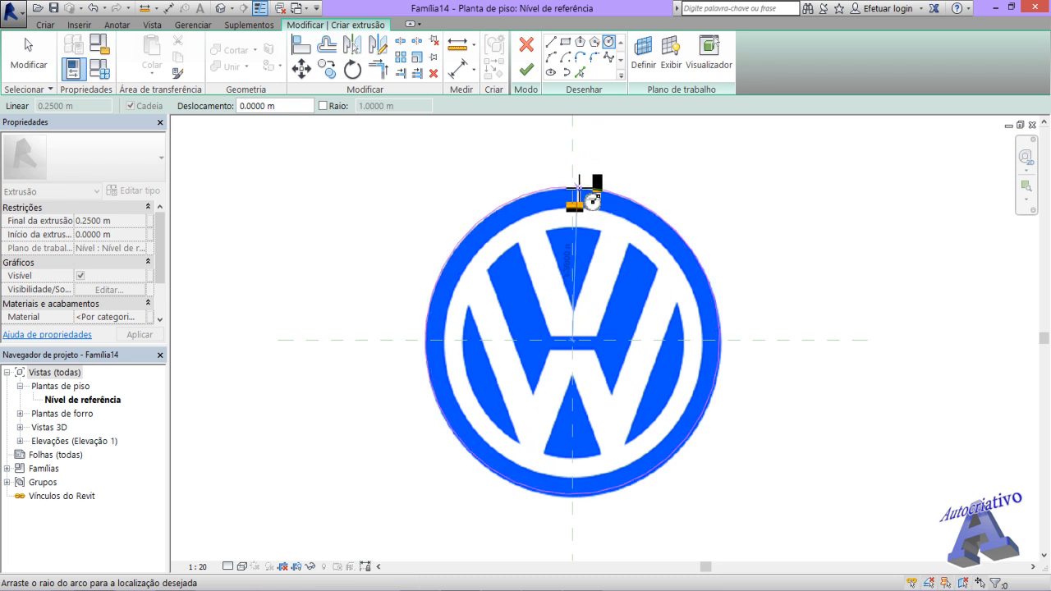
{"action": "left_click", "coordinate": [579, 188]}
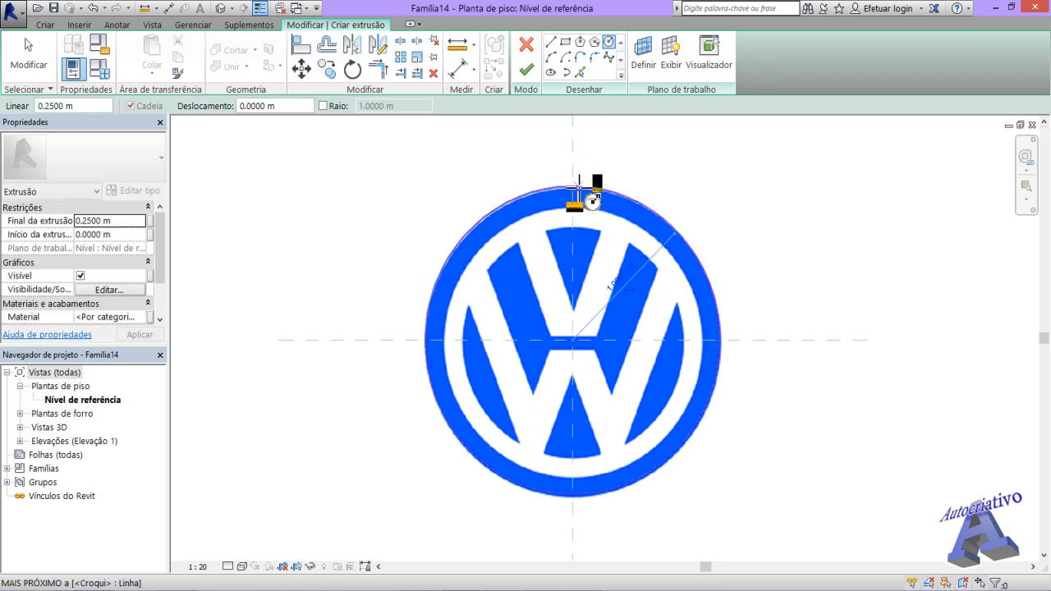
{"action": "scroll", "coordinate": [657, 353], "scroll_direction": "up", "scroll_amount": 2}
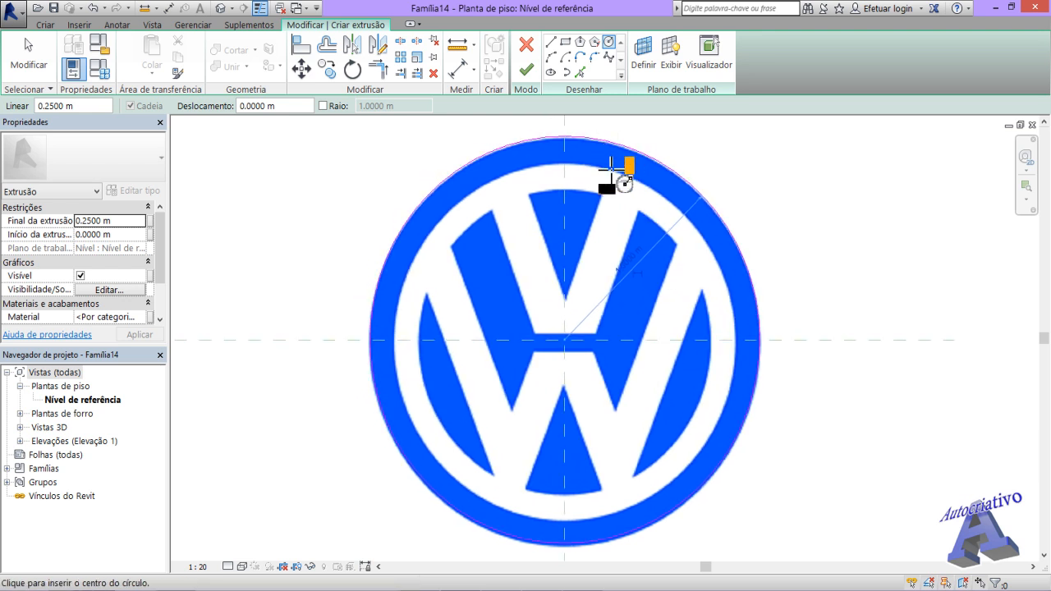
{"action": "key", "text": "Escape"}
{"action": "scroll", "coordinate": [664, 329], "scroll_direction": "down", "scroll_amount": 2}
{"action": "key", "text": "Escape"}
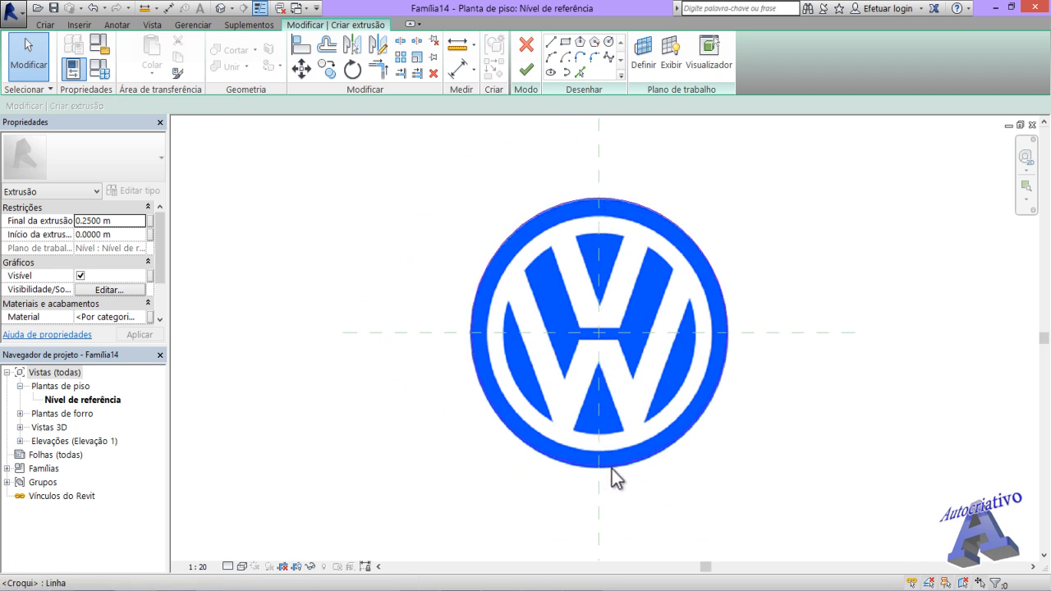
Step: Finish the circular extrusion sketch with an extrusion end of 0.25 m
{"action": "left_click", "coordinate": [527, 69]}
{"action": "left_click", "coordinate": [652, 282]}
{"action": "scroll", "coordinate": [586, 206], "scroll_direction": "up", "scroll_amount": 5}
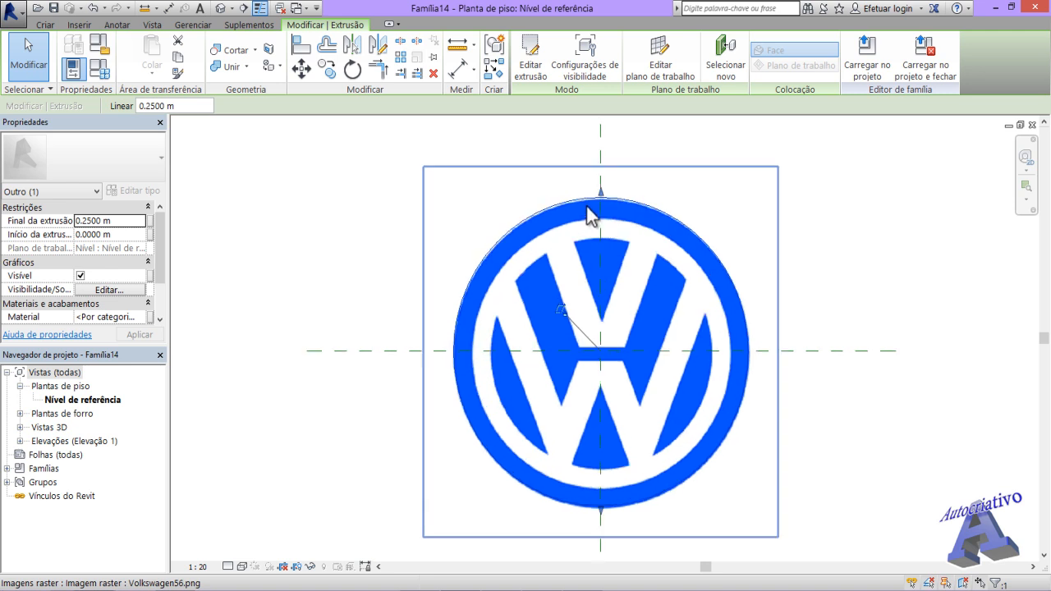
Step: Move the logo image slightly upward along the vertical so its outer ring approaches the top of the circular extrusion
{"action": "scroll", "coordinate": [586, 211], "scroll_direction": "up", "scroll_amount": 2}
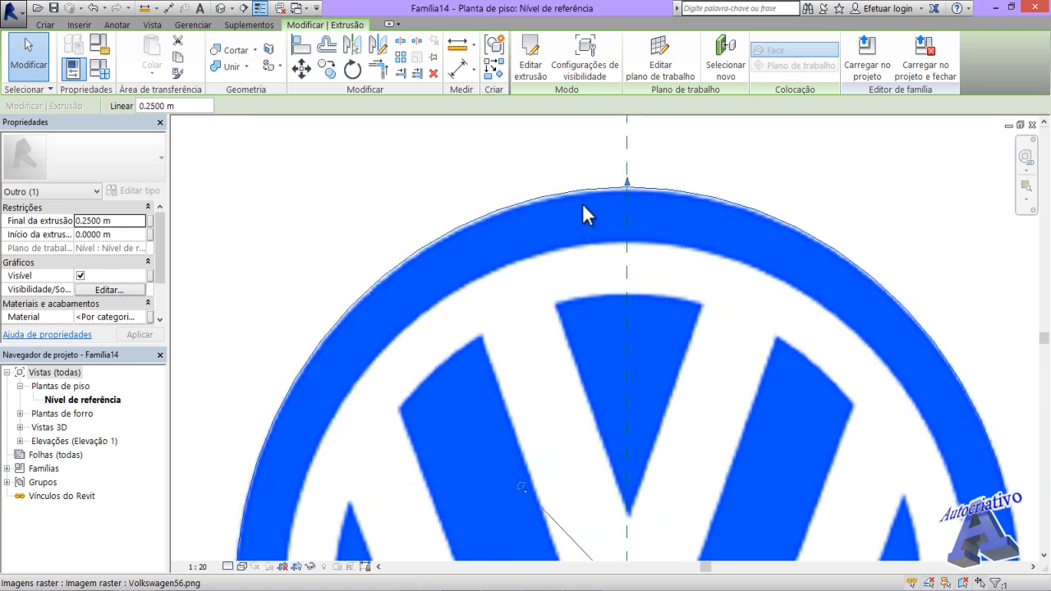
{"action": "middle_click_drag", "start_coordinate": [599, 249], "coordinate": [605, 353]}
{"action": "left_click", "coordinate": [572, 183]}
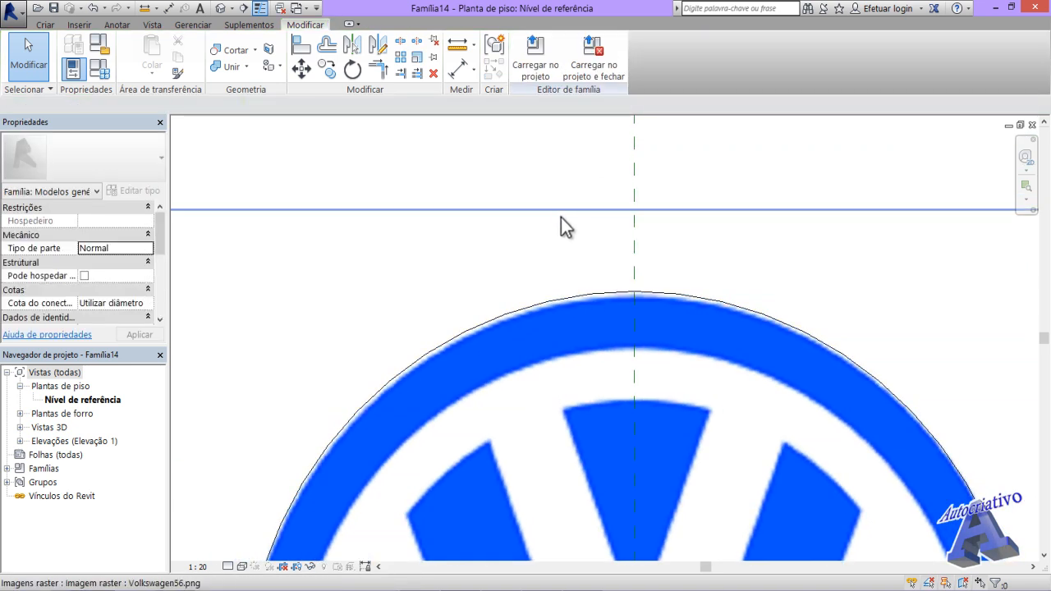
{"action": "left_click", "coordinate": [560, 216]}
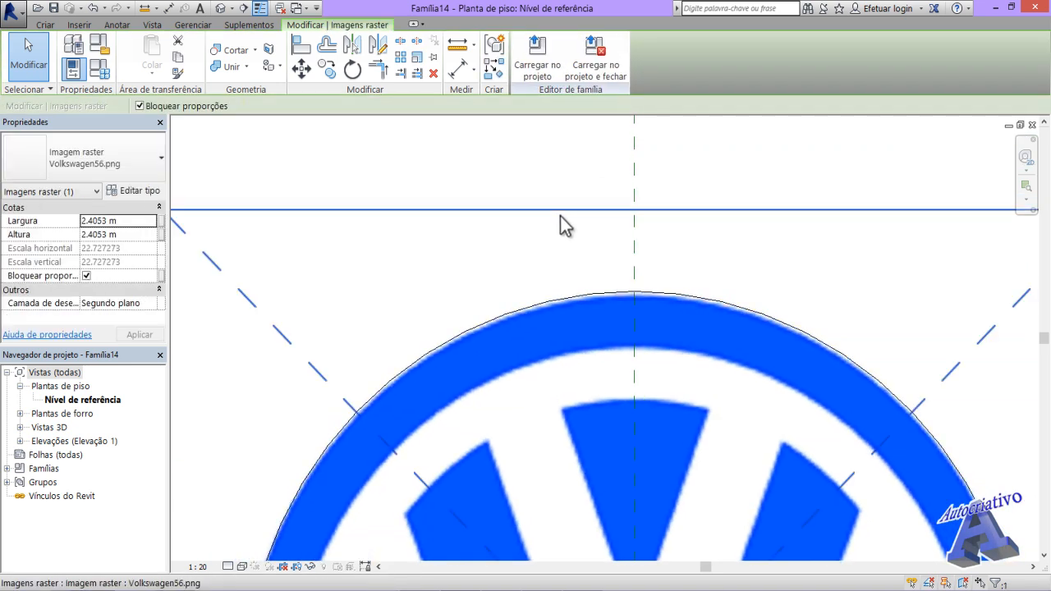
{"action": "left_click", "coordinate": [301, 68]}
{"action": "left_click", "coordinate": [591, 336]}
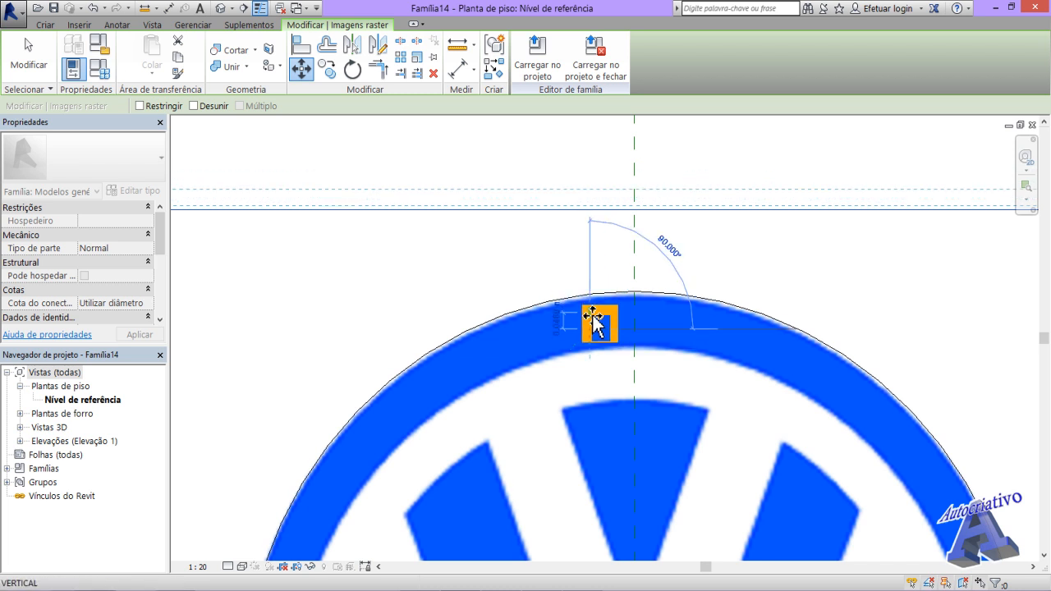
{"action": "left_click", "coordinate": [593, 318]}
Step: Nudge the logo image downward until the ring's outer edge coincides with the circular extrusion, and clear the selection
{"action": "key", "text": "Down"}
{"action": "key", "text": "Down"}
{"action": "key", "text": "Down"}
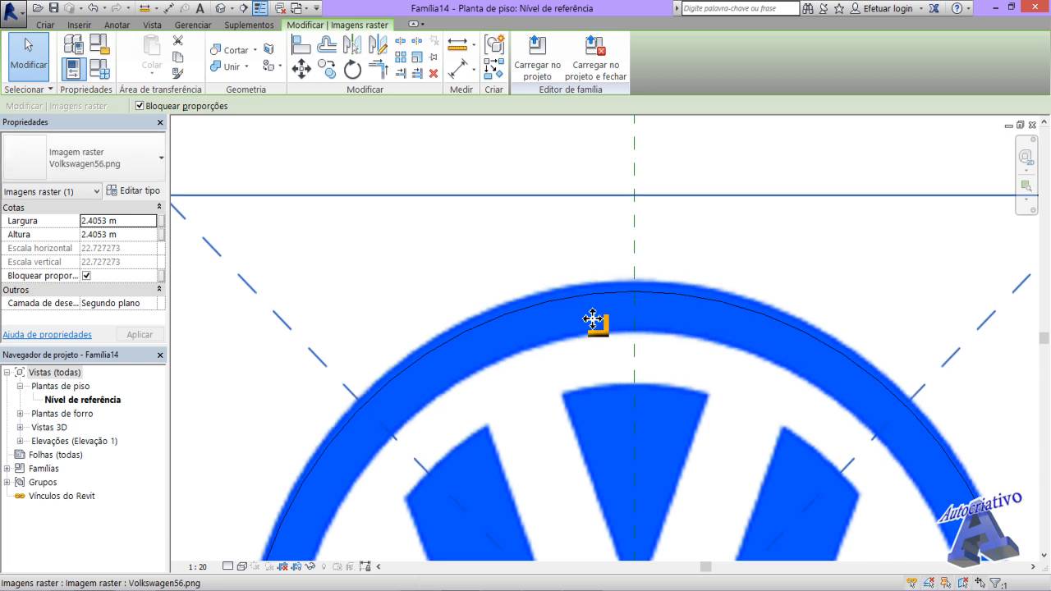
{"action": "key", "text": "Down"}
{"action": "key", "text": "Down"}
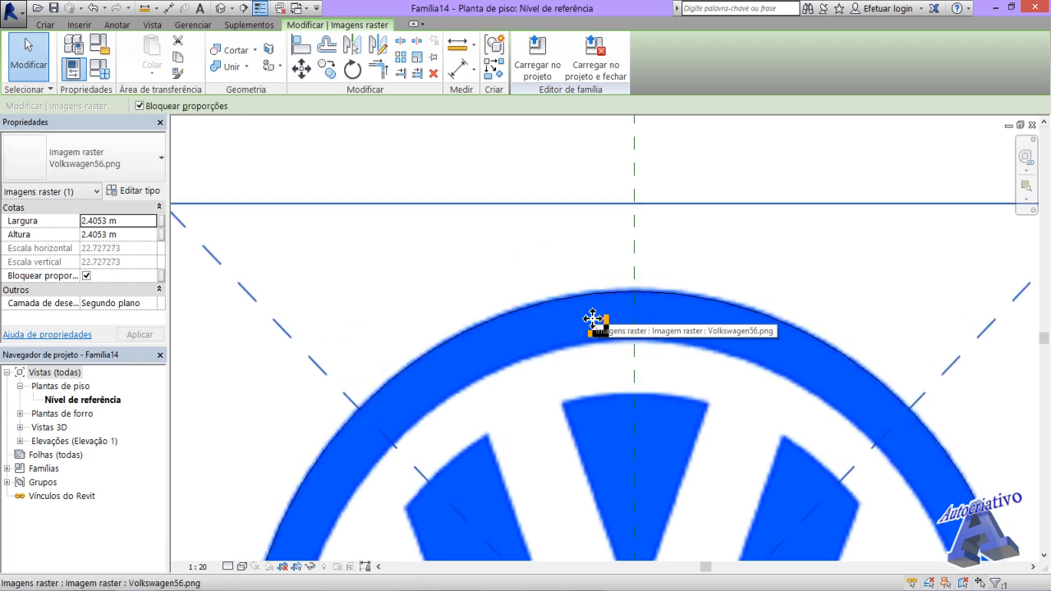
{"action": "left_click", "coordinate": [621, 169]}
{"action": "scroll", "coordinate": [564, 310], "scroll_direction": "down", "scroll_amount": 3}
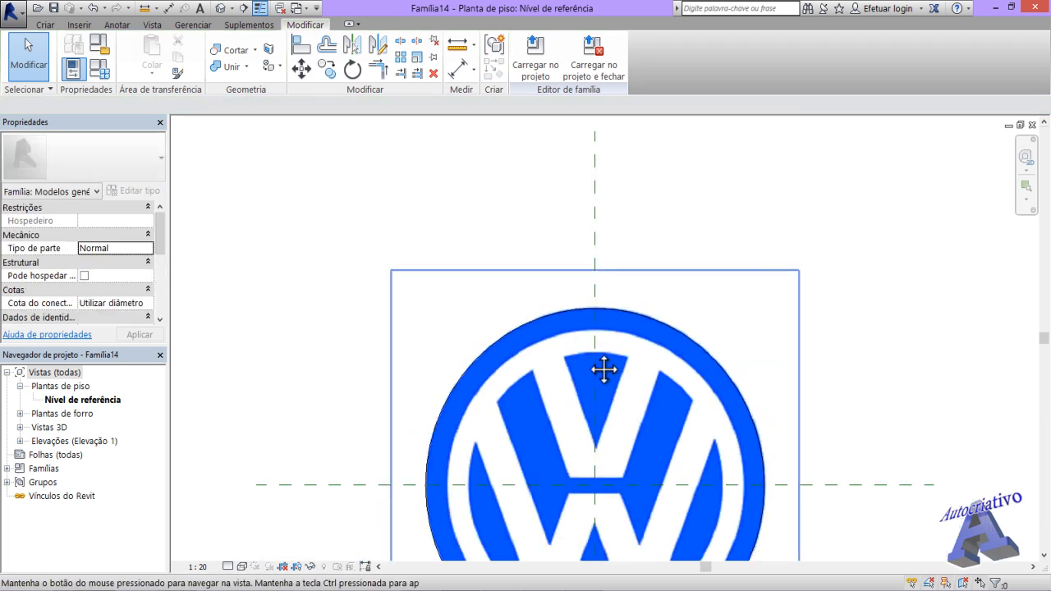
{"action": "middle_click_drag", "start_coordinate": [603, 370], "coordinate": [582, 254]}
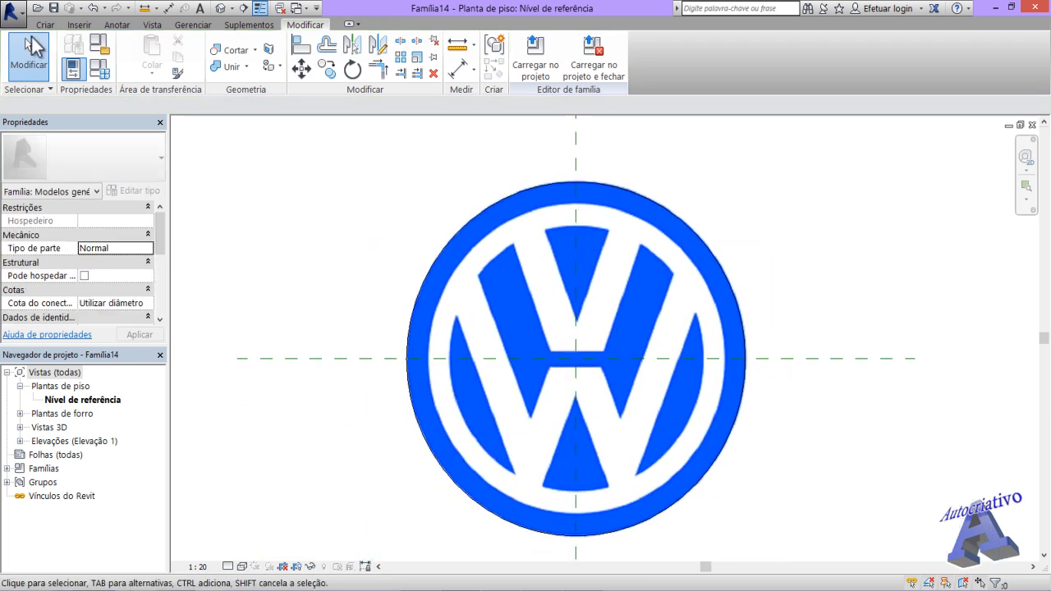
{"action": "left_click", "coordinate": [45, 25]}
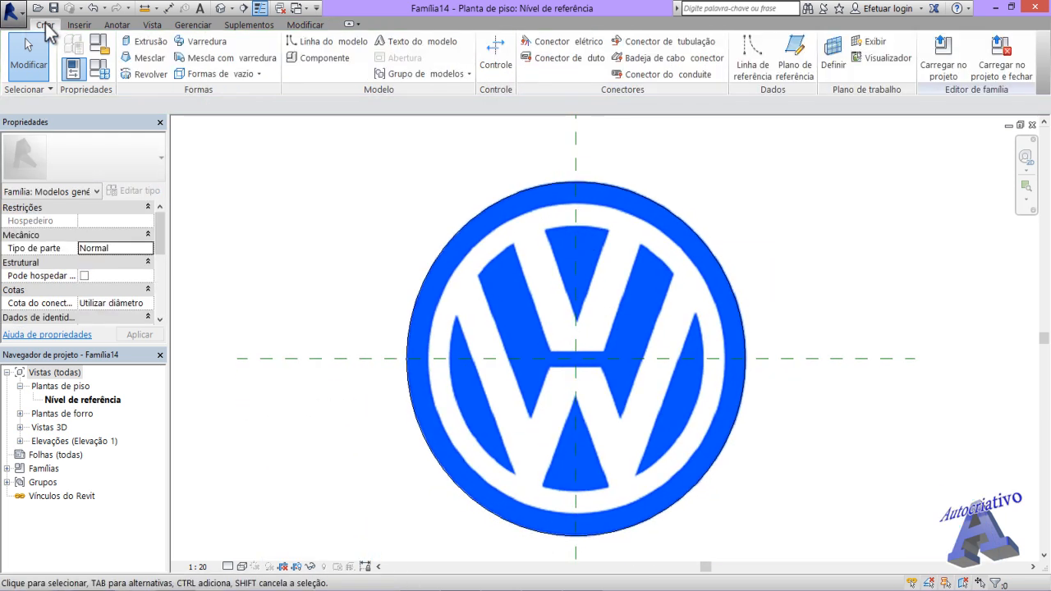
{"action": "left_click", "coordinate": [153, 45]}
{"action": "middle_click_drag", "start_coordinate": [451, 211], "coordinate": [487, 228]}
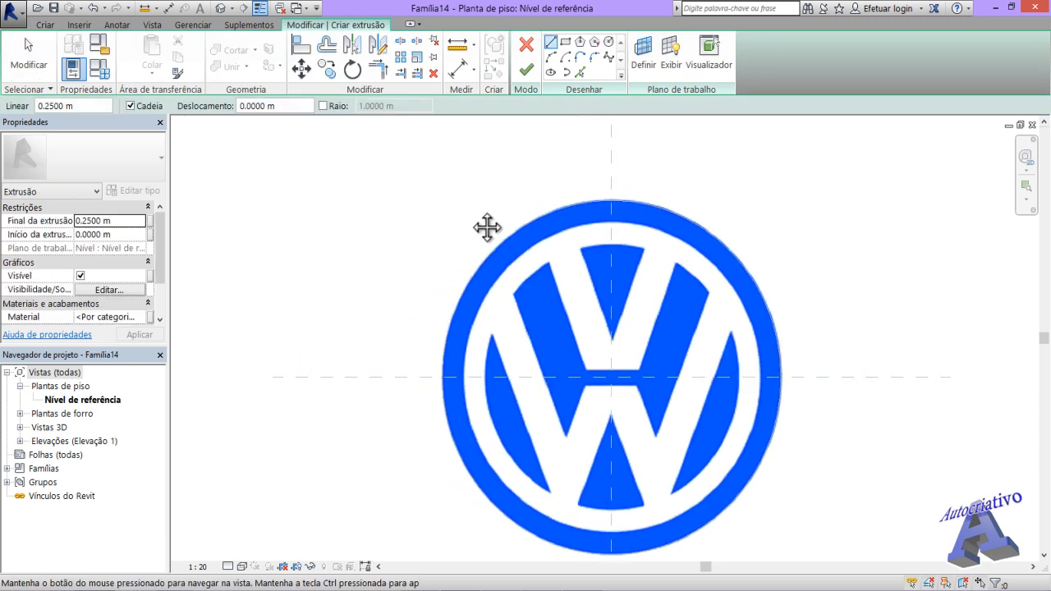
{"action": "left_click", "coordinate": [525, 70]}
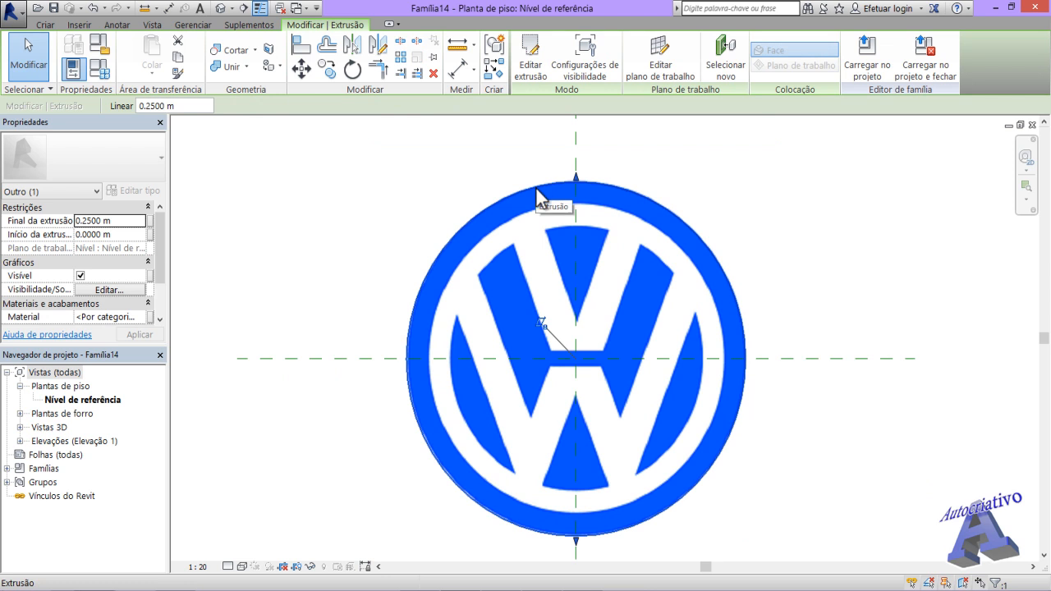
Step: Edit the circular extrusion's sketch and add a concentric circle of about 0.885 m radius along the blue ring's inner edge
{"action": "left_click", "coordinate": [531, 73]}
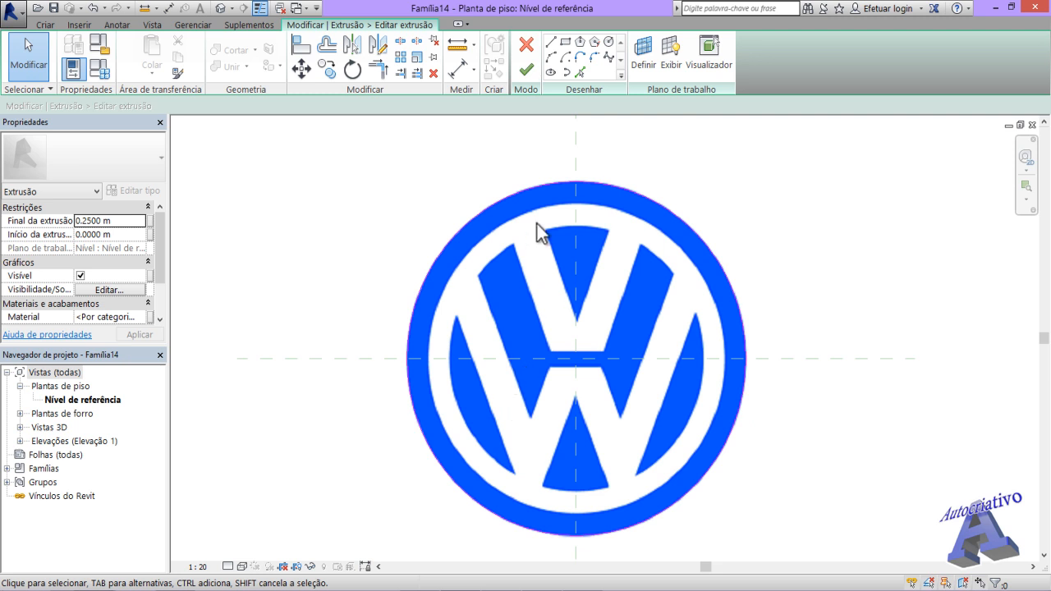
{"action": "left_click", "coordinate": [609, 42]}
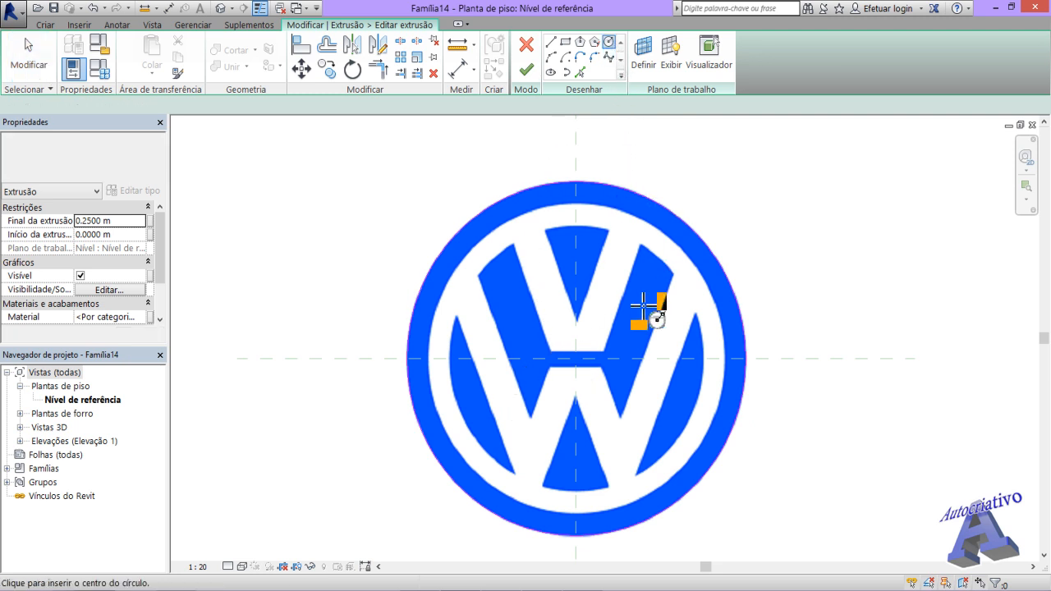
{"action": "left_click", "coordinate": [577, 359]}
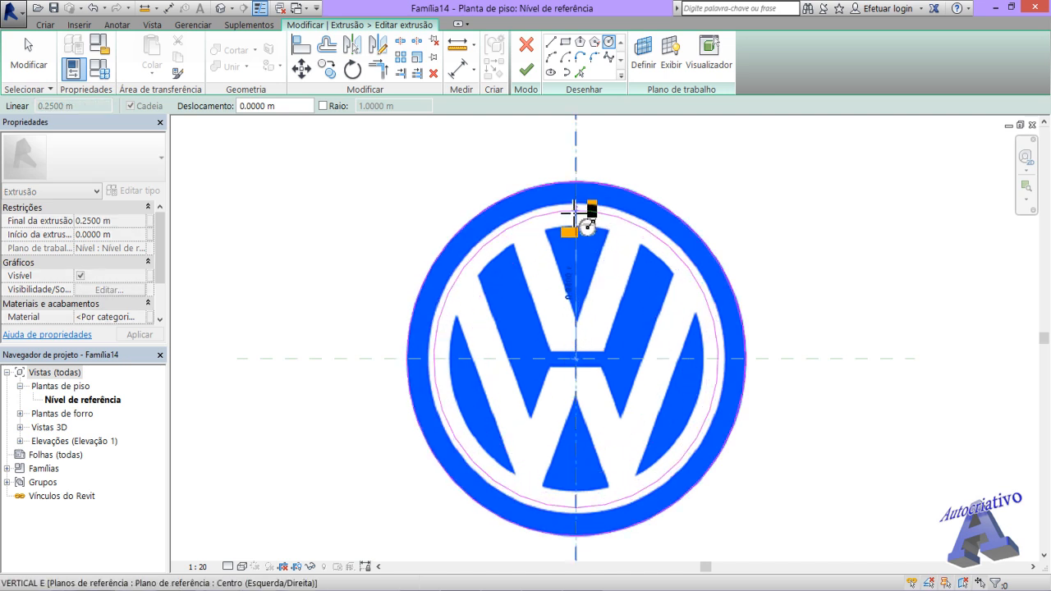
{"action": "scroll", "coordinate": [584, 217], "scroll_direction": "up", "scroll_amount": 2}
{"action": "scroll", "coordinate": [575, 205], "scroll_direction": "up", "scroll_amount": 3}
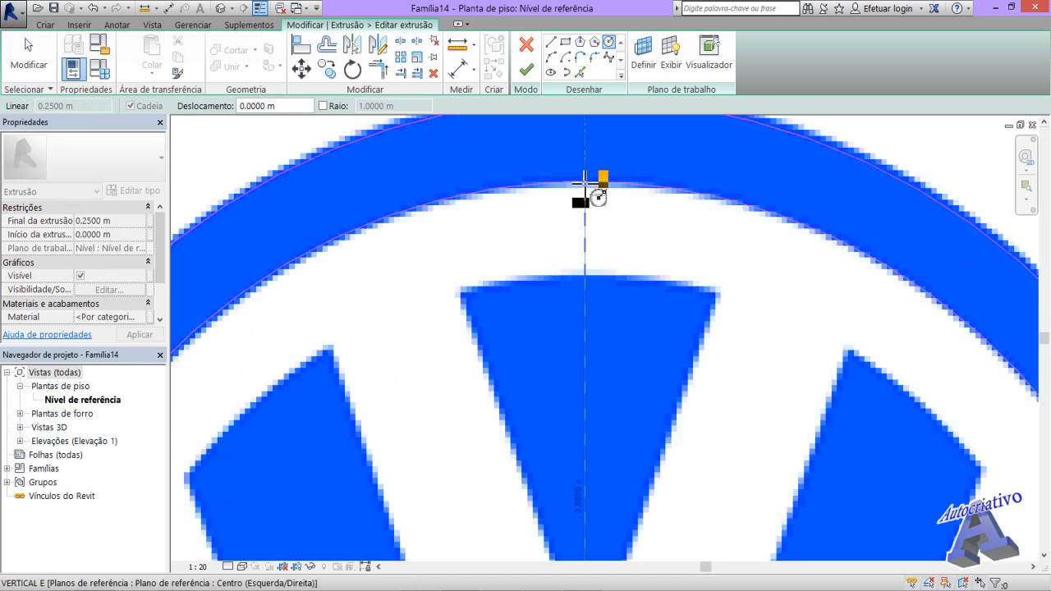
{"action": "left_click", "coordinate": [585, 179]}
{"action": "scroll", "coordinate": [615, 351], "scroll_direction": "down", "scroll_amount": 4}
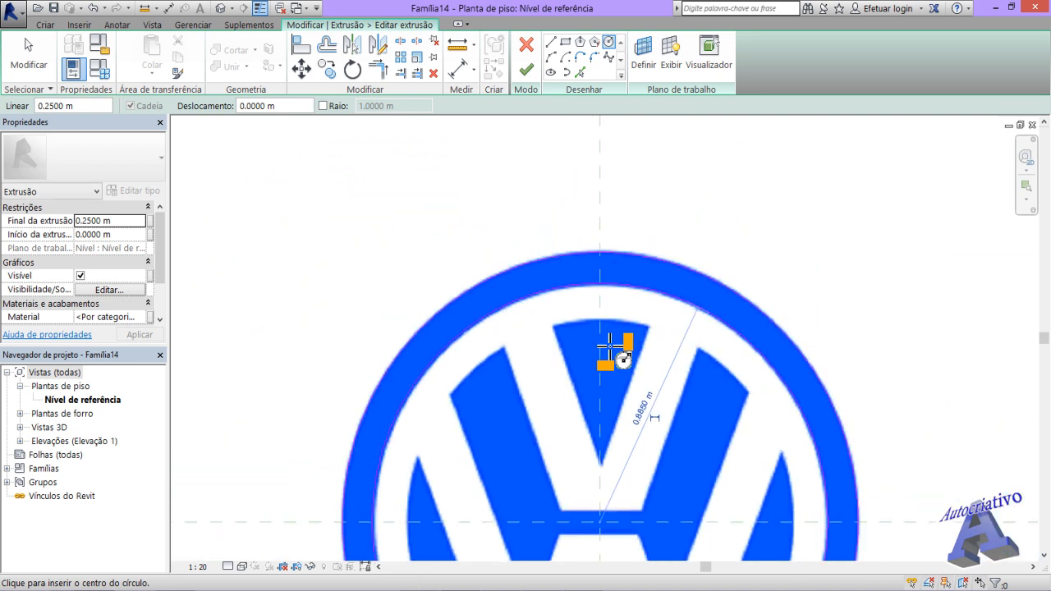
{"action": "middle_click_drag", "start_coordinate": [628, 425], "coordinate": [611, 262]}
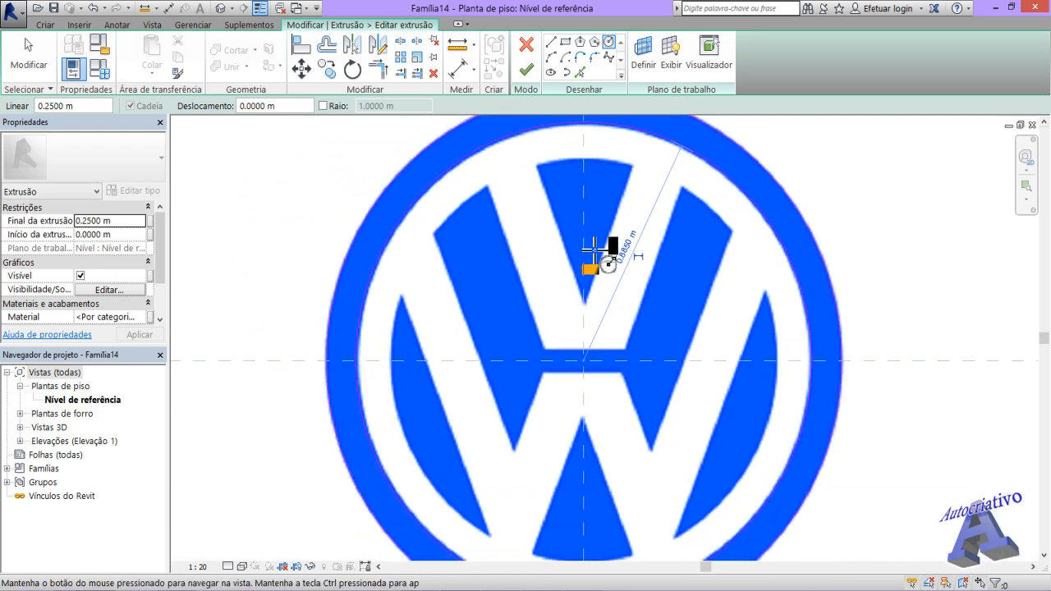
Step: Sketch another concentric circle of about 0.755 m radius through the outer ends of the blue inner shapes
{"action": "left_click", "coordinate": [584, 358]}
{"action": "scroll", "coordinate": [584, 165], "scroll_direction": "up", "scroll_amount": 2}
{"action": "scroll", "coordinate": [584, 165], "scroll_direction": "up", "scroll_amount": 3}
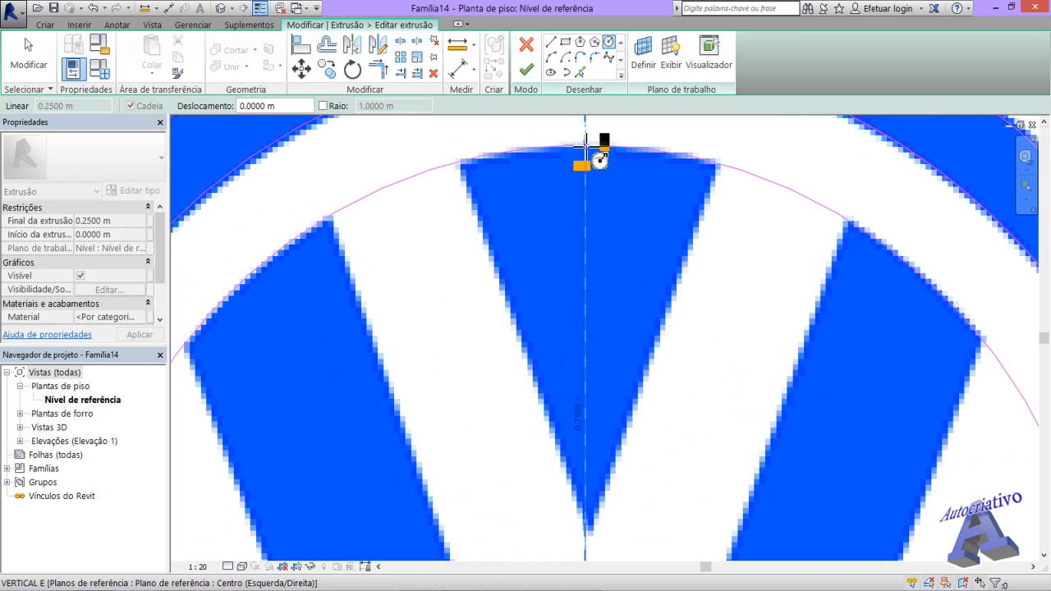
{"action": "scroll", "coordinate": [587, 188], "scroll_direction": "down", "scroll_amount": 3}
{"action": "left_click", "coordinate": [661, 171]}
{"action": "scroll", "coordinate": [648, 275], "scroll_direction": "down", "scroll_amount": 3}
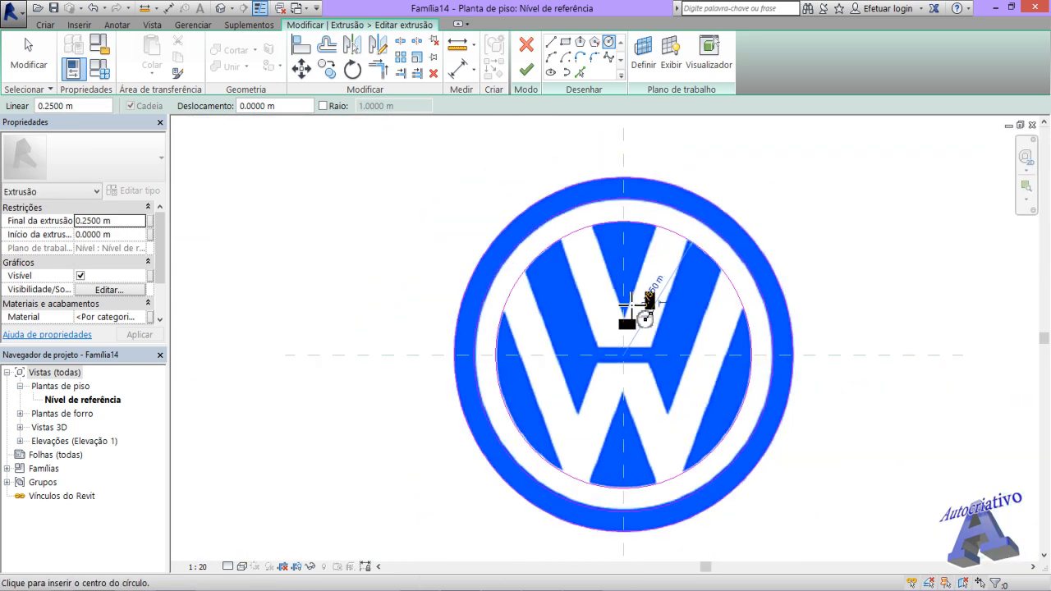
{"action": "middle_click_drag", "start_coordinate": [628, 303], "coordinate": [585, 274]}
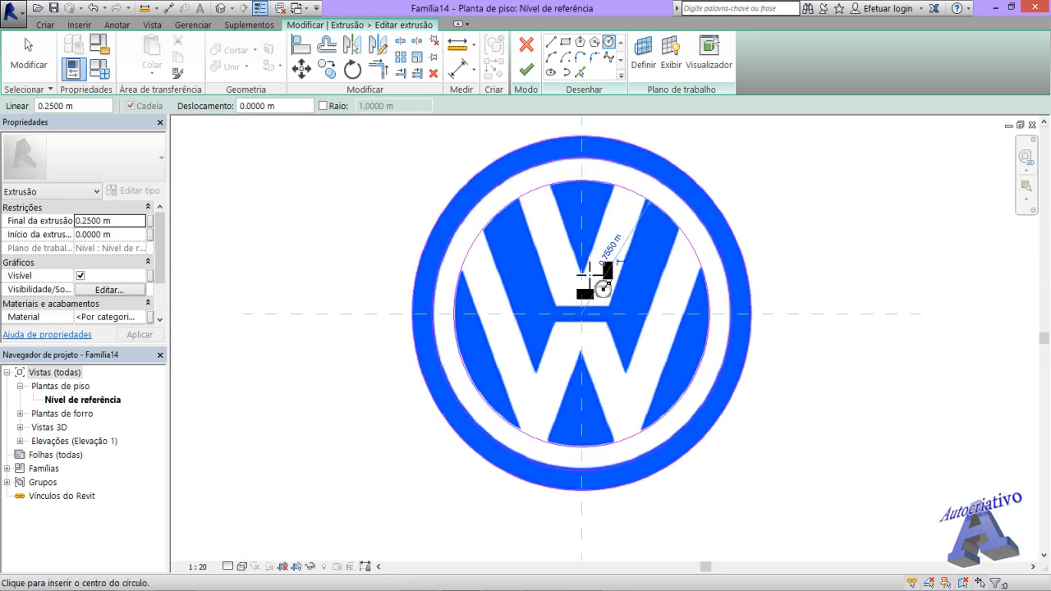
Step: Sketch a line at 110° from the upper-left corner of the central crossbar to the innermost circle, tracing the blue edge
{"action": "left_click", "coordinate": [556, 42]}
{"action": "scroll", "coordinate": [560, 308], "scroll_direction": "up", "scroll_amount": 4}
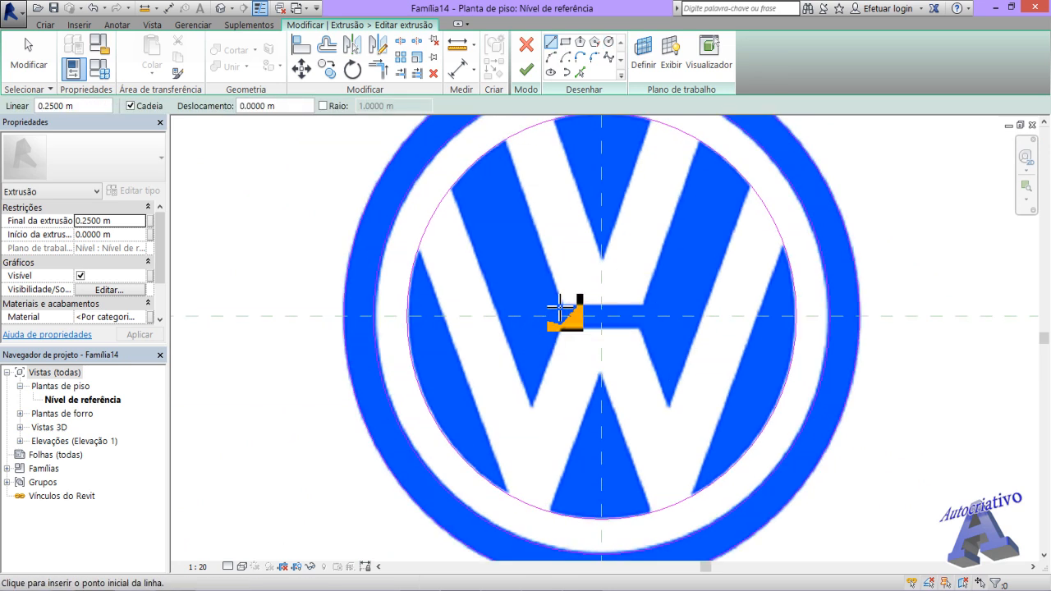
{"action": "scroll", "coordinate": [566, 301], "scroll_direction": "up", "scroll_amount": 4}
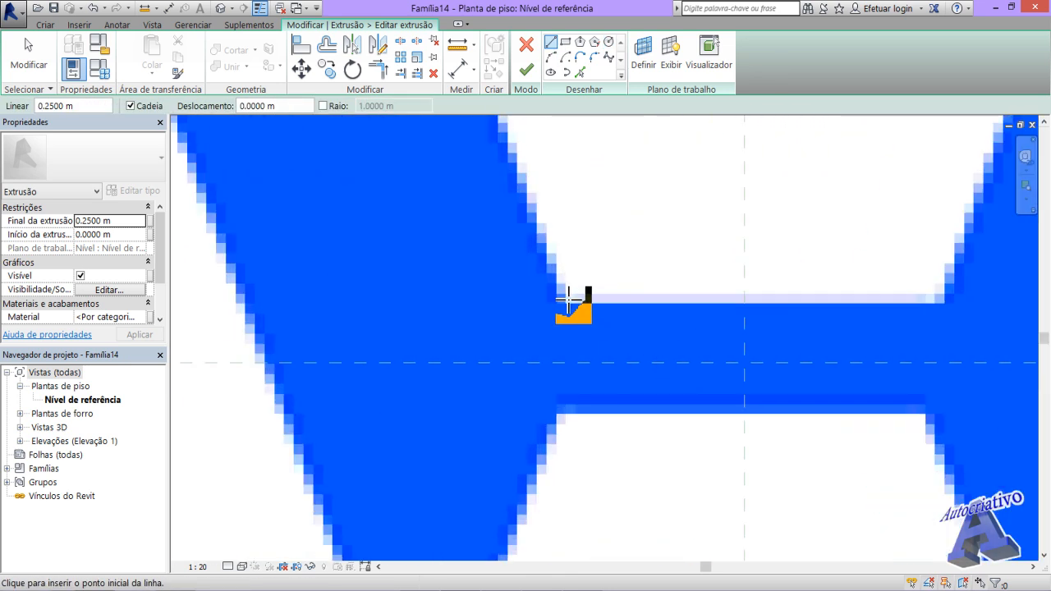
{"action": "left_click", "coordinate": [563, 302]}
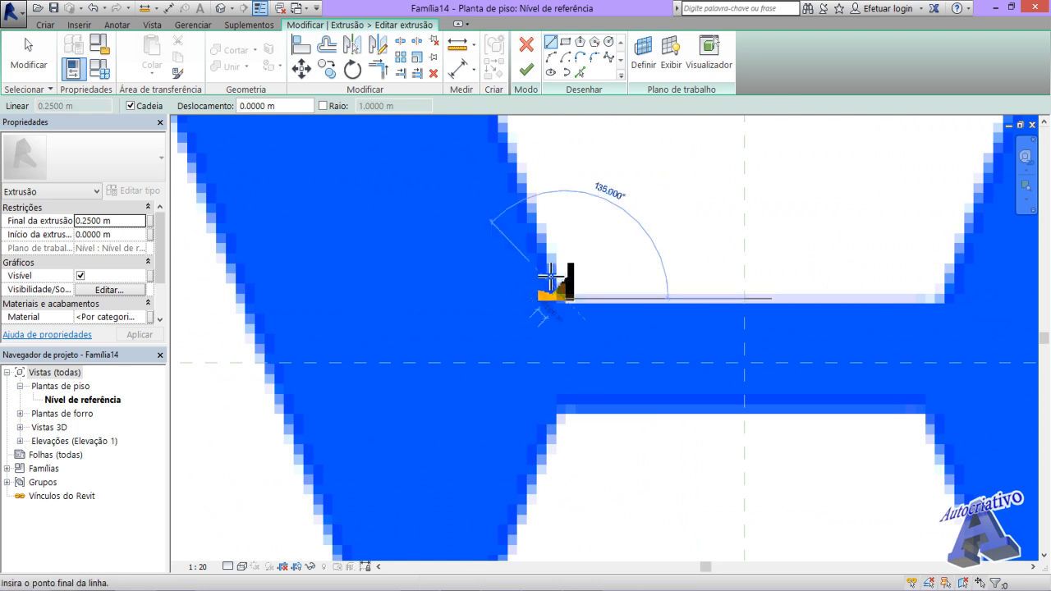
{"action": "scroll", "coordinate": [556, 247], "scroll_direction": "down", "scroll_amount": 6}
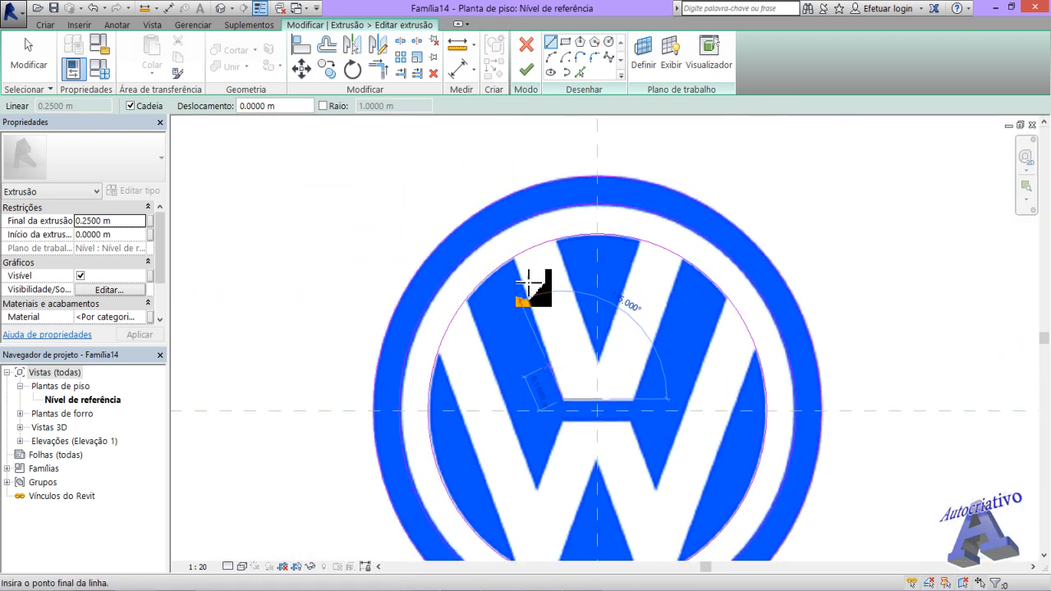
{"action": "scroll", "coordinate": [512, 275], "scroll_direction": "up", "scroll_amount": 3}
{"action": "scroll", "coordinate": [518, 260], "scroll_direction": "up", "scroll_amount": 3}
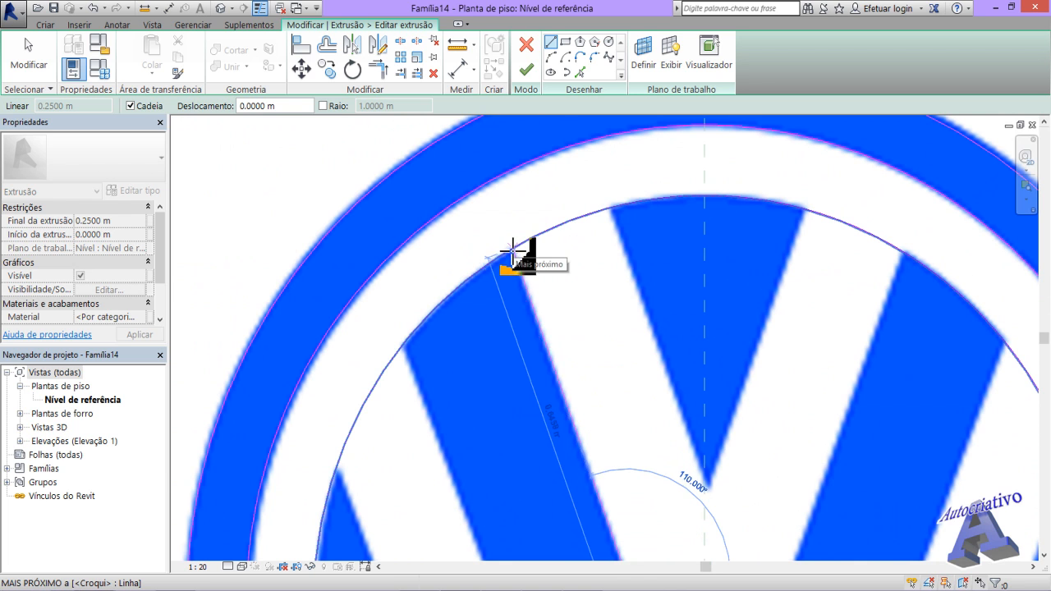
{"action": "left_click", "coordinate": [512, 249]}
{"action": "key", "text": "Escape"}
Step: Trace both sides of the upper blue triangle with lines about 0.547 m long from its lower tip to the innermost circle
{"action": "middle_click_drag", "start_coordinate": [636, 323], "coordinate": [583, 241]}
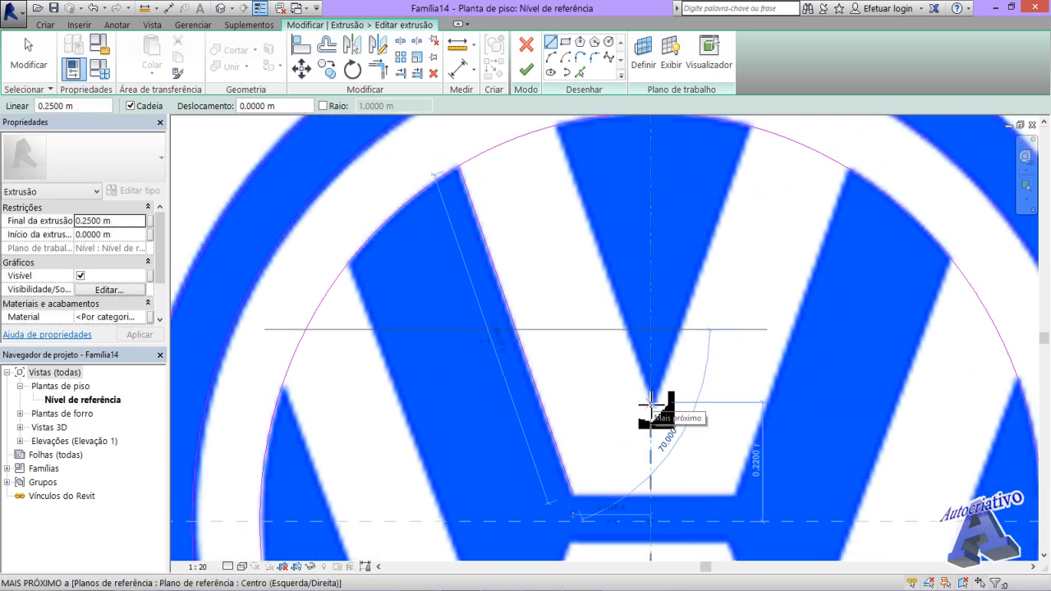
{"action": "scroll", "coordinate": [653, 402], "scroll_direction": "up", "scroll_amount": 3}
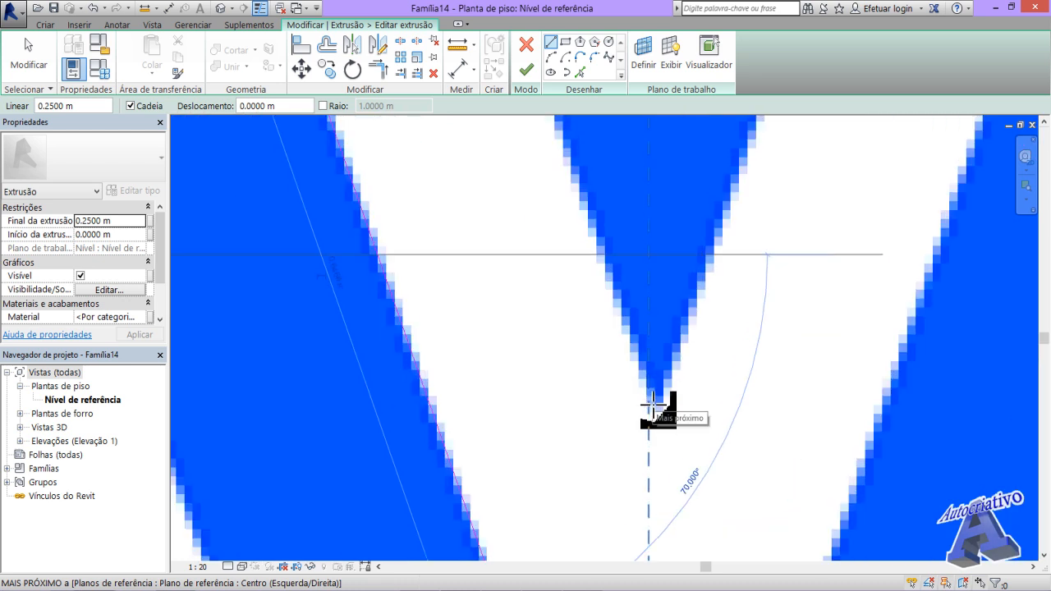
{"action": "left_click", "coordinate": [655, 403]}
{"action": "scroll", "coordinate": [616, 345], "scroll_direction": "down", "scroll_amount": 5}
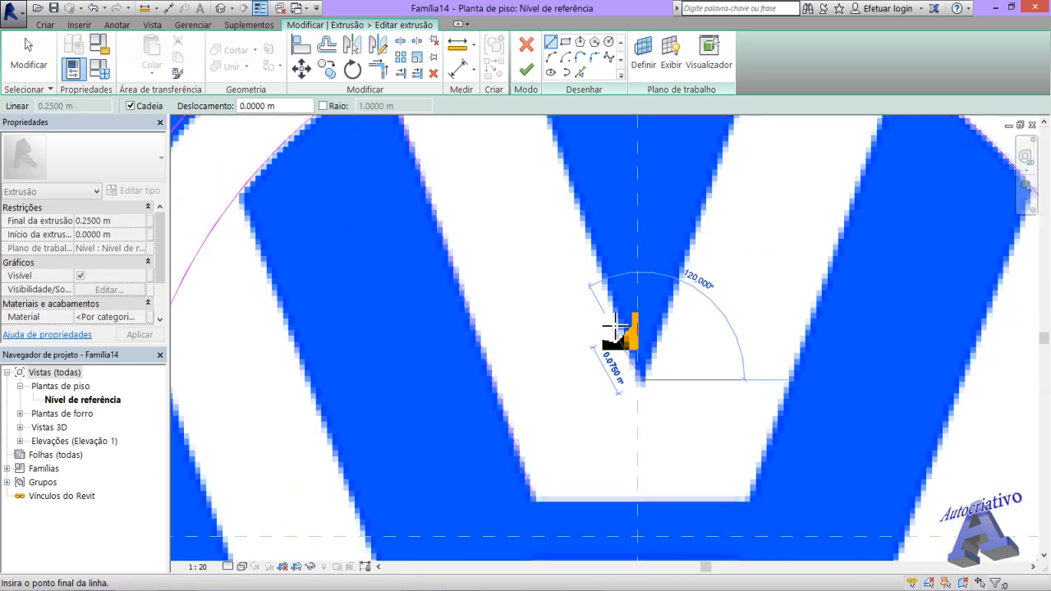
{"action": "scroll", "coordinate": [588, 261], "scroll_direction": "up", "scroll_amount": 3}
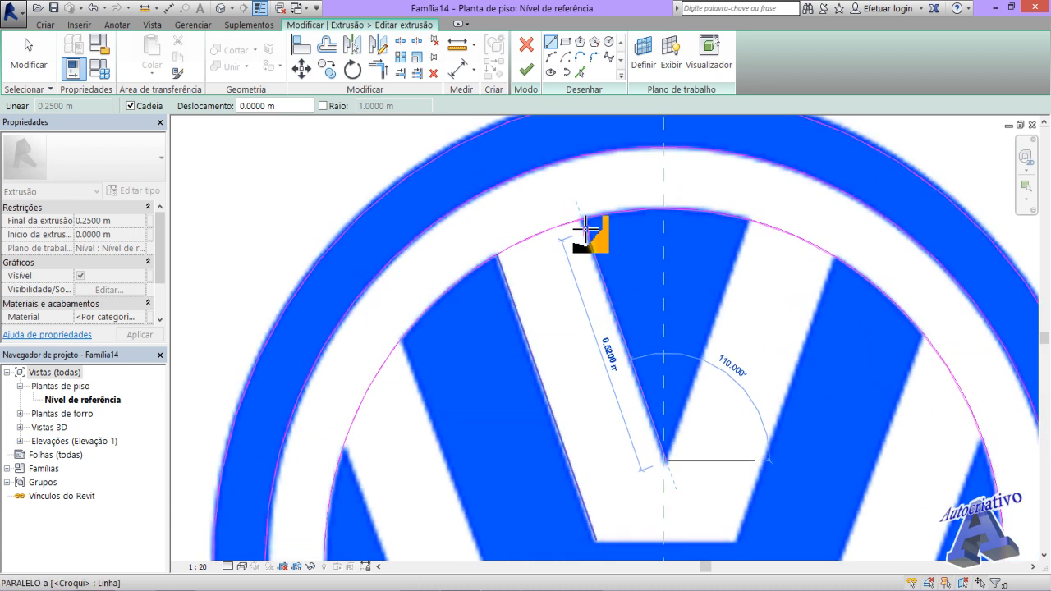
{"action": "left_click", "coordinate": [583, 220]}
{"action": "key", "text": "Escape"}
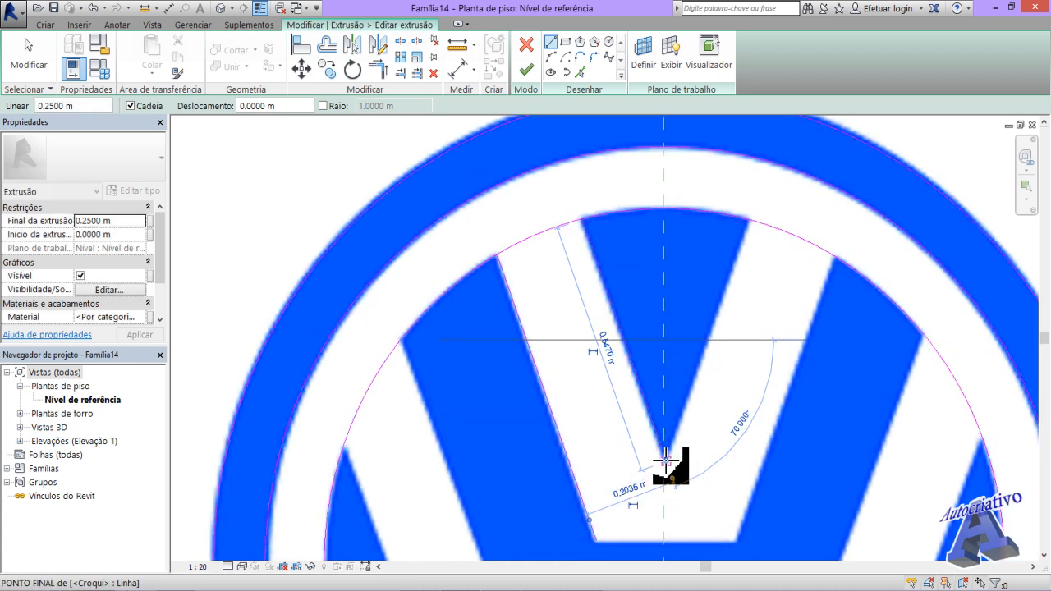
{"action": "left_click", "coordinate": [666, 463]}
{"action": "left_click", "coordinate": [751, 221]}
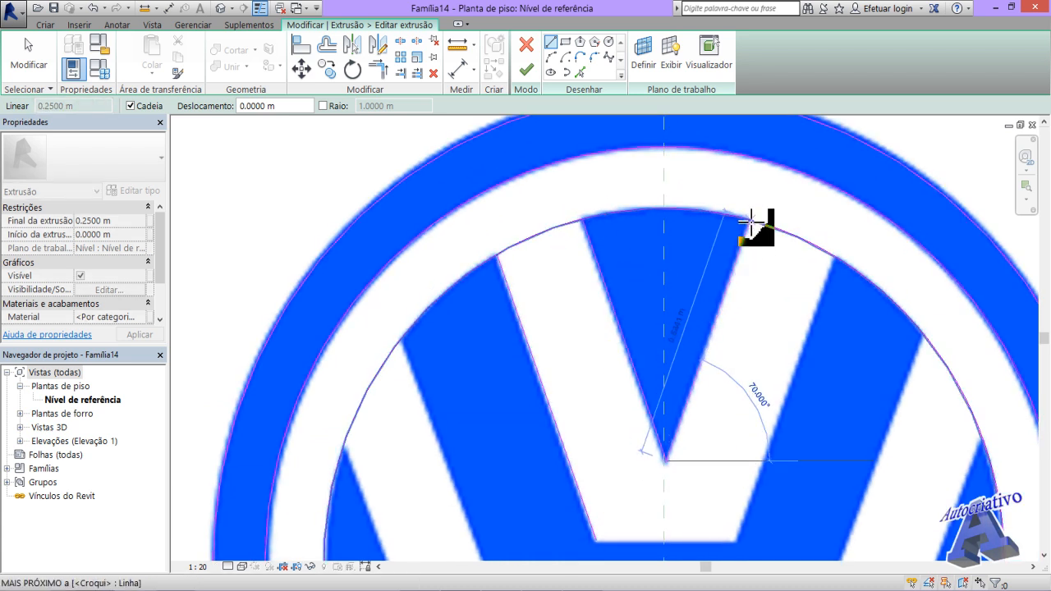
{"action": "key", "text": "Escape"}
Step: Trace the crossbar's upper edge with a horizontal line about 0.315 m long, then continue from its right end along the blue edge to the innermost circle
{"action": "middle_click_drag", "start_coordinate": [748, 356], "coordinate": [725, 222]}
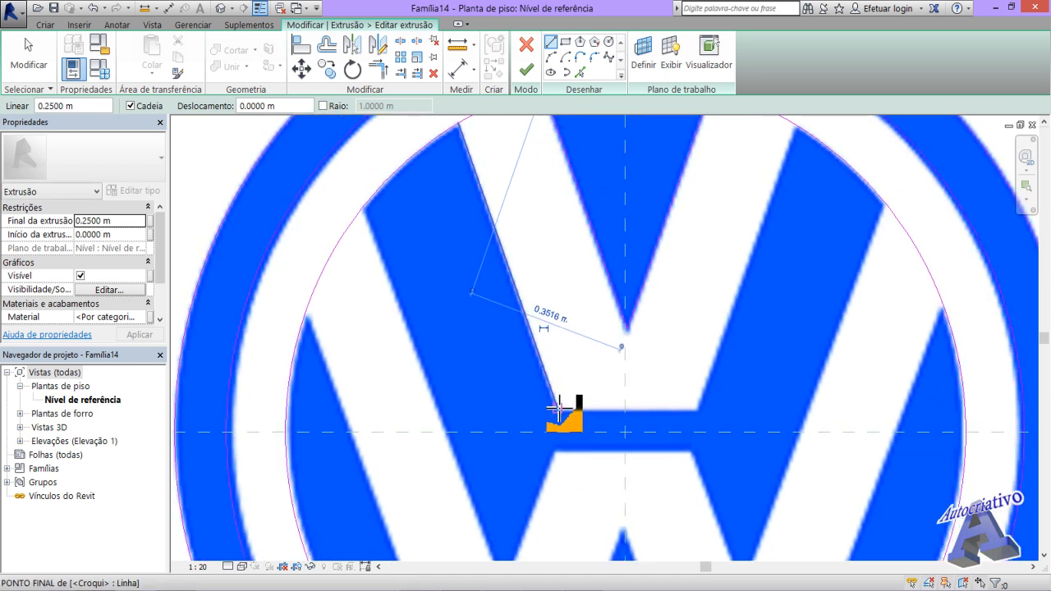
{"action": "scroll", "coordinate": [561, 416], "scroll_direction": "up", "scroll_amount": 4}
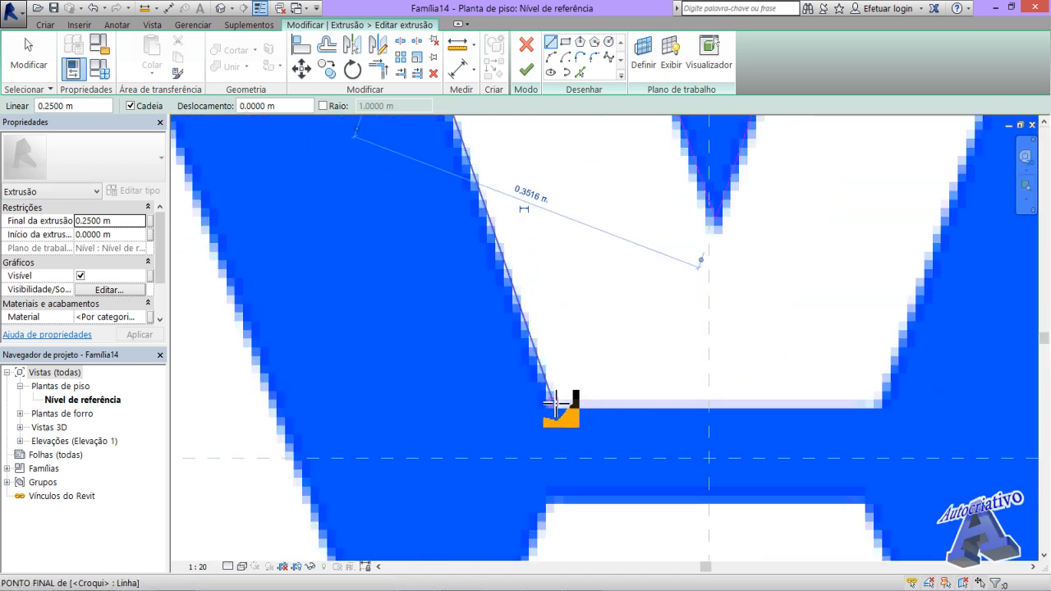
{"action": "left_click", "coordinate": [554, 401]}
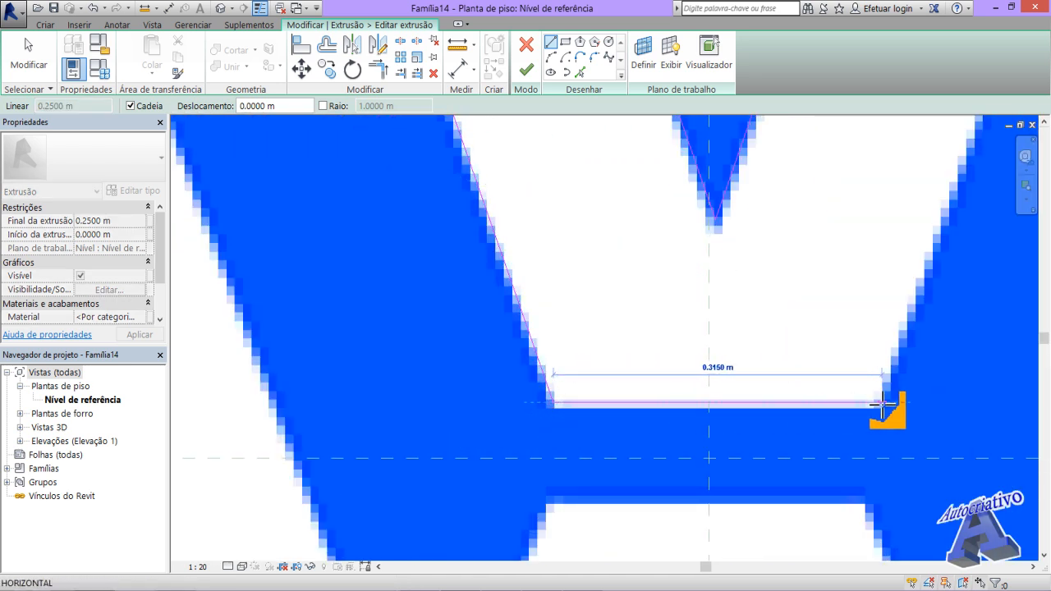
{"action": "scroll", "coordinate": [883, 400], "scroll_direction": "down", "scroll_amount": 3}
{"action": "mouse_move", "coordinate": [759, 439]}
{"action": "middle_mouse_down"}
{"action": "mouse_move", "coordinate": [708, 432]}
{"action": "mouse_move", "coordinate": [463, 542]}
{"action": "middle_mouse_up"}
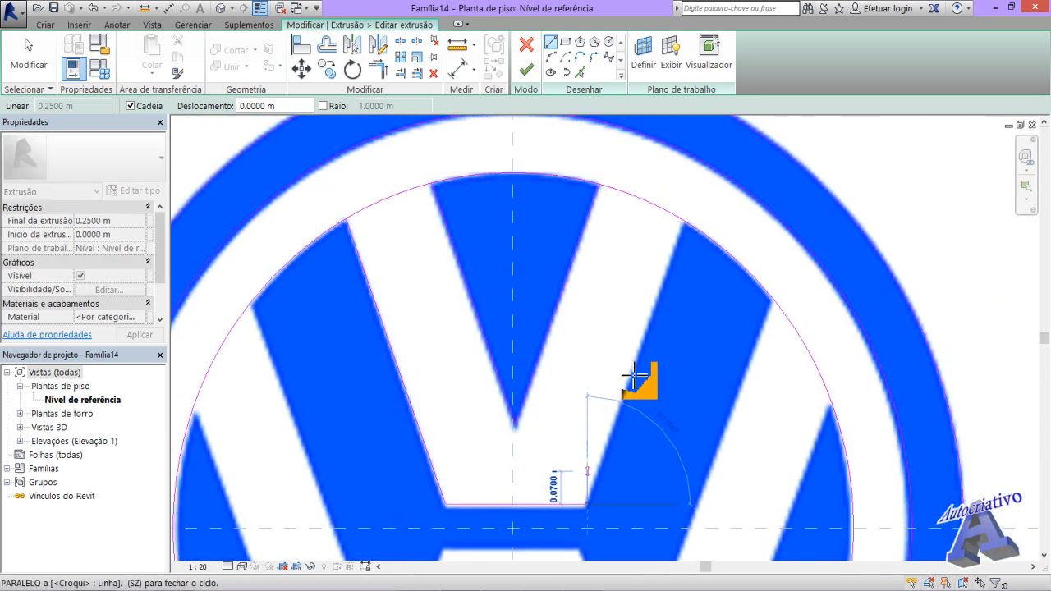
{"action": "left_click", "coordinate": [688, 226]}
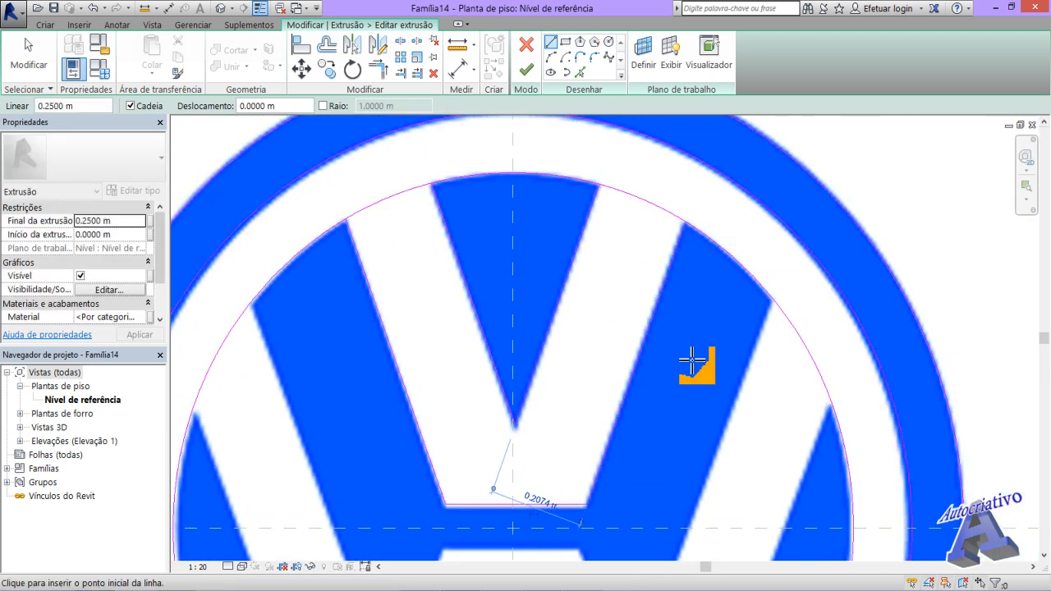
Step: Trace the crossbar's lower edge with a horizontal line and continue down the slanted blue edge to the right-hand lower tip
{"action": "mouse_move", "coordinate": [697, 352]}
{"action": "middle_mouse_down"}
{"action": "mouse_move", "coordinate": [715, 335]}
{"action": "mouse_move", "coordinate": [700, 214]}
{"action": "middle_mouse_up"}
{"action": "scroll", "coordinate": [565, 353], "scroll_direction": "up", "scroll_amount": 6}
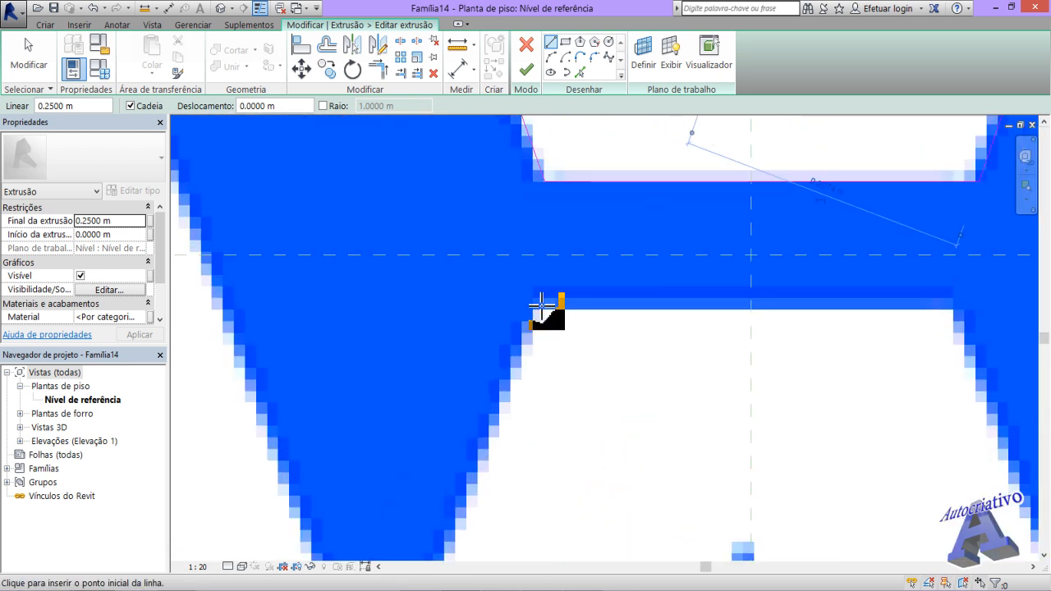
{"action": "middle_click_drag", "start_coordinate": [730, 323], "coordinate": [602, 332]}
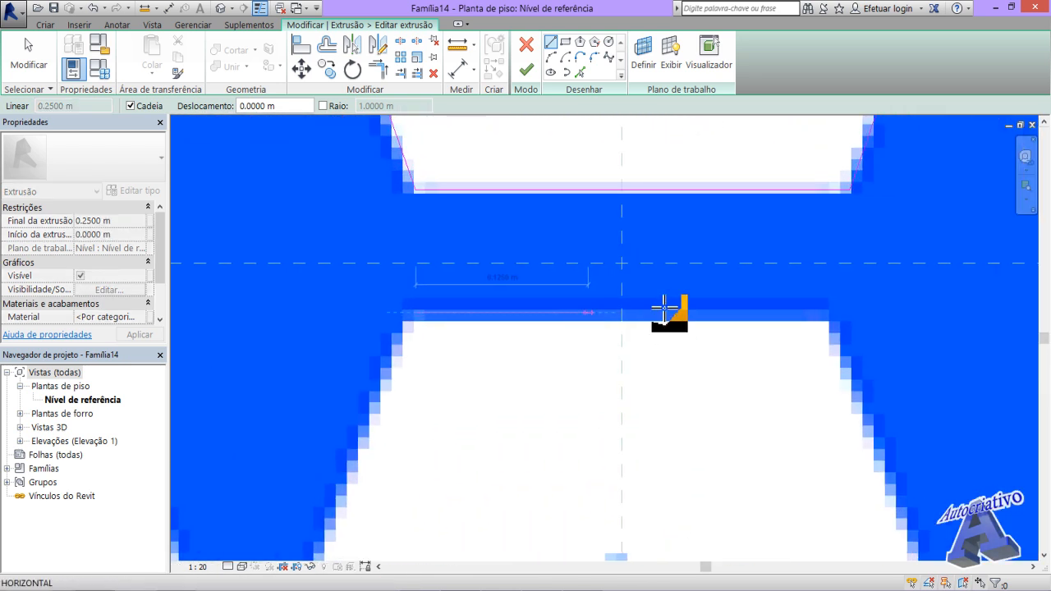
{"action": "left_click", "coordinate": [821, 315]}
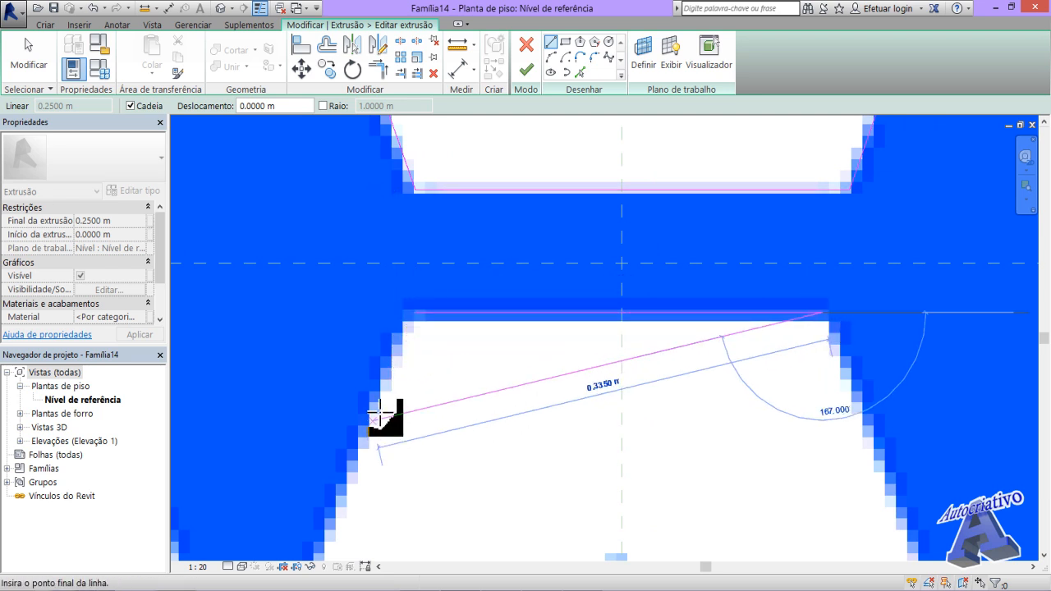
{"action": "middle_click_drag", "start_coordinate": [382, 422], "coordinate": [521, 340]}
{"action": "scroll", "coordinate": [532, 311], "scroll_direction": "down", "scroll_amount": 1}
{"action": "scroll", "coordinate": [717, 367], "scroll_direction": "down", "scroll_amount": 1}
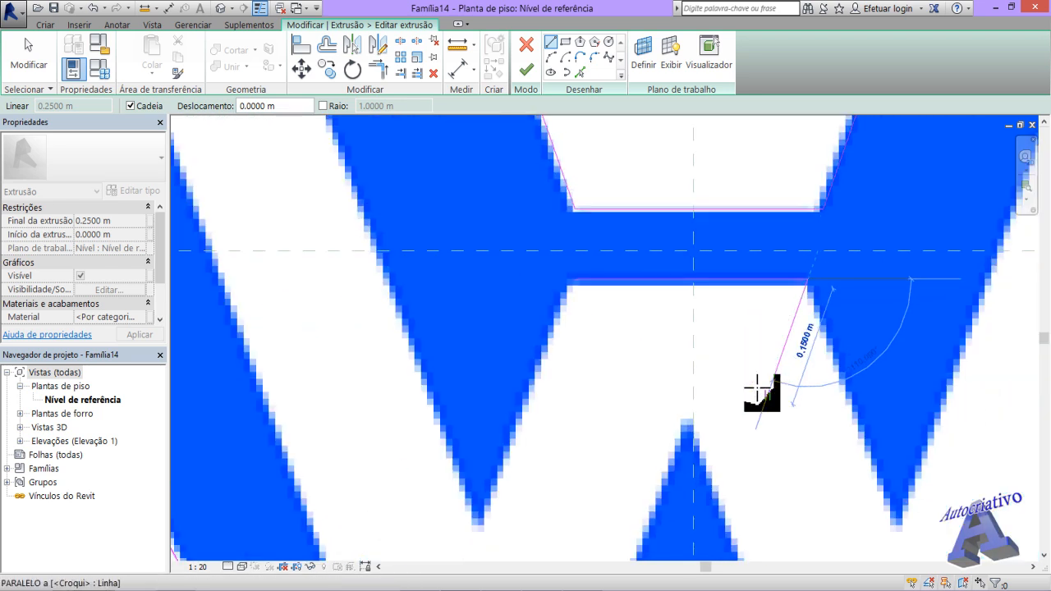
{"action": "middle_click_drag", "start_coordinate": [760, 388], "coordinate": [544, 341]}
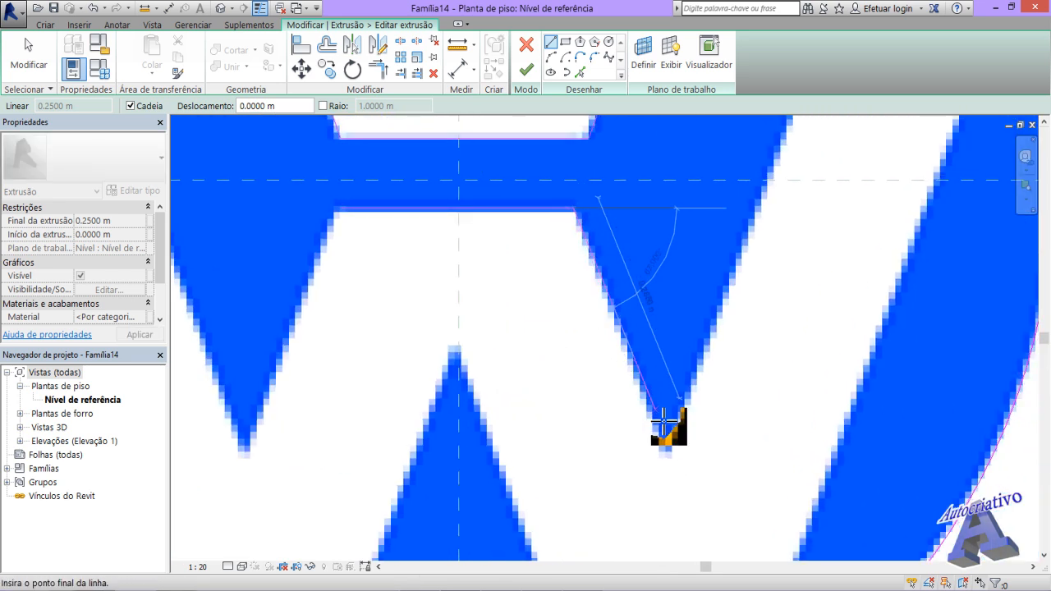
Step: Sketch a line at 70° from the right-hand lower tip up the blue band's outer edge to the innermost circle
{"action": "scroll", "coordinate": [681, 430], "scroll_direction": "down", "scroll_amount": 5}
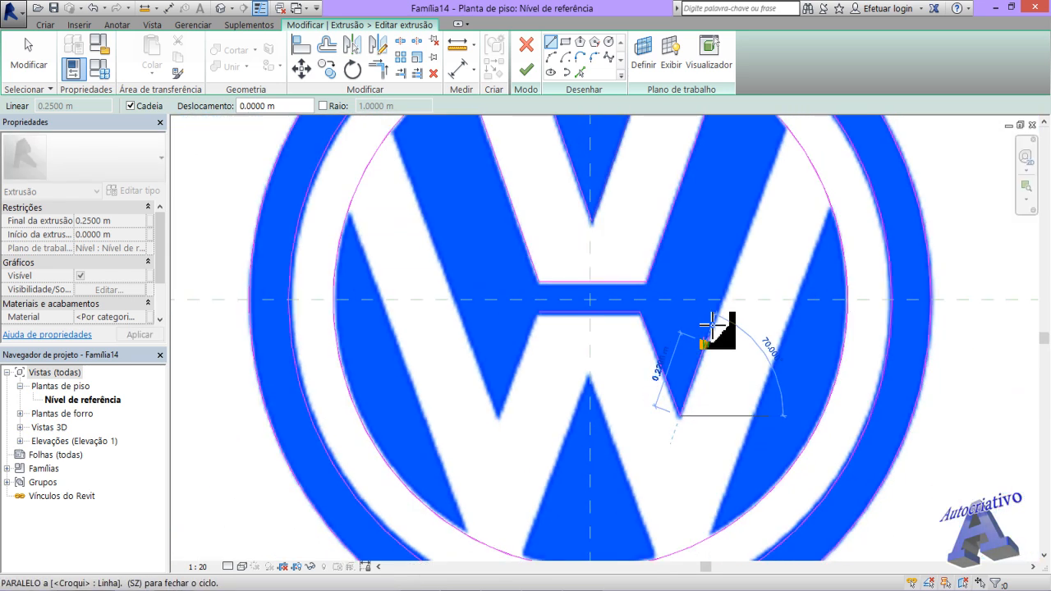
{"action": "middle_click_drag", "start_coordinate": [711, 335], "coordinate": [619, 535]}
{"action": "scroll", "coordinate": [681, 305], "scroll_direction": "up", "scroll_amount": 4}
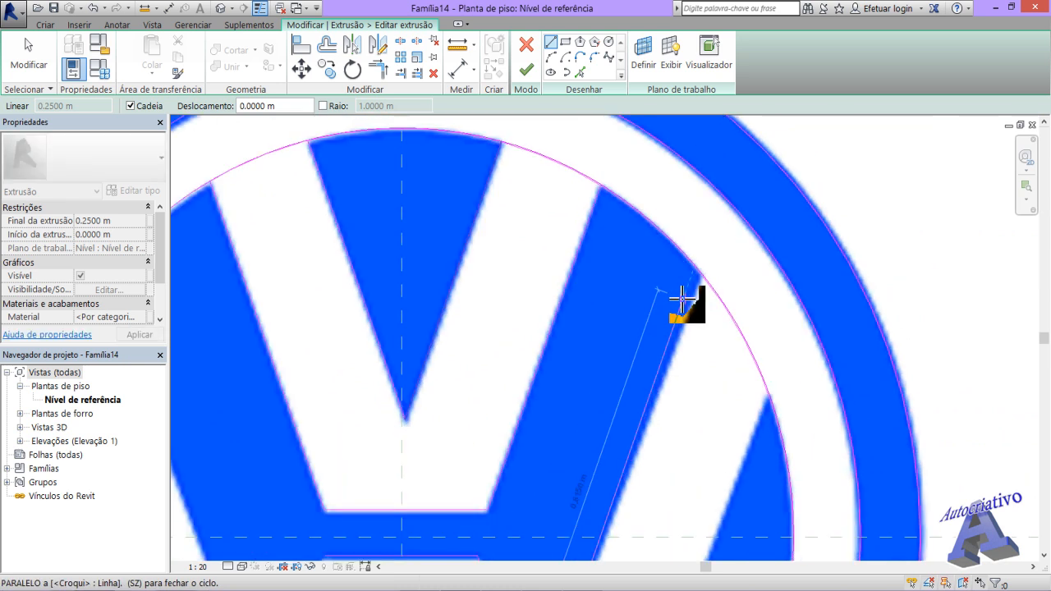
{"action": "scroll", "coordinate": [706, 281], "scroll_direction": "up", "scroll_amount": 2}
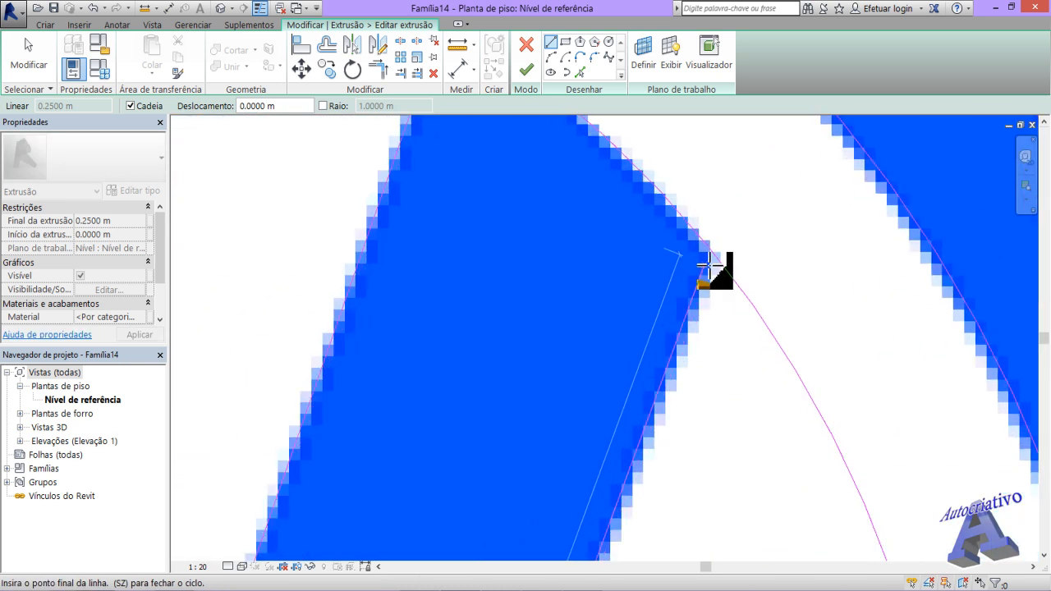
{"action": "left_click", "coordinate": [715, 260]}
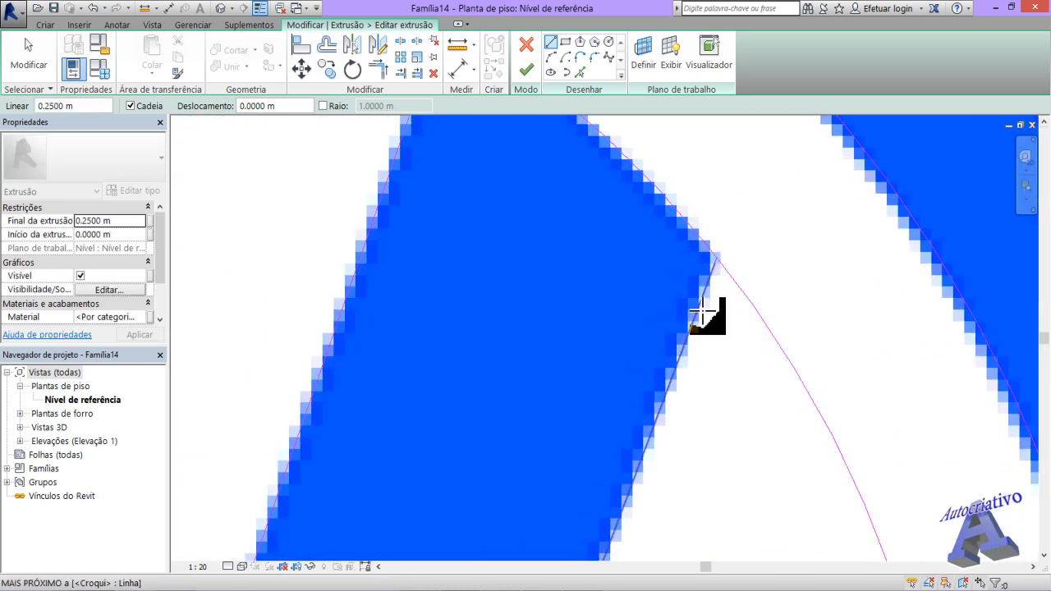
Step: Trace the straight edge of the right blue side segment from its upper tip down to the innermost circle
{"action": "scroll", "coordinate": [707, 309], "scroll_direction": "down", "scroll_amount": 6}
{"action": "middle_click_drag", "start_coordinate": [708, 381], "coordinate": [715, 248]}
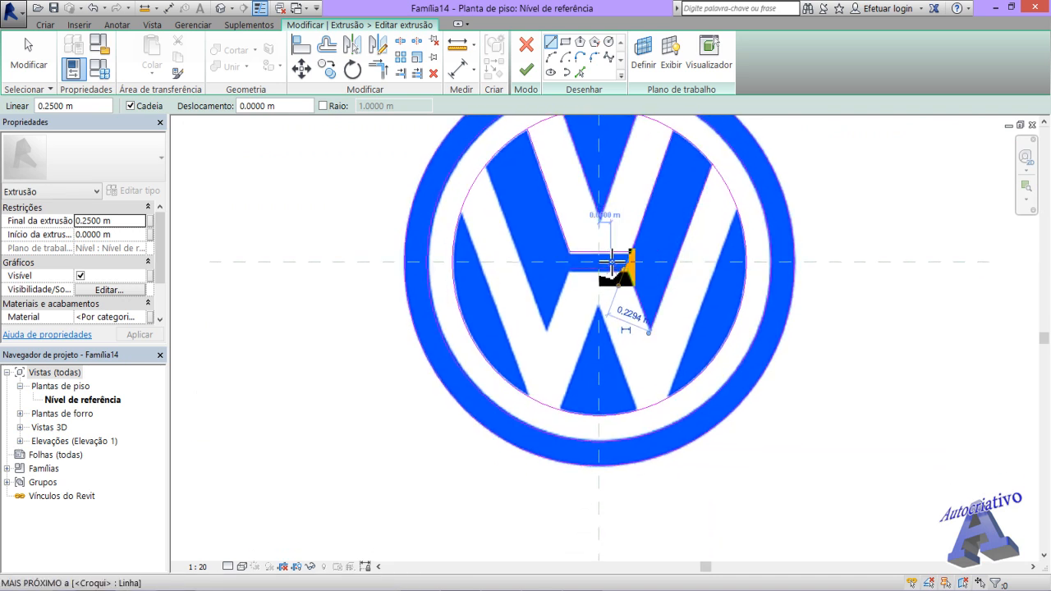
{"action": "scroll", "coordinate": [661, 380], "scroll_direction": "up", "scroll_amount": 2}
{"action": "scroll", "coordinate": [722, 271], "scroll_direction": "up", "scroll_amount": 2}
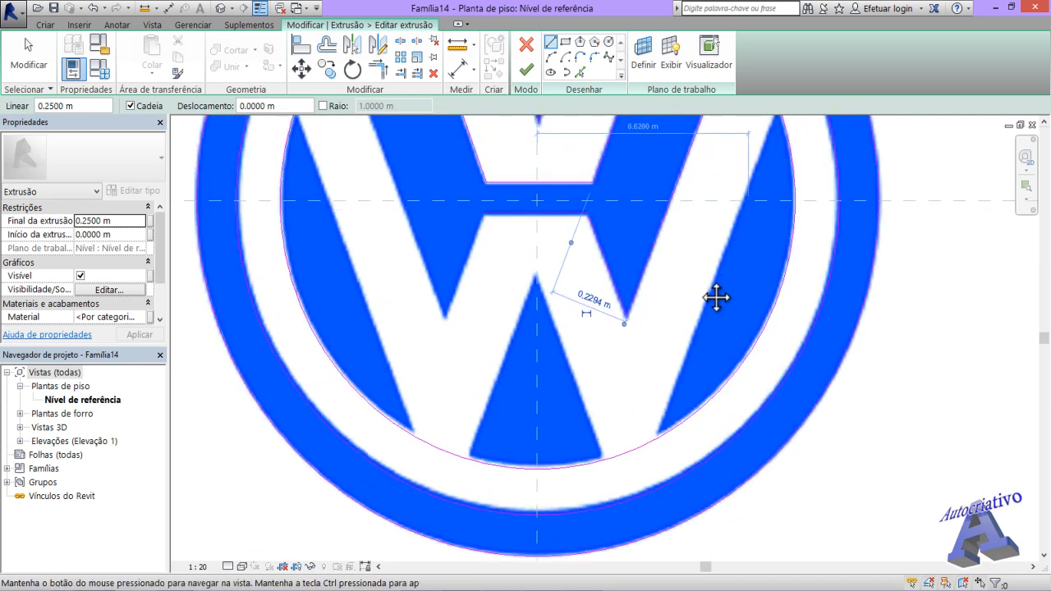
{"action": "scroll", "coordinate": [715, 218], "scroll_direction": "up", "scroll_amount": 1}
{"action": "scroll", "coordinate": [707, 209], "scroll_direction": "up", "scroll_amount": 4}
{"action": "scroll", "coordinate": [706, 201], "scroll_direction": "up", "scroll_amount": 1}
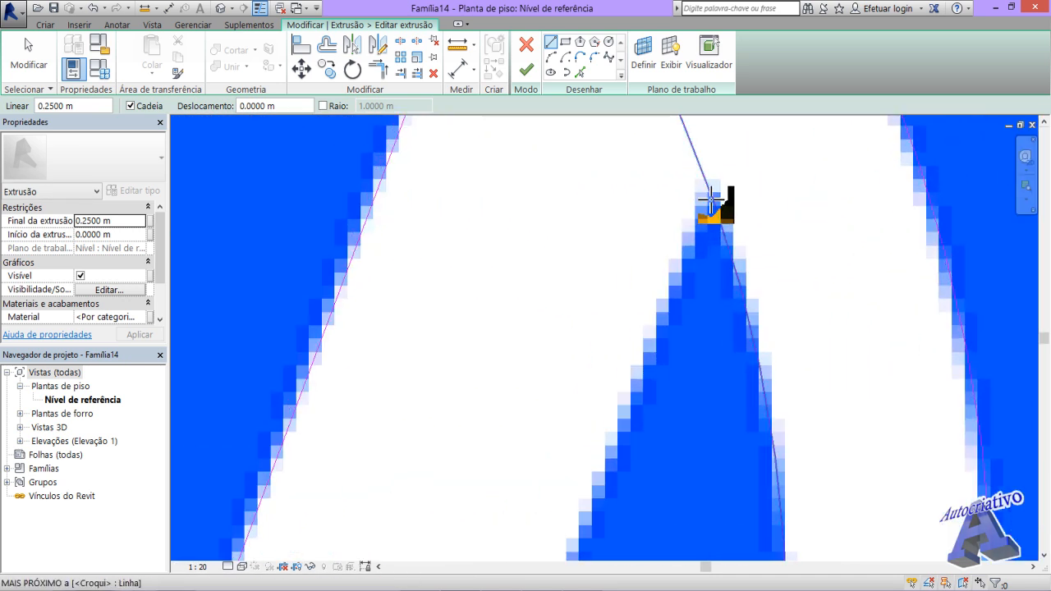
{"action": "left_click", "coordinate": [715, 202]}
{"action": "scroll", "coordinate": [662, 310], "scroll_direction": "down", "scroll_amount": 5}
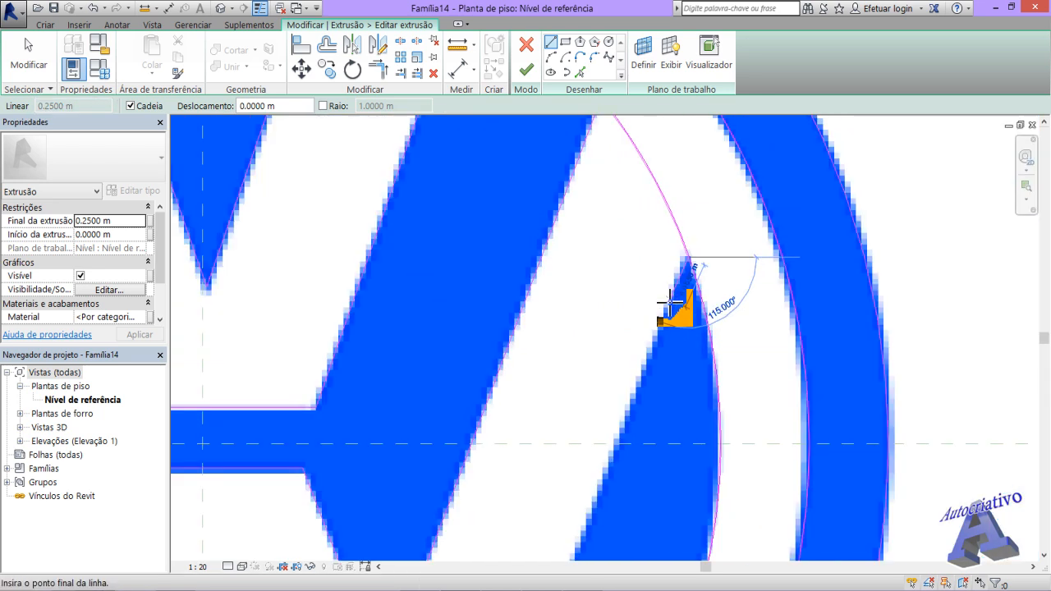
{"action": "middle_click_drag", "start_coordinate": [647, 422], "coordinate": [703, 213]}
{"action": "scroll", "coordinate": [629, 333], "scroll_direction": "up", "scroll_amount": 6}
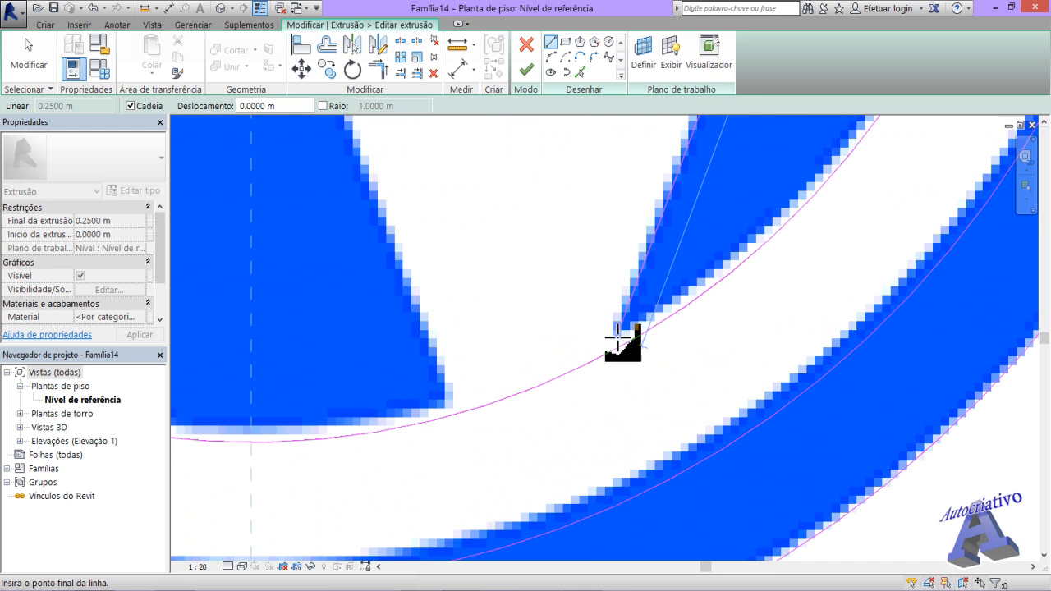
{"action": "left_click", "coordinate": [613, 347]}
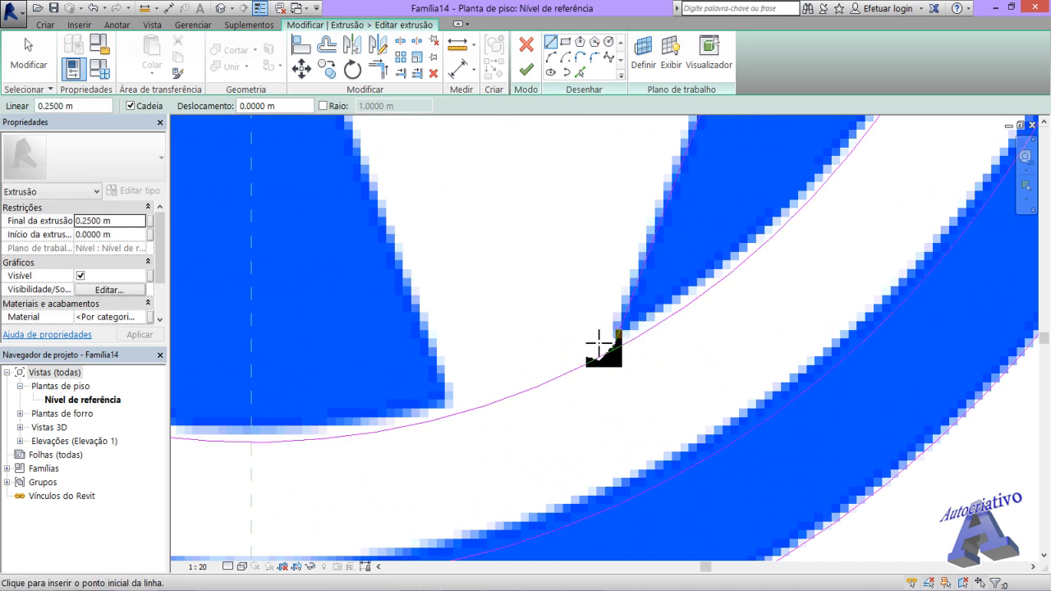
Step: Trace both sides of the lower blue triangle from its upper tip to the innermost circle with lines about 0.56 m long
{"action": "scroll", "coordinate": [598, 343], "scroll_direction": "down", "scroll_amount": 2}
{"action": "middle_click_drag", "start_coordinate": [520, 402], "coordinate": [544, 453]}
{"action": "middle_click_drag", "start_coordinate": [519, 301], "coordinate": [597, 408]}
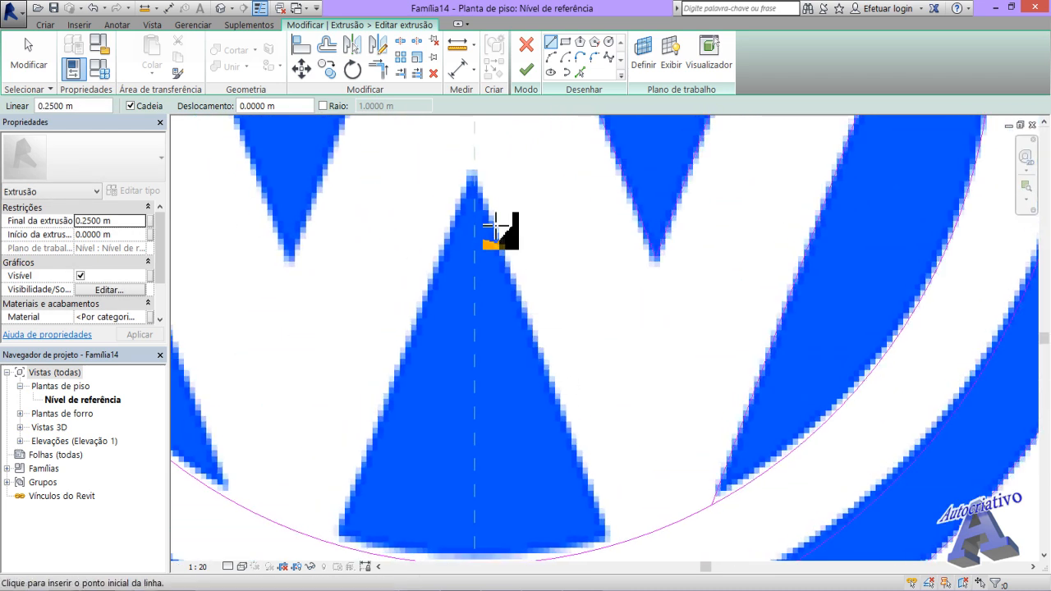
{"action": "left_click", "coordinate": [474, 173]}
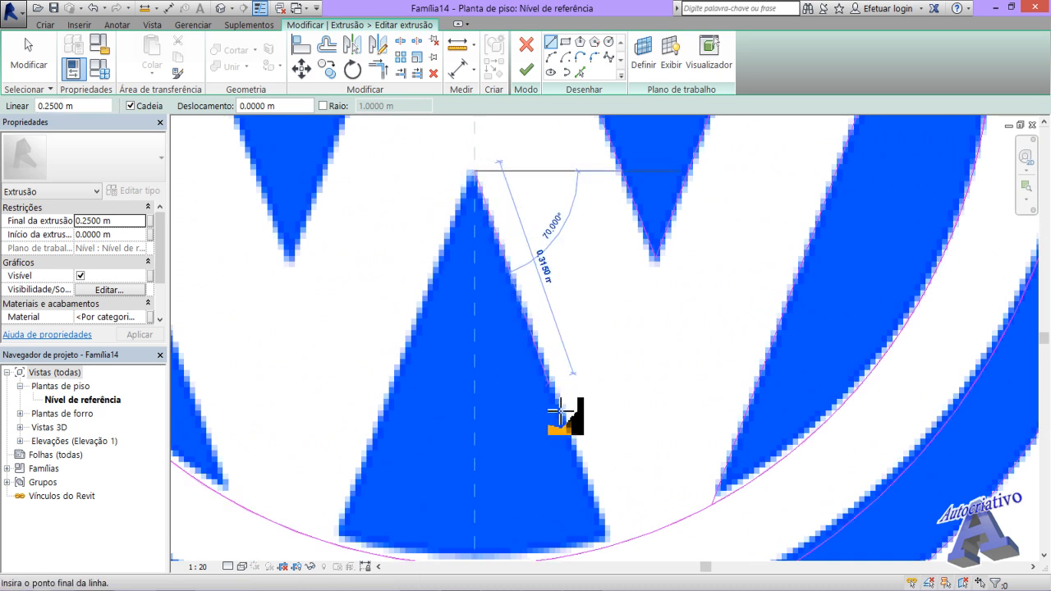
{"action": "left_click", "coordinate": [611, 545]}
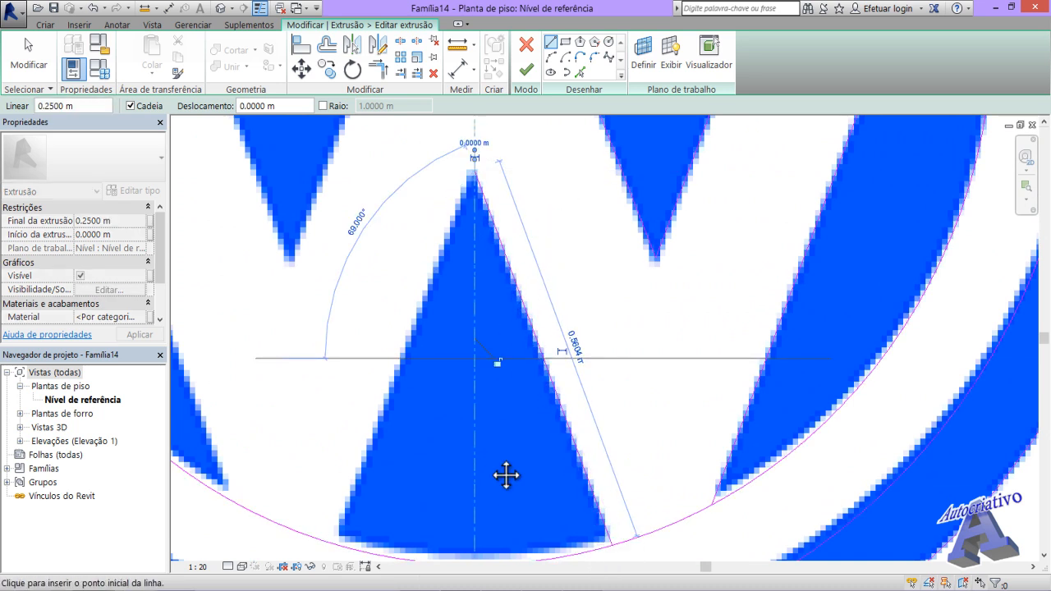
{"action": "middle_click_drag", "start_coordinate": [506, 476], "coordinate": [669, 408]}
{"action": "middle_click_drag", "start_coordinate": [647, 243], "coordinate": [652, 317]}
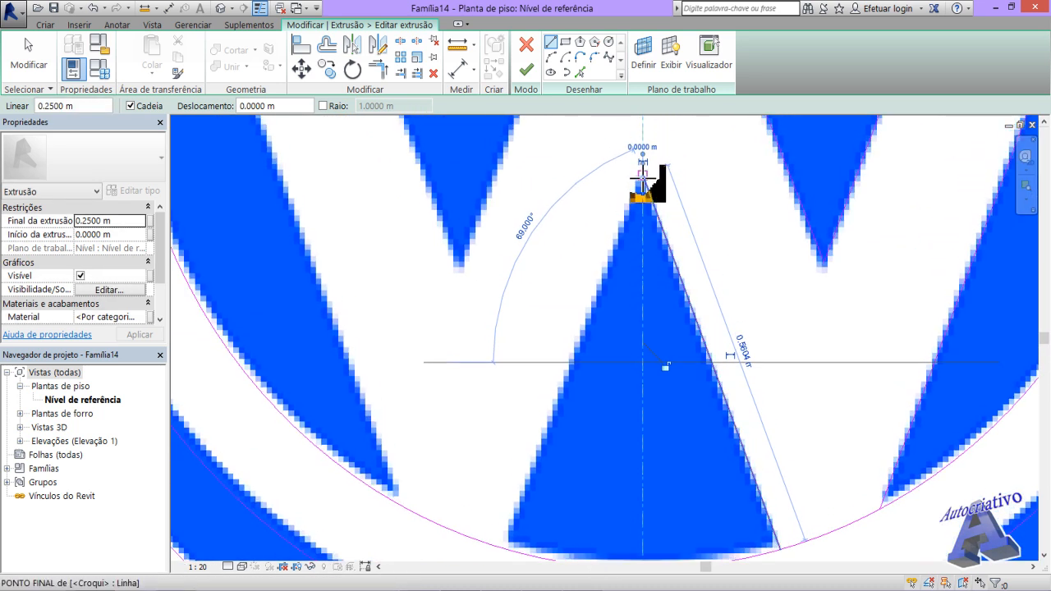
{"action": "left_click", "coordinate": [642, 176]}
{"action": "left_click", "coordinate": [507, 546]}
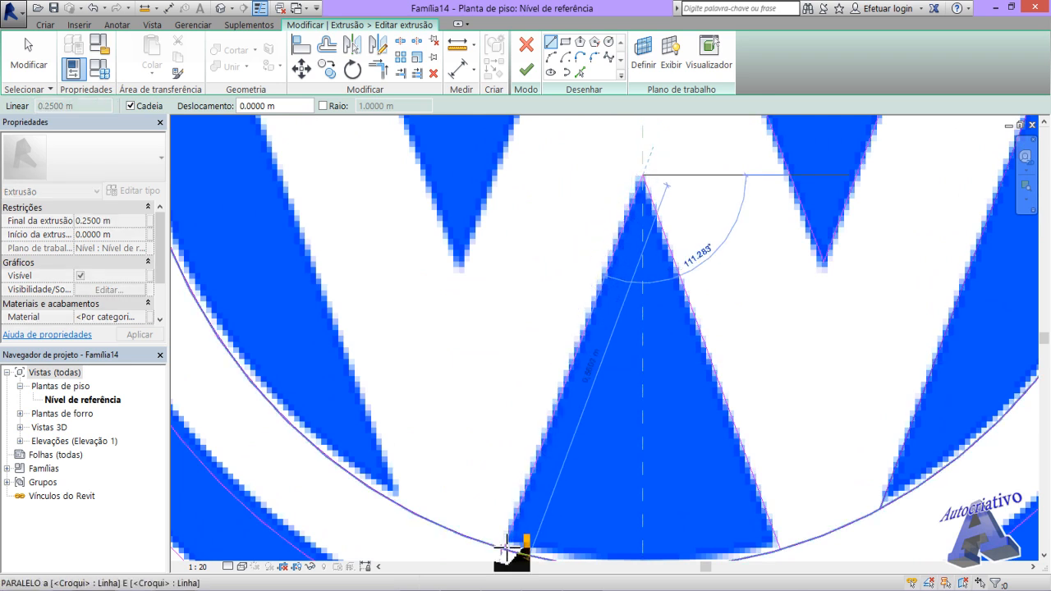
Step: Sketch a line about 0.3 m long at 110° from the crossbar's lower-left corner to the left-hand lower tip
{"action": "scroll", "coordinate": [526, 460], "scroll_direction": "down", "scroll_amount": 5}
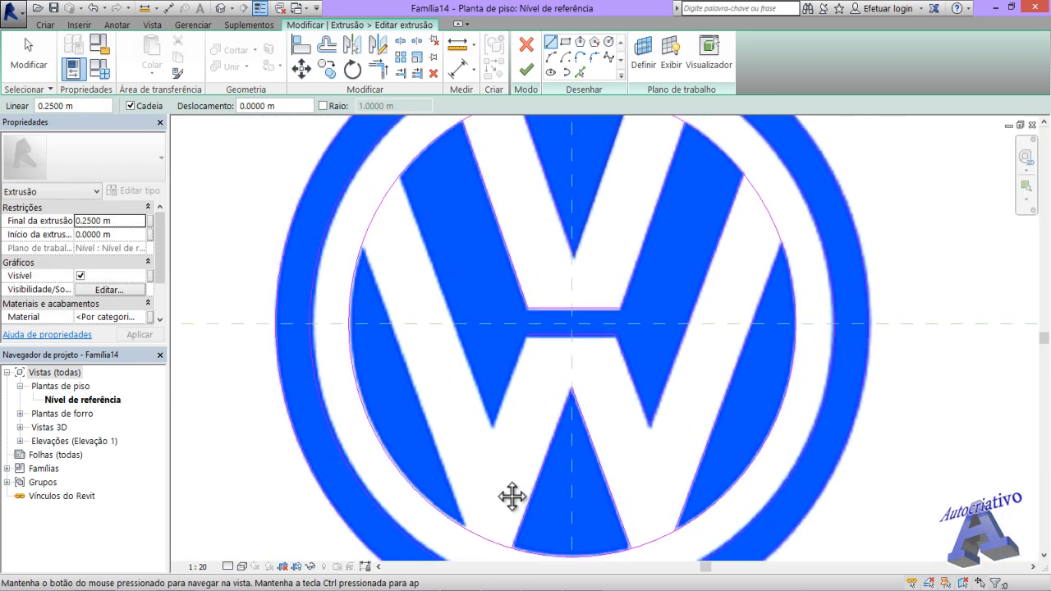
{"action": "scroll", "coordinate": [525, 342], "scroll_direction": "up", "scroll_amount": 5}
{"action": "middle_click_drag", "start_coordinate": [547, 348], "coordinate": [543, 279]}
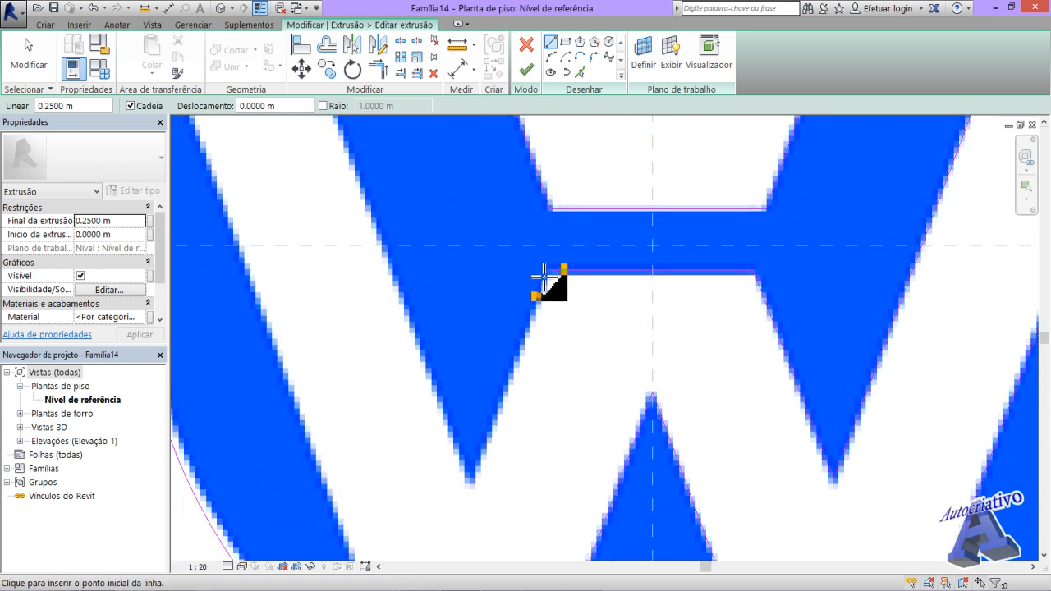
{"action": "left_click", "coordinate": [552, 270]}
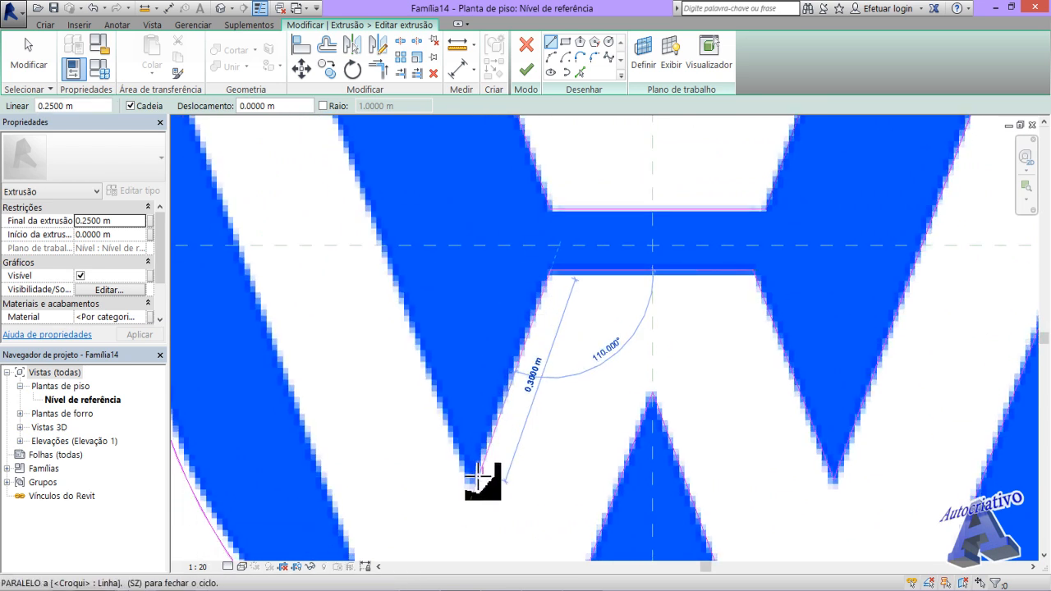
{"action": "left_click", "coordinate": [474, 480]}
Step: Sketch a line at 110° from the left-hand lower tip up the blue band's outer edge to the innermost circle
{"action": "scroll", "coordinate": [429, 396], "scroll_direction": "down", "scroll_amount": 2}
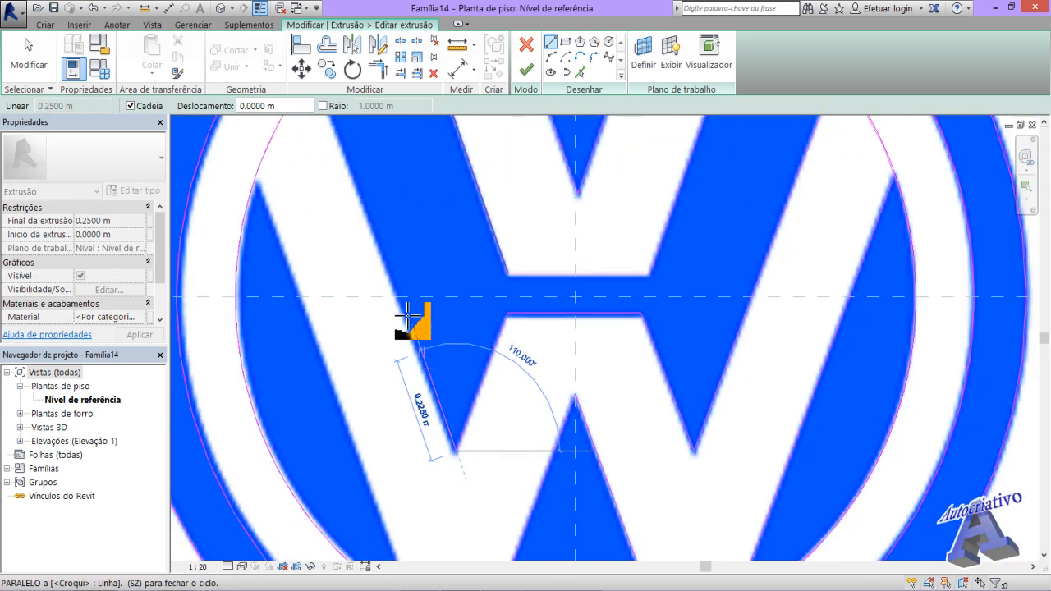
{"action": "middle_click_drag", "start_coordinate": [427, 345], "coordinate": [497, 535]}
{"action": "scroll", "coordinate": [387, 288], "scroll_direction": "up", "scroll_amount": 4}
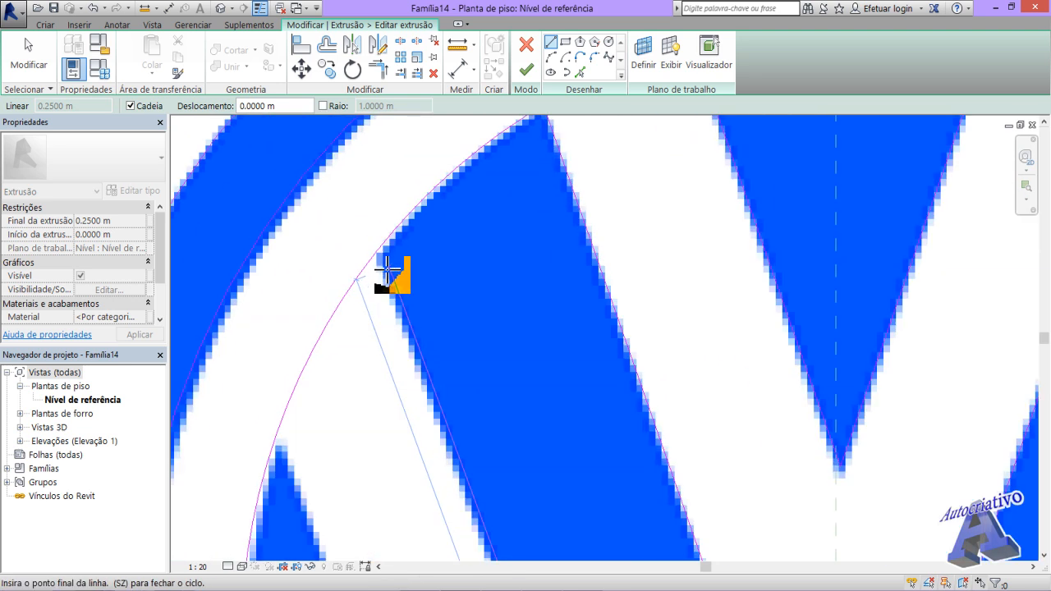
{"action": "left_click", "coordinate": [372, 252]}
Step: Trace the straight edge of the left blue side segment from its upper tip to the innermost circle and finish drawing lines
{"action": "scroll", "coordinate": [413, 312], "scroll_direction": "down", "scroll_amount": 5}
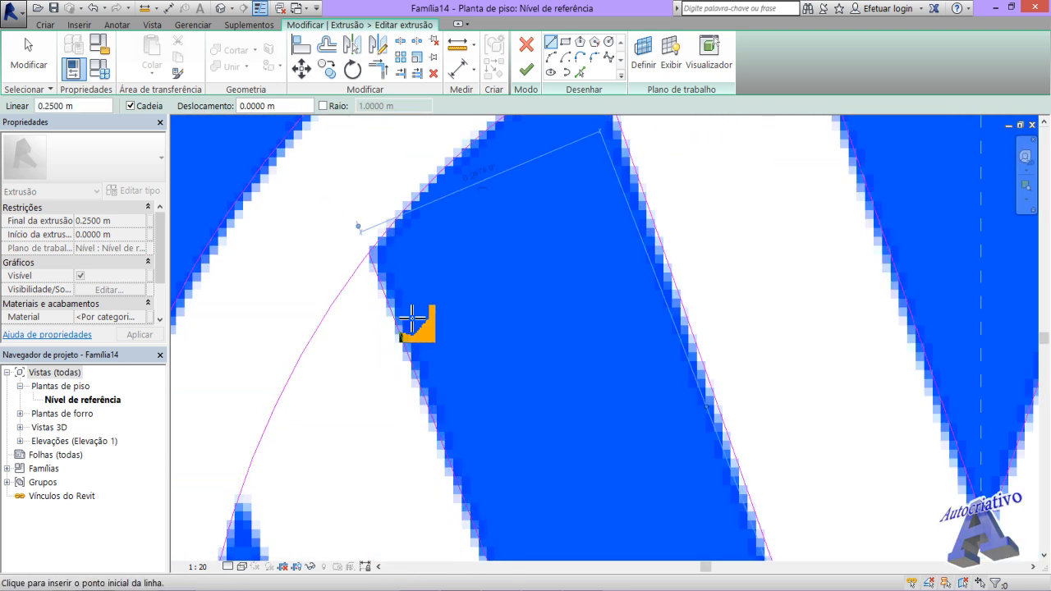
{"action": "mouse_move", "coordinate": [418, 321]}
{"action": "middle_mouse_down"}
{"action": "mouse_move", "coordinate": [492, 291]}
{"action": "mouse_move", "coordinate": [515, 237]}
{"action": "mouse_move", "coordinate": [521, 335]}
{"action": "mouse_move", "coordinate": [528, 253]}
{"action": "mouse_move", "coordinate": [514, 209]}
{"action": "middle_mouse_up"}
{"action": "scroll", "coordinate": [420, 193], "scroll_direction": "up", "scroll_amount": 3}
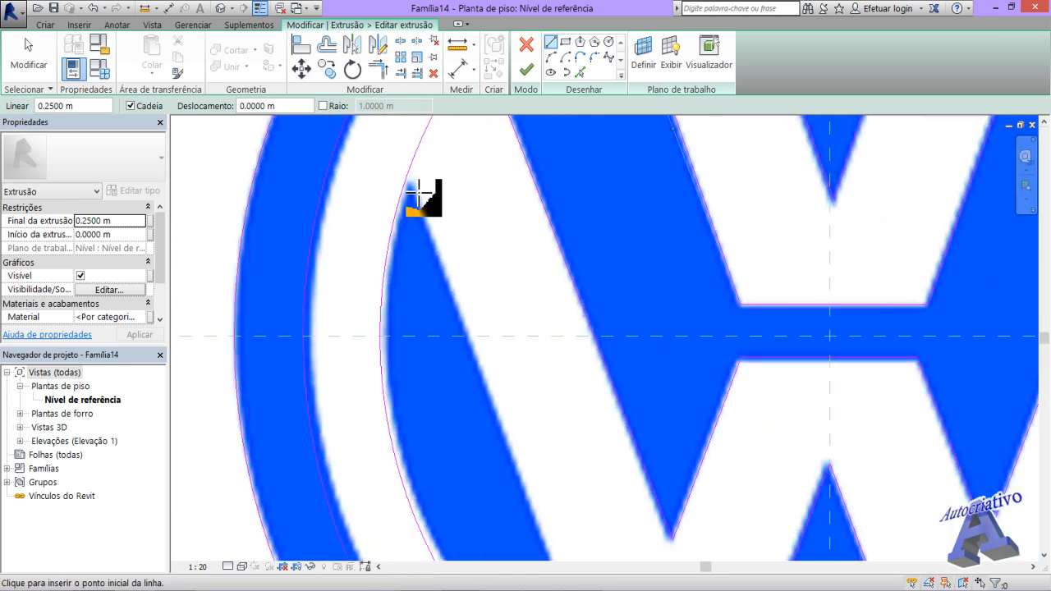
{"action": "left_click", "coordinate": [410, 179]}
{"action": "middle_click_drag", "start_coordinate": [501, 409], "coordinate": [440, 132]}
{"action": "scroll", "coordinate": [556, 475], "scroll_direction": "up", "scroll_amount": 3}
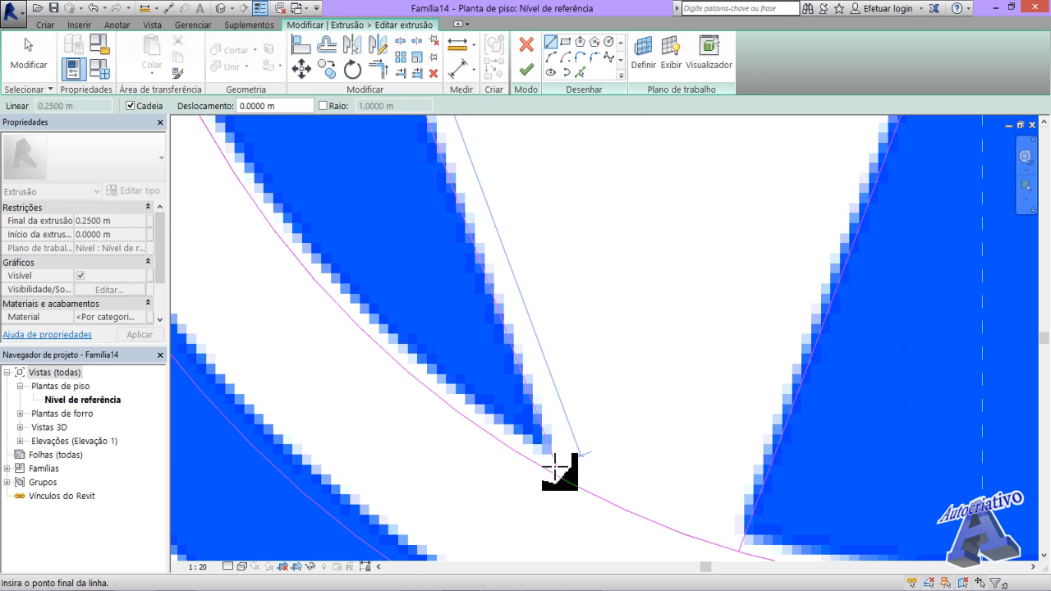
{"action": "left_click", "coordinate": [556, 474]}
{"action": "scroll", "coordinate": [600, 429], "scroll_direction": "down", "scroll_amount": 6}
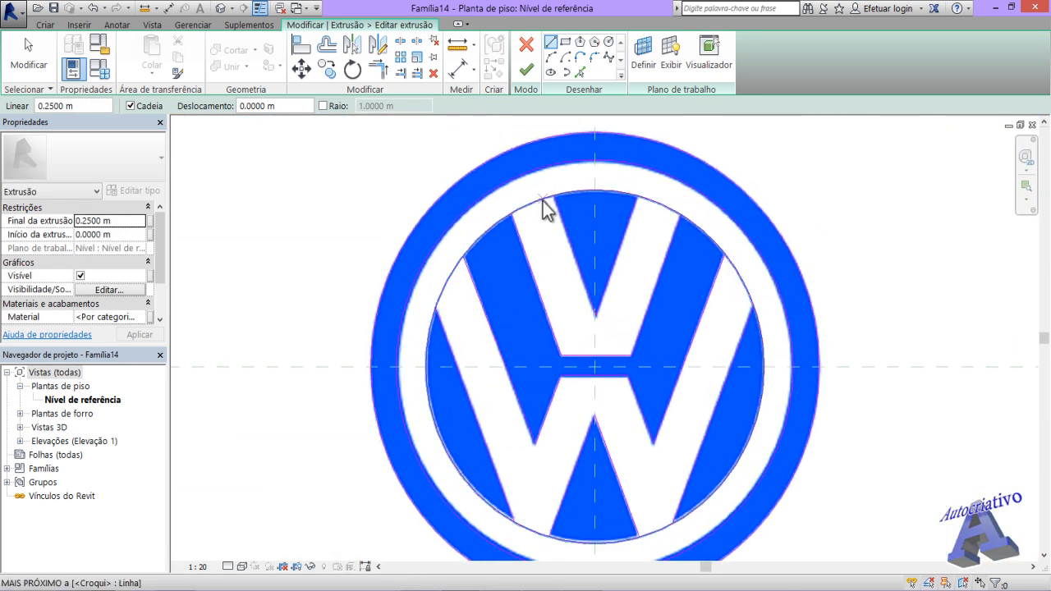
{"action": "key", "text": "Escape"}
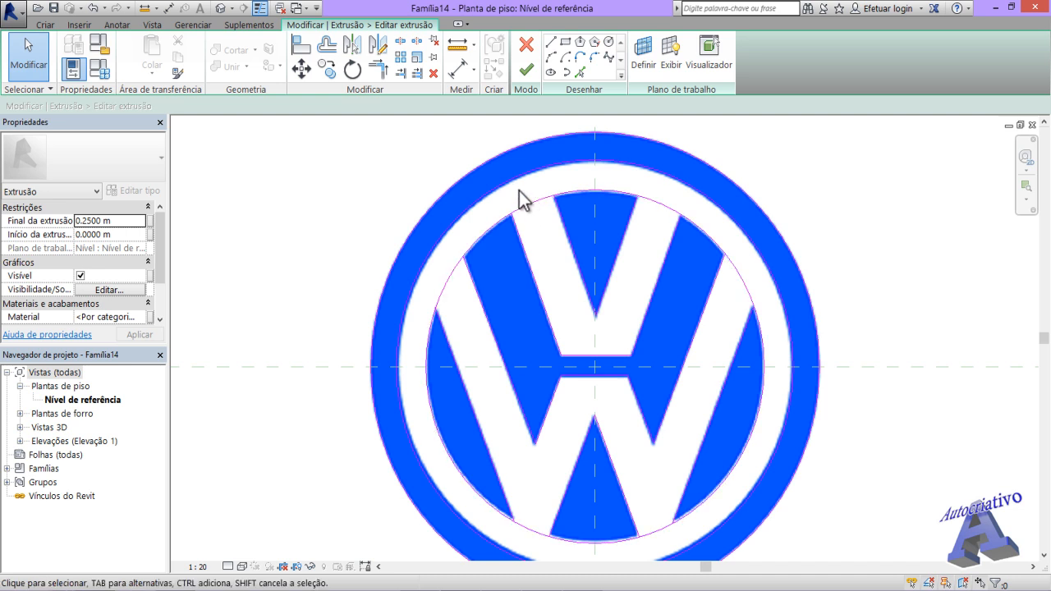
Step: Trace the curved top edge of the left blue band with a three-point arc of about 21.7° between its two upper corners
{"action": "scroll", "coordinate": [532, 215], "scroll_direction": "up", "scroll_amount": 2}
{"action": "scroll", "coordinate": [534, 218], "scroll_direction": "up", "scroll_amount": 1}
{"action": "mouse_move", "coordinate": [547, 237]}
{"action": "middle_mouse_down"}
{"action": "mouse_move", "coordinate": [540, 265]}
{"action": "mouse_move", "coordinate": [529, 265]}
{"action": "mouse_move", "coordinate": [534, 257]}
{"action": "middle_mouse_up"}
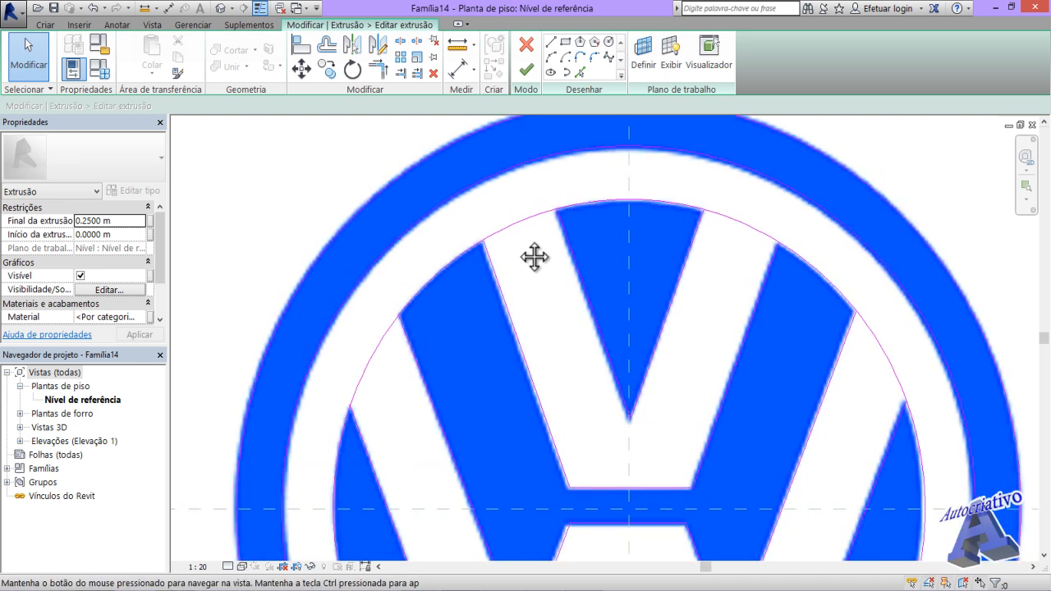
{"action": "left_click", "coordinate": [552, 57]}
{"action": "scroll", "coordinate": [413, 323], "scroll_direction": "up", "scroll_amount": 2}
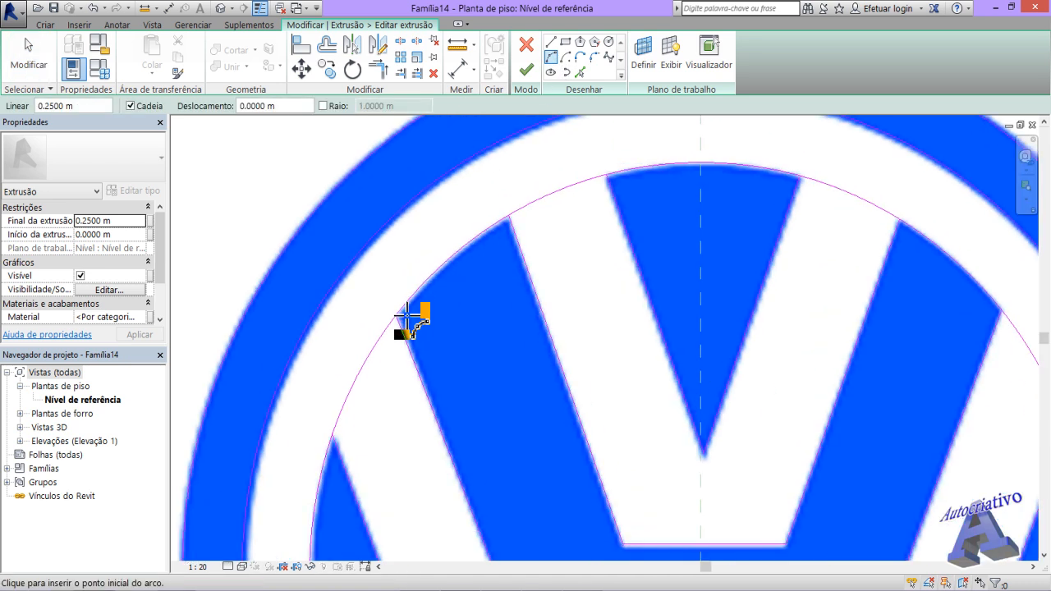
{"action": "left_click", "coordinate": [398, 313]}
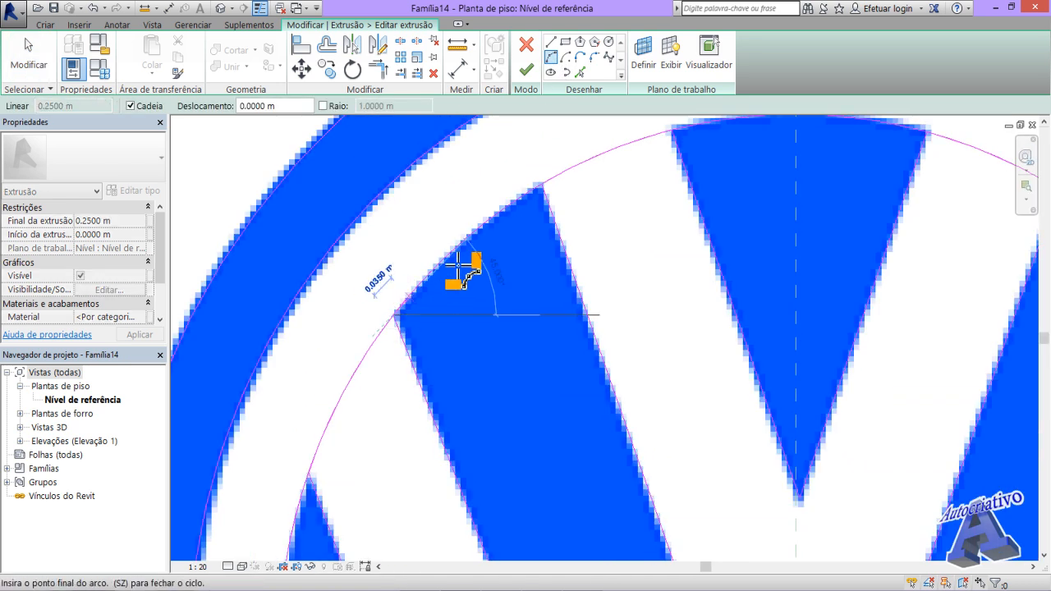
{"action": "left_click", "coordinate": [540, 194]}
{"action": "scroll", "coordinate": [493, 235], "scroll_direction": "up", "scroll_amount": 3}
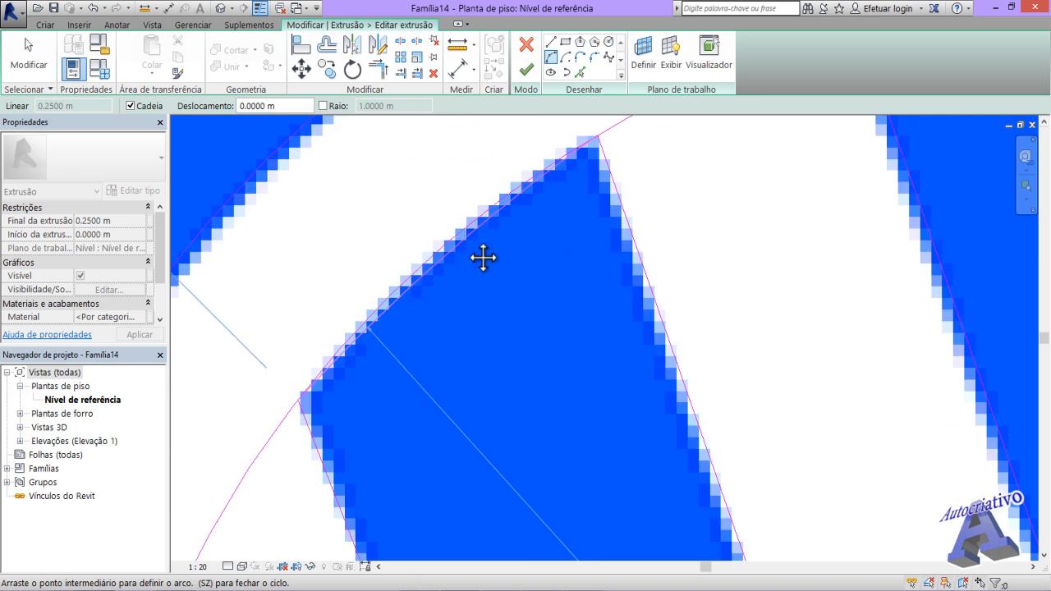
{"action": "middle_click_drag", "start_coordinate": [483, 258], "coordinate": [520, 277]}
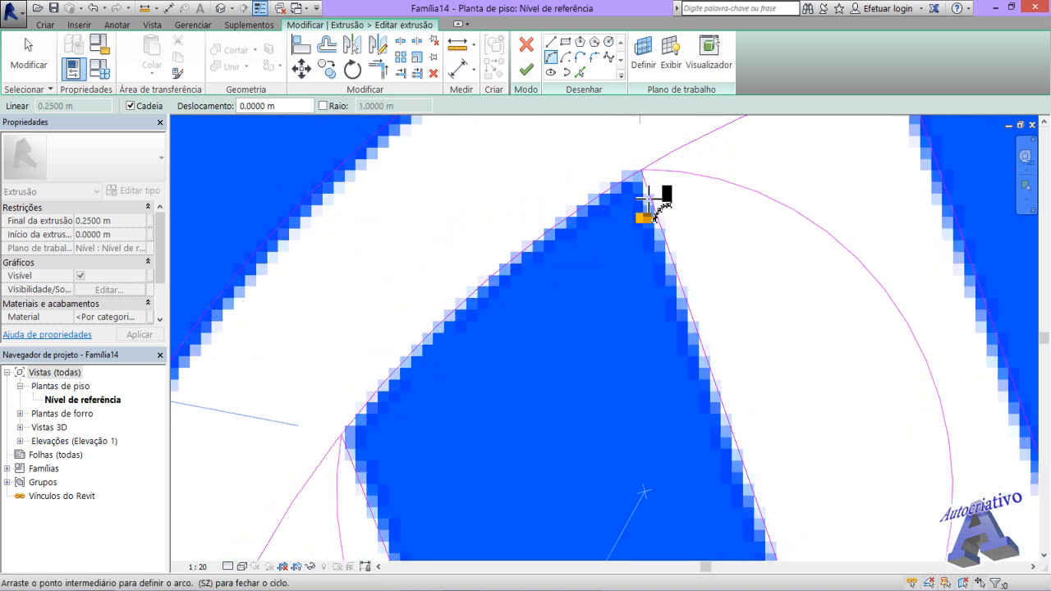
{"action": "left_click", "coordinate": [500, 276]}
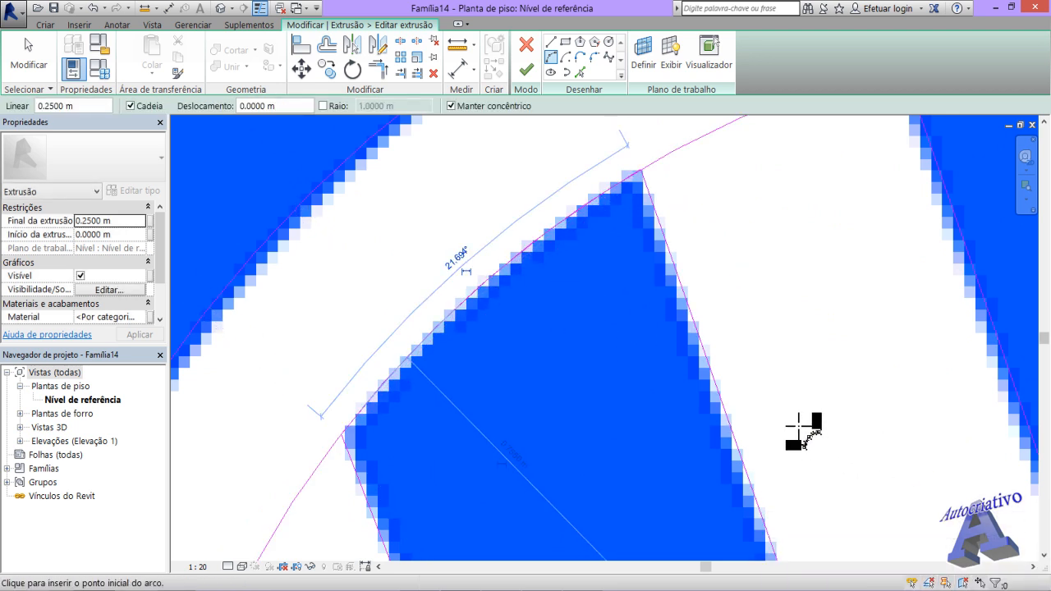
{"action": "scroll", "coordinate": [798, 422], "scroll_direction": "down", "scroll_amount": 3}
{"action": "scroll", "coordinate": [801, 403], "scroll_direction": "down", "scroll_amount": 2}
{"action": "key", "text": "Escape"}
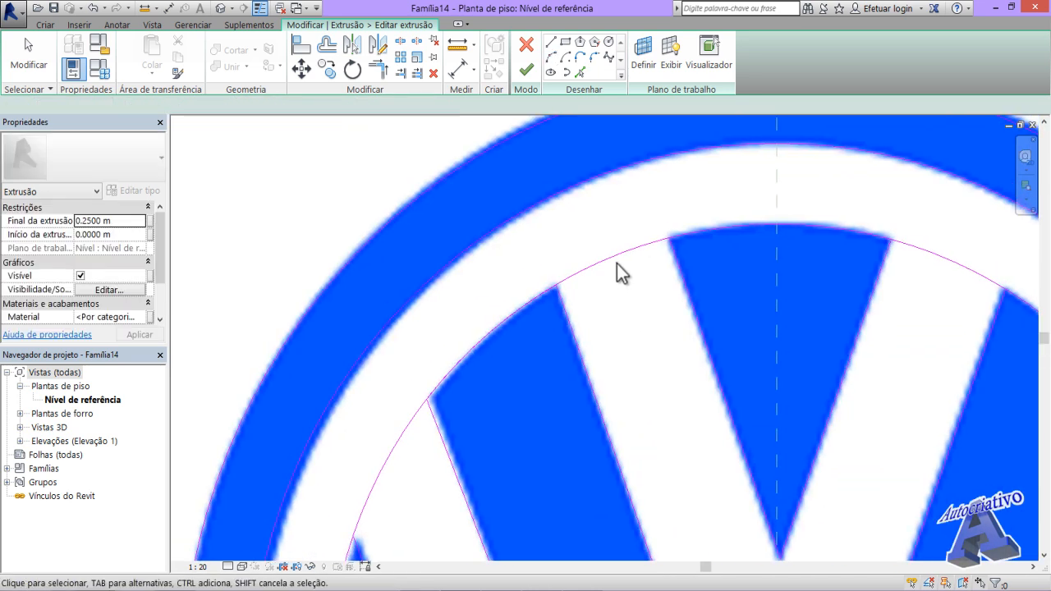
Step: Delete the innermost construction circle from the sketch, keeping the new arc on the left blue band
{"action": "left_click", "coordinate": [615, 260]}
{"action": "scroll", "coordinate": [624, 345], "scroll_direction": "down", "scroll_amount": 3}
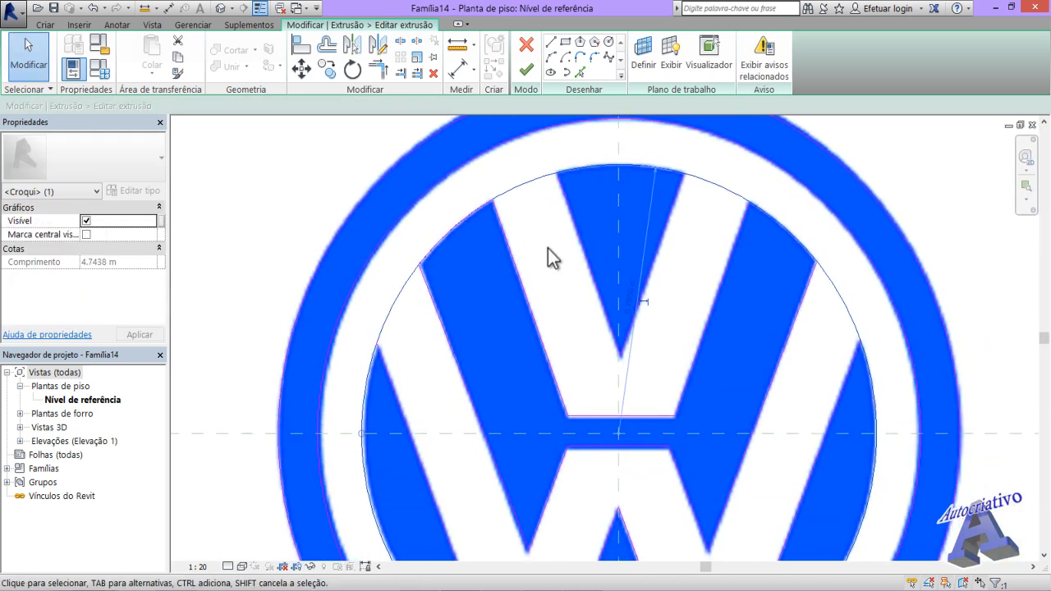
{"action": "left_click", "coordinate": [547, 248]}
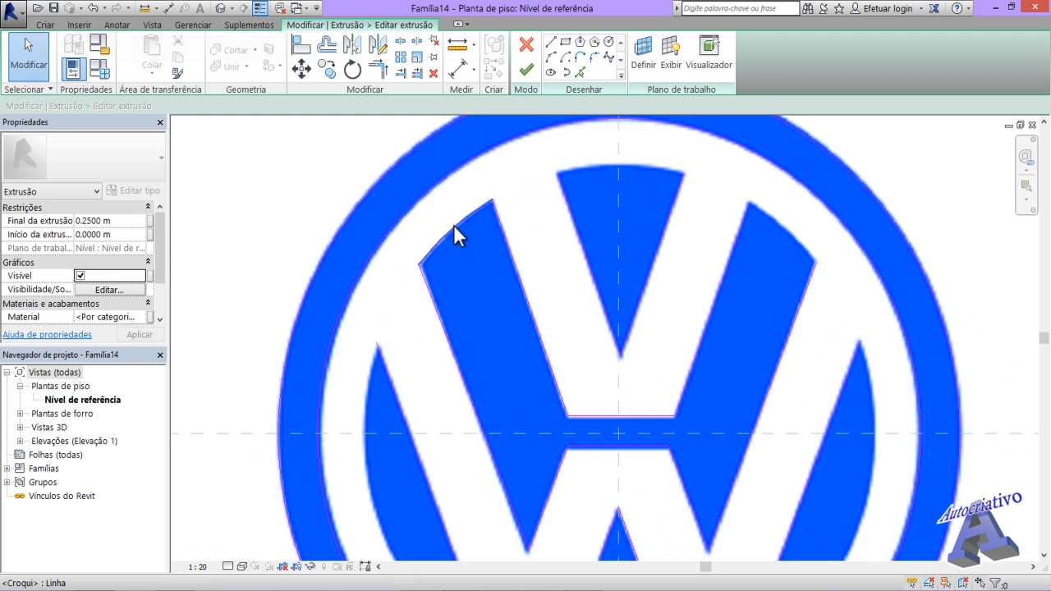
{"action": "left_click", "coordinate": [454, 224]}
{"action": "left_click", "coordinate": [530, 233]}
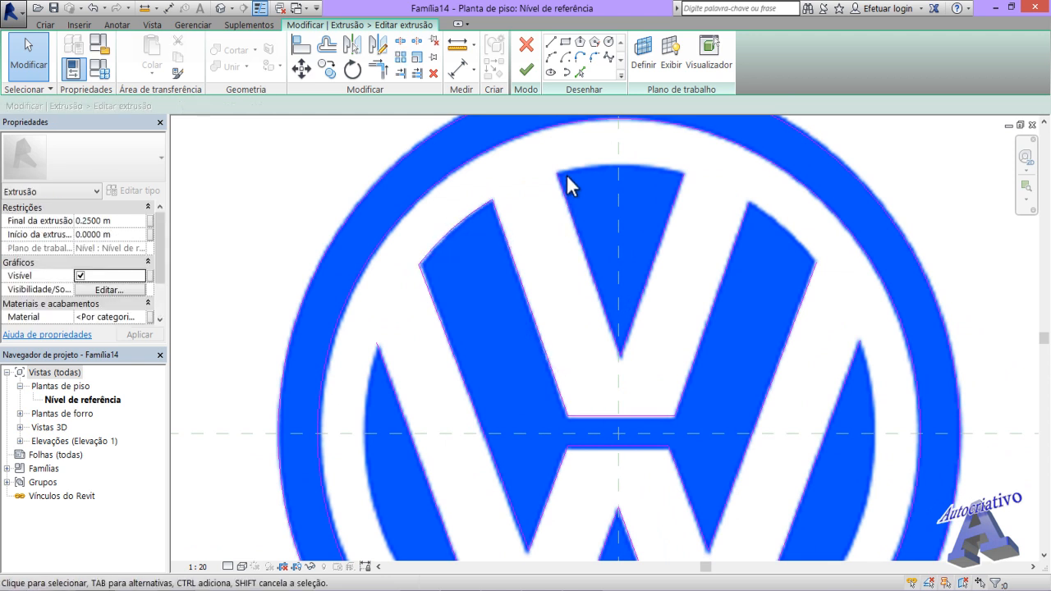
Step: Trace the curved top edge of the upper blue triangle with a three-point arc joining the ends of its two sides
{"action": "left_click", "coordinate": [551, 57]}
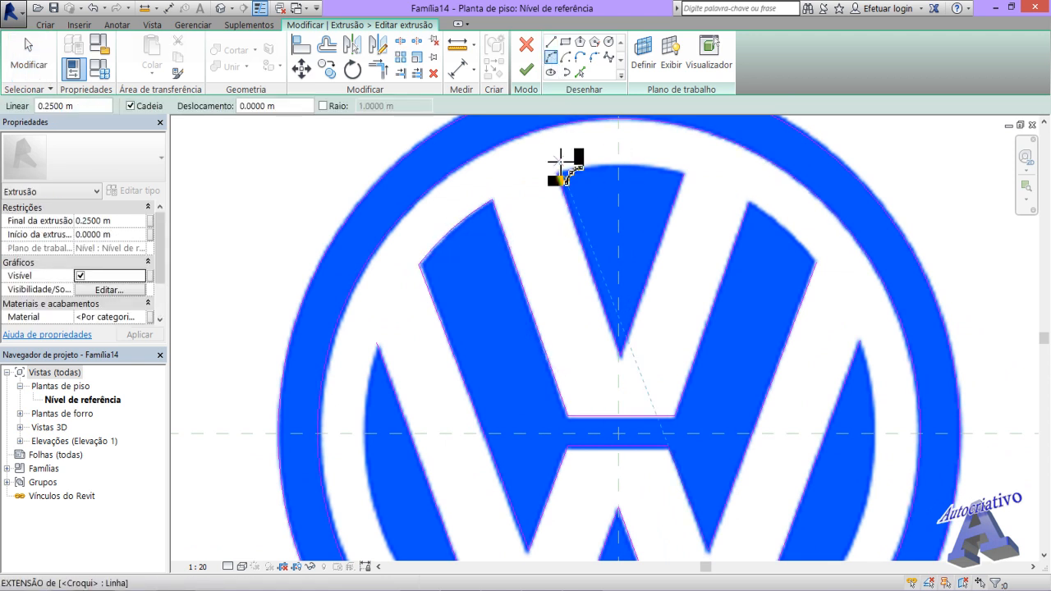
{"action": "scroll", "coordinate": [563, 168], "scroll_direction": "up", "scroll_amount": 2}
{"action": "left_click", "coordinate": [556, 177]}
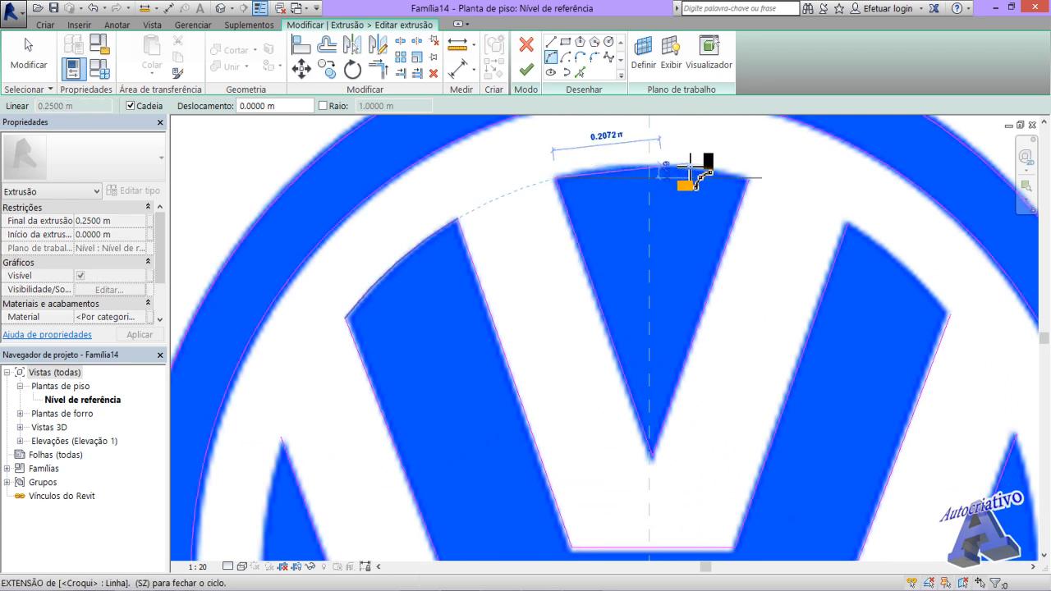
{"action": "left_click", "coordinate": [749, 178]}
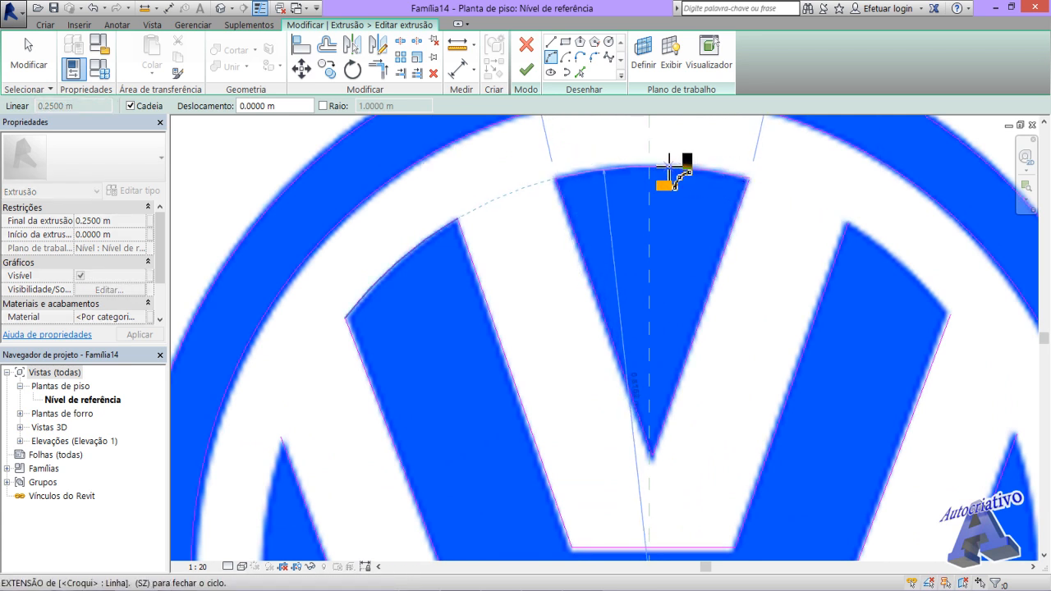
{"action": "scroll", "coordinate": [669, 170], "scroll_direction": "up", "scroll_amount": 2}
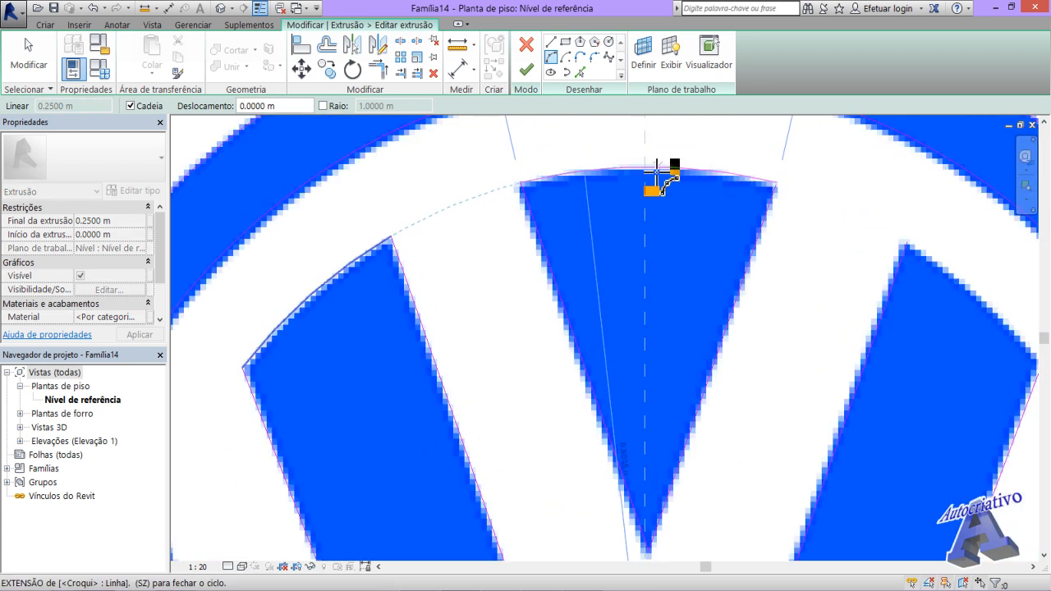
{"action": "left_click", "coordinate": [652, 169]}
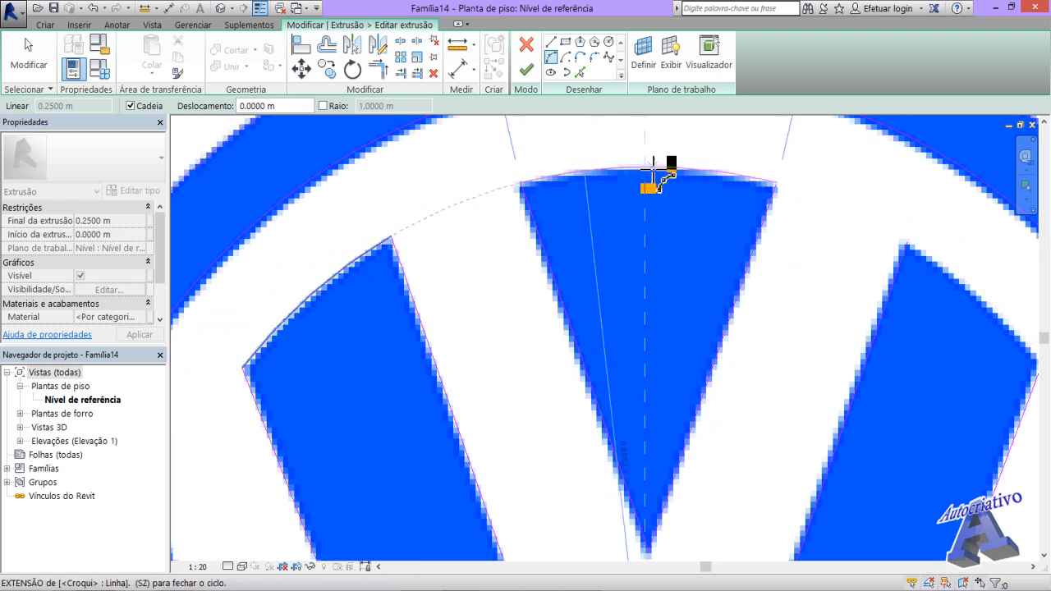
{"action": "left_click", "coordinate": [654, 169]}
Step: Trace the curved top edge of the right blue band with a three-point arc of about 0.63 m radius
{"action": "mouse_move", "coordinate": [814, 297]}
{"action": "middle_mouse_down"}
{"action": "mouse_move", "coordinate": [614, 307]}
{"action": "mouse_move", "coordinate": [478, 340]}
{"action": "middle_mouse_up"}
{"action": "left_click", "coordinate": [560, 224]}
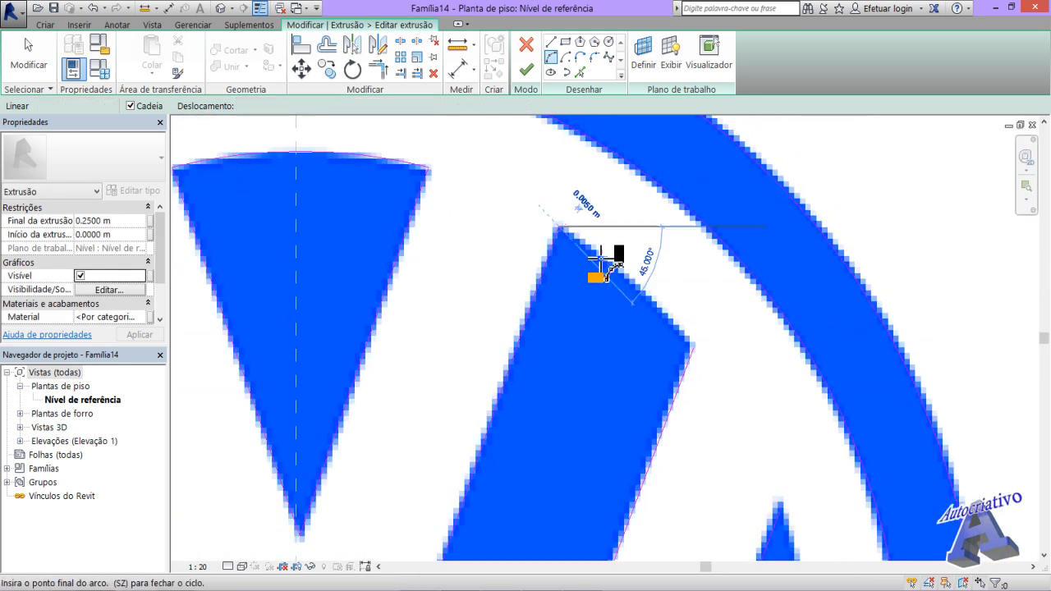
{"action": "left_click", "coordinate": [692, 345]}
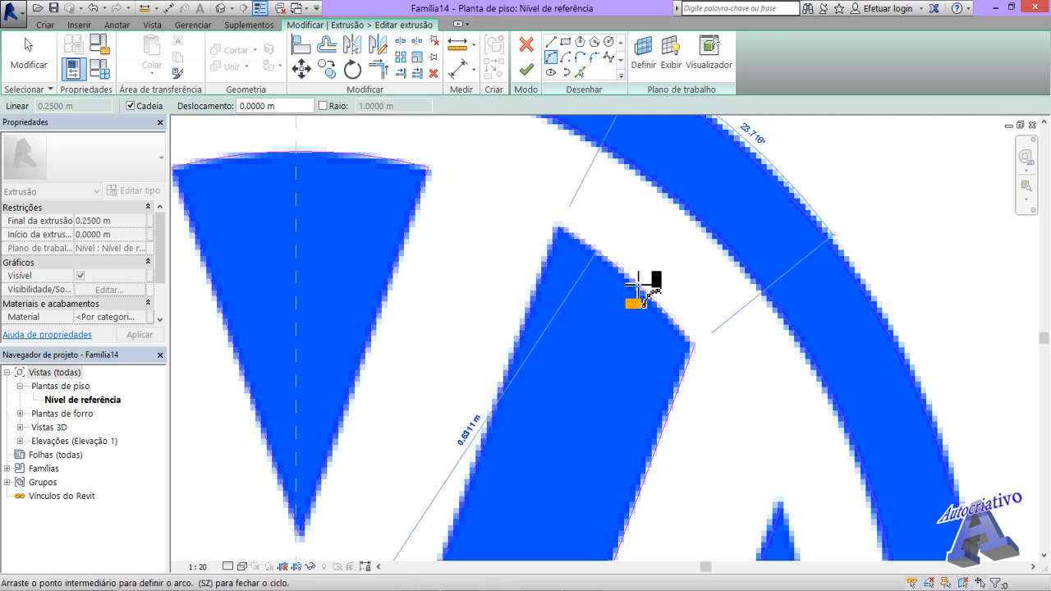
{"action": "left_click", "coordinate": [638, 285]}
Step: Trace the curved outer edge of the right blue side segment with a three-point arc from its upper tip to its lower tip
{"action": "middle_click_drag", "start_coordinate": [657, 386], "coordinate": [520, 243]}
{"action": "scroll", "coordinate": [527, 271], "scroll_direction": "down", "scroll_amount": 2}
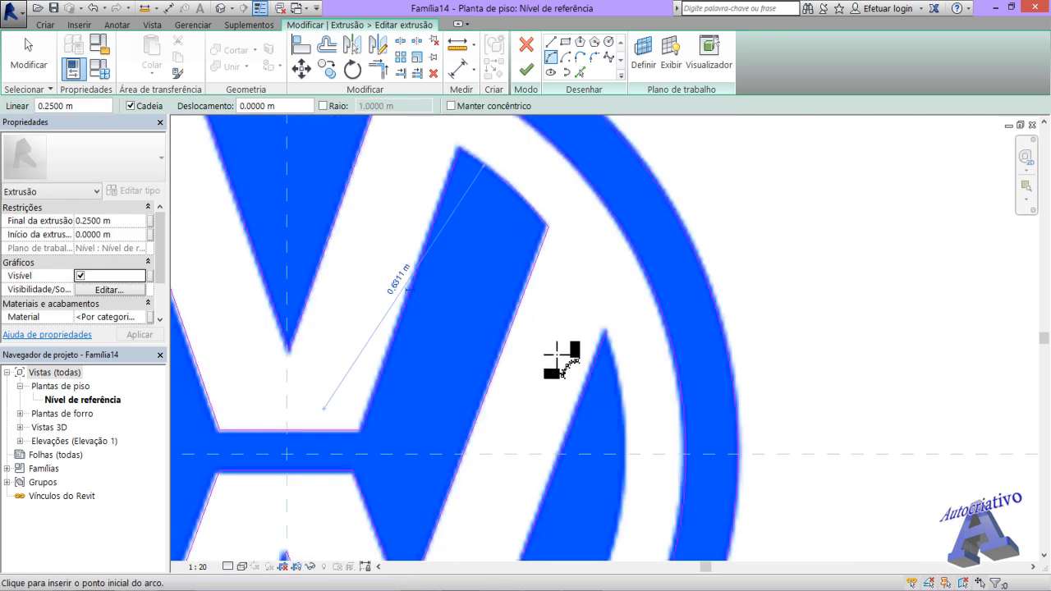
{"action": "mouse_move", "coordinate": [557, 354]}
{"action": "middle_mouse_down"}
{"action": "mouse_move", "coordinate": [600, 211]}
{"action": "mouse_move", "coordinate": [639, 168]}
{"action": "middle_mouse_up"}
{"action": "left_click", "coordinate": [643, 151]}
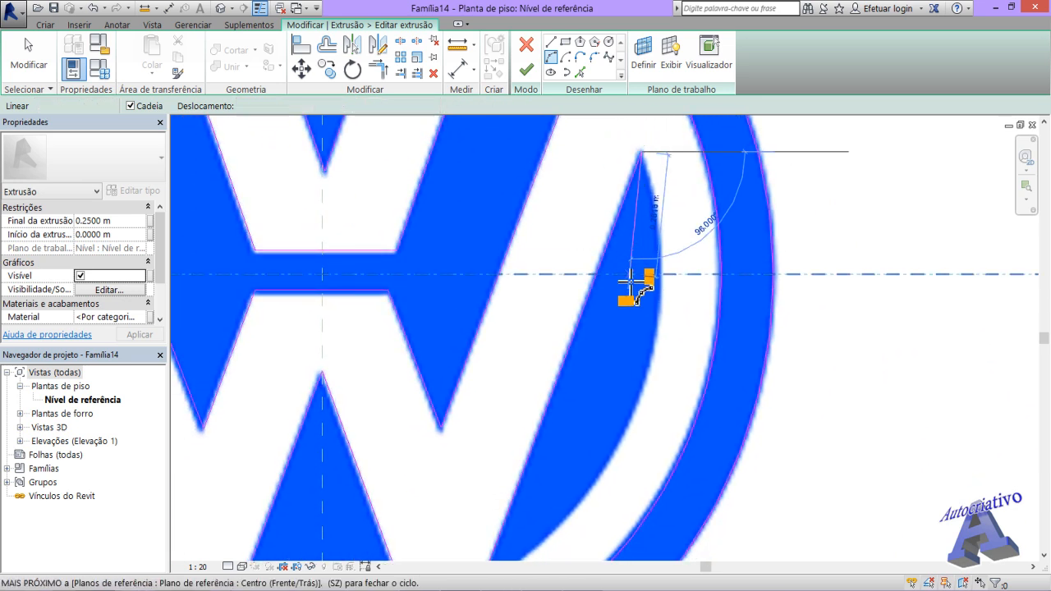
{"action": "scroll", "coordinate": [614, 346], "scroll_direction": "down", "scroll_amount": 1}
{"action": "middle_click_drag", "start_coordinate": [623, 343], "coordinate": [660, 226]}
{"action": "left_click", "coordinate": [545, 422]}
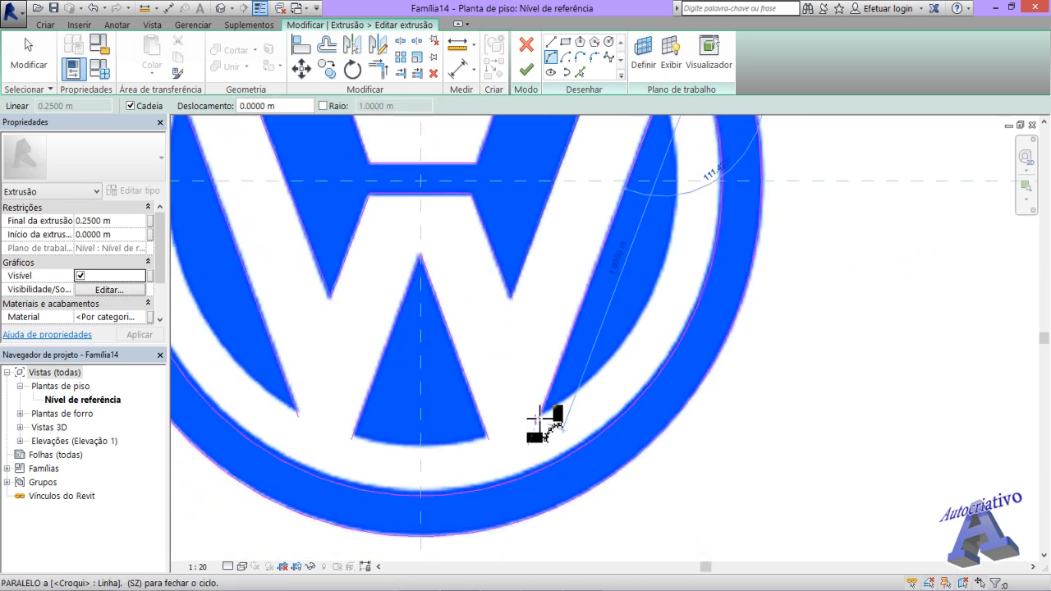
{"action": "scroll", "coordinate": [650, 289], "scroll_direction": "up", "scroll_amount": 4}
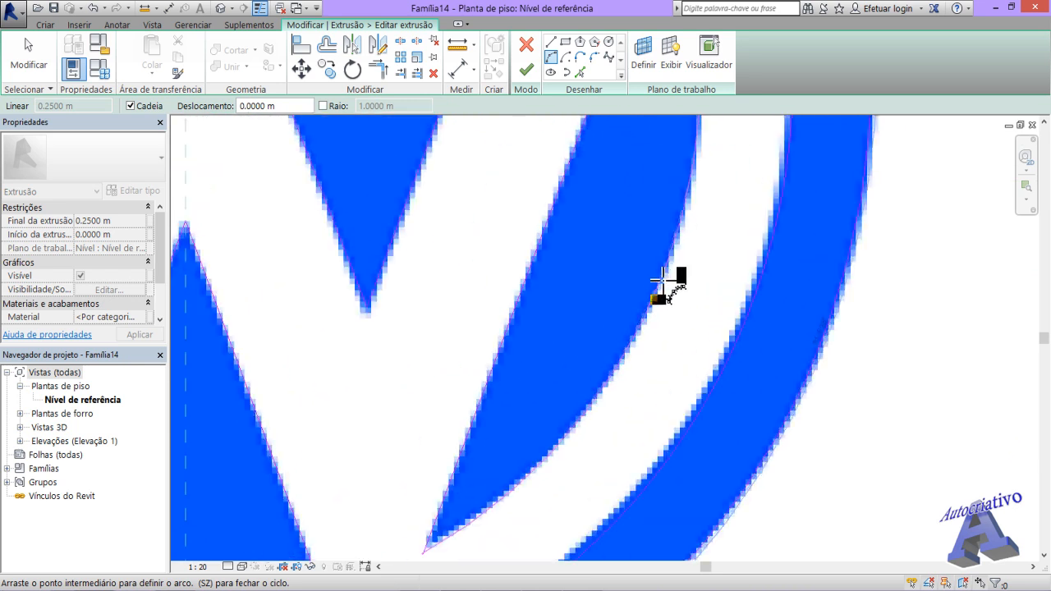
{"action": "left_click", "coordinate": [660, 283]}
{"action": "scroll", "coordinate": [653, 300], "scroll_direction": "down", "scroll_amount": 3}
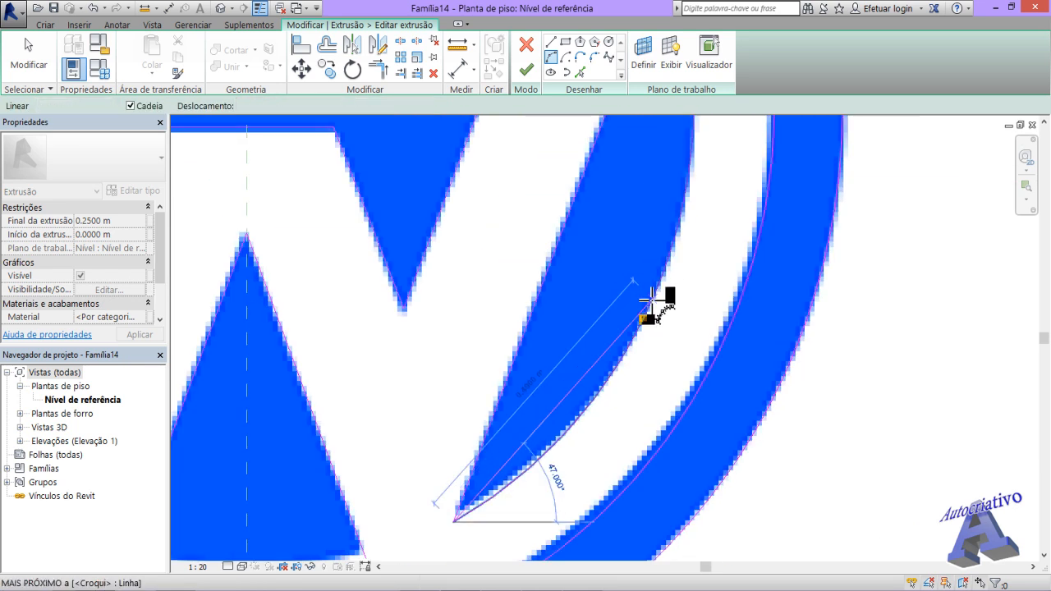
{"action": "middle_click_drag", "start_coordinate": [514, 406], "coordinate": [623, 326]}
{"action": "scroll", "coordinate": [594, 325], "scroll_direction": "up", "scroll_amount": 1}
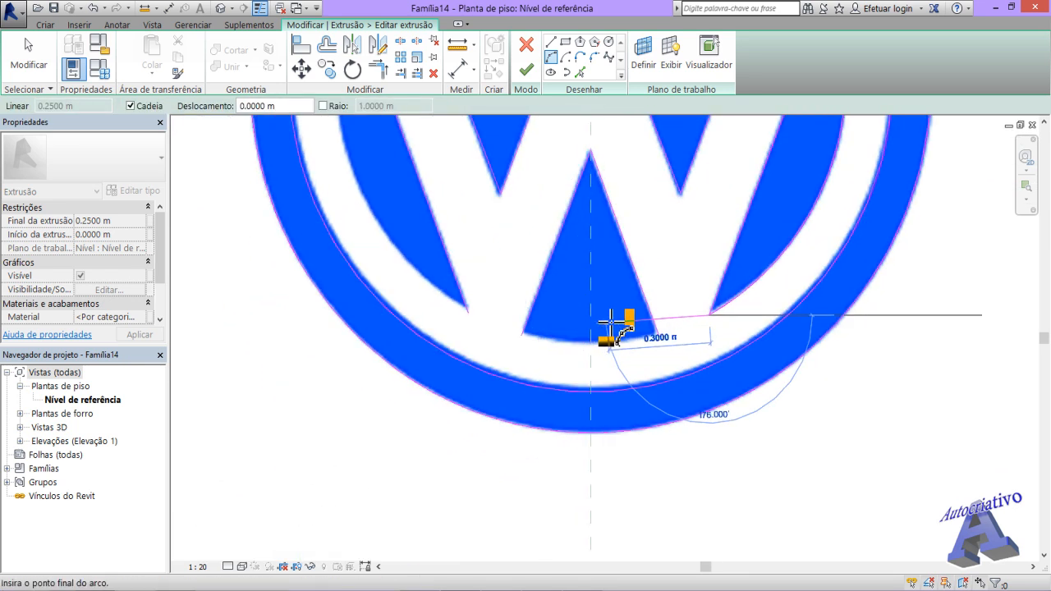
{"action": "key", "text": "Escape"}
Step: Draw a three-point arc along the curved bottom edge of the lower blue triangle, between its two sides
{"action": "scroll", "coordinate": [598, 328], "scroll_direction": "up", "scroll_amount": 2}
{"action": "left_click", "coordinate": [475, 341]}
{"action": "scroll", "coordinate": [464, 342], "scroll_direction": "up", "scroll_amount": 1}
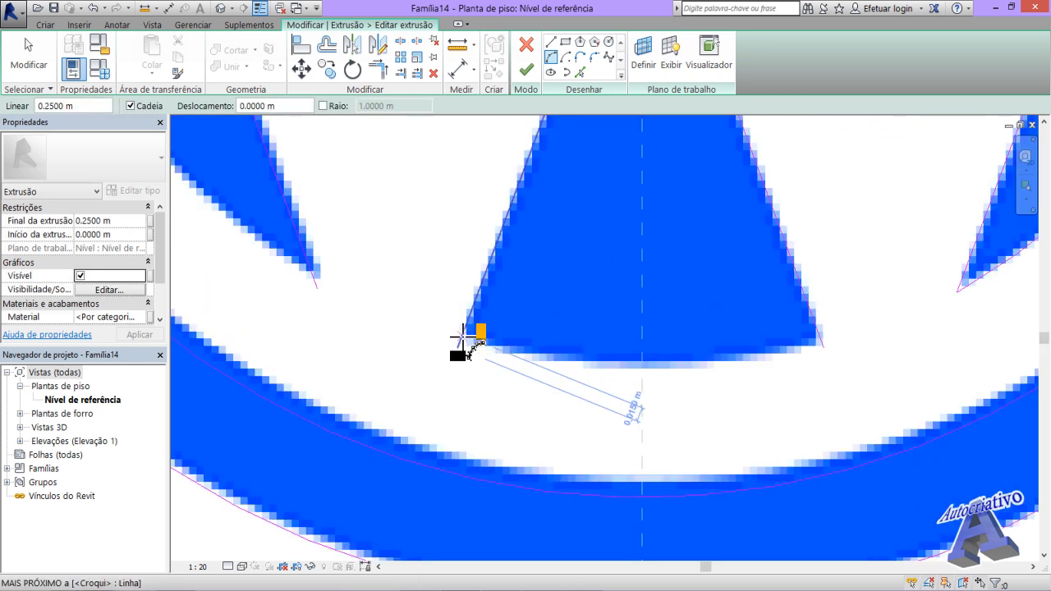
{"action": "left_click", "coordinate": [463, 335]}
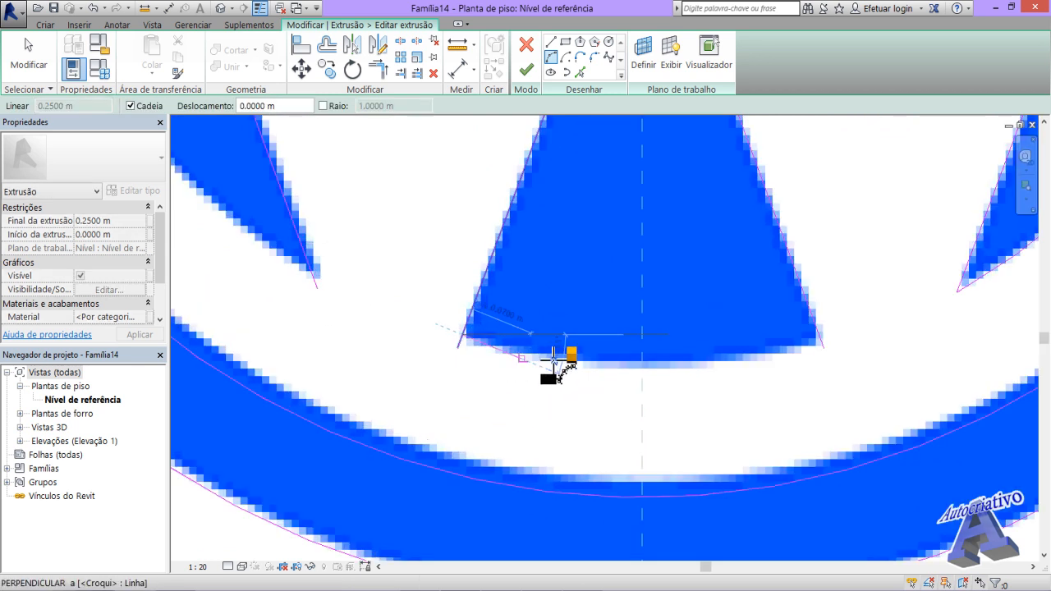
{"action": "left_click", "coordinate": [822, 338]}
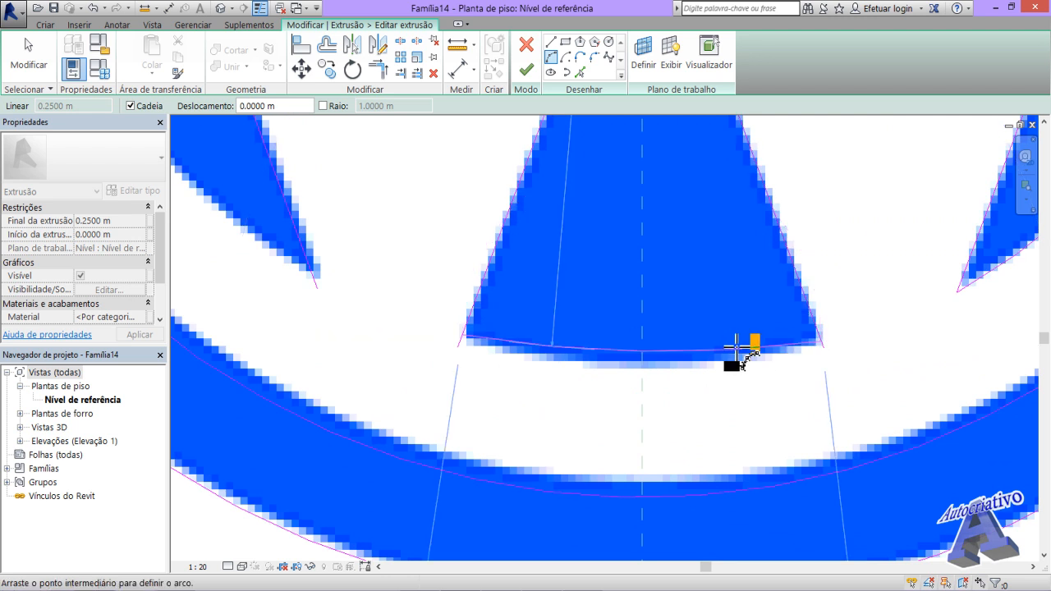
{"action": "left_click", "coordinate": [642, 365]}
Step: Trim both sides of the lower blue triangle to its bottom arc so that the two corners close
{"action": "scroll", "coordinate": [573, 347], "scroll_direction": "up", "scroll_amount": 1}
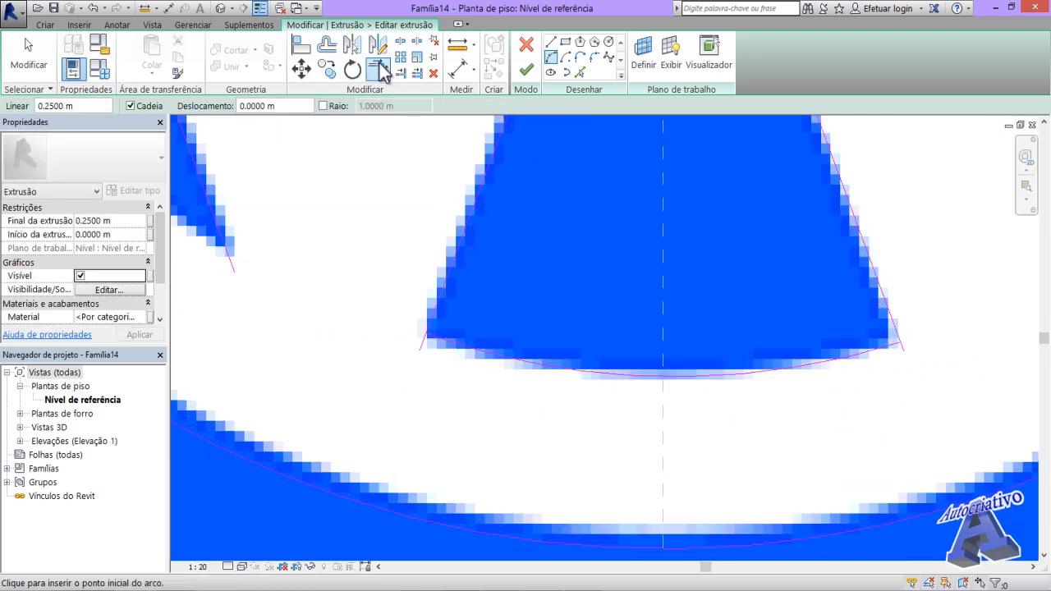
{"action": "left_click", "coordinate": [378, 71]}
{"action": "left_click", "coordinate": [460, 336]}
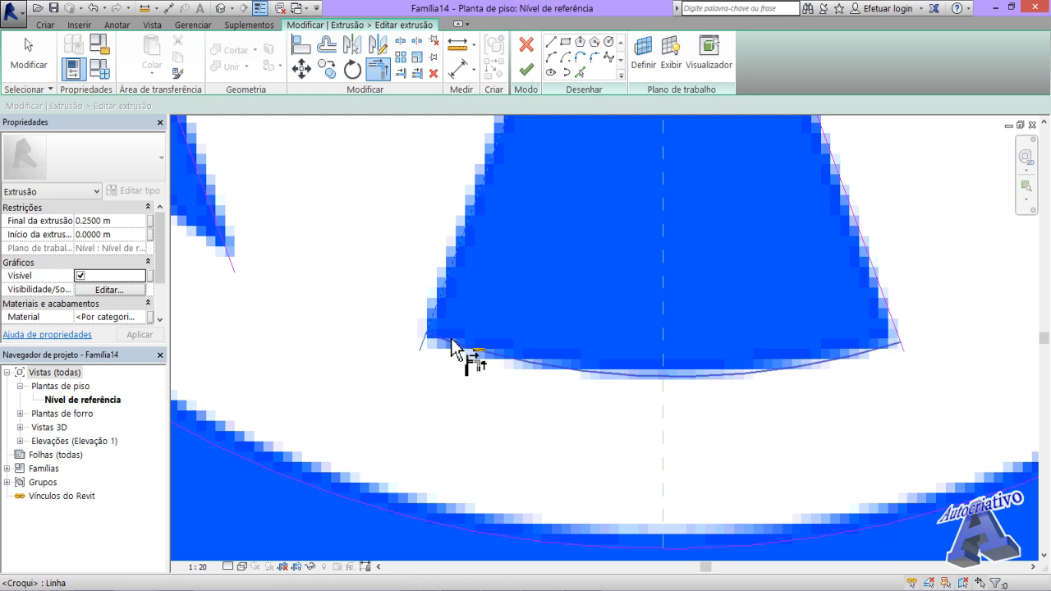
{"action": "left_click", "coordinate": [452, 349]}
{"action": "left_click", "coordinate": [880, 305]}
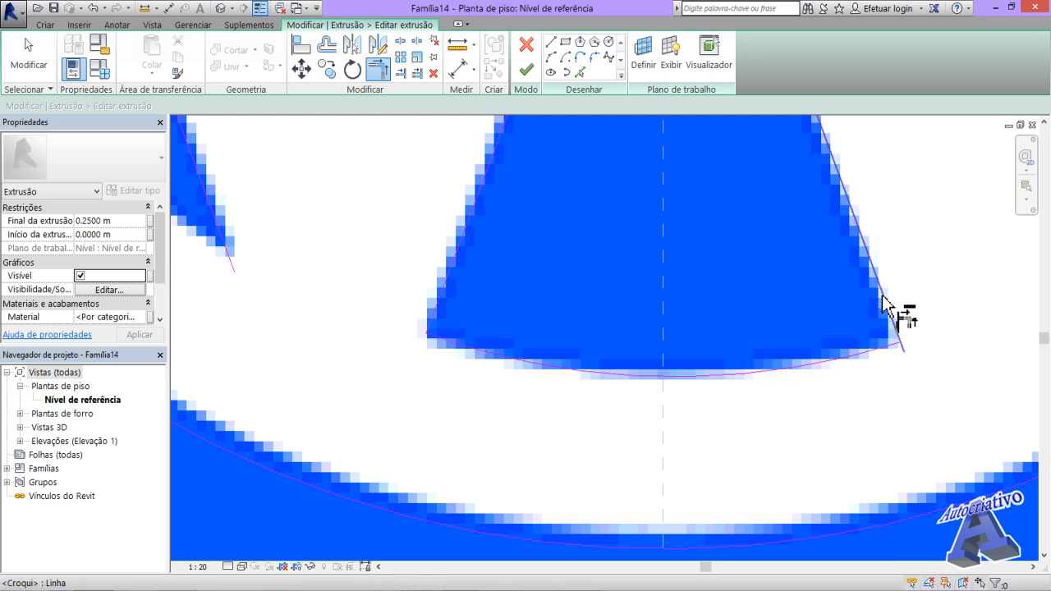
{"action": "left_click", "coordinate": [887, 355]}
{"action": "key", "text": "Escape"}
Step: Trace the curved outer edge of the left blue side segment with a three-point arc from its upper tip to its lower tip
{"action": "scroll", "coordinate": [891, 354], "scroll_direction": "down", "scroll_amount": 5}
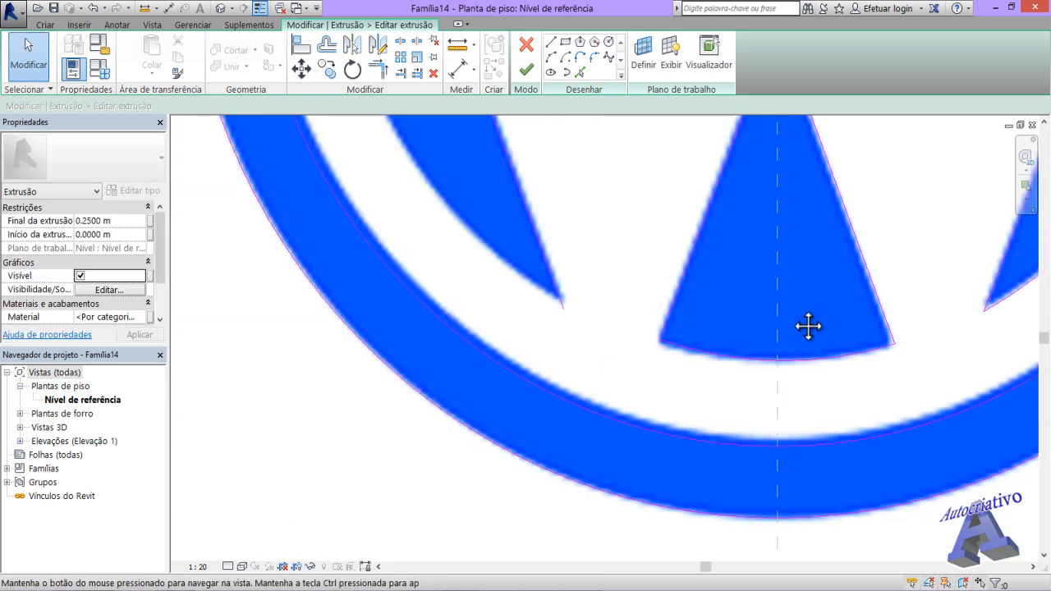
{"action": "scroll", "coordinate": [691, 378], "scroll_direction": "down", "scroll_amount": 2}
{"action": "scroll", "coordinate": [600, 365], "scroll_direction": "down", "scroll_amount": 2}
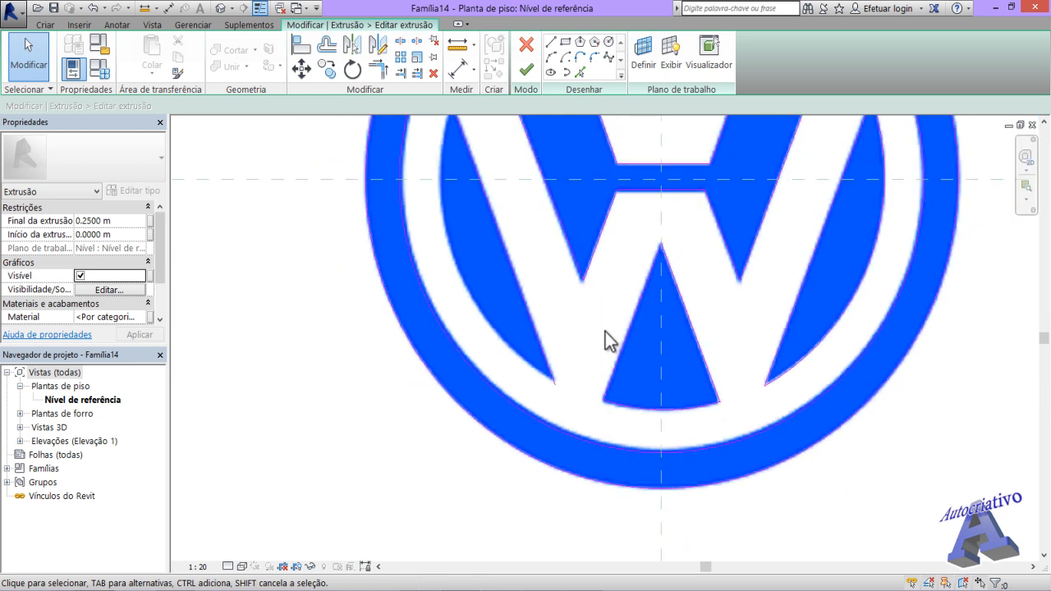
{"action": "middle_click_drag", "start_coordinate": [605, 340], "coordinate": [584, 497]}
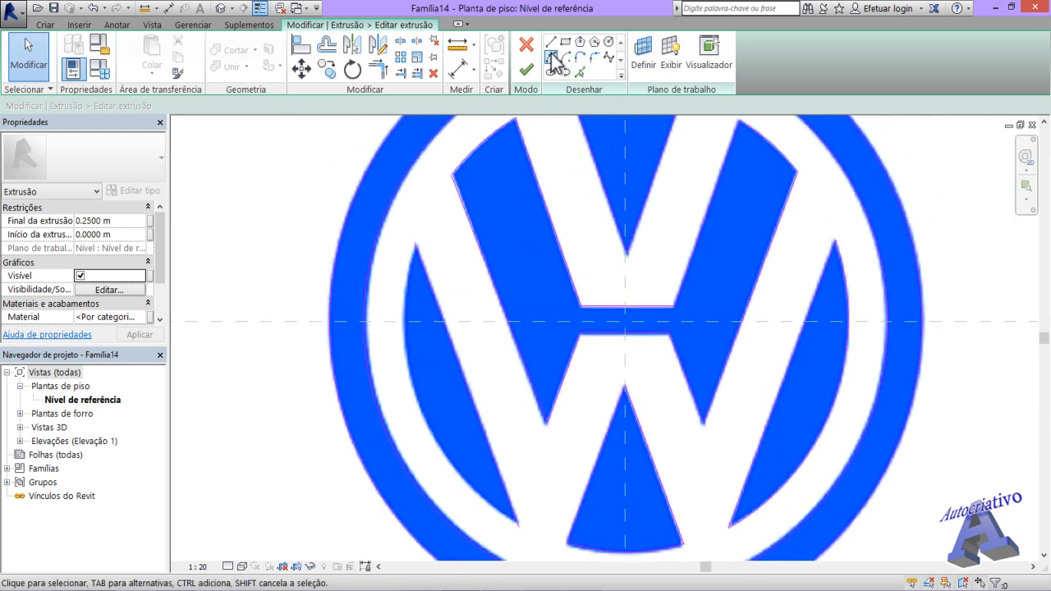
{"action": "left_click", "coordinate": [417, 245]}
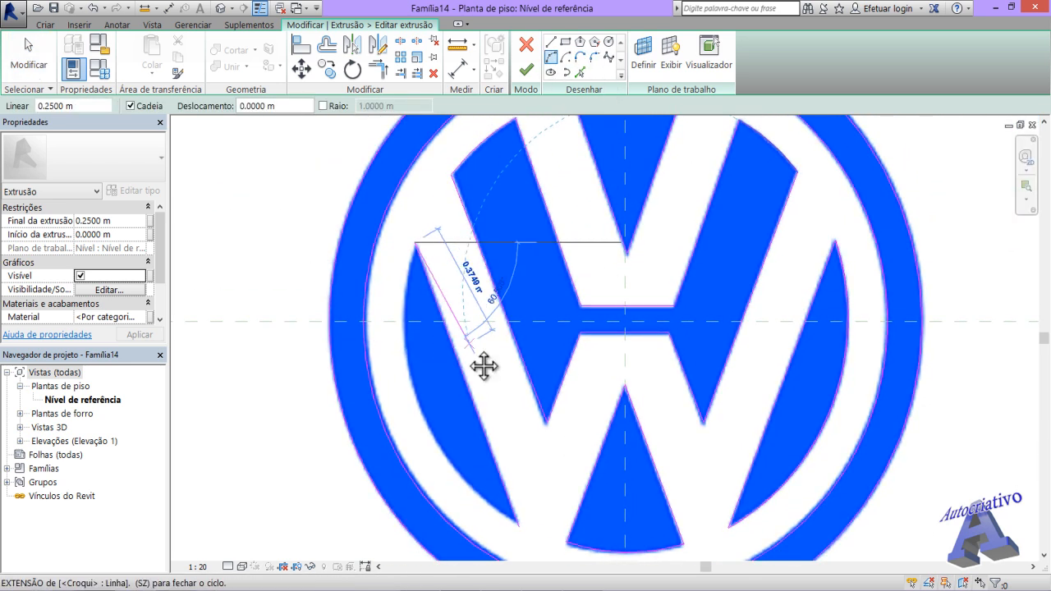
{"action": "middle_click_drag", "start_coordinate": [472, 352], "coordinate": [465, 199]}
{"action": "left_click", "coordinate": [519, 376]}
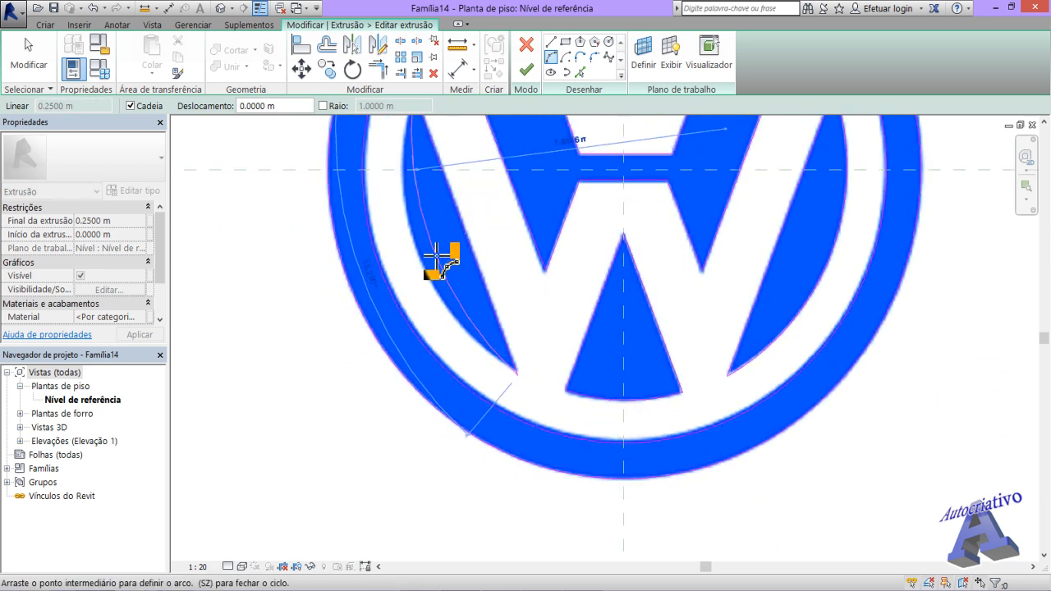
{"action": "scroll", "coordinate": [429, 261], "scroll_direction": "up", "scroll_amount": 5}
{"action": "middle_click_drag", "start_coordinate": [431, 294], "coordinate": [417, 293]}
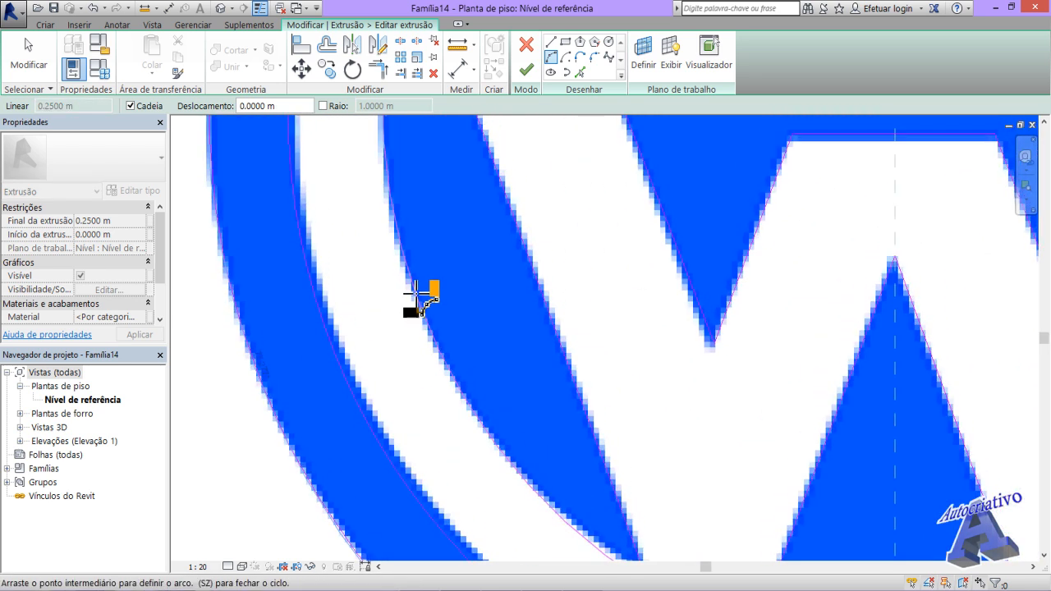
{"action": "left_click", "coordinate": [417, 296]}
{"action": "scroll", "coordinate": [460, 305], "scroll_direction": "down", "scroll_amount": 5}
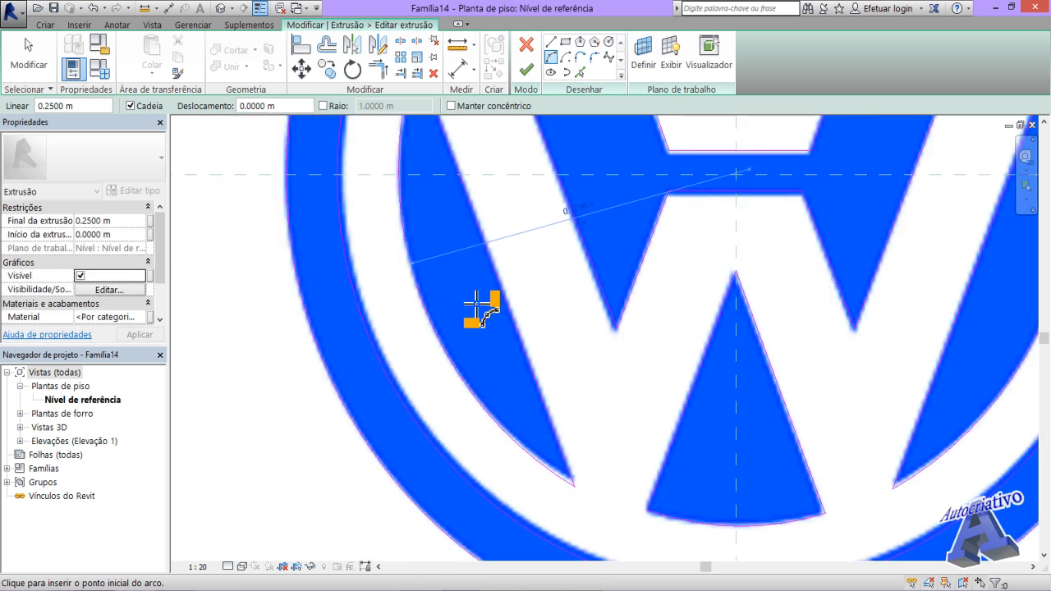
{"action": "scroll", "coordinate": [570, 304], "scroll_direction": "down", "scroll_amount": 2}
{"action": "key", "text": "Escape"}
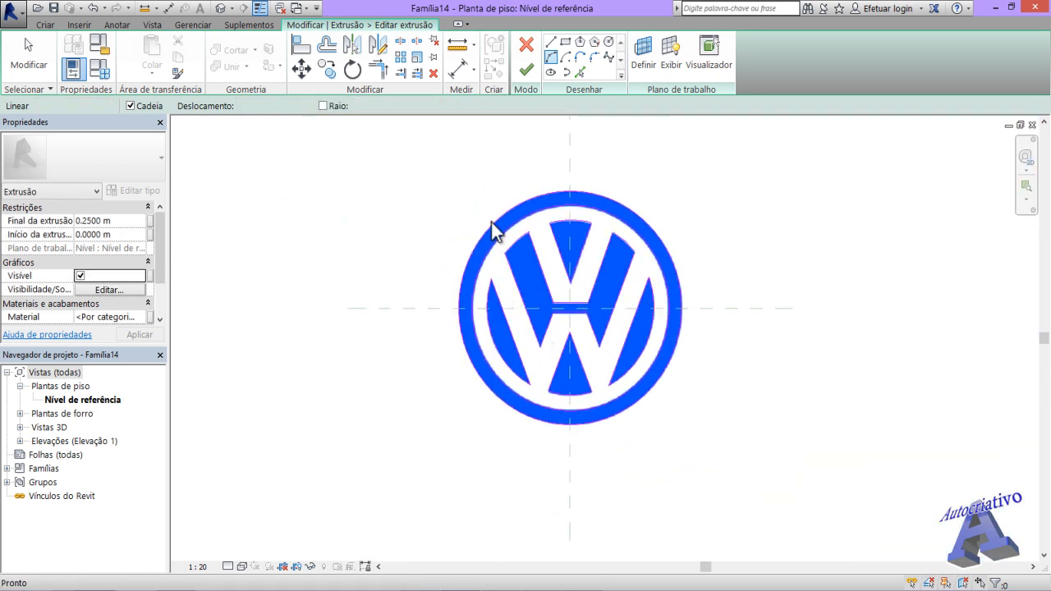
{"action": "key", "text": "Escape"}
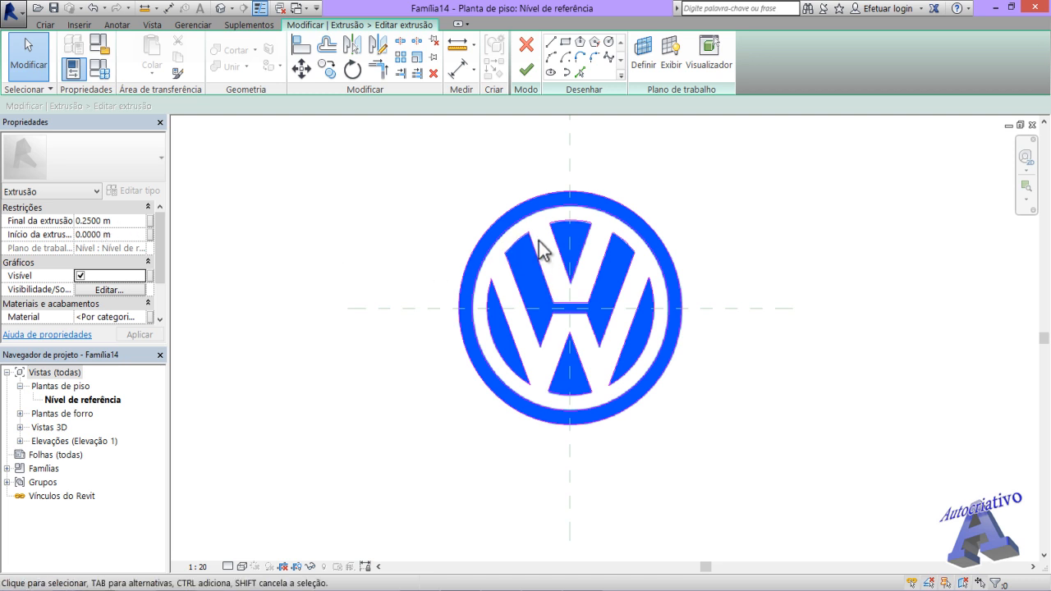
Step: Set the extrusion end to 0.15 m and assign the Autodesk library material Alumínio-6061-AHC to it
{"action": "left_click", "coordinate": [103, 221]}
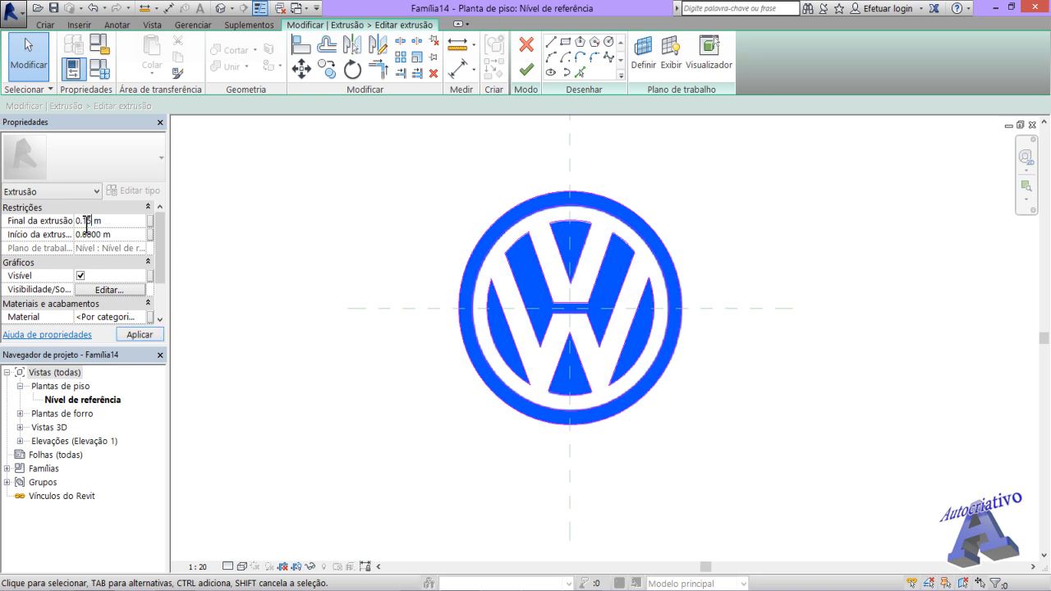
{"action": "left_click", "coordinate": [139, 317]}
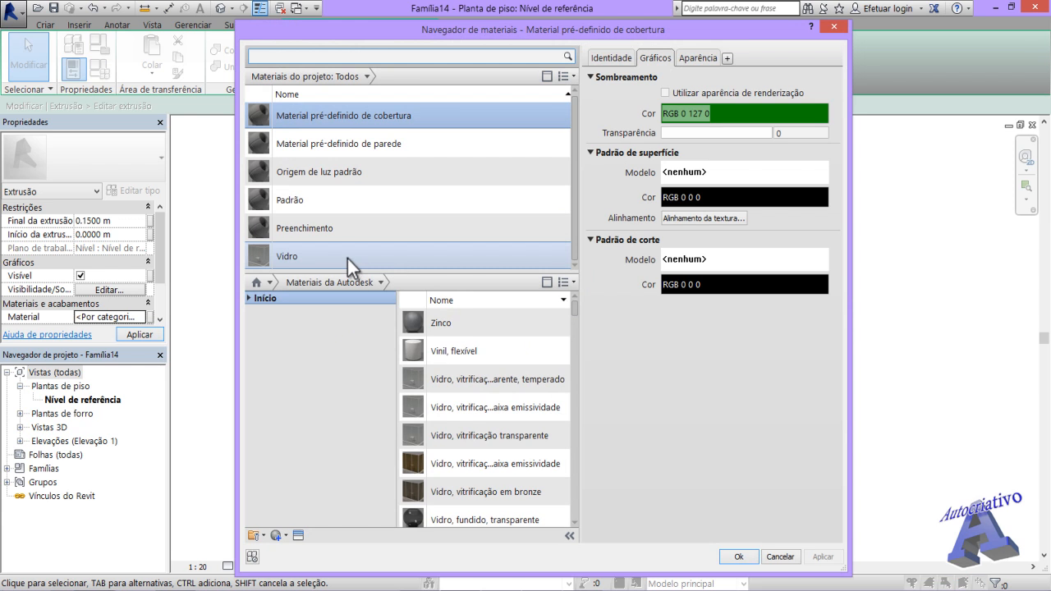
{"action": "type", "text": "al"}
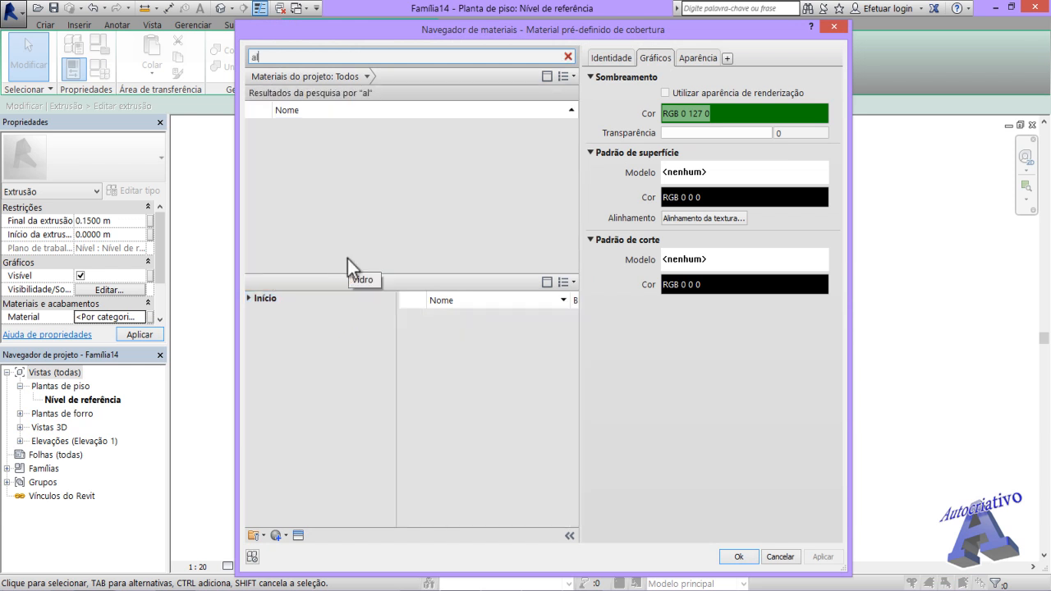
{"action": "type", "text": "u"}
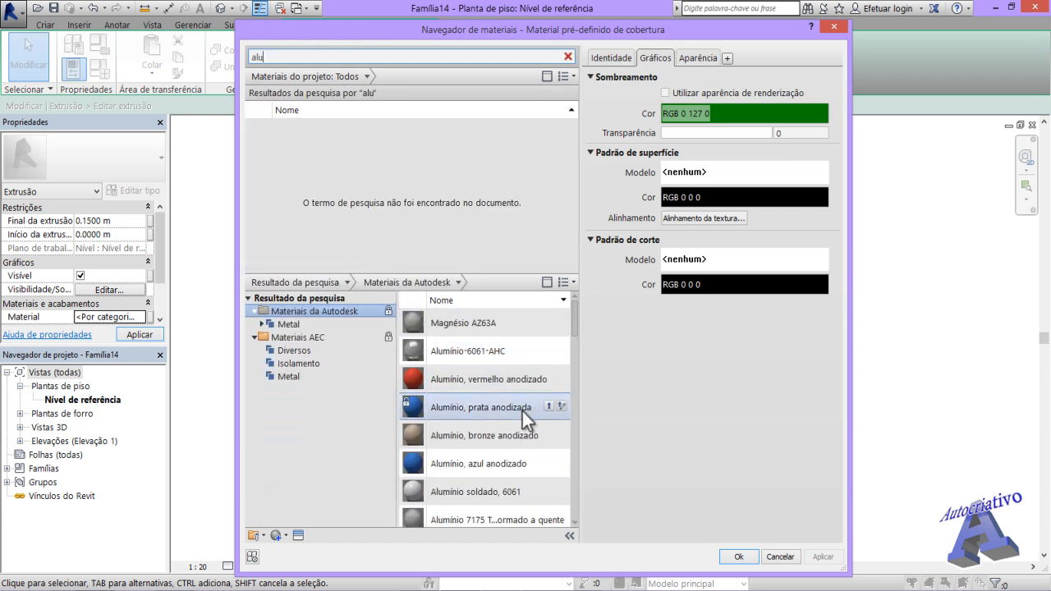
{"action": "left_click", "coordinate": [549, 351]}
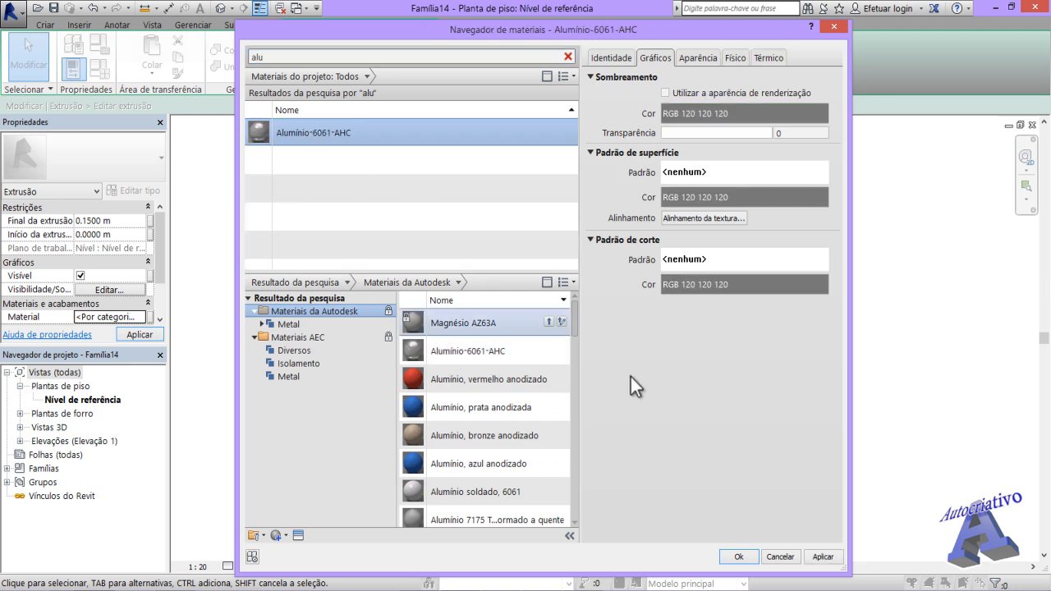
{"action": "left_click", "coordinate": [739, 557]}
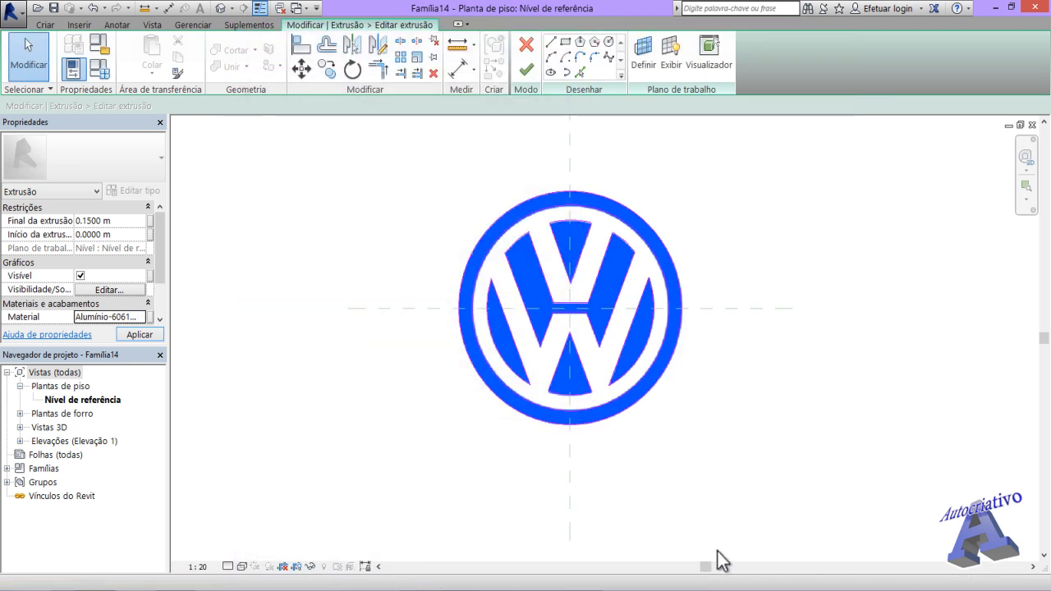
Step: Finish the extrusion sketch and delete the reference image Volkswagen56.png from the plan
{"action": "left_click", "coordinate": [526, 71]}
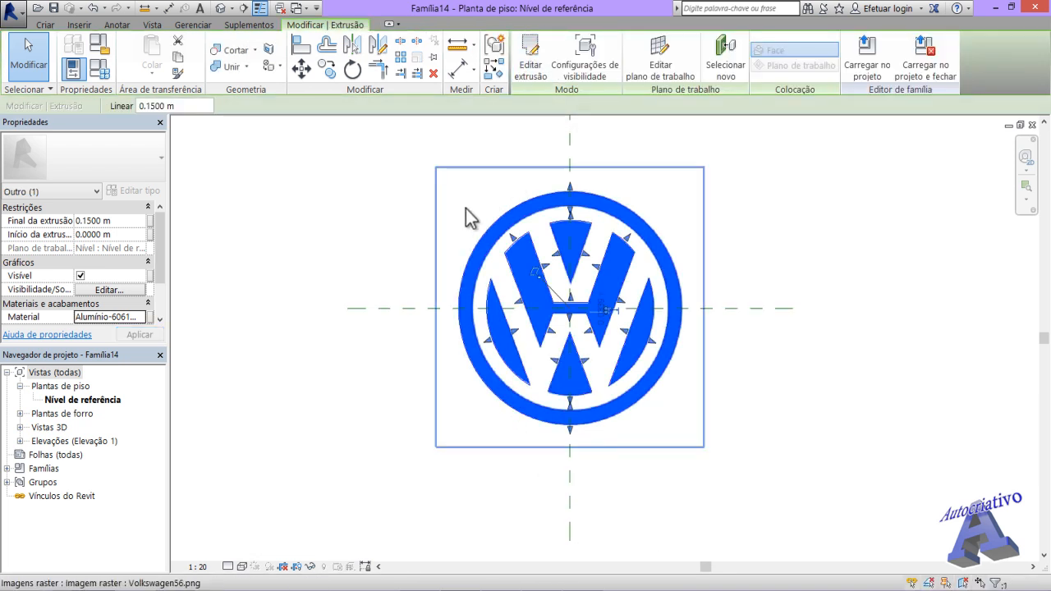
{"action": "left_click", "coordinate": [366, 216]}
{"action": "left_click", "coordinate": [466, 182]}
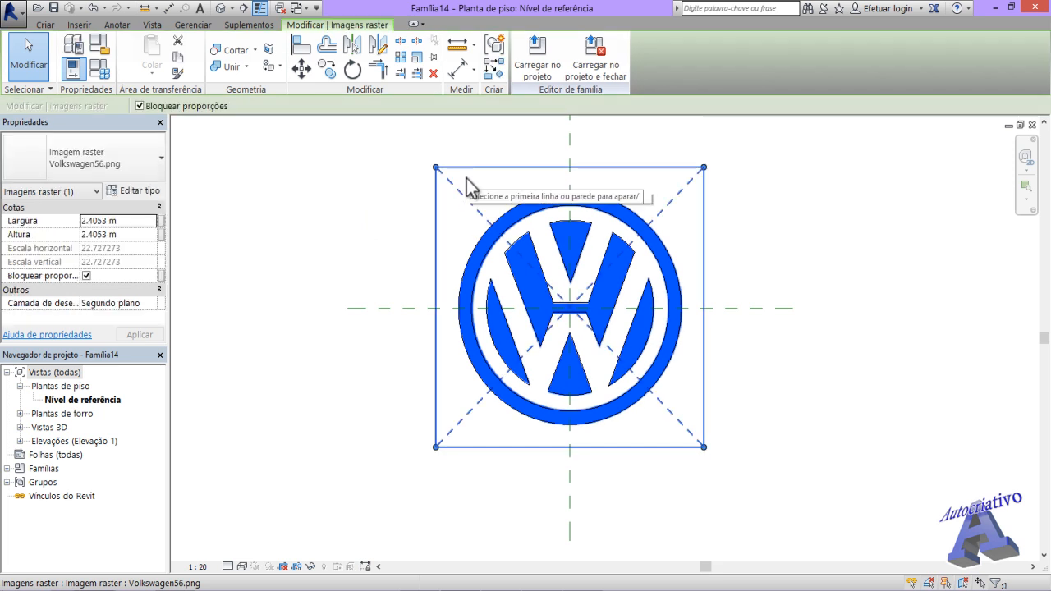
{"action": "key", "text": "Delete"}
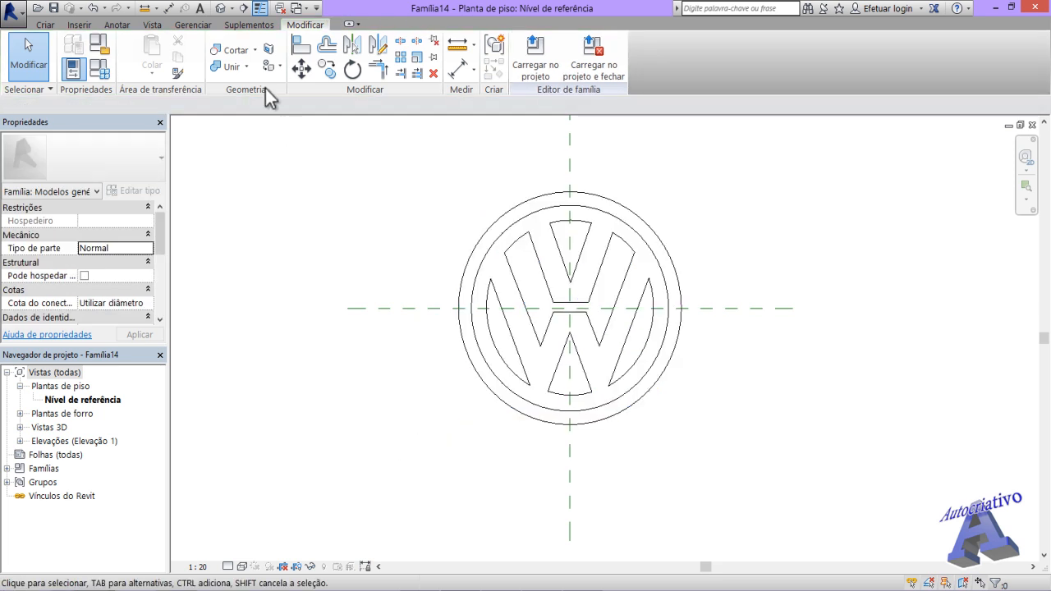
Step: Show the logo in the default 3D view with the Realista visual style and orbit it to face the front
{"action": "left_click", "coordinate": [222, 9]}
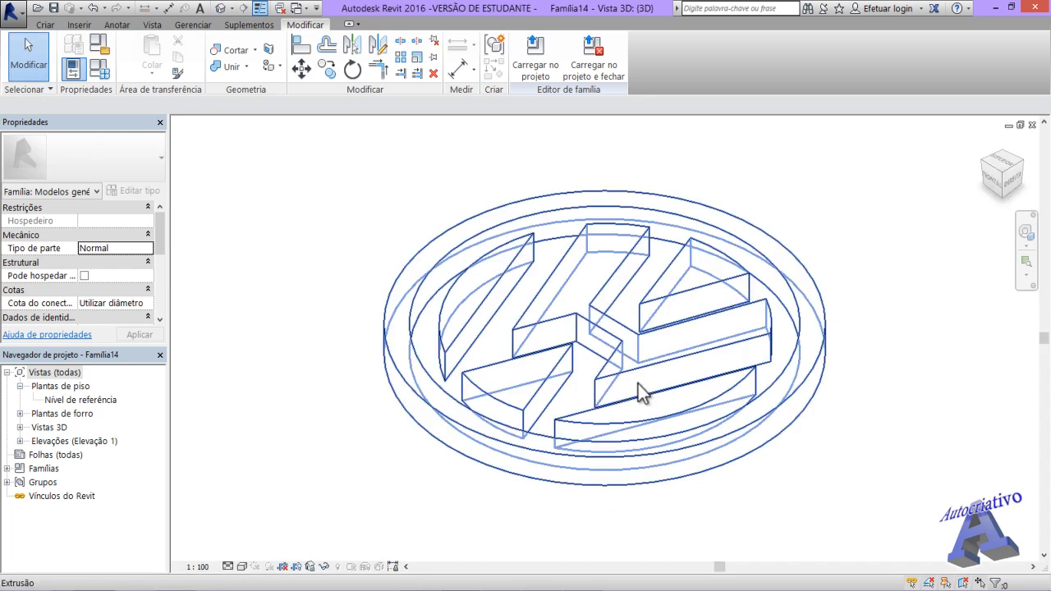
{"action": "middle_click_drag", "start_coordinate": [641, 380], "coordinate": [624, 411], "text": "shift"}
{"action": "scroll", "coordinate": [620, 399], "scroll_direction": "down", "scroll_amount": 1}
{"action": "left_click", "coordinate": [243, 567]}
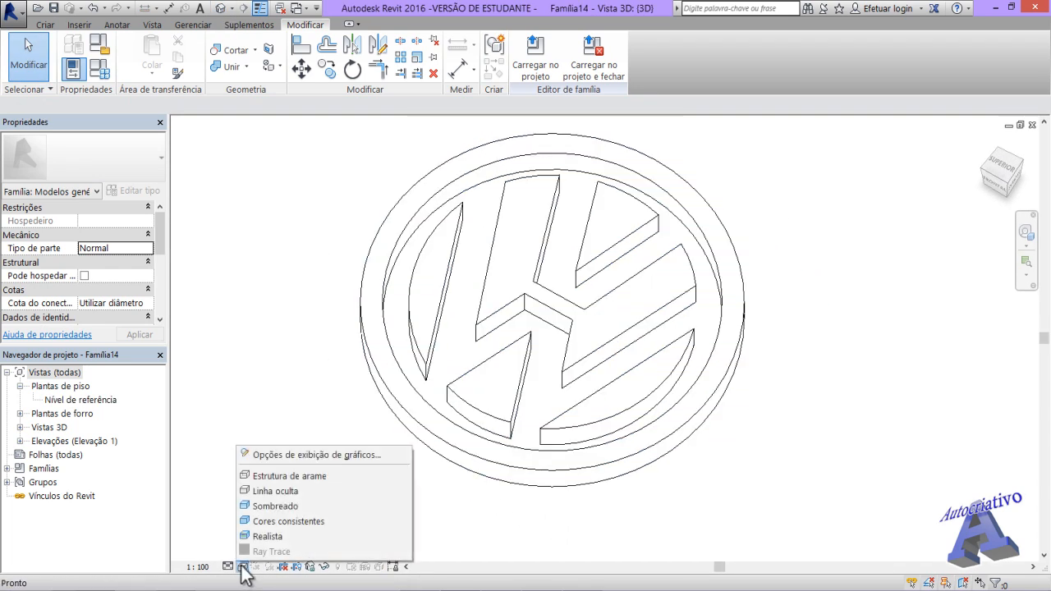
{"action": "left_click", "coordinate": [264, 538]}
{"action": "middle_click_drag", "start_coordinate": [751, 504], "coordinate": [859, 531], "text": "shift"}
{"action": "middle_click_drag", "start_coordinate": [579, 324], "coordinate": [588, 366], "text": "shift"}
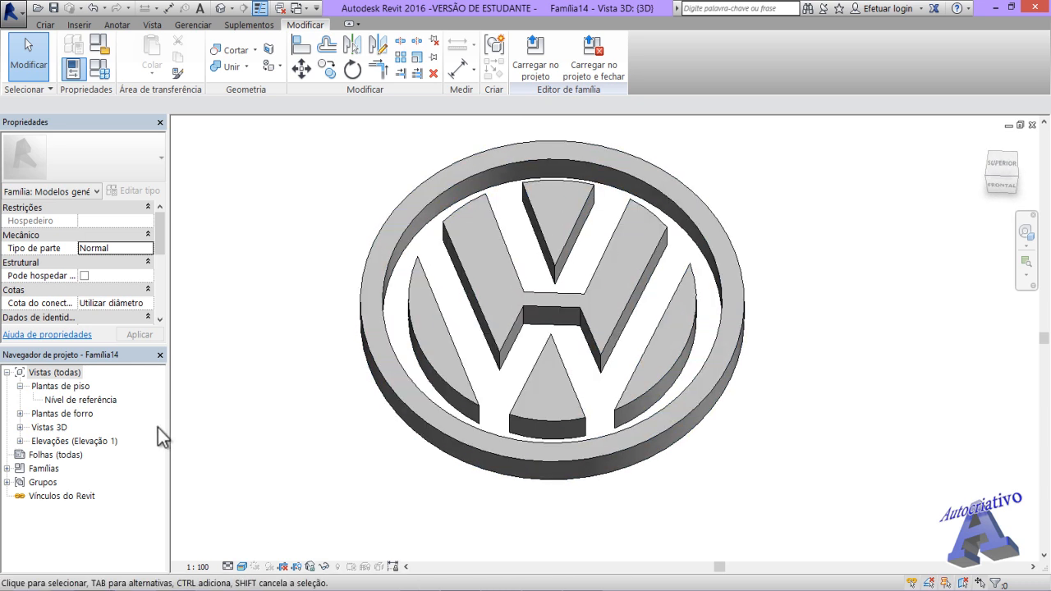
Step: In the Direita elevation, rotate the logo extrusion 90° counterclockwise about its centre so that it stands upright
{"action": "left_click", "coordinate": [22, 441]}
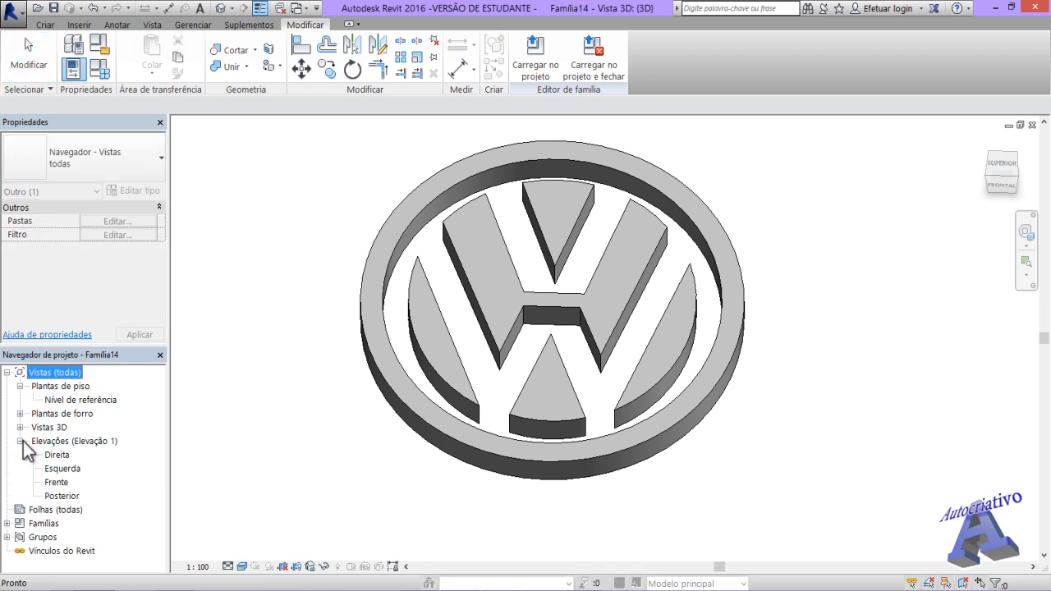
{"action": "double_click", "coordinate": [59, 456]}
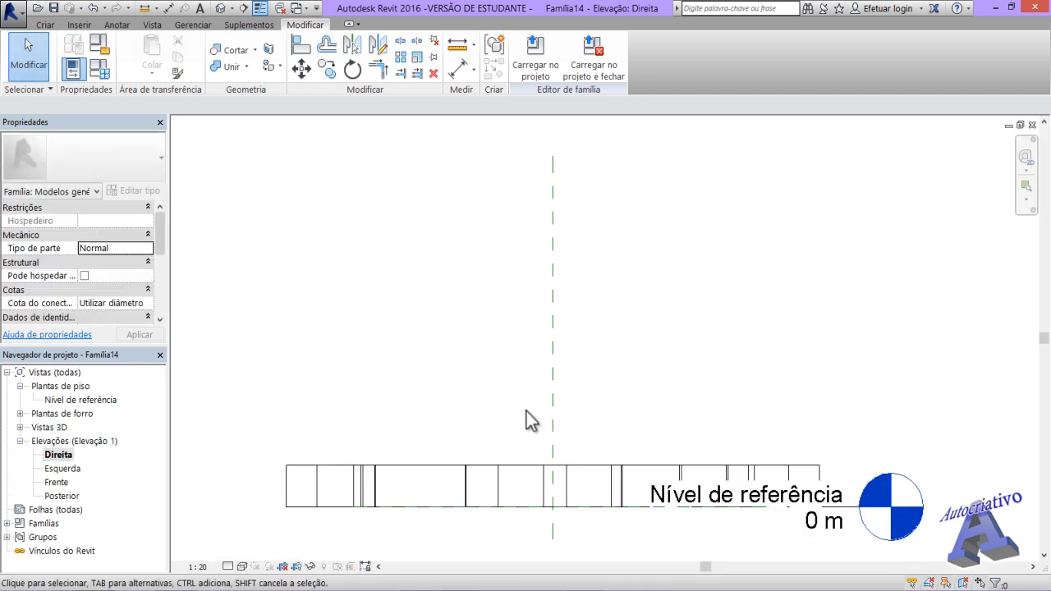
{"action": "middle_click_drag", "start_coordinate": [575, 495], "coordinate": [558, 399]}
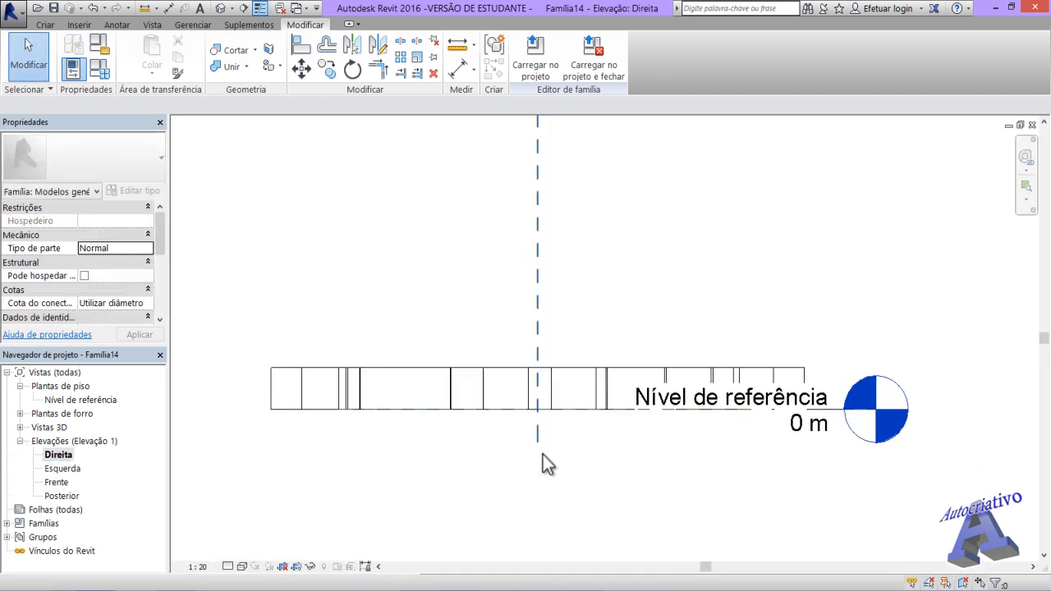
{"action": "left_click", "coordinate": [553, 377]}
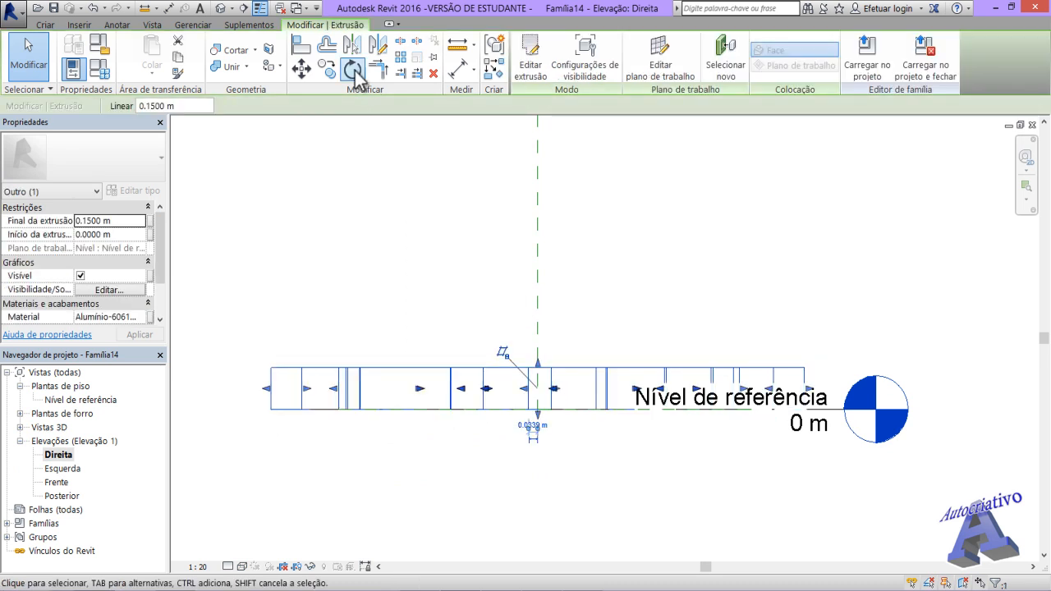
{"action": "left_click", "coordinate": [354, 71]}
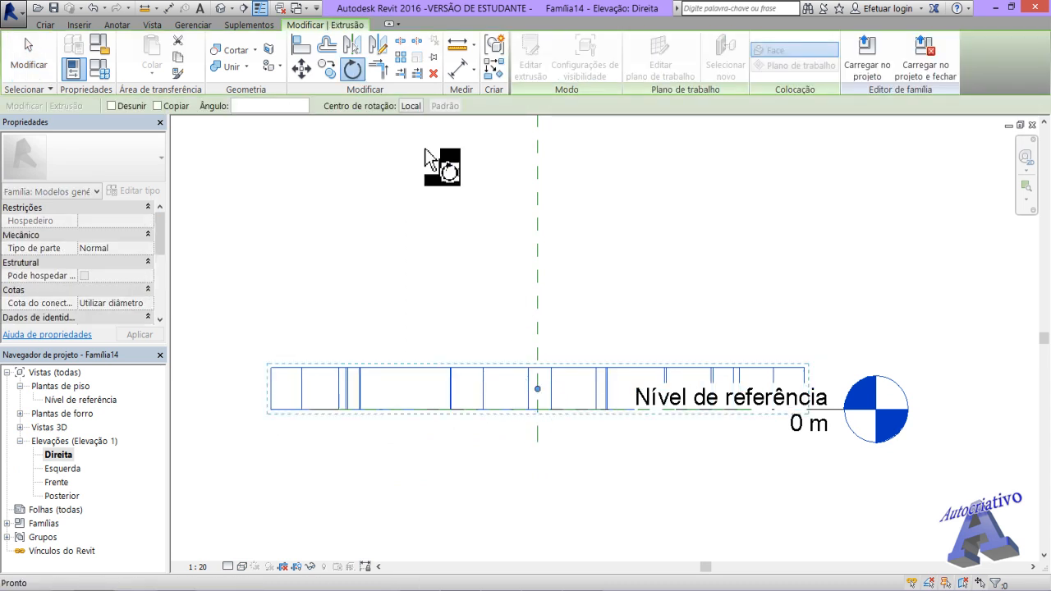
{"action": "left_click", "coordinate": [539, 276]}
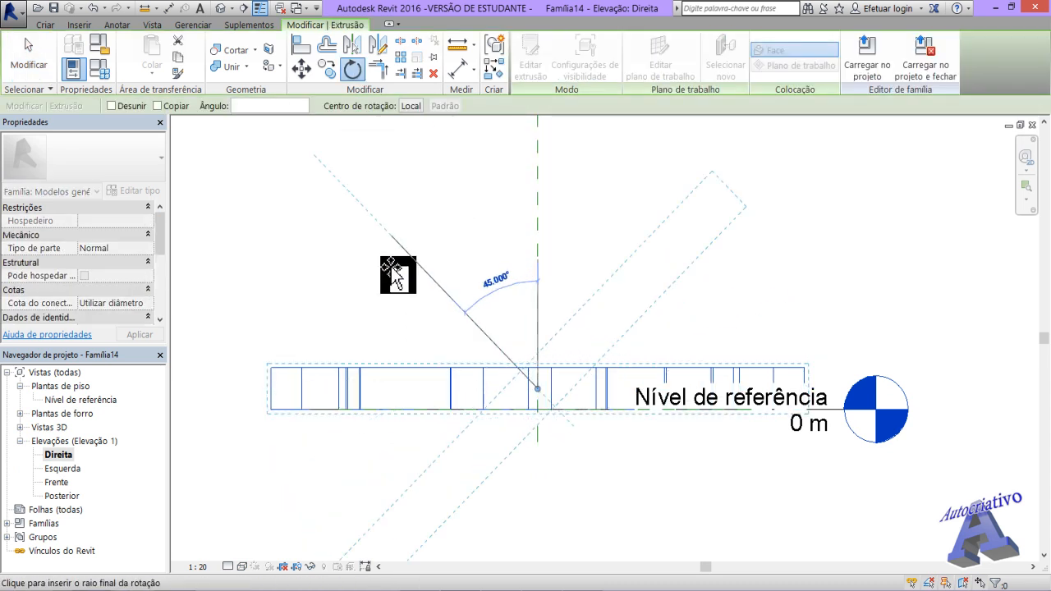
{"action": "left_click", "coordinate": [359, 394]}
{"action": "middle_click_drag", "start_coordinate": [517, 470], "coordinate": [512, 446]}
{"action": "scroll", "coordinate": [501, 394], "scroll_direction": "down", "scroll_amount": 2}
{"action": "scroll", "coordinate": [503, 402], "scroll_direction": "down", "scroll_amount": 1}
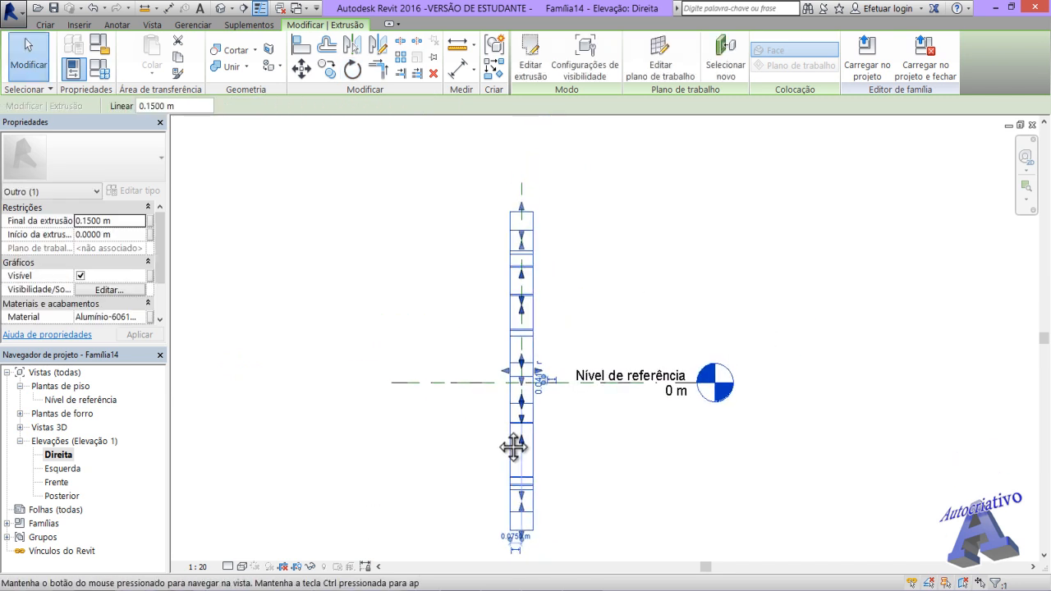
Step: Move the upright extrusion straight up about 0.94 m, using its bottom edge as base point and the reference level as destination
{"action": "left_click", "coordinate": [302, 69]}
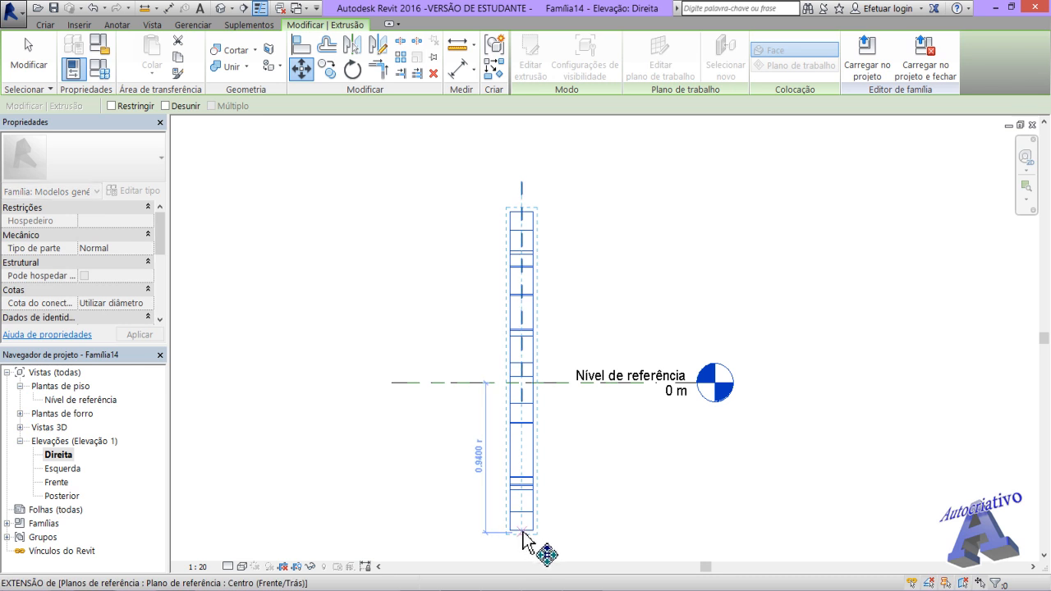
{"action": "left_click", "coordinate": [523, 540]}
{"action": "left_click", "coordinate": [526, 384]}
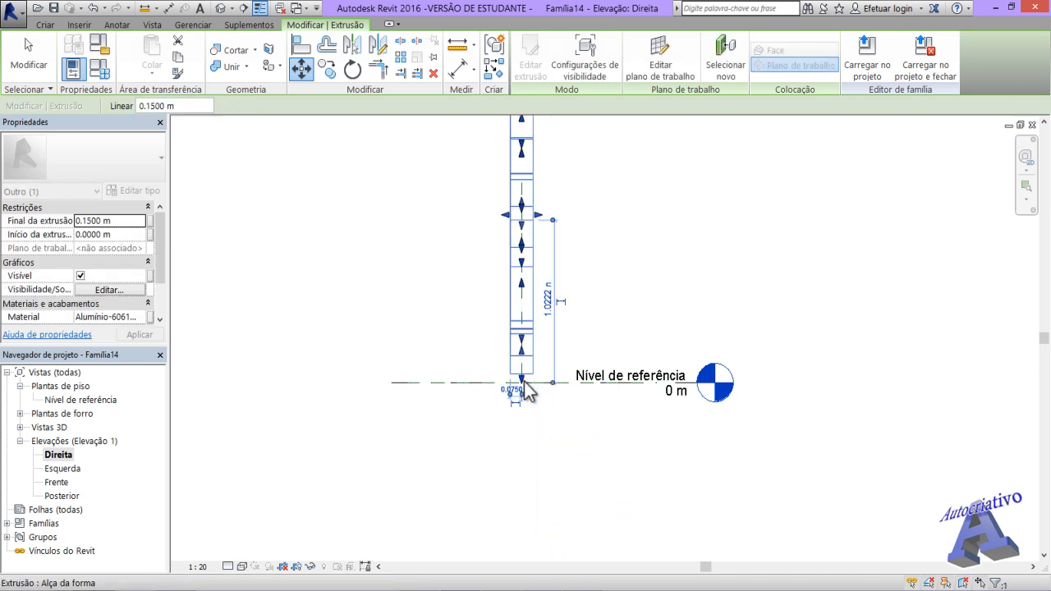
Step: Lower the extrusion slightly from the midpoint of its bottom edge towards the reference level to reduce the remaining gap
{"action": "scroll", "coordinate": [513, 384], "scroll_direction": "up", "scroll_amount": 2}
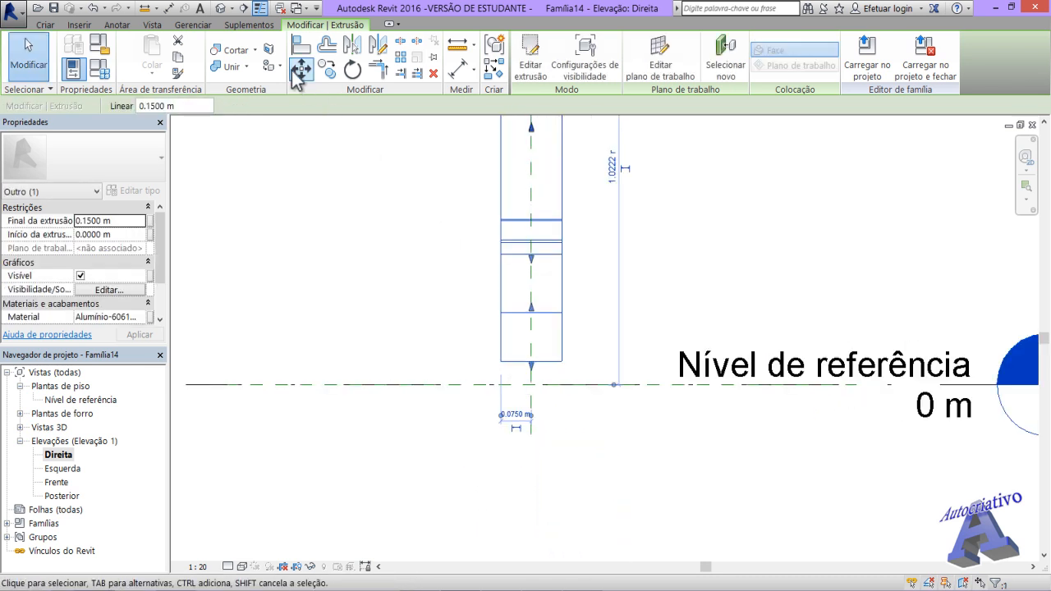
{"action": "left_click", "coordinate": [299, 72]}
{"action": "left_click", "coordinate": [532, 361]}
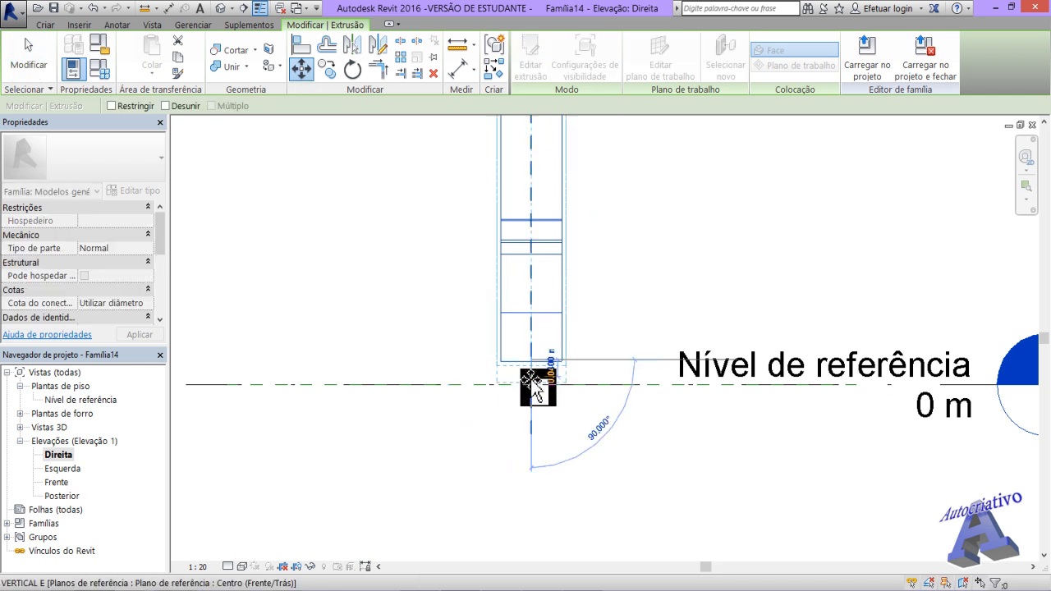
{"action": "left_click", "coordinate": [532, 378]}
{"action": "key", "text": "Escape"}
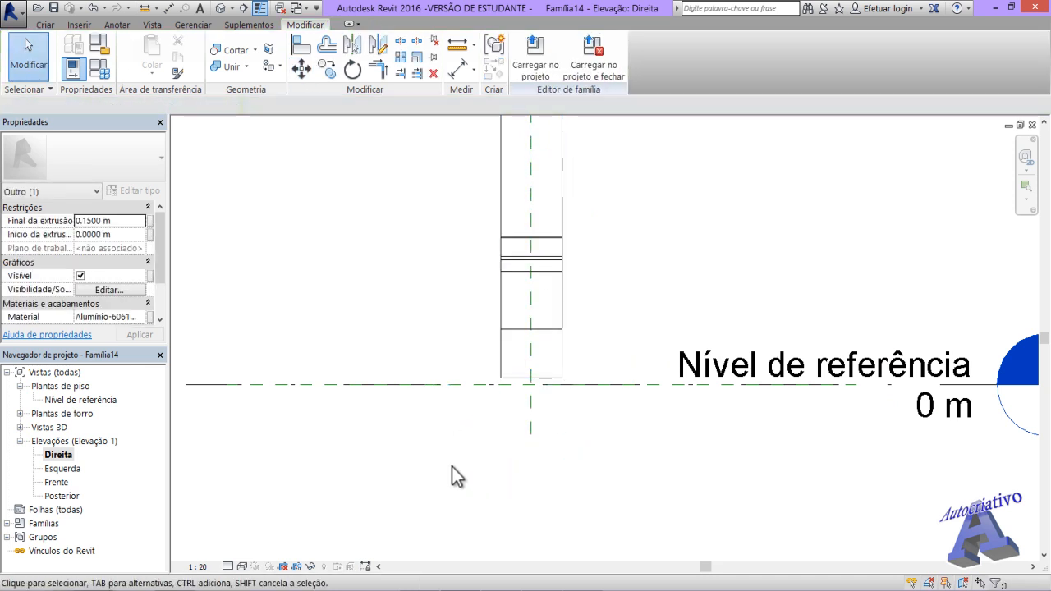
Step: Check the upright logo in the Frente elevation and in the Nível de referência floor plan
{"action": "double_click", "coordinate": [66, 483]}
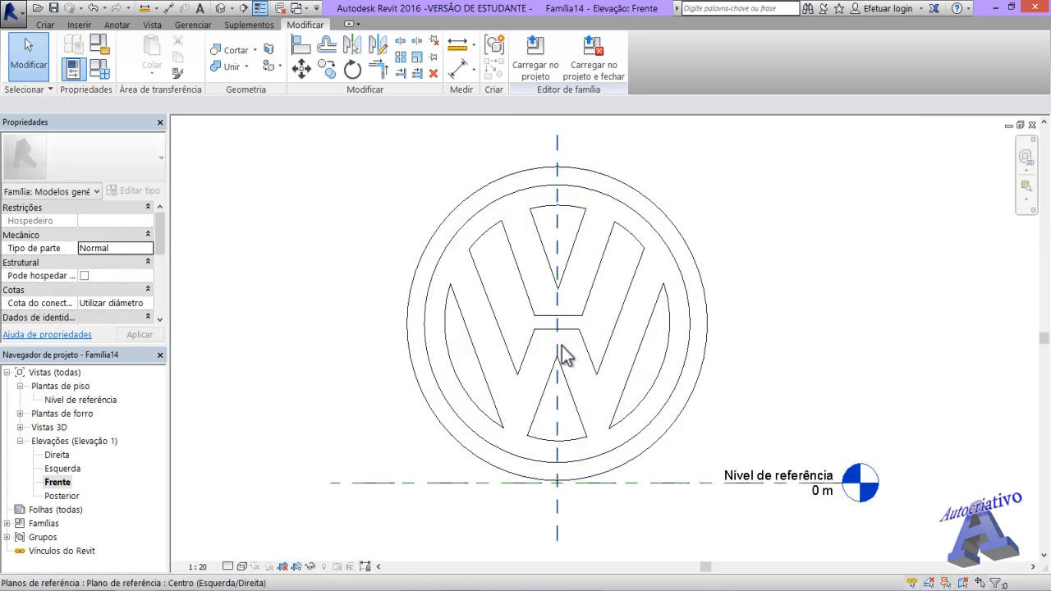
{"action": "double_click", "coordinate": [74, 400]}
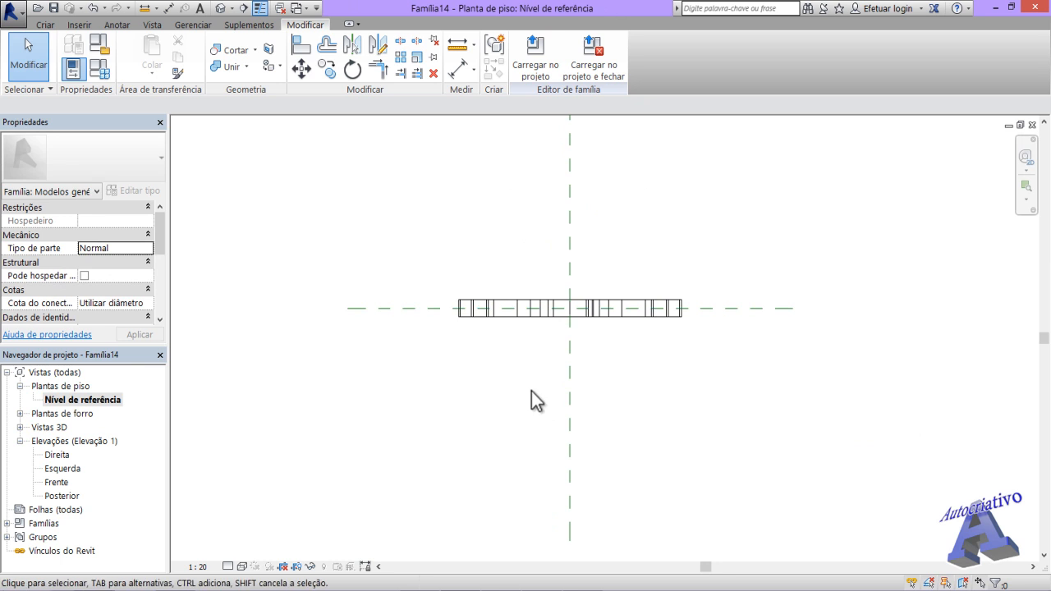
Step: Save the family as Logo 3D in the tema da aula 57 folder and load it into Projeto Sobrado Autociativo aula 57 Revit 2016
{"action": "mouse_move", "coordinate": [409, 439]}
{"action": "middle_mouse_down"}
{"action": "mouse_move", "coordinate": [469, 449]}
{"action": "mouse_move", "coordinate": [519, 392]}
{"action": "middle_mouse_up"}
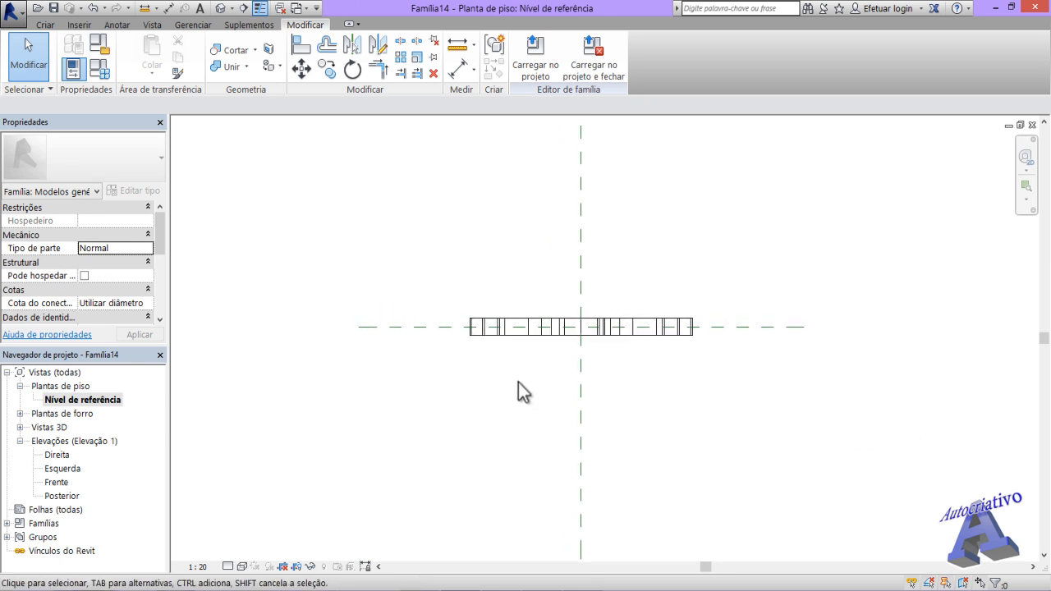
{"action": "left_click", "coordinate": [15, 14]}
{"action": "mouse_move", "coordinate": [47, 174]}
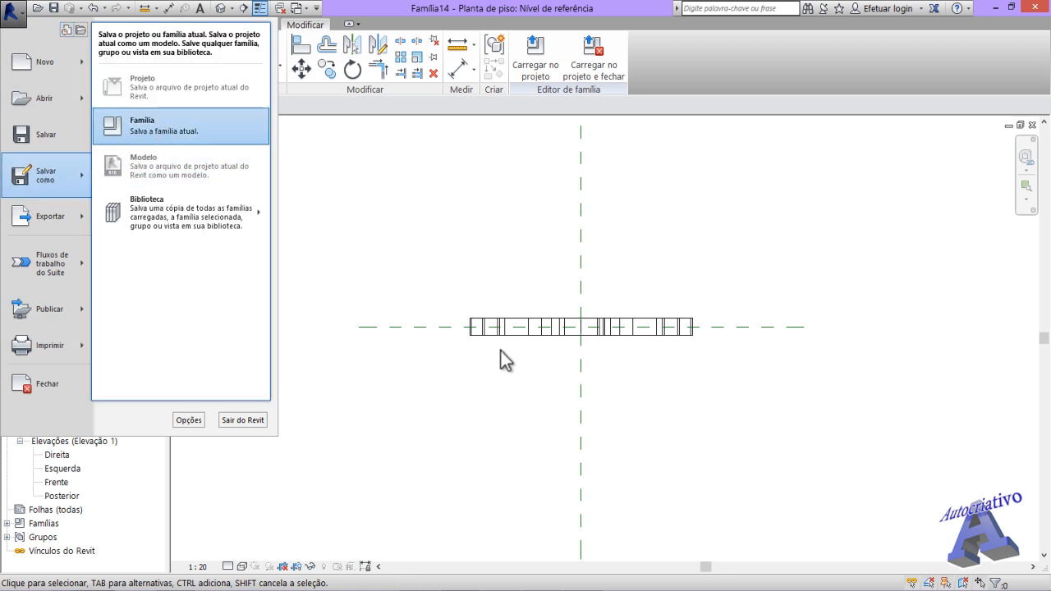
{"action": "key", "text": "Return"}
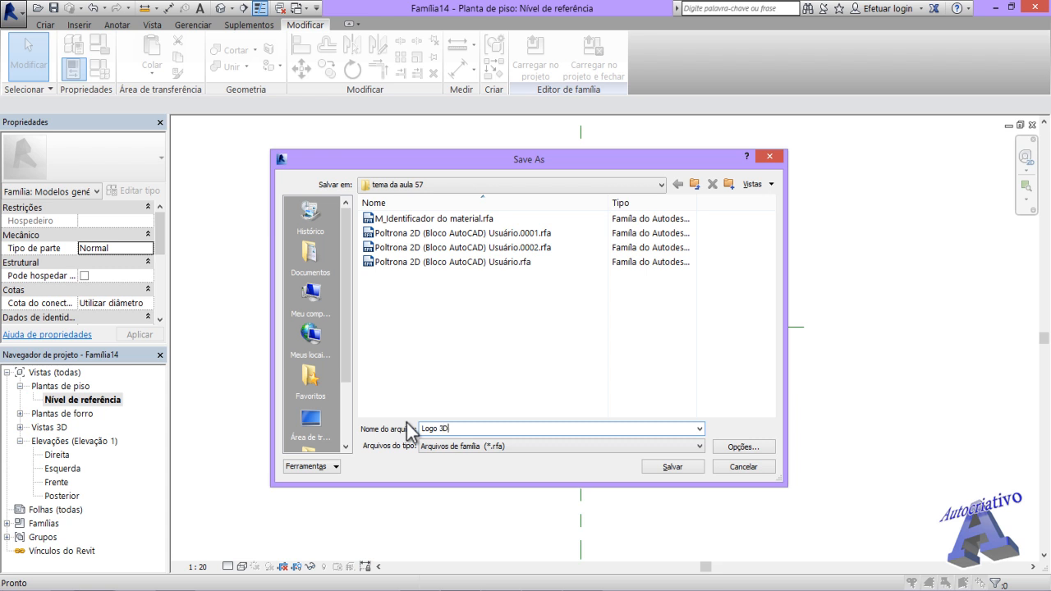
{"action": "left_click", "coordinate": [673, 466]}
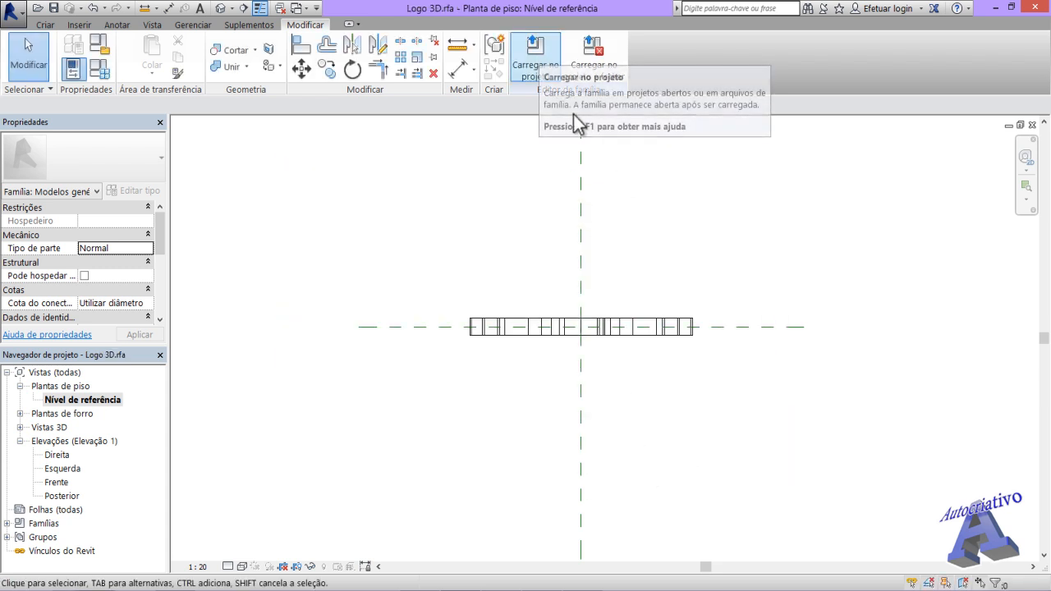
{"action": "left_click", "coordinate": [542, 73]}
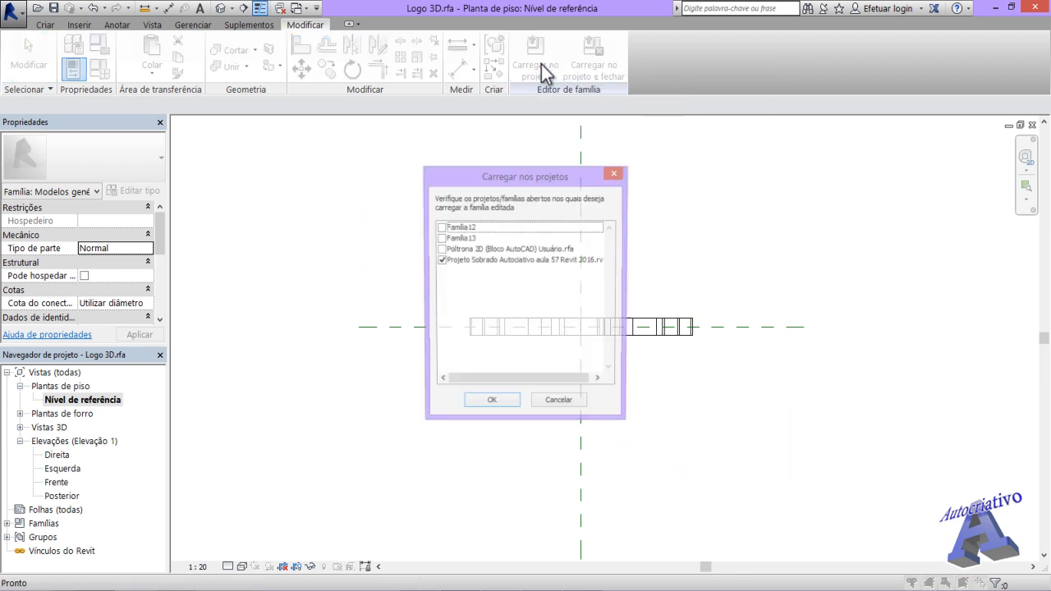
{"action": "left_click", "coordinate": [497, 406]}
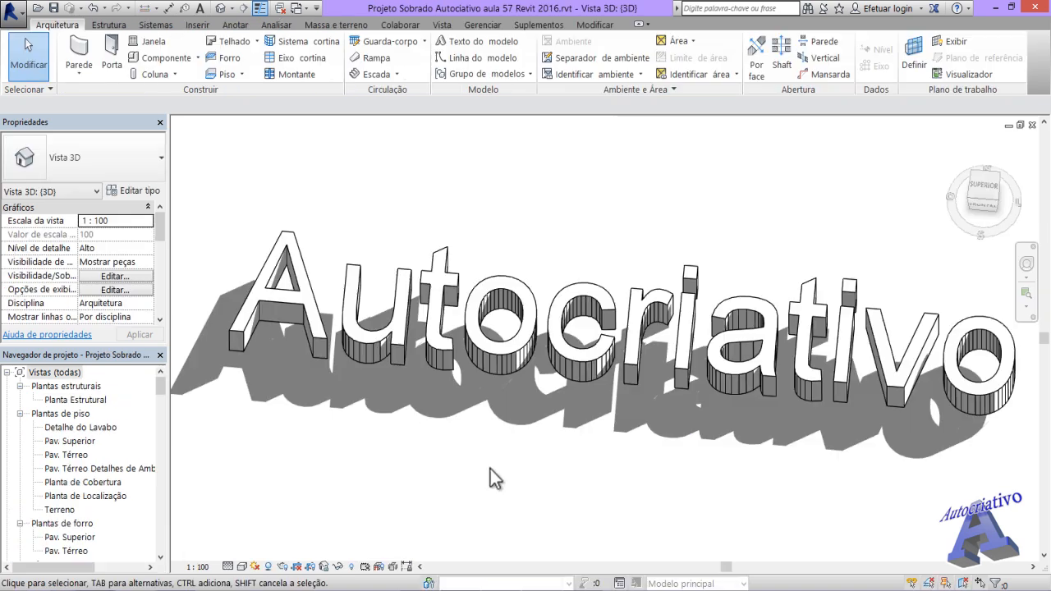
Step: Delete the 3D model text Autocriativo that lies beside the house in the project's 3D view
{"action": "scroll", "coordinate": [552, 233], "scroll_direction": "down", "scroll_amount": 8}
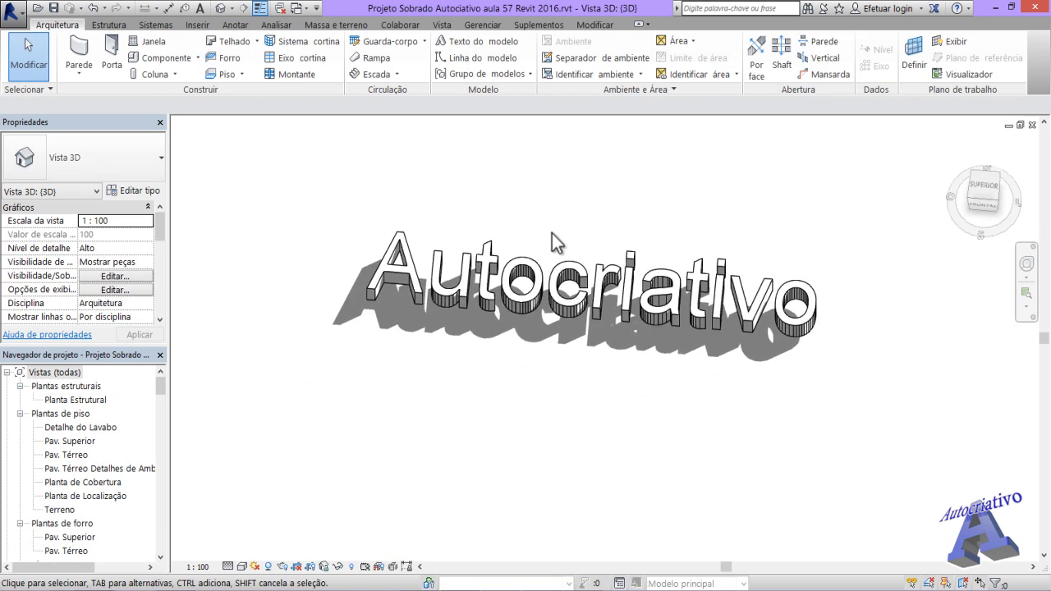
{"action": "middle_click_drag", "start_coordinate": [552, 233], "coordinate": [639, 339], "text": "shift"}
{"action": "scroll", "coordinate": [638, 339], "scroll_direction": "up", "scroll_amount": 2}
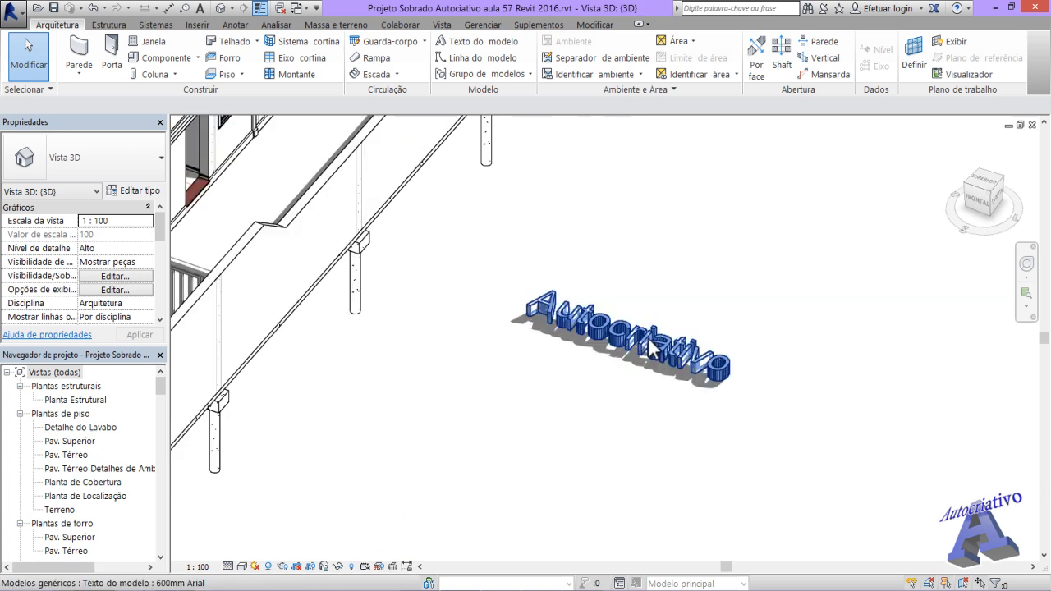
{"action": "left_click", "coordinate": [649, 349]}
{"action": "key", "text": "Delete"}
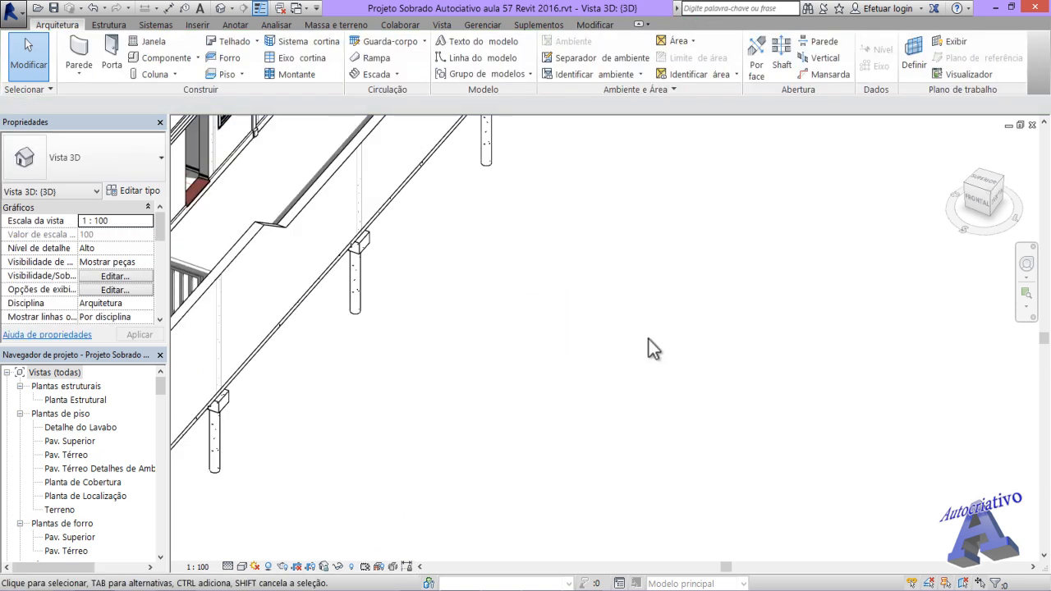
Step: Place a Logo 3D component on level Pav. Térreo in open space, about 6.4 m outside the side boundary wall
{"action": "middle_click_drag", "start_coordinate": [648, 347], "coordinate": [584, 411], "text": "shift"}
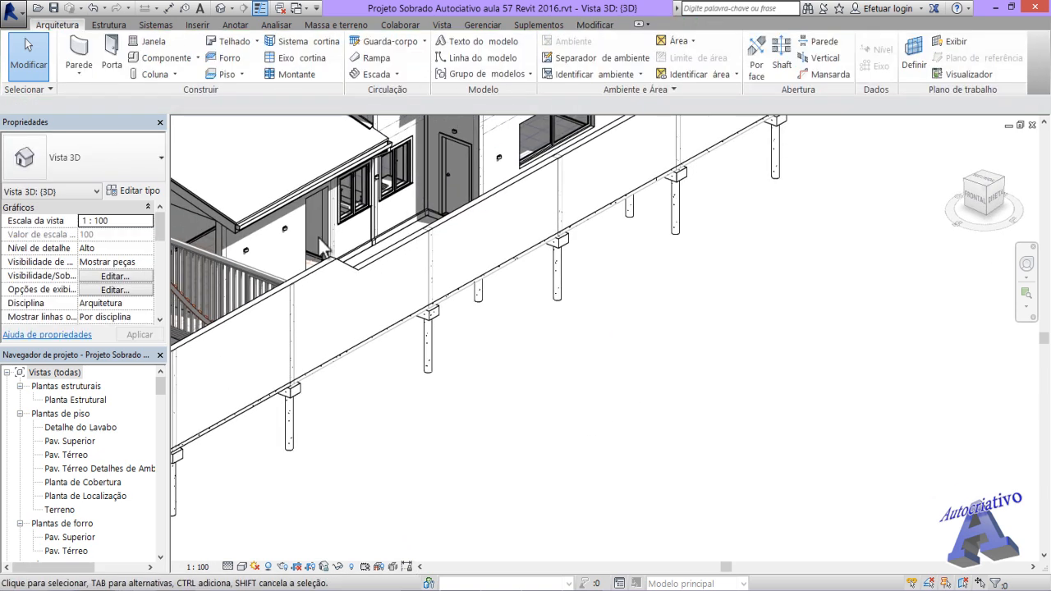
{"action": "left_click", "coordinate": [178, 60]}
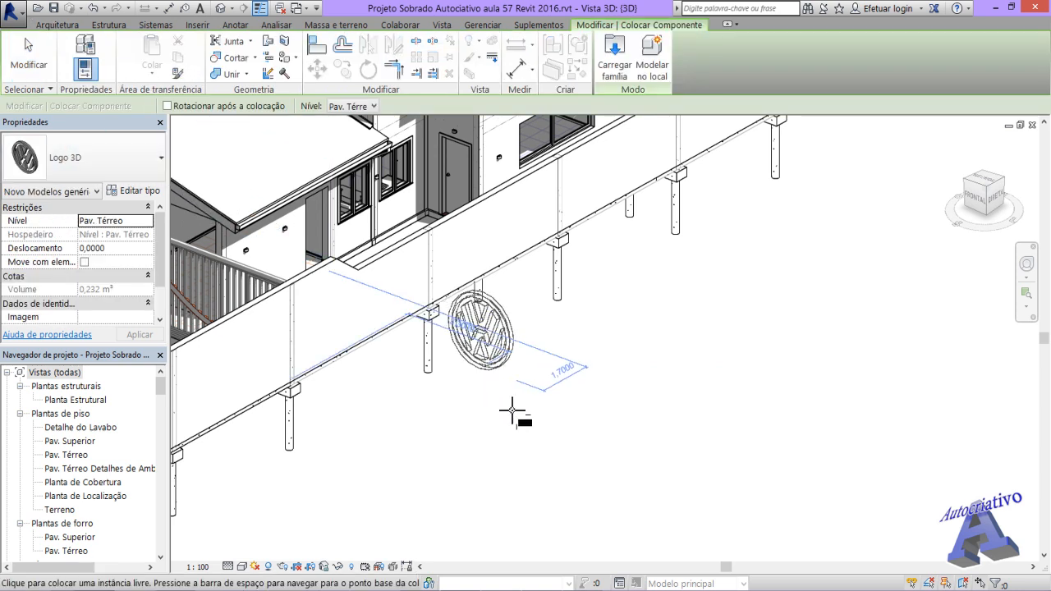
{"action": "middle_click_drag", "start_coordinate": [581, 440], "coordinate": [809, 398]}
{"action": "middle_click_drag", "start_coordinate": [386, 339], "coordinate": [484, 374]}
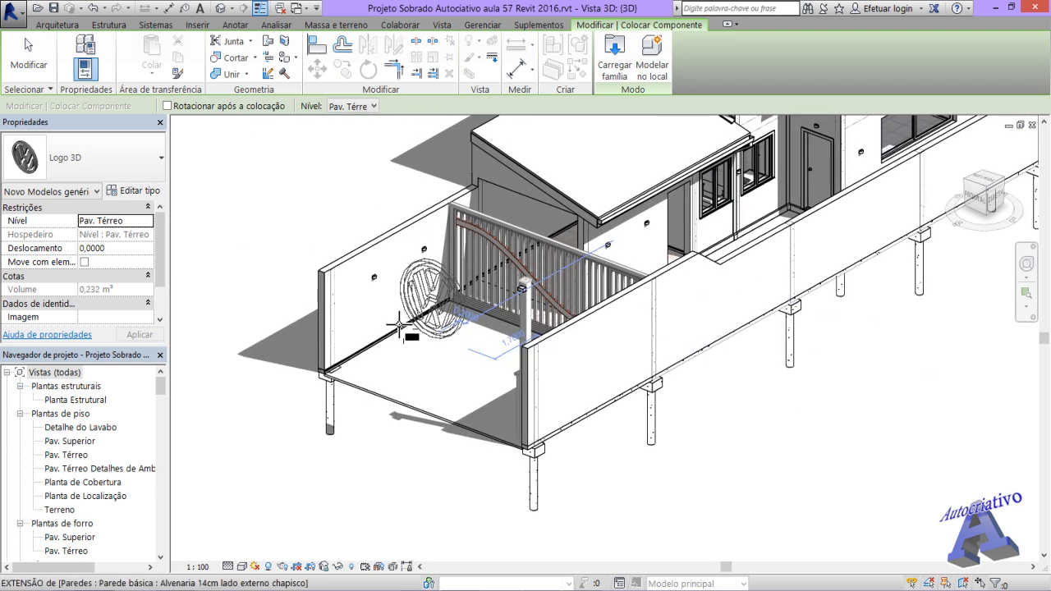
{"action": "scroll", "coordinate": [394, 337], "scroll_direction": "up", "scroll_amount": 3}
{"action": "middle_click_drag", "start_coordinate": [430, 408], "coordinate": [380, 301]}
{"action": "middle_click_drag", "start_coordinate": [661, 480], "coordinate": [349, 395]}
{"action": "left_click", "coordinate": [589, 405]}
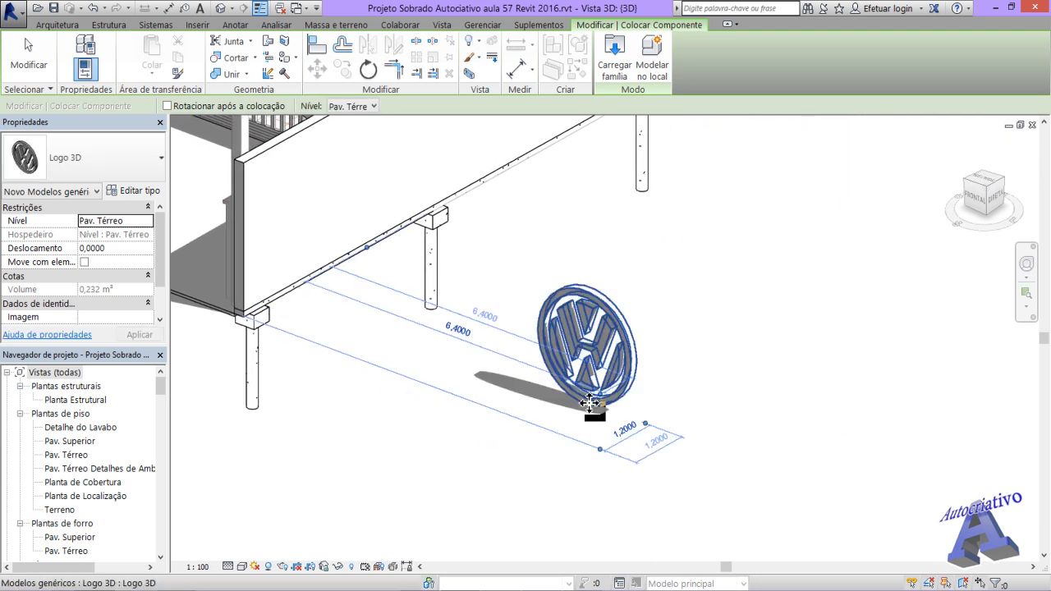
{"action": "key", "text": "Escape"}
{"action": "key", "text": "Escape"}
Step: Examine the placed logo's front face and thickness from several angles in the 3D view
{"action": "scroll", "coordinate": [647, 367], "scroll_direction": "up", "scroll_amount": 2}
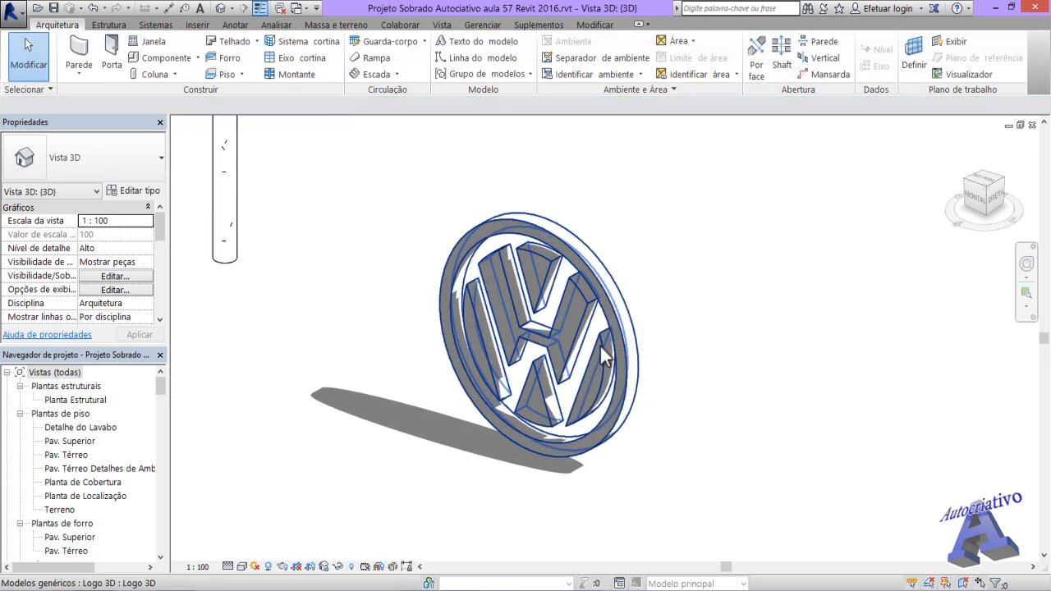
{"action": "middle_click_drag", "start_coordinate": [533, 332], "coordinate": [700, 420], "text": "shift"}
{"action": "middle_click_drag", "start_coordinate": [804, 422], "coordinate": [298, 357]}
{"action": "scroll", "coordinate": [410, 343], "scroll_direction": "down", "scroll_amount": 2}
{"action": "middle_click_drag", "start_coordinate": [447, 335], "coordinate": [481, 446], "text": "shift"}
{"action": "scroll", "coordinate": [534, 304], "scroll_direction": "up", "scroll_amount": 5}
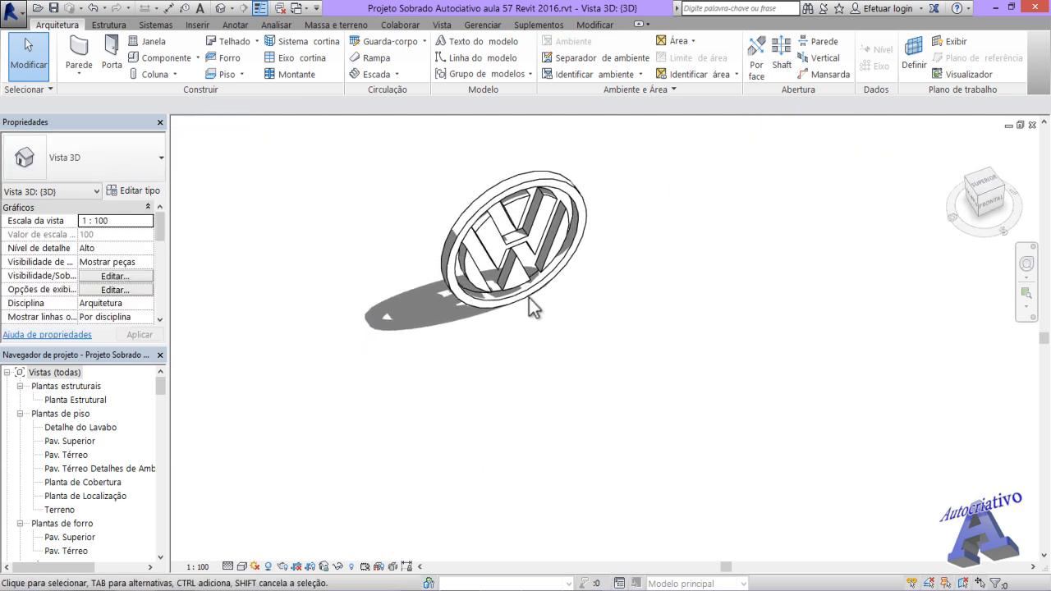
{"action": "middle_click_drag", "start_coordinate": [517, 257], "coordinate": [563, 378]}
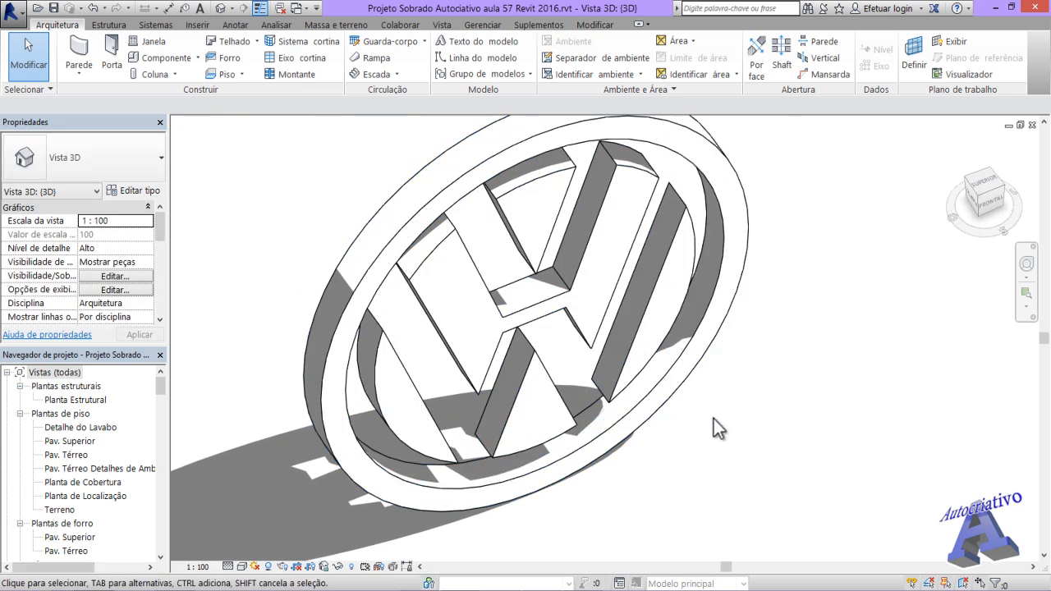
Step: Set the 3D view's visual style to Realista and examine the logo's aluminium appearance from the front and beside the house
{"action": "scroll", "coordinate": [715, 421], "scroll_direction": "down", "scroll_amount": 2}
{"action": "left_click", "coordinate": [244, 569]}
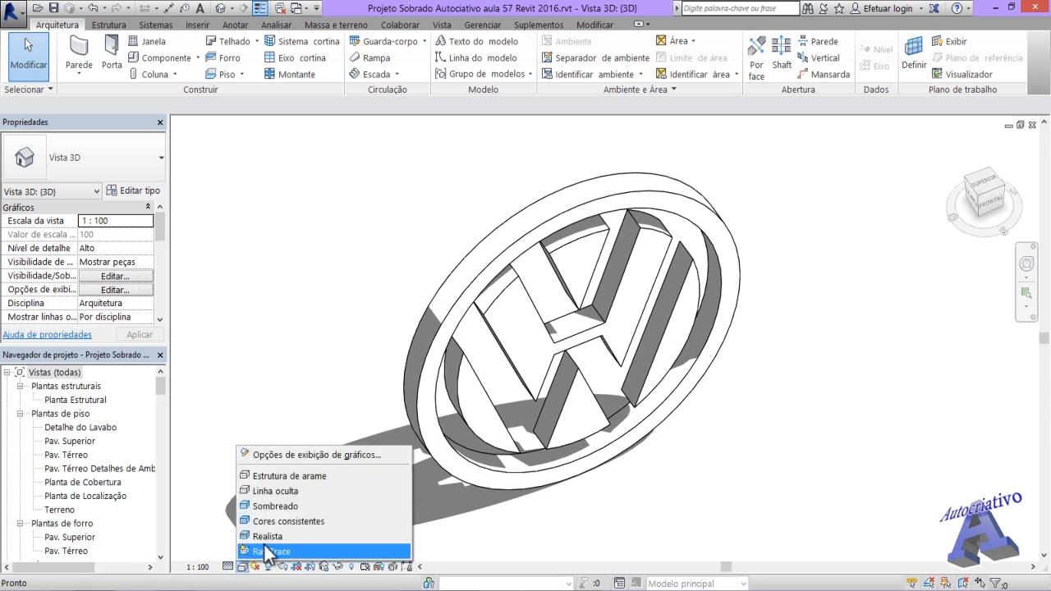
{"action": "left_click", "coordinate": [273, 535]}
{"action": "middle_click_drag", "start_coordinate": [697, 474], "coordinate": [690, 348], "text": "shift"}
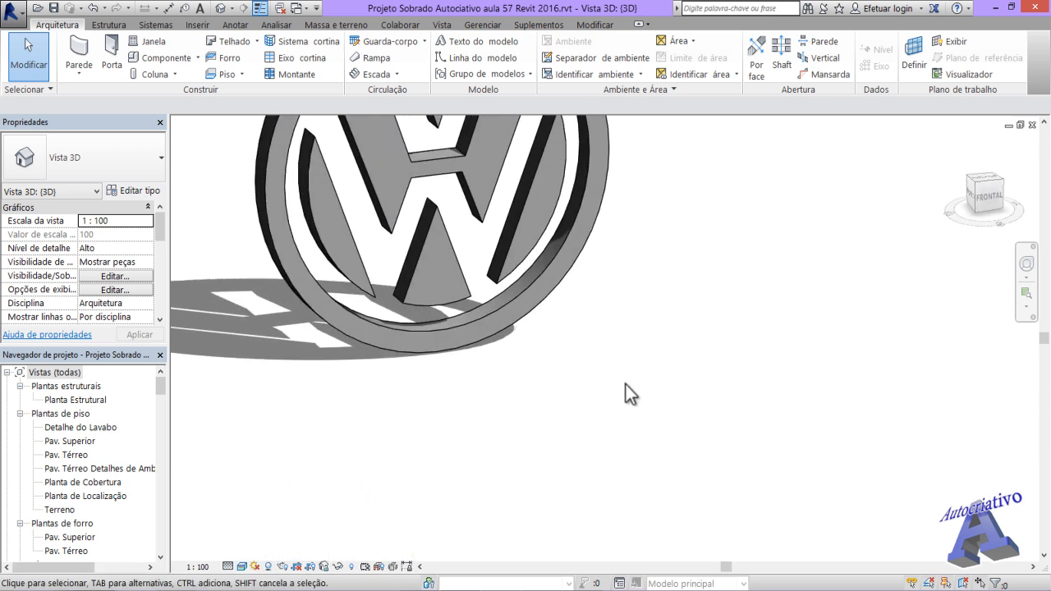
{"action": "scroll", "coordinate": [626, 384], "scroll_direction": "down", "scroll_amount": 2}
{"action": "middle_click_drag", "start_coordinate": [646, 397], "coordinate": [686, 466]}
{"action": "scroll", "coordinate": [672, 448], "scroll_direction": "down", "scroll_amount": 5}
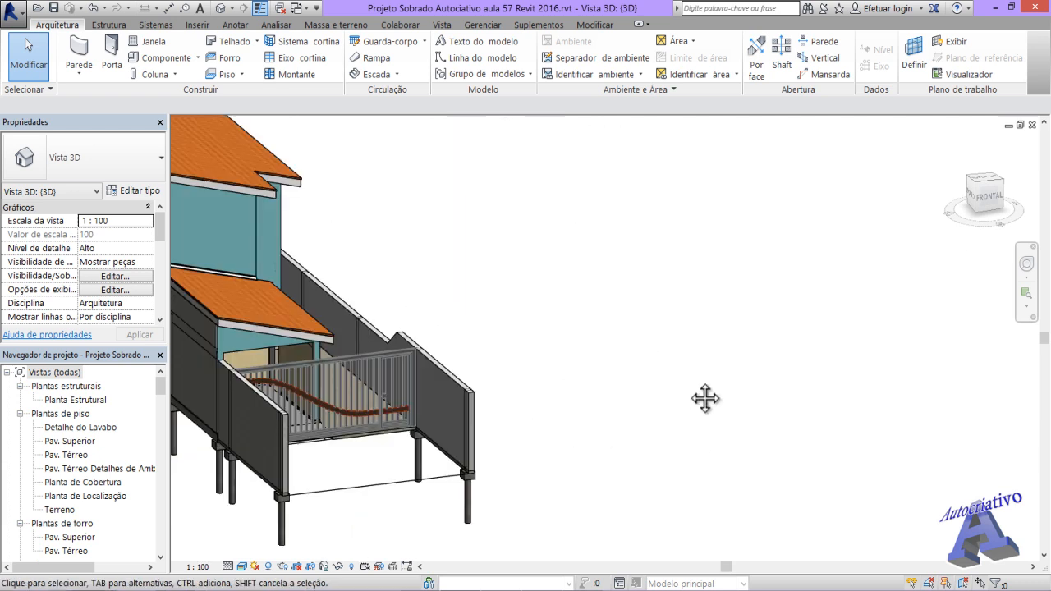
{"action": "middle_click_drag", "start_coordinate": [705, 399], "coordinate": [640, 490], "text": "shift"}
{"action": "scroll", "coordinate": [666, 376], "scroll_direction": "up", "scroll_amount": 6}
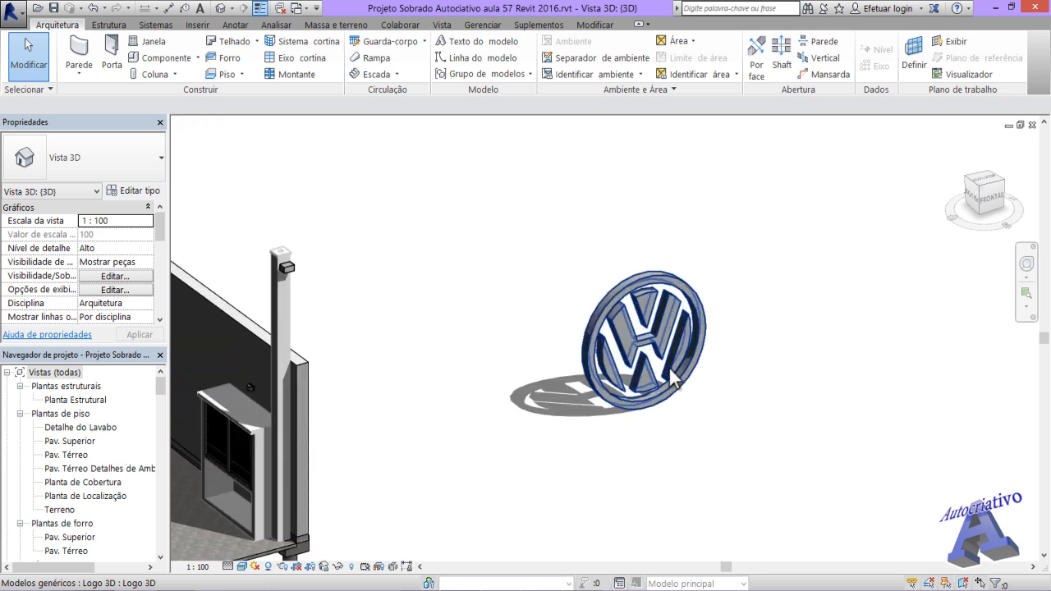
{"action": "middle_click_drag", "start_coordinate": [744, 423], "coordinate": [714, 465]}
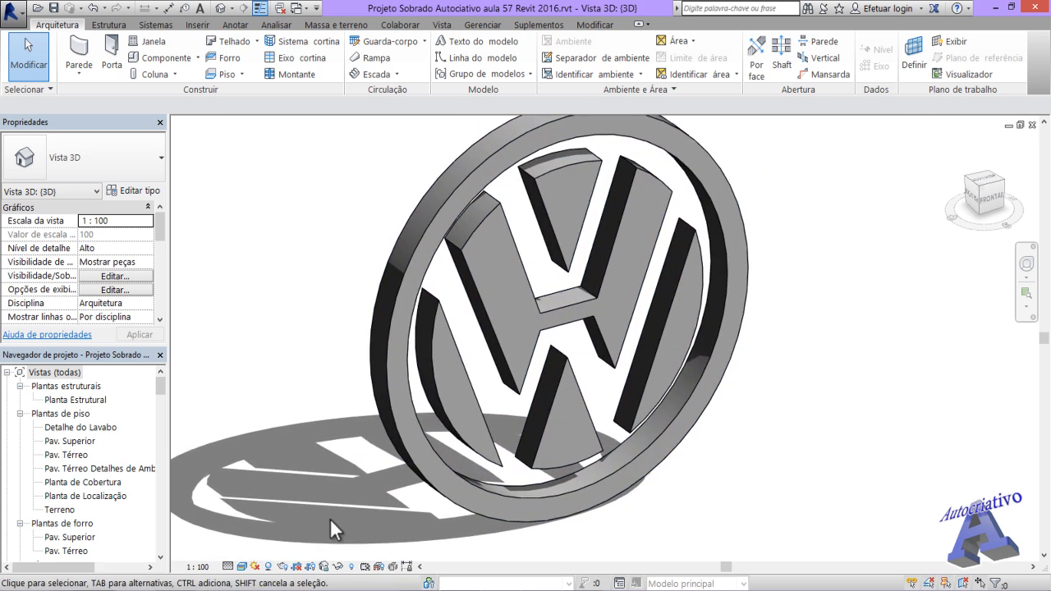
Step: Preview the logo in the Ray Trace visual style, and return the 3D view to Linha oculta
{"action": "left_click", "coordinate": [242, 568]}
{"action": "left_click", "coordinate": [264, 552]}
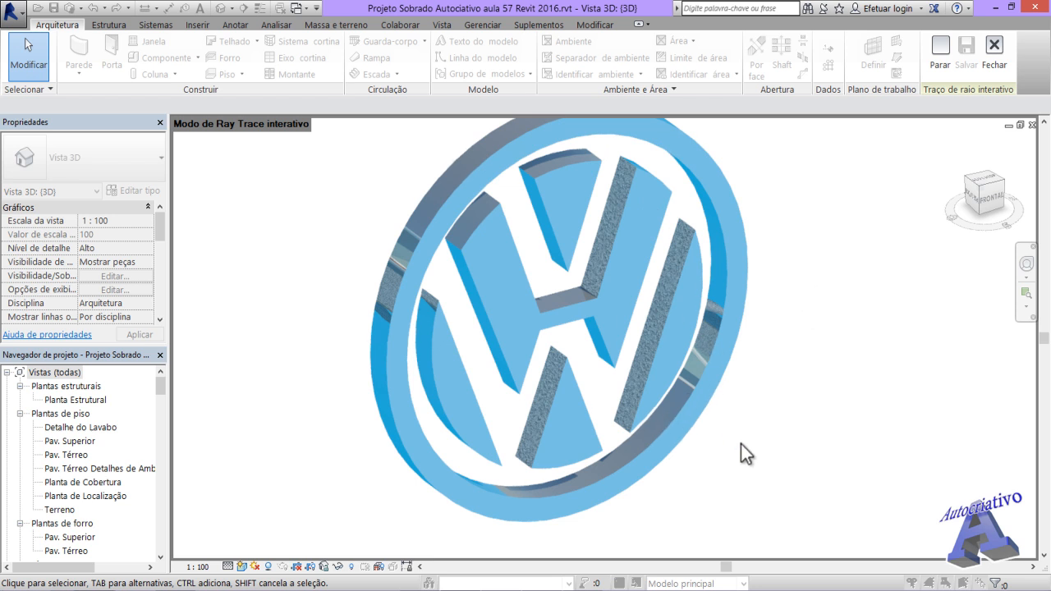
{"action": "left_click", "coordinate": [242, 567]}
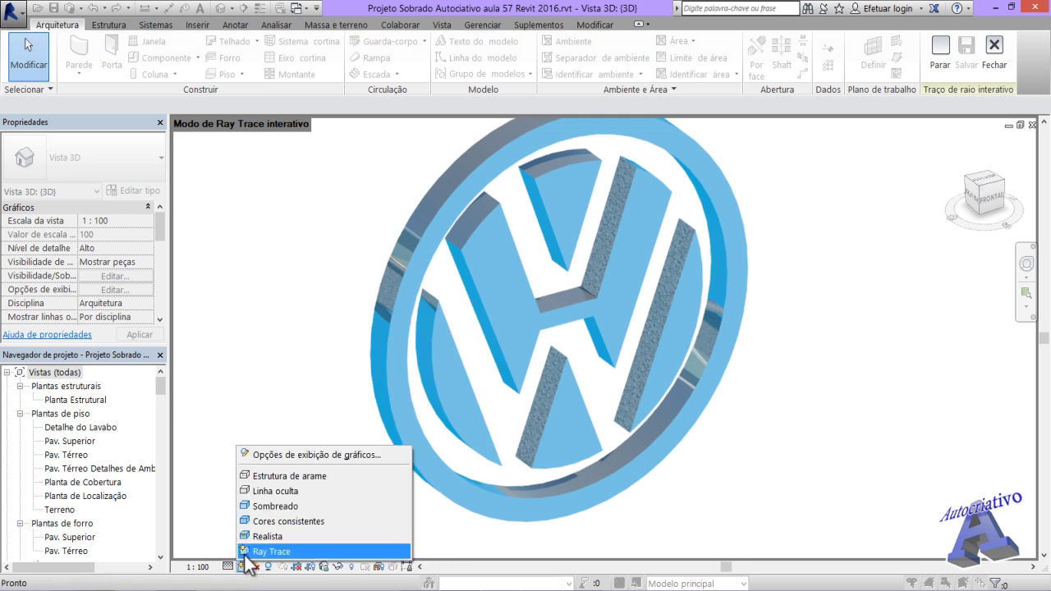
{"action": "left_click", "coordinate": [284, 493]}
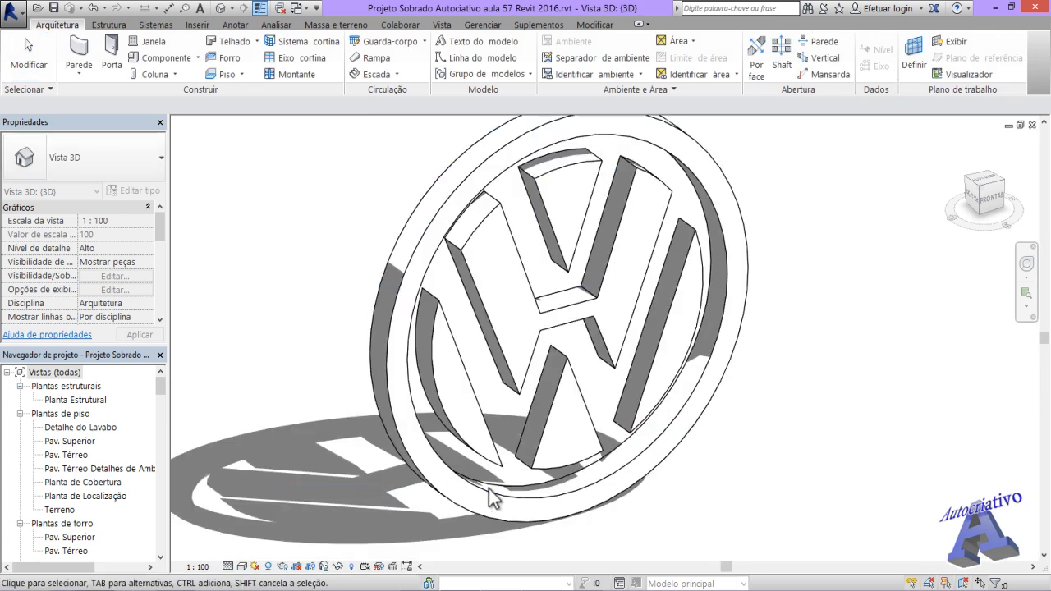
Step: Delete the placed Logo 3D component standing beside the house
{"action": "left_click", "coordinate": [643, 423]}
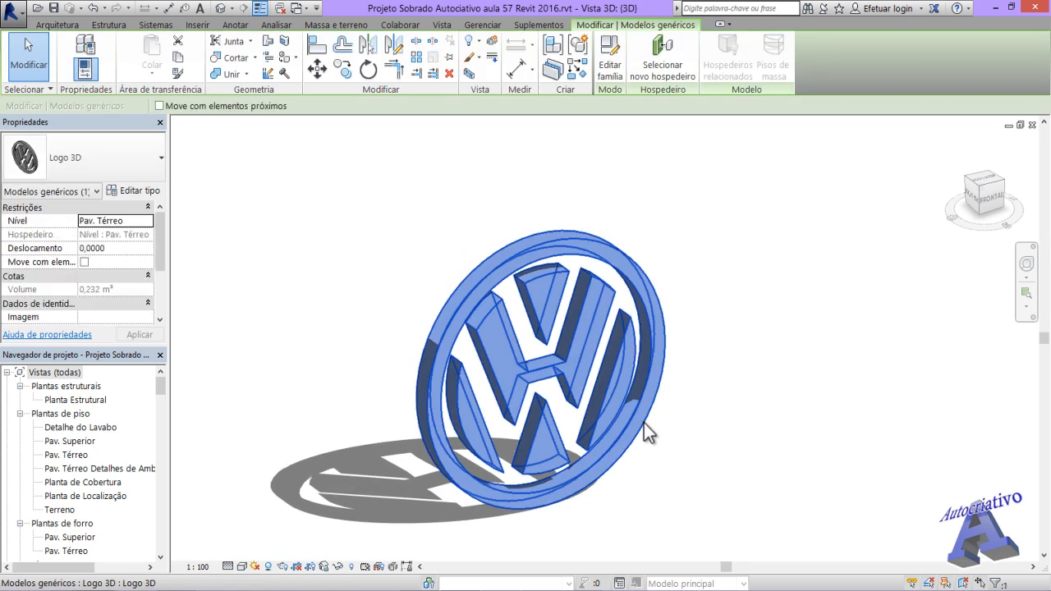
{"action": "key", "text": "Delete"}
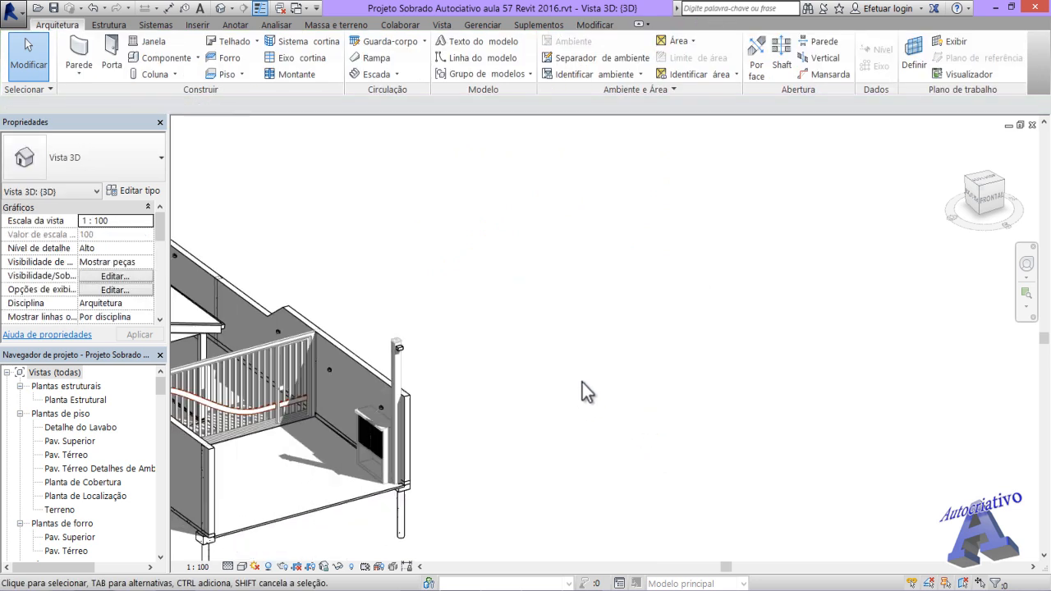
{"action": "middle_click_drag", "start_coordinate": [547, 404], "coordinate": [543, 346], "text": "shift"}
{"action": "scroll", "coordinate": [566, 263], "scroll_direction": "up", "scroll_amount": 6}
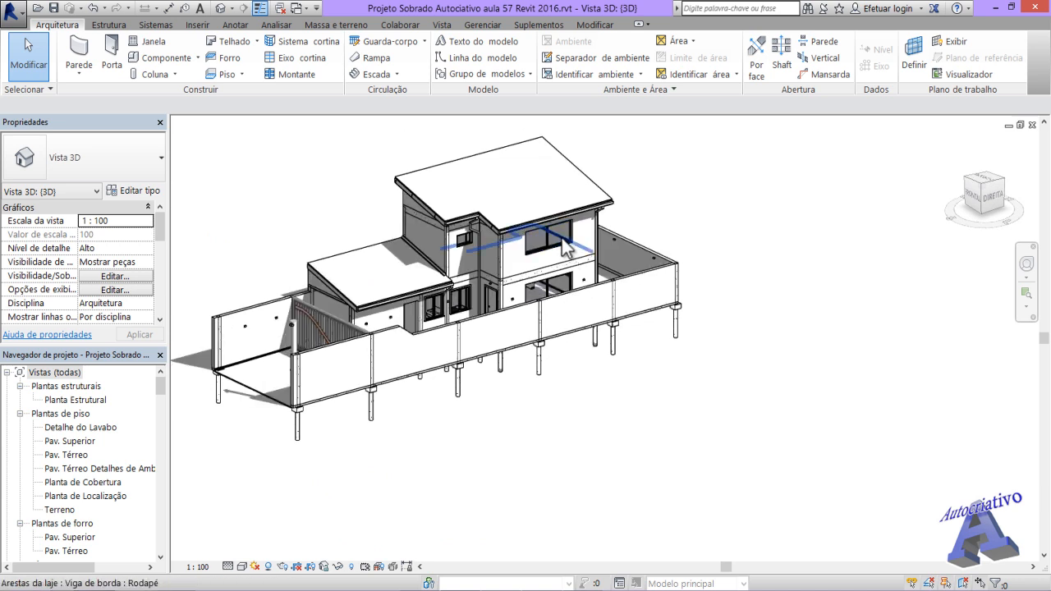
{"action": "middle_click_drag", "start_coordinate": [575, 265], "coordinate": [706, 402], "text": "shift"}
{"action": "scroll", "coordinate": [575, 325], "scroll_direction": "down", "scroll_amount": 2}
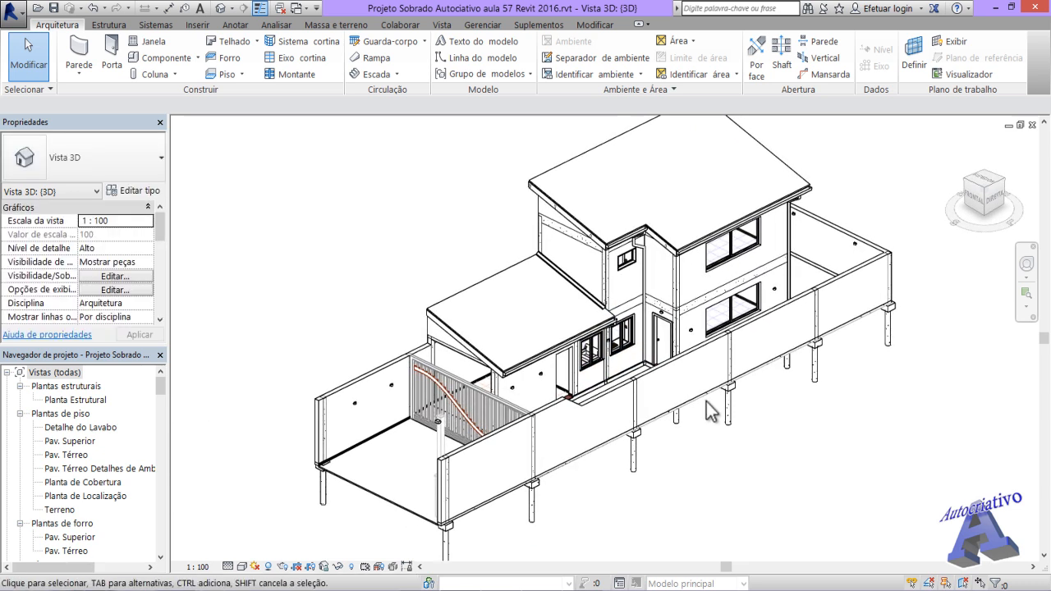
{"action": "middle_click_drag", "start_coordinate": [759, 445], "coordinate": [684, 442]}
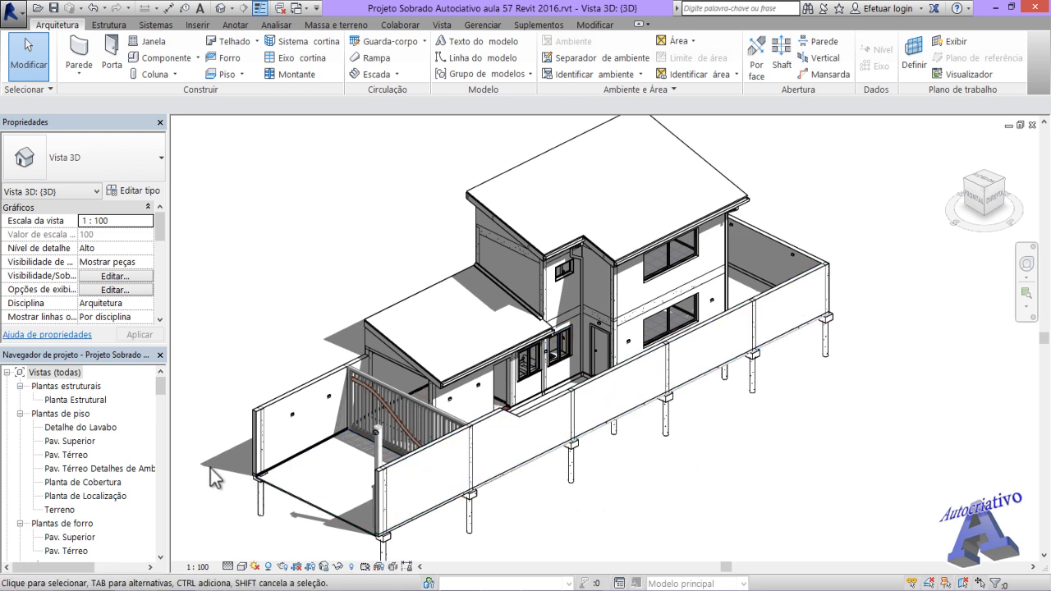
Step: Open the Terreno floor plan and hide the grid line category in that view
{"action": "double_click", "coordinate": [65, 511]}
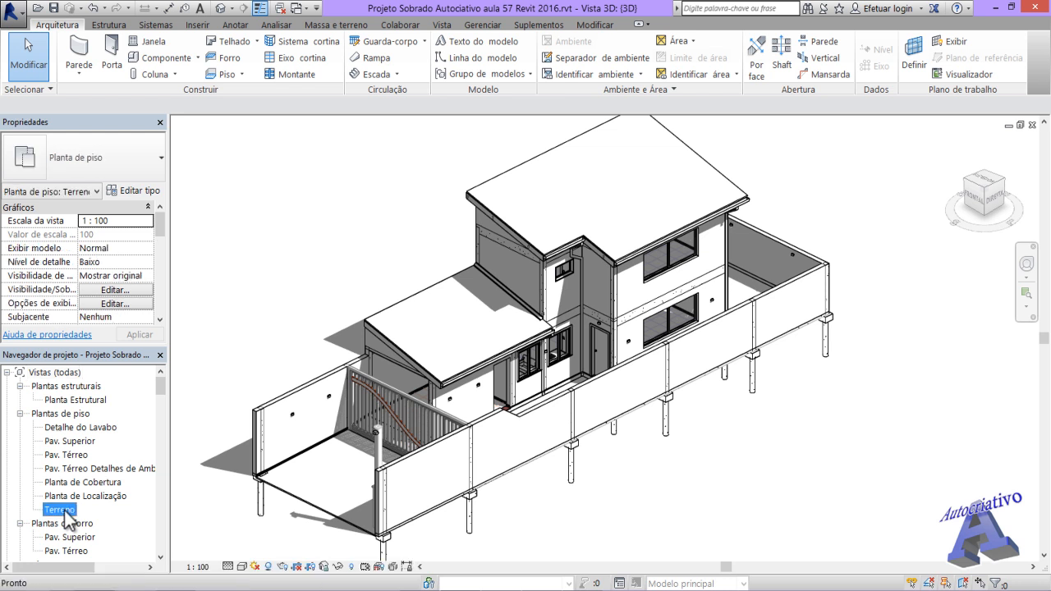
{"action": "scroll", "coordinate": [575, 420], "scroll_direction": "up", "scroll_amount": 3}
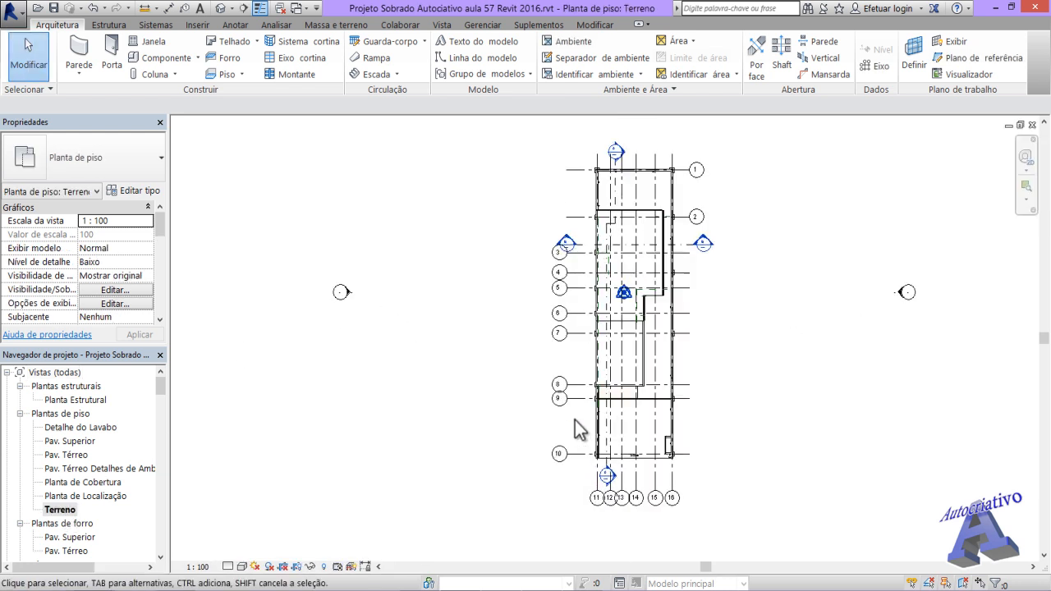
{"action": "middle_click_drag", "start_coordinate": [581, 432], "coordinate": [510, 425]}
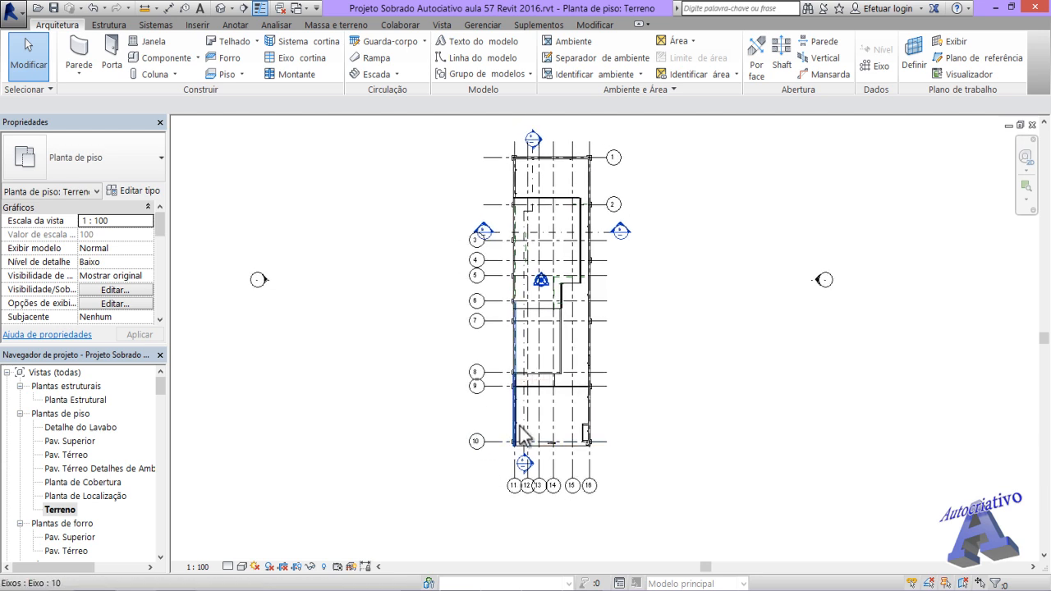
{"action": "scroll", "coordinate": [503, 415], "scroll_direction": "up", "scroll_amount": 3}
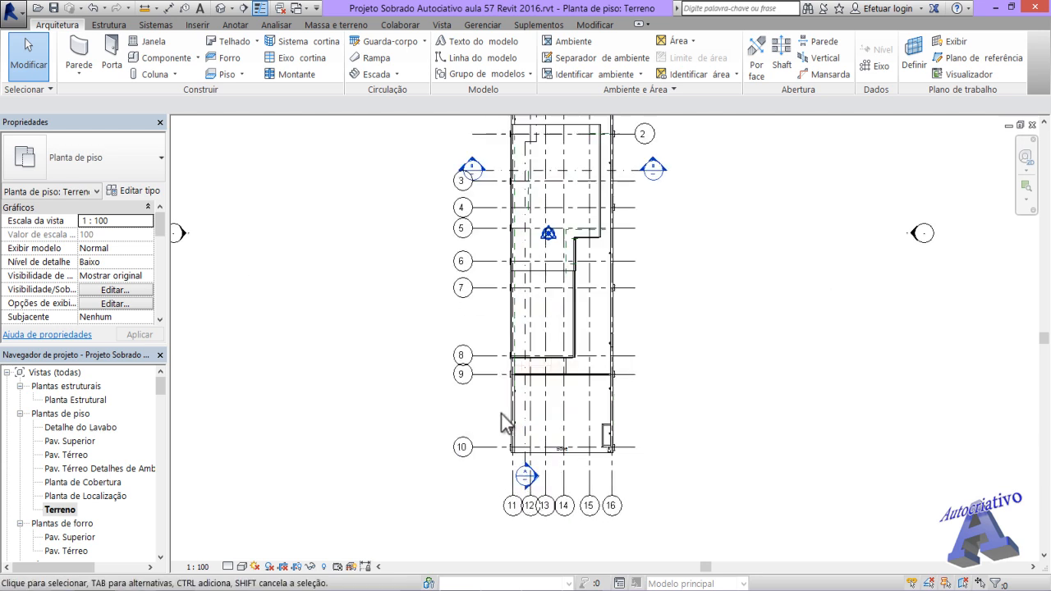
{"action": "right_click", "coordinate": [484, 366]}
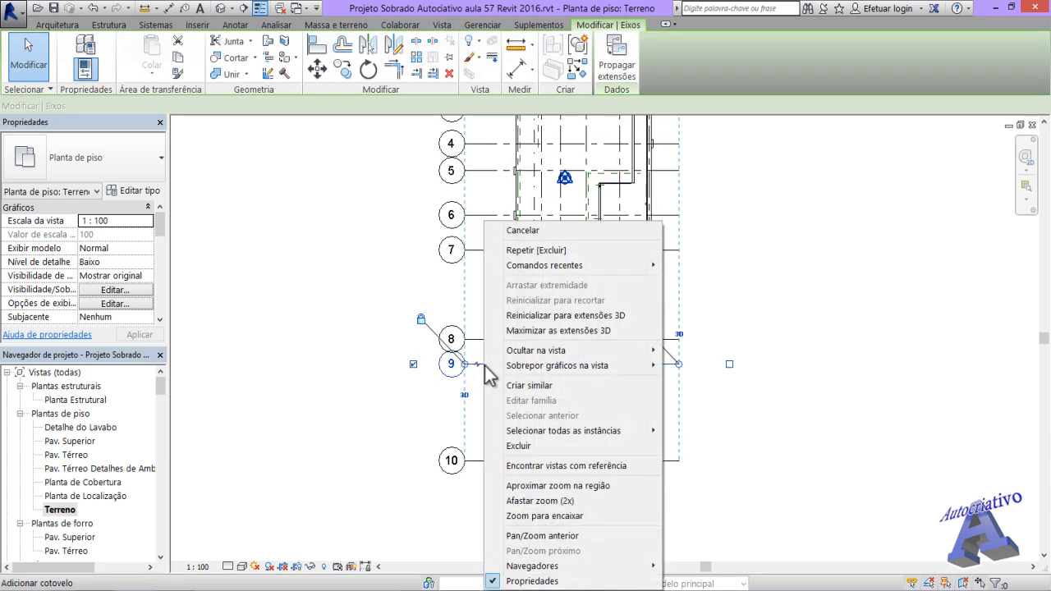
{"action": "mouse_move", "coordinate": [546, 355]}
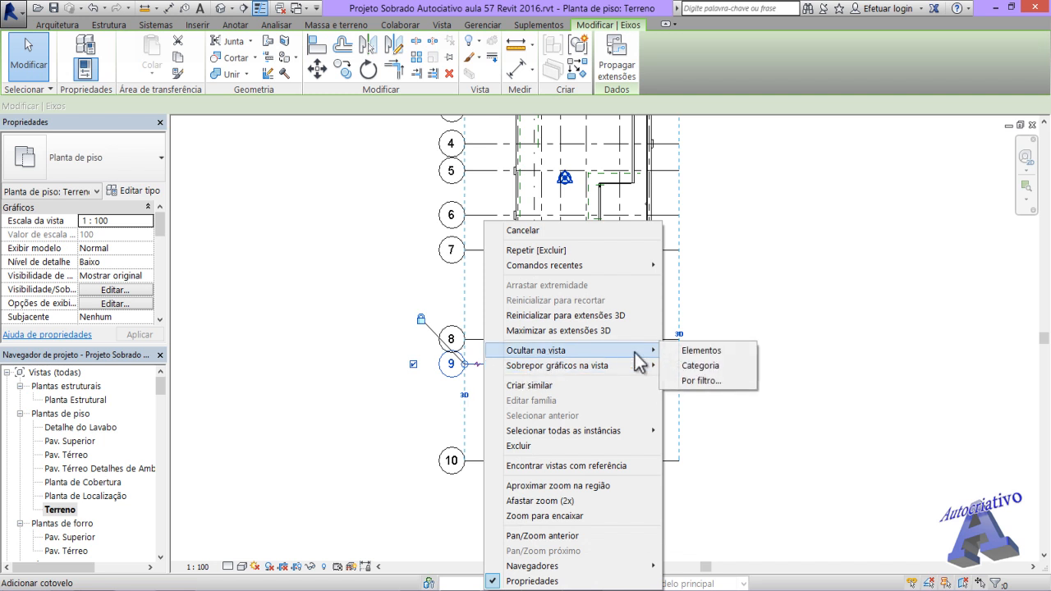
{"action": "left_click", "coordinate": [708, 366]}
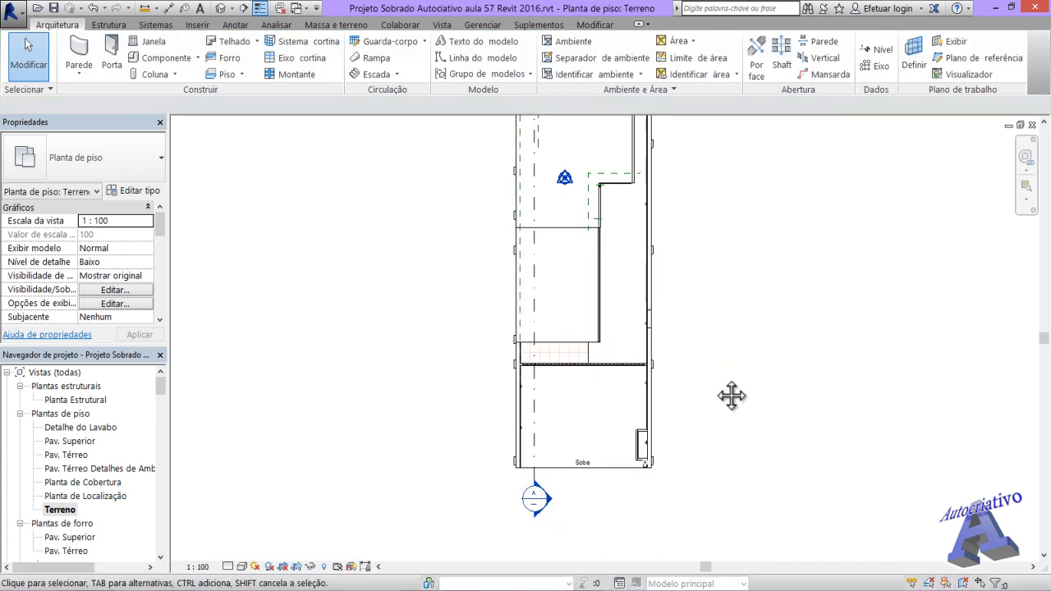
Step: Set the Terreno plan's visual style to Realista
{"action": "middle_click_drag", "start_coordinate": [713, 376], "coordinate": [705, 428]}
{"action": "scroll", "coordinate": [704, 426], "scroll_direction": "down", "scroll_amount": 1}
{"action": "middle_click_drag", "start_coordinate": [722, 359], "coordinate": [695, 409]}
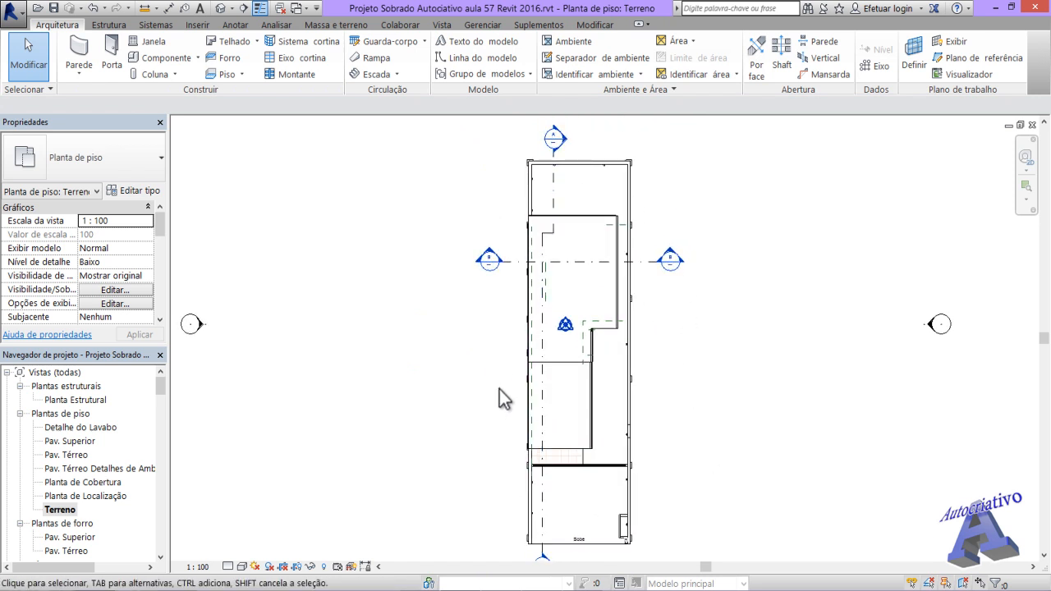
{"action": "middle_click_drag", "start_coordinate": [528, 399], "coordinate": [500, 375]}
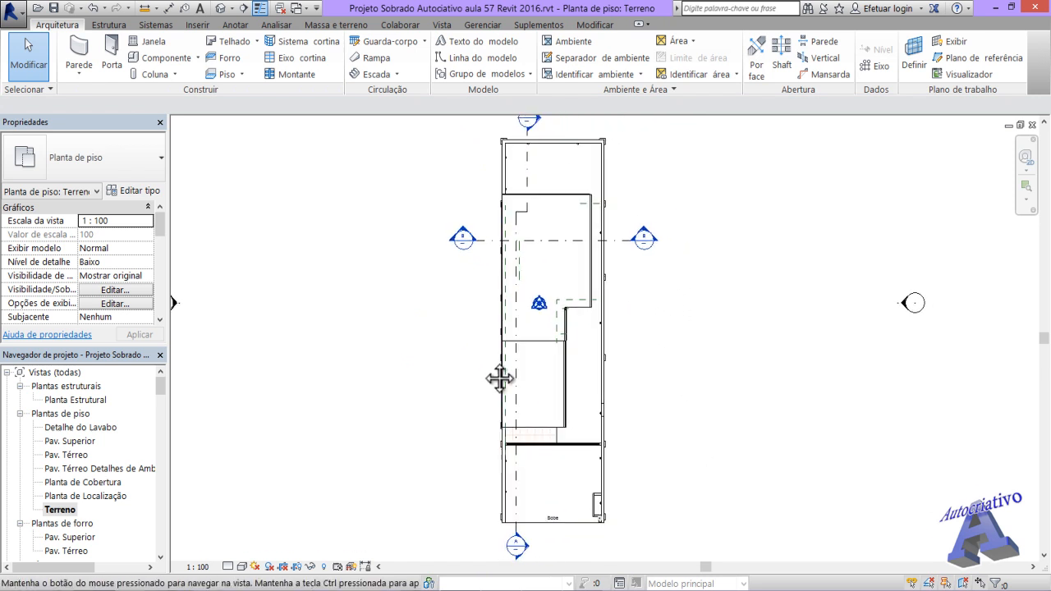
{"action": "left_click", "coordinate": [242, 566]}
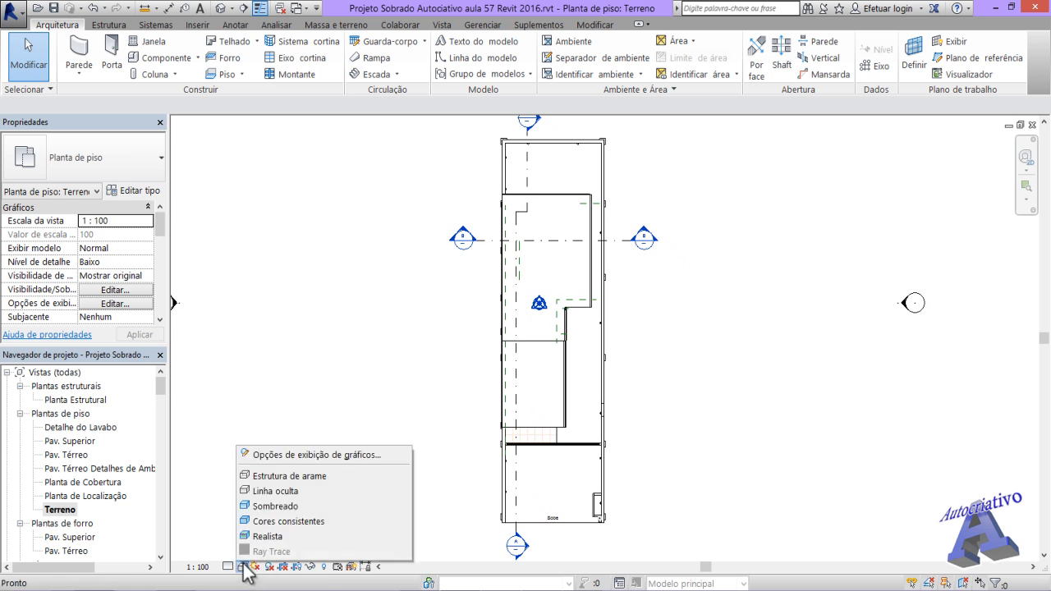
{"action": "left_click", "coordinate": [263, 535]}
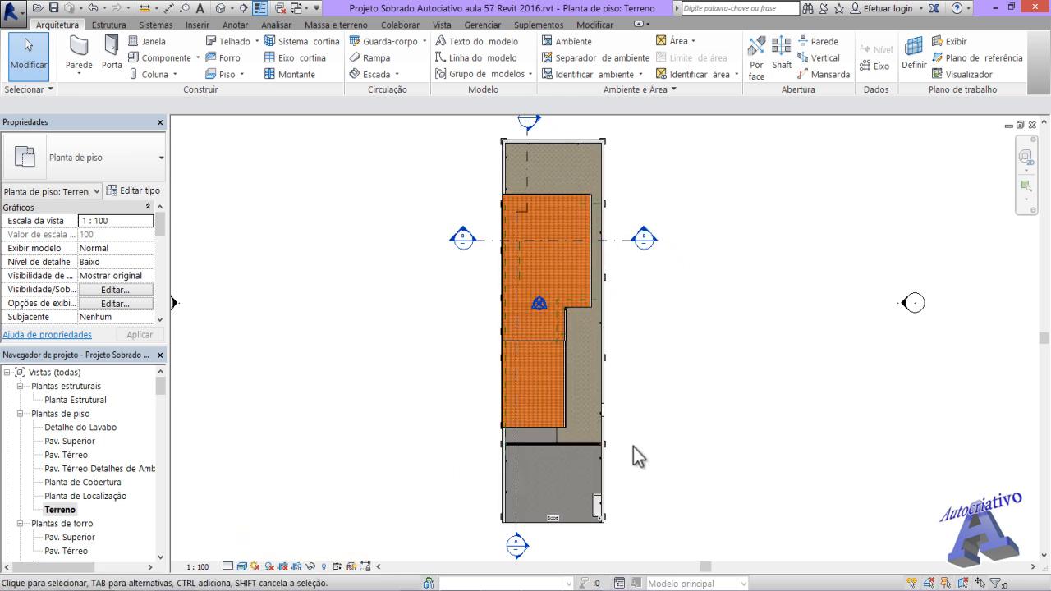
Step: Select all elements of the house and lot in the Terreno plan, from the rear boundary wall to the front
{"action": "scroll", "coordinate": [636, 444], "scroll_direction": "down", "scroll_amount": 3}
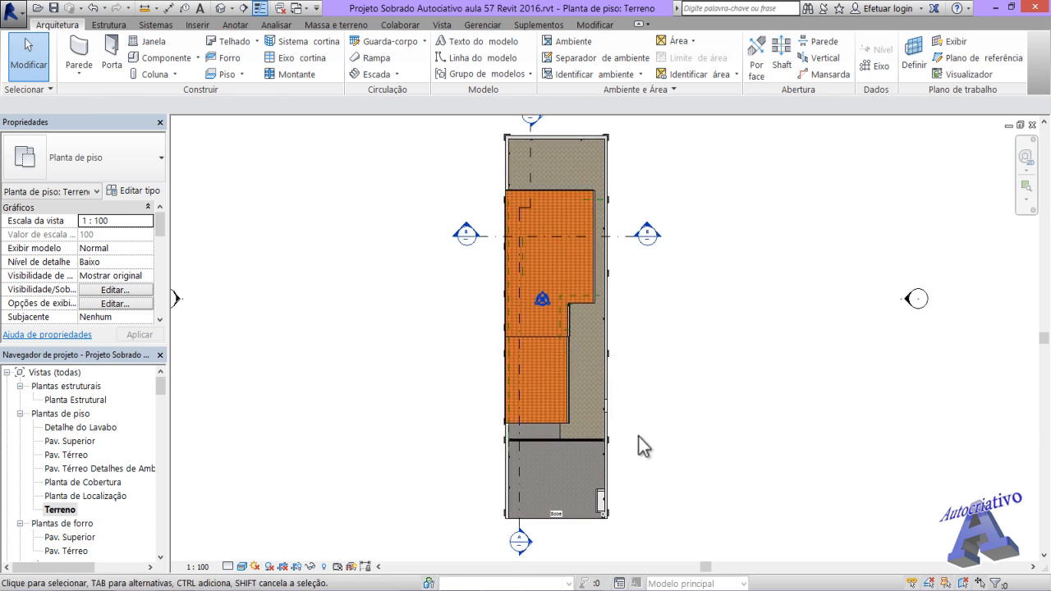
{"action": "middle_click_drag", "start_coordinate": [661, 446], "coordinate": [668, 424]}
{"action": "scroll", "coordinate": [567, 214], "scroll_direction": "up", "scroll_amount": 2}
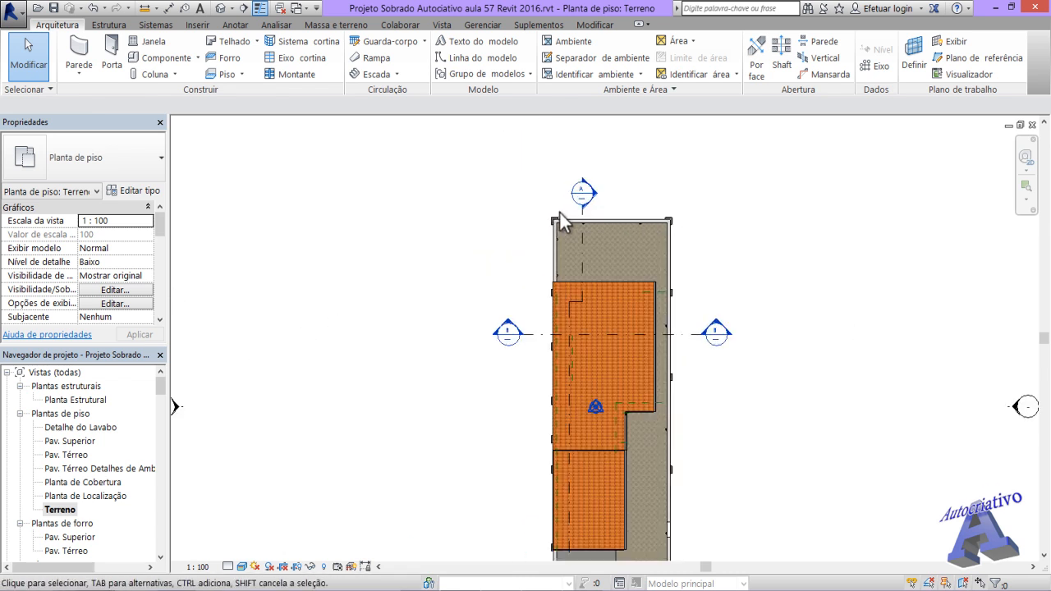
{"action": "middle_click_drag", "start_coordinate": [546, 236], "coordinate": [502, 184]}
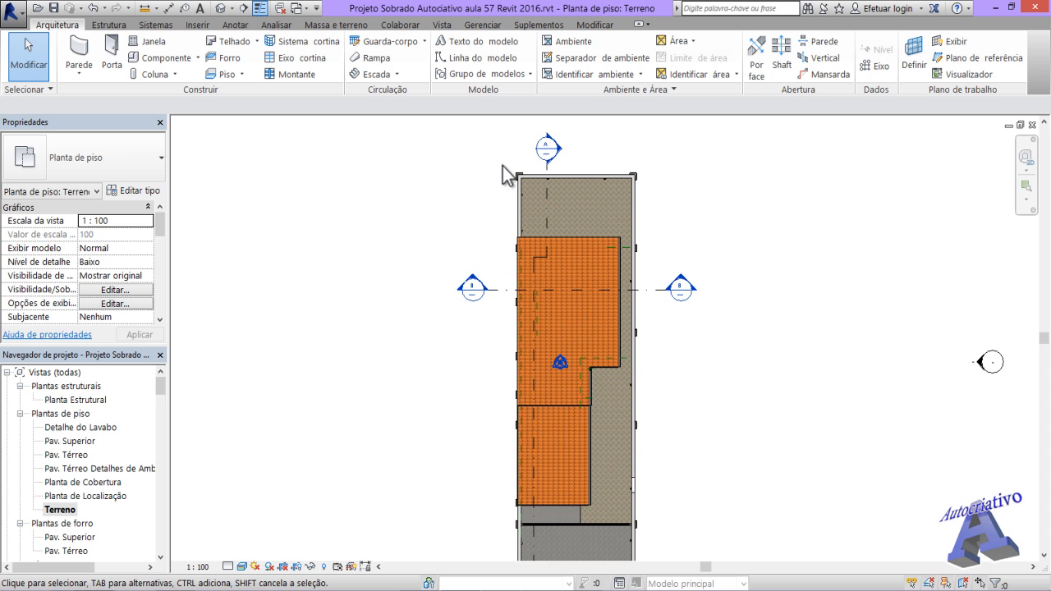
{"action": "left_click_drag", "start_coordinate": [504, 163], "coordinate": [643, 476]}
{"action": "scroll", "coordinate": [649, 483], "scroll_direction": "down", "scroll_amount": 1}
{"action": "middle_click_drag", "start_coordinate": [660, 492], "coordinate": [676, 359]}
{"action": "left_click_drag", "start_coordinate": [676, 359], "coordinate": [669, 472]}
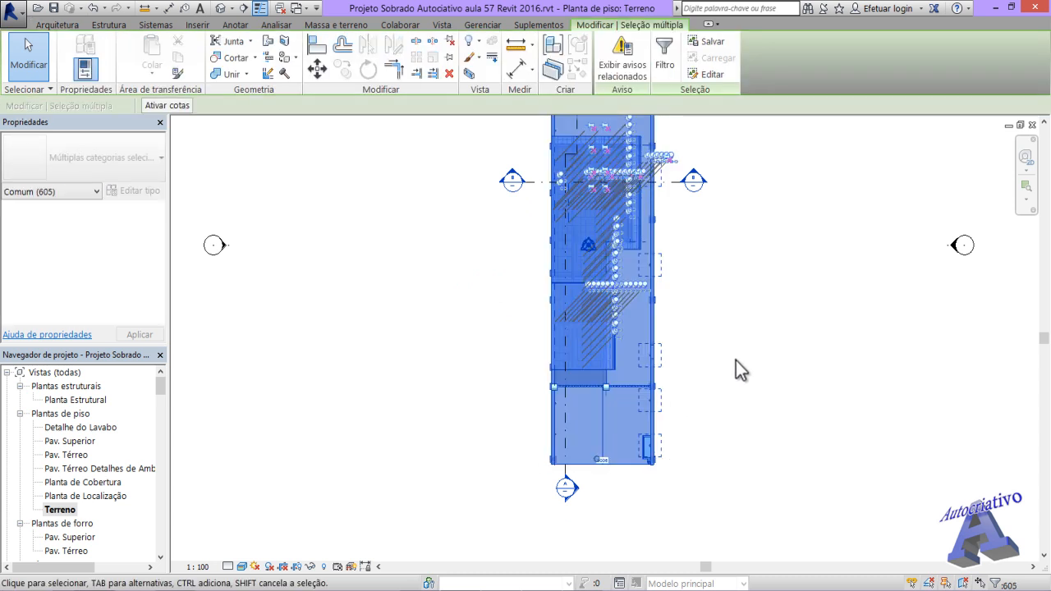
{"action": "scroll", "coordinate": [736, 361], "scroll_direction": "down", "scroll_amount": 1}
{"action": "middle_click_drag", "start_coordinate": [741, 367], "coordinate": [668, 436]}
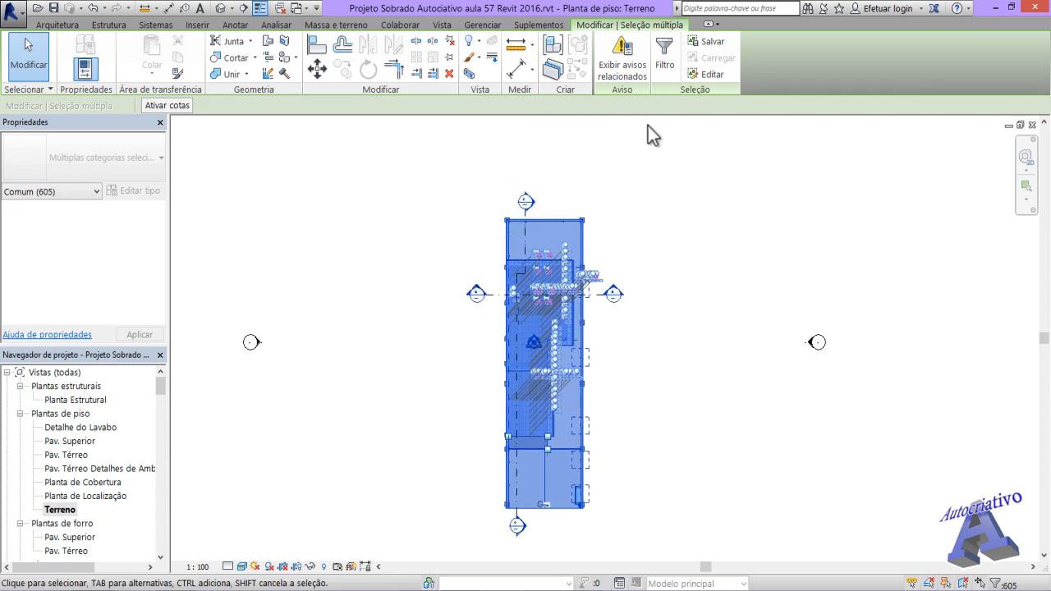
Step: Filter the selection to exclude Pilares estruturais and the Quadro estrutural categories Caibro, Outro and Viga-mestre
{"action": "left_click", "coordinate": [664, 55]}
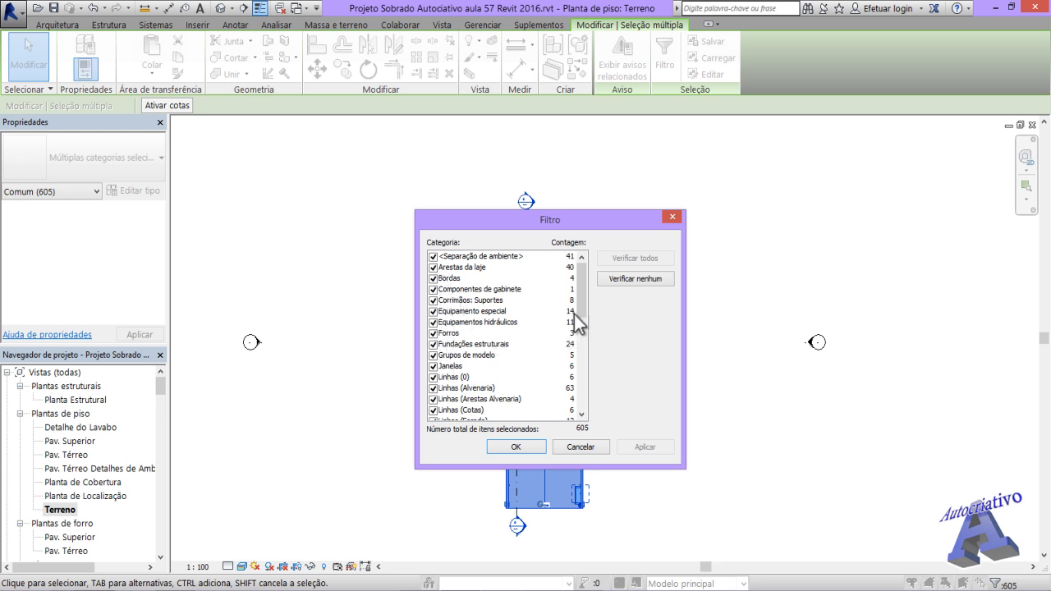
{"action": "left_click_drag", "start_coordinate": [580, 303], "coordinate": [581, 367]}
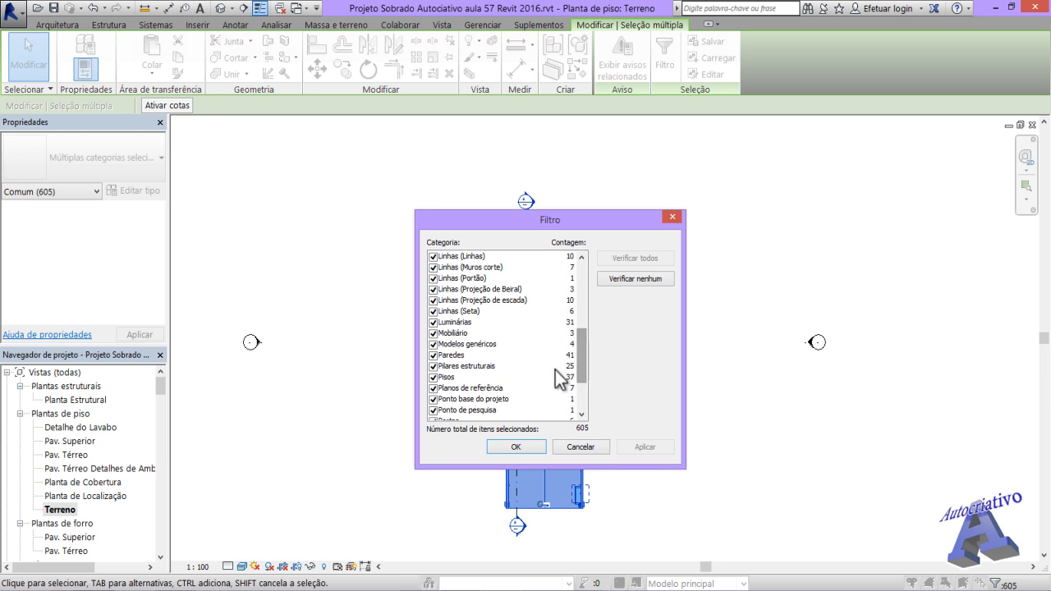
{"action": "left_click", "coordinate": [433, 366]}
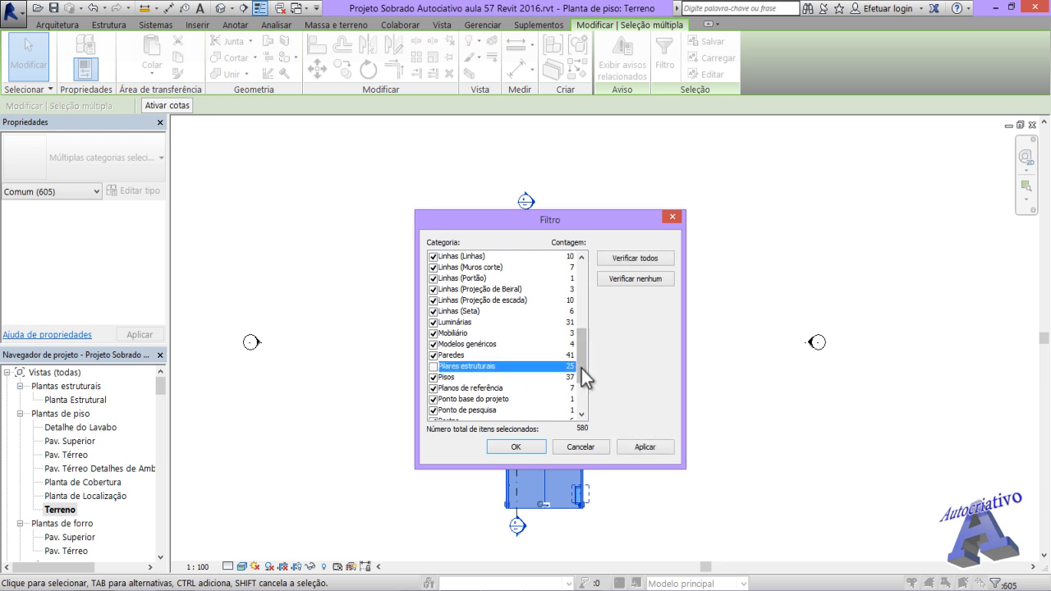
{"action": "left_click_drag", "start_coordinate": [586, 362], "coordinate": [586, 386]}
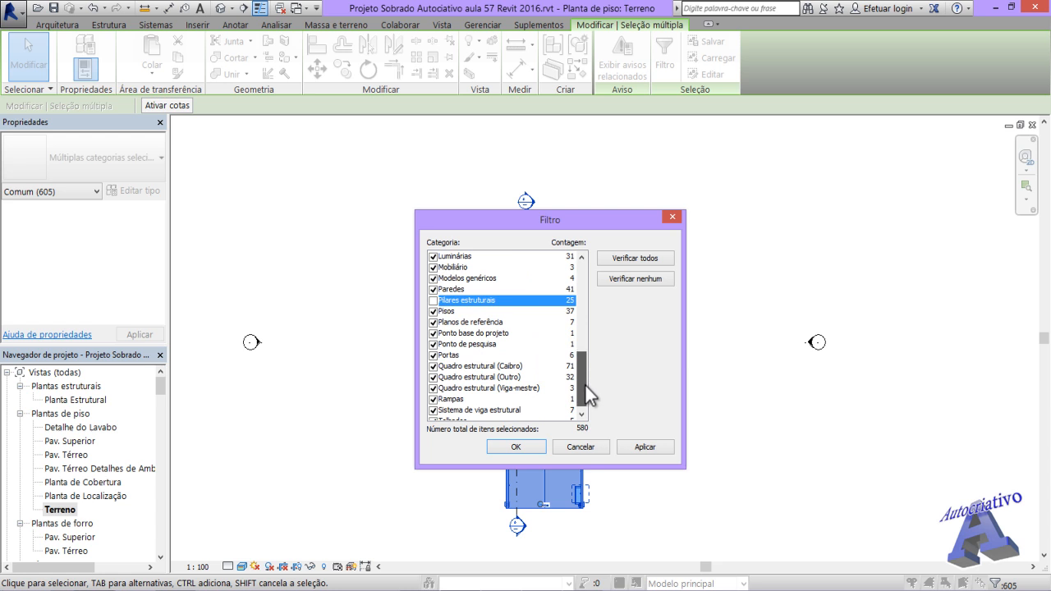
{"action": "left_click", "coordinate": [434, 367]}
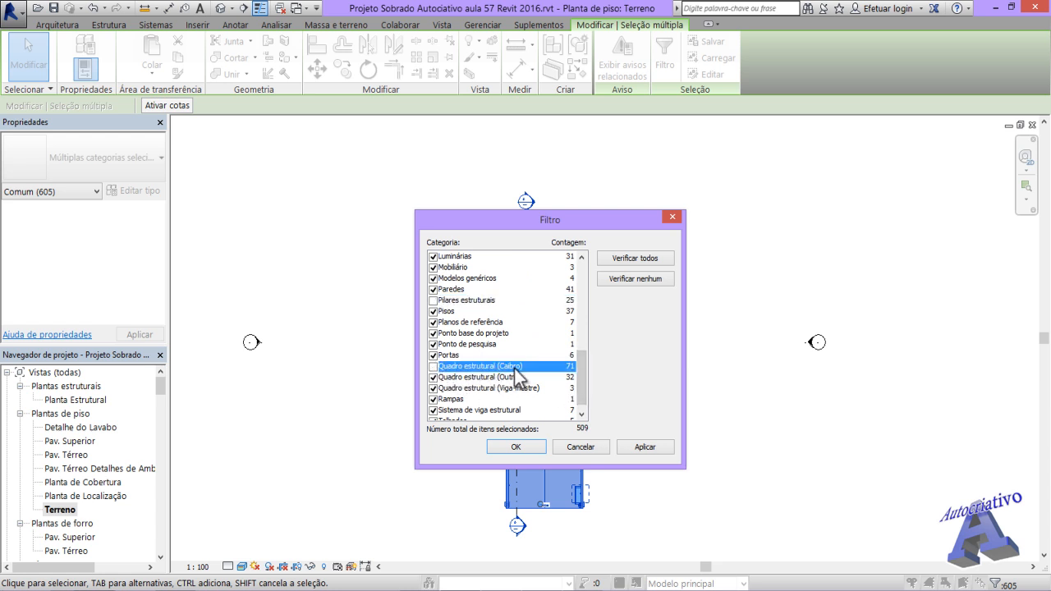
{"action": "left_click", "coordinate": [434, 378]}
{"action": "left_click", "coordinate": [433, 388]}
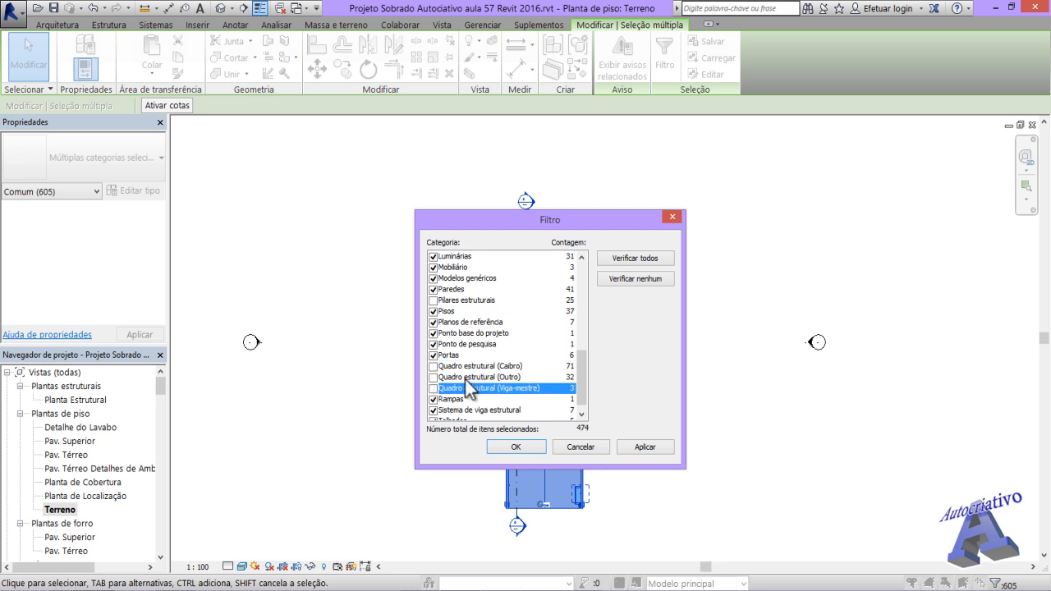
{"action": "left_click_drag", "start_coordinate": [585, 388], "coordinate": [585, 295]}
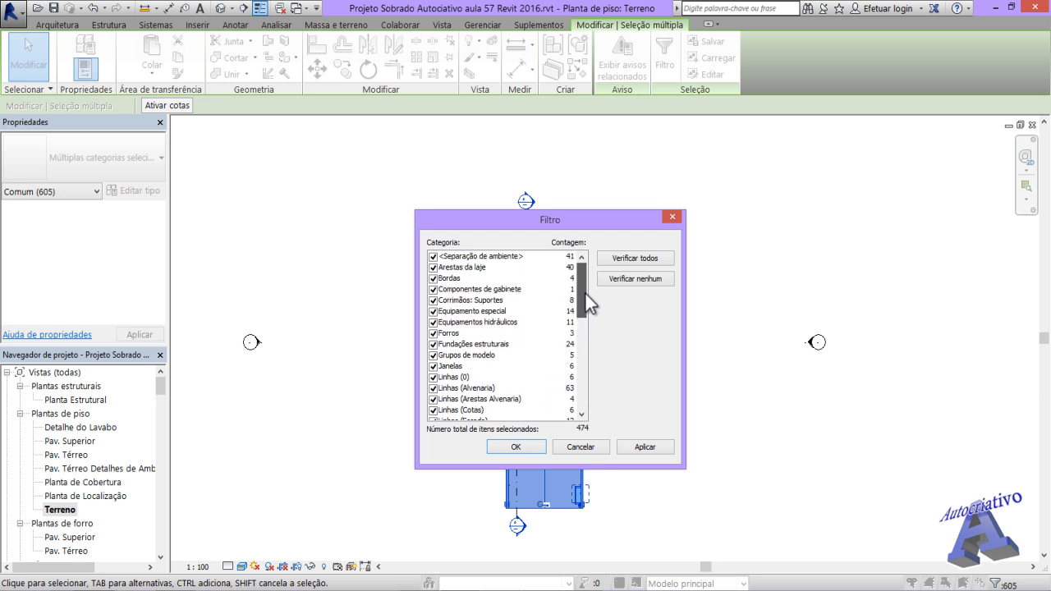
{"action": "left_click", "coordinate": [648, 450]}
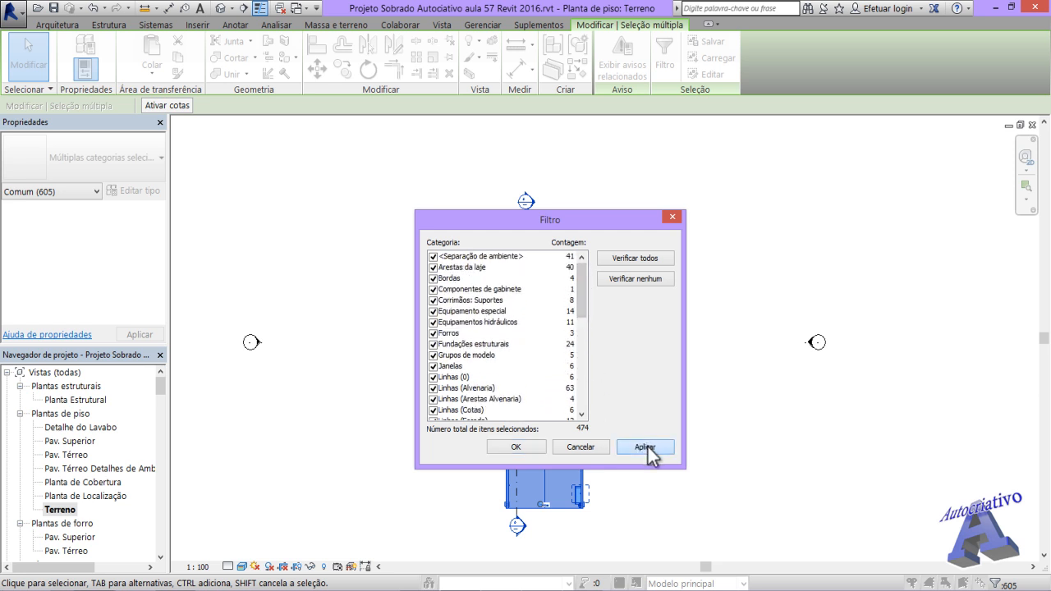
{"action": "left_click", "coordinate": [529, 450]}
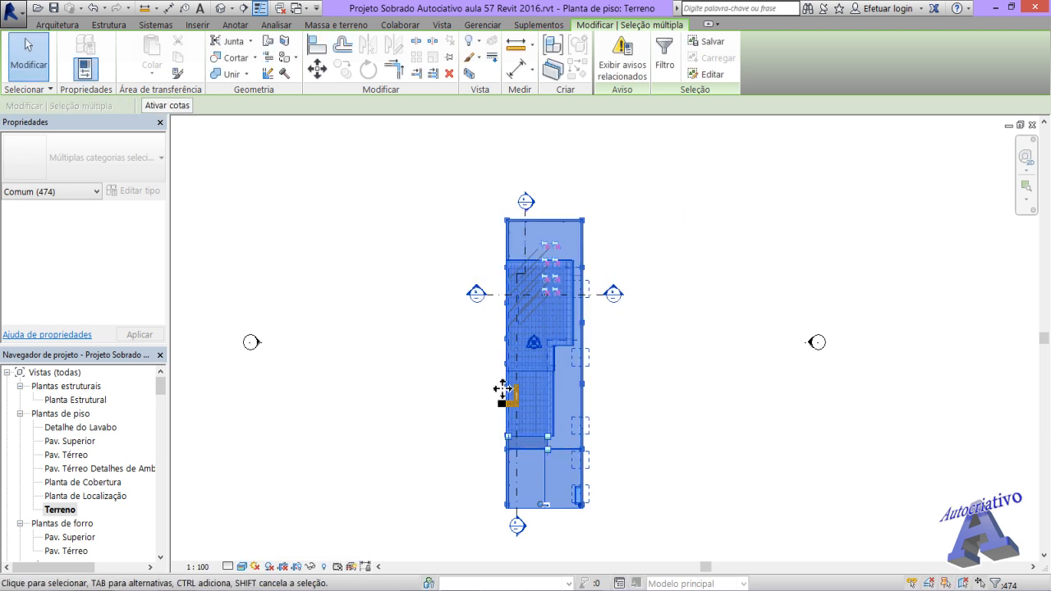
Step: Hide the filtered selection by element in the Terreno plan
{"action": "right_click", "coordinate": [565, 397]}
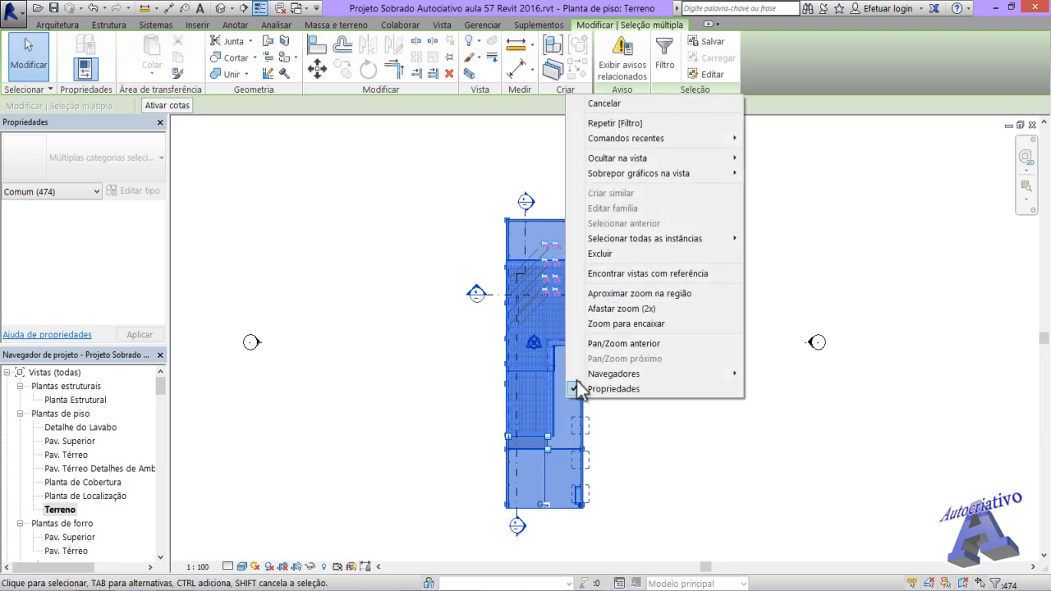
{"action": "mouse_move", "coordinate": [641, 158]}
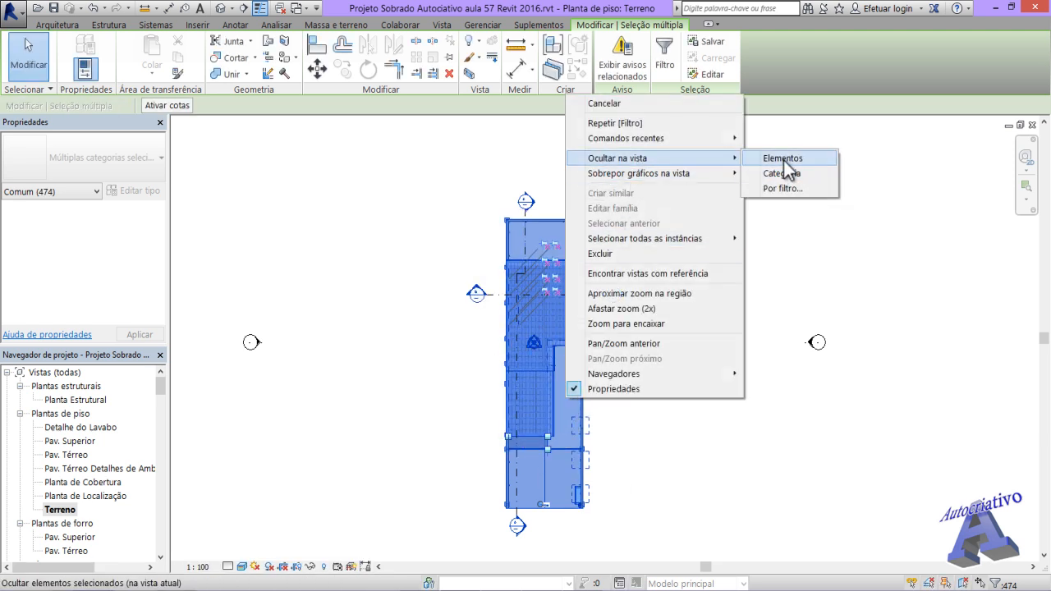
{"action": "left_click", "coordinate": [783, 162]}
Step: Select all Glulam-Pinho do sul Caibro 5 x 6 rafters visible in the plan and hide them by element
{"action": "scroll", "coordinate": [703, 425], "scroll_direction": "up", "scroll_amount": 3}
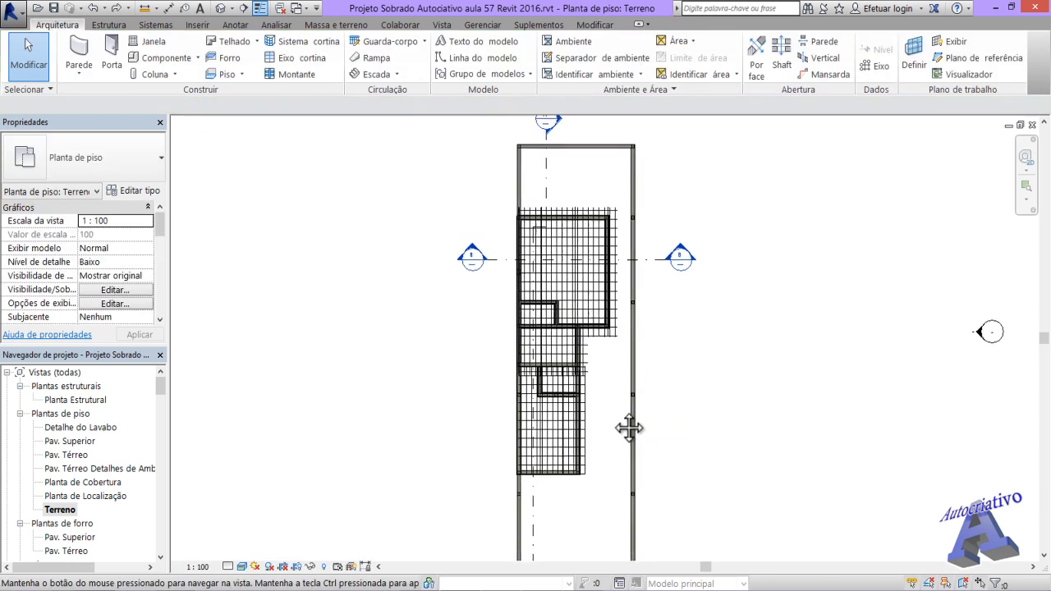
{"action": "scroll", "coordinate": [596, 366], "scroll_direction": "up", "scroll_amount": 6}
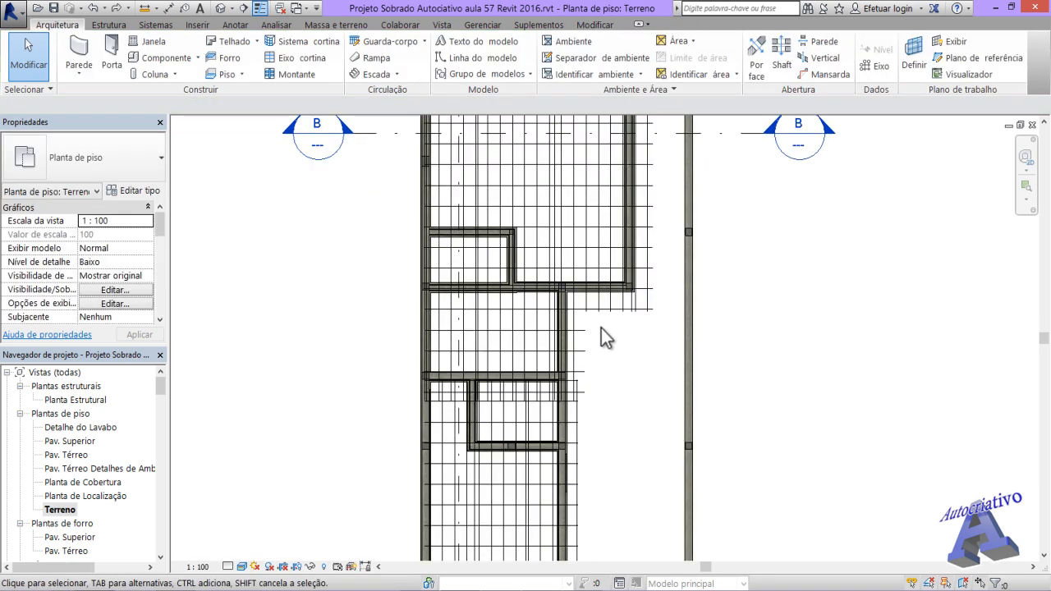
{"action": "left_click", "coordinate": [604, 311]}
{"action": "right_click", "coordinate": [604, 310]}
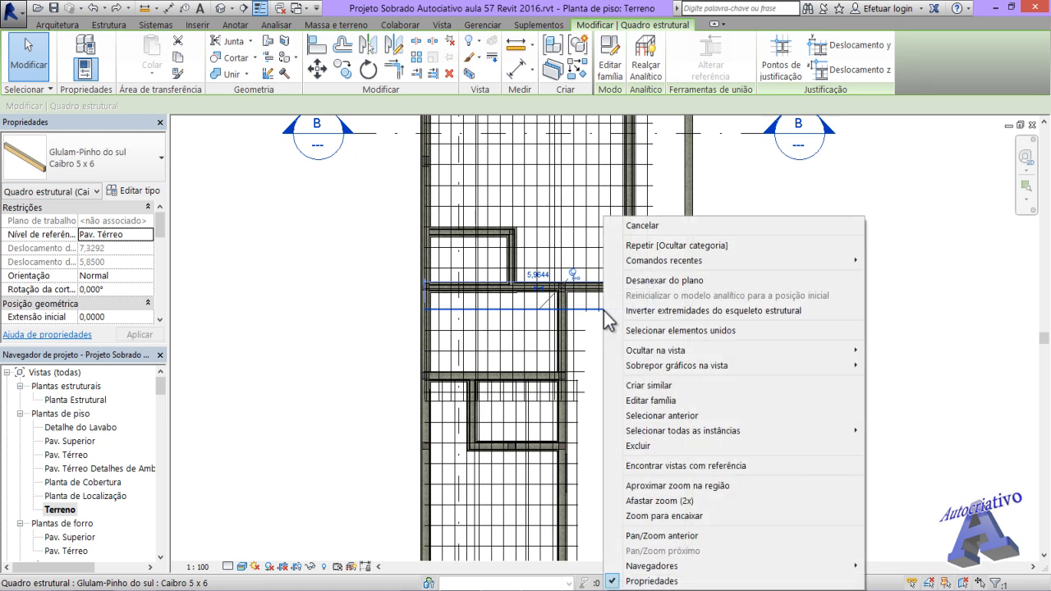
{"action": "mouse_move", "coordinate": [703, 432]}
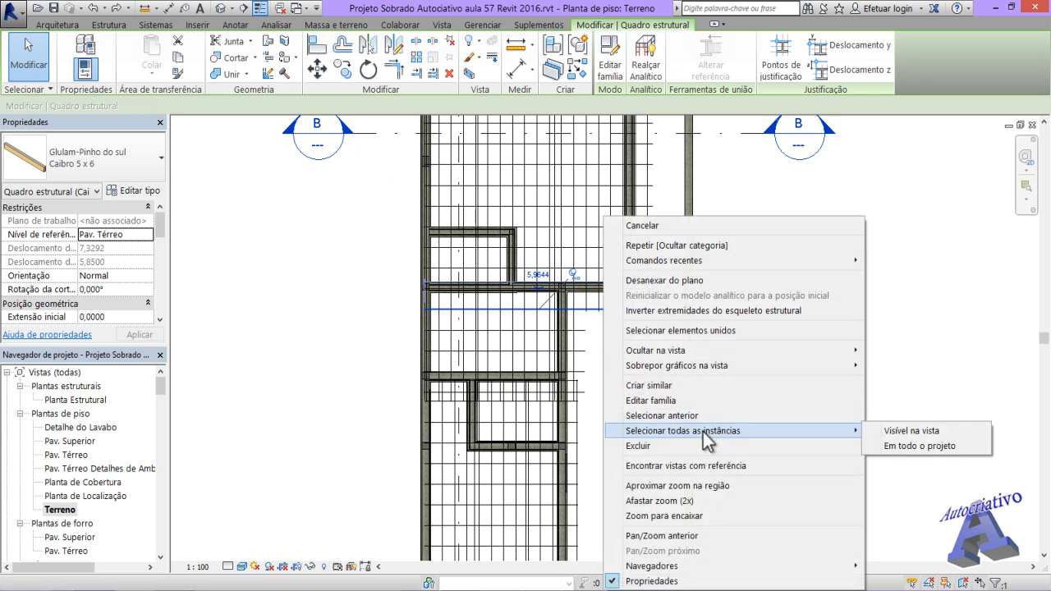
{"action": "left_click", "coordinate": [923, 432]}
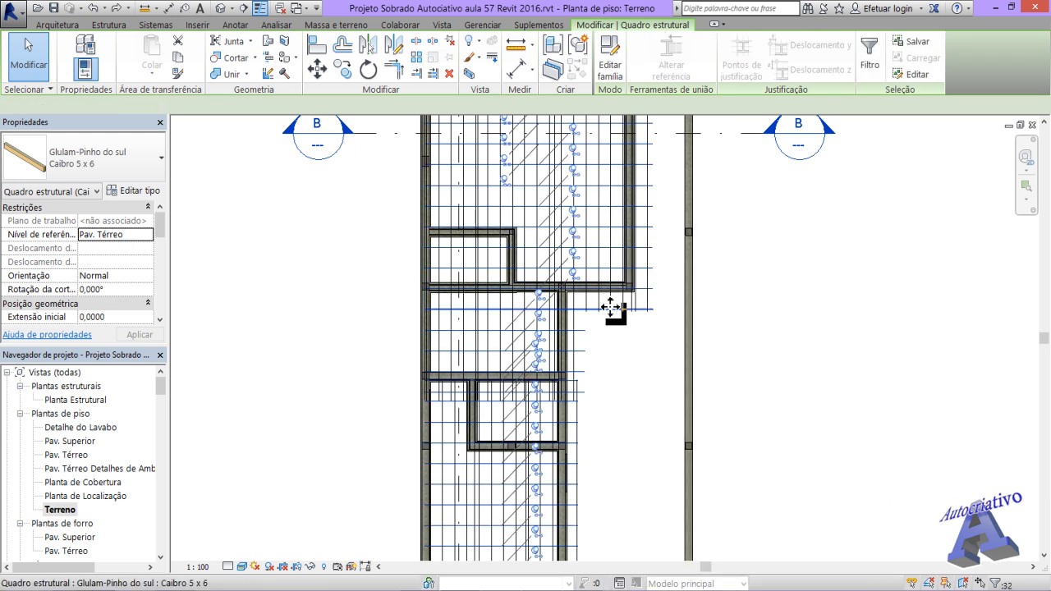
{"action": "right_click", "coordinate": [610, 307]}
{"action": "mouse_move", "coordinate": [688, 354]}
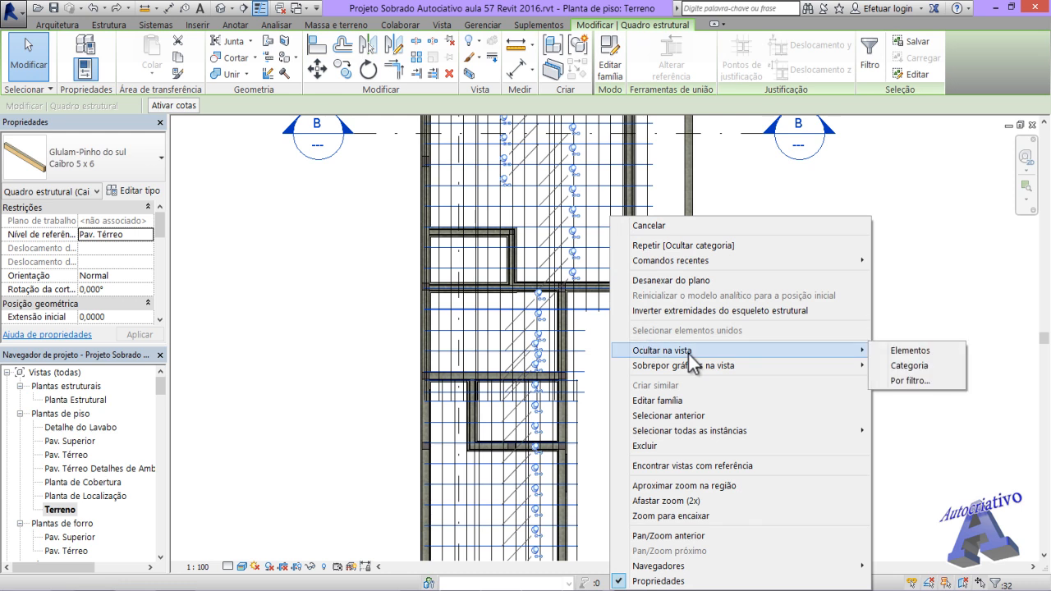
{"action": "left_click", "coordinate": [902, 349]}
{"action": "scroll", "coordinate": [631, 423], "scroll_direction": "down", "scroll_amount": 4}
{"action": "middle_click_drag", "start_coordinate": [631, 423], "coordinate": [646, 321]}
{"action": "scroll", "coordinate": [644, 315], "scroll_direction": "down", "scroll_amount": 1}
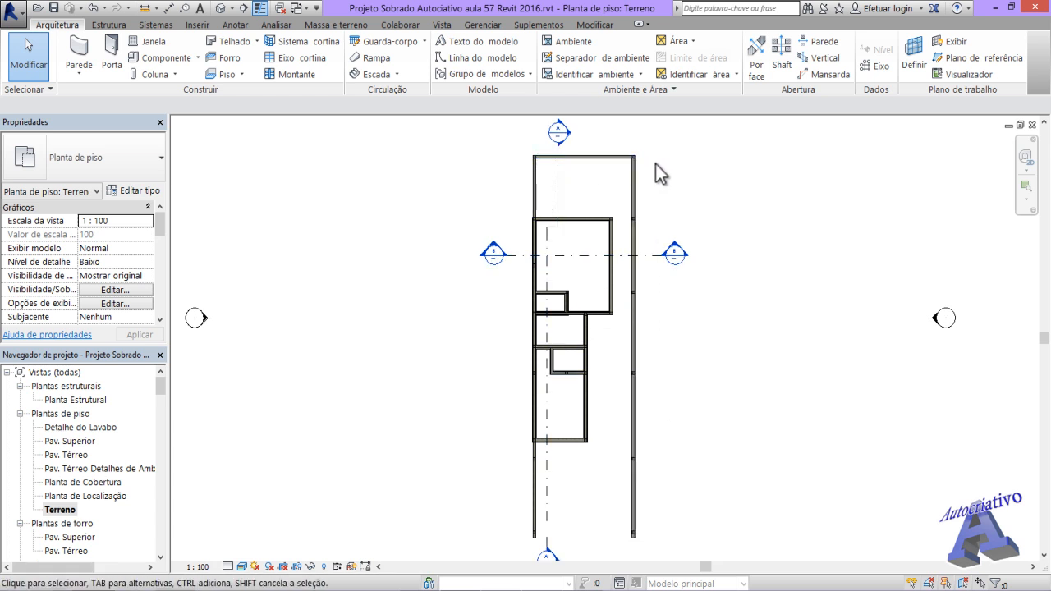
{"action": "scroll", "coordinate": [616, 441], "scroll_direction": "down", "scroll_amount": 2}
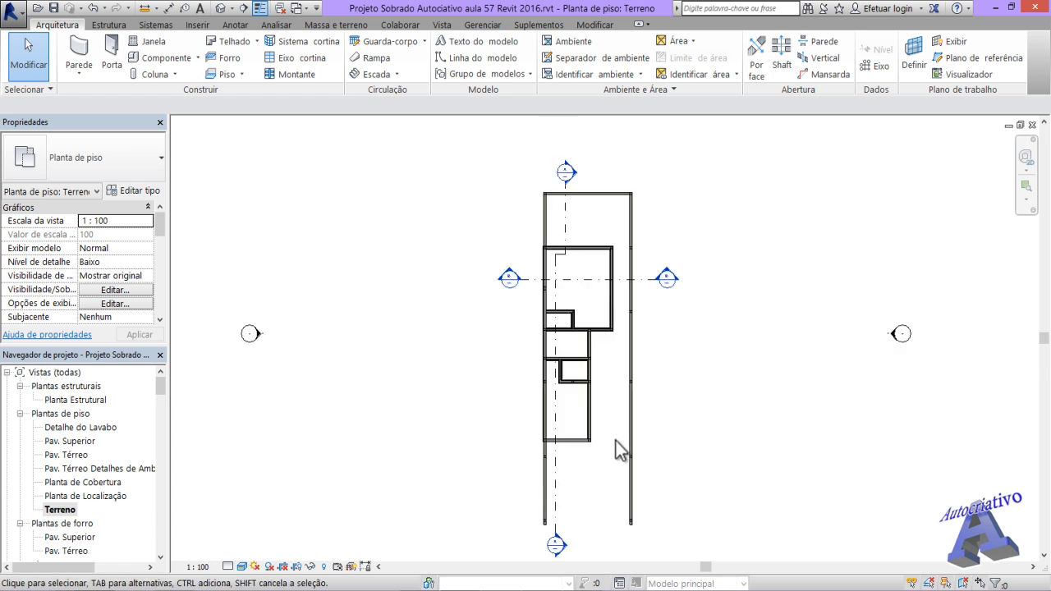
Step: Start a topographic surface beside the lot in the Terreno plan and place an inner ring of points at absolute elevation 0,0000
{"action": "middle_click_drag", "start_coordinate": [615, 441], "coordinate": [635, 403]}
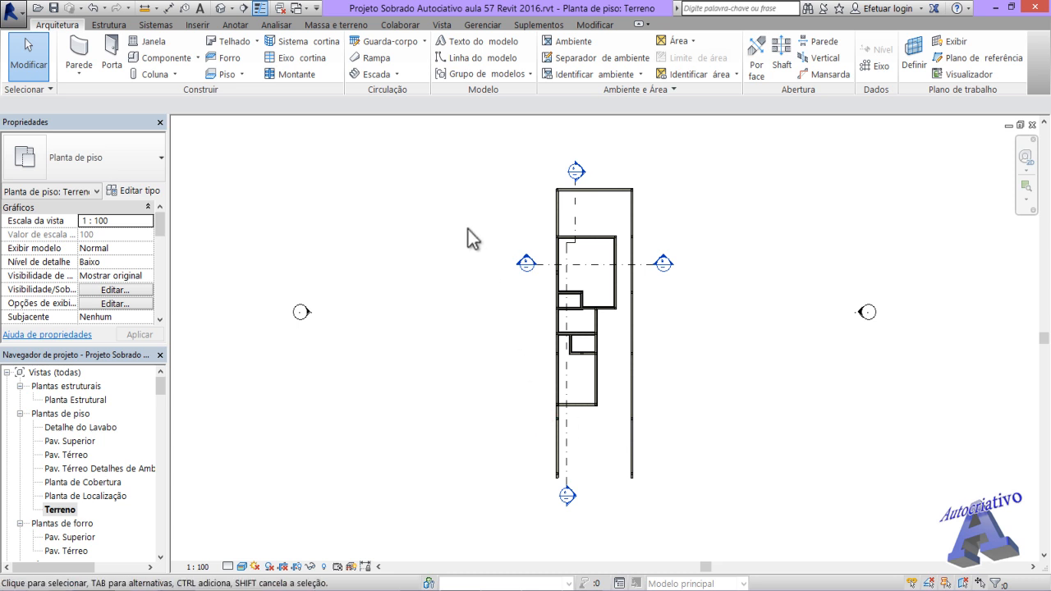
{"action": "left_click", "coordinate": [338, 24]}
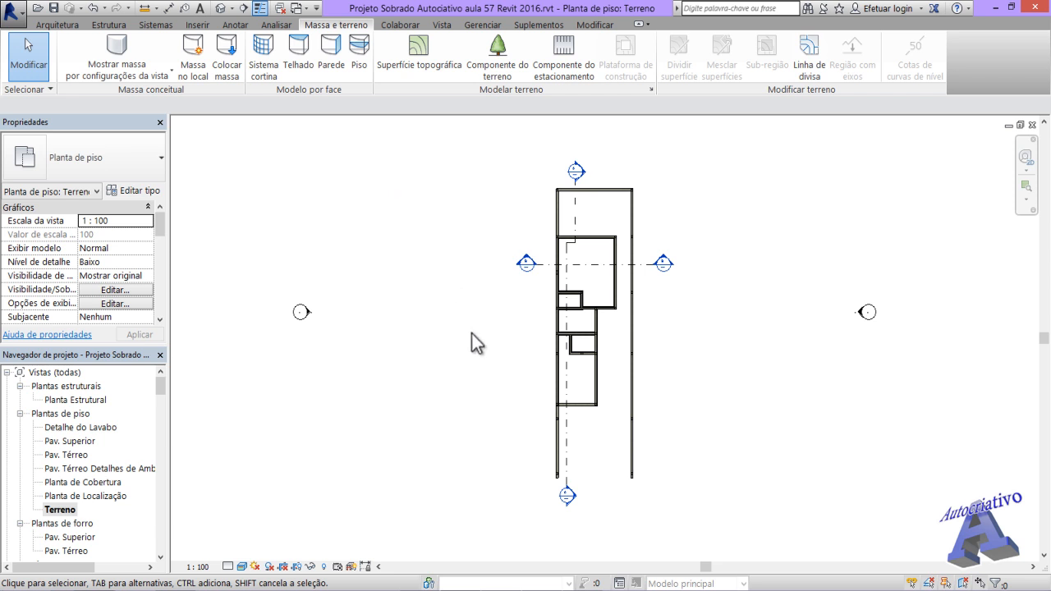
{"action": "middle_click_drag", "start_coordinate": [780, 394], "coordinate": [345, 416]}
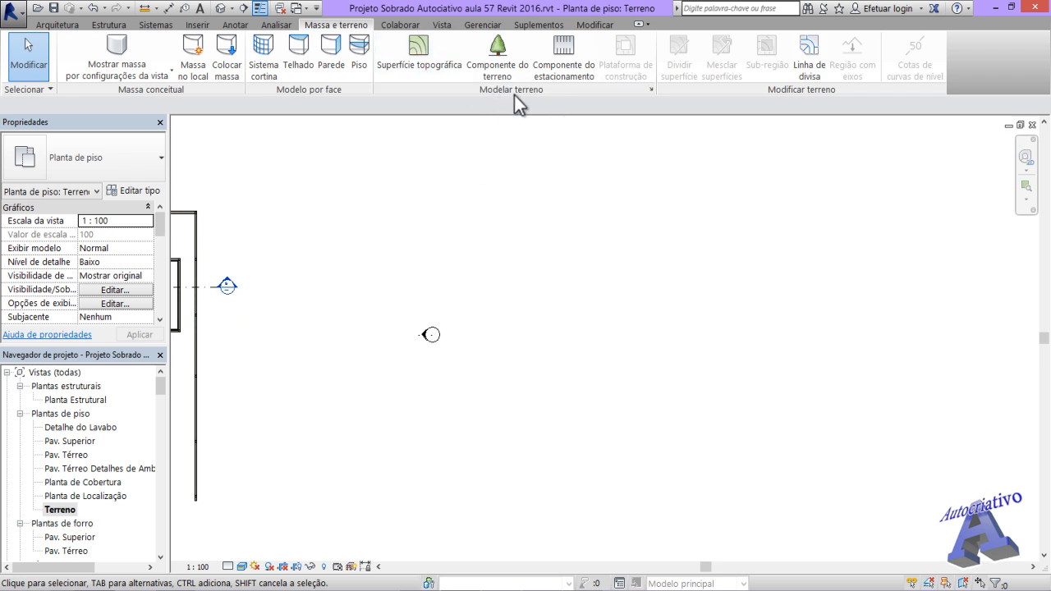
{"action": "left_click", "coordinate": [426, 65]}
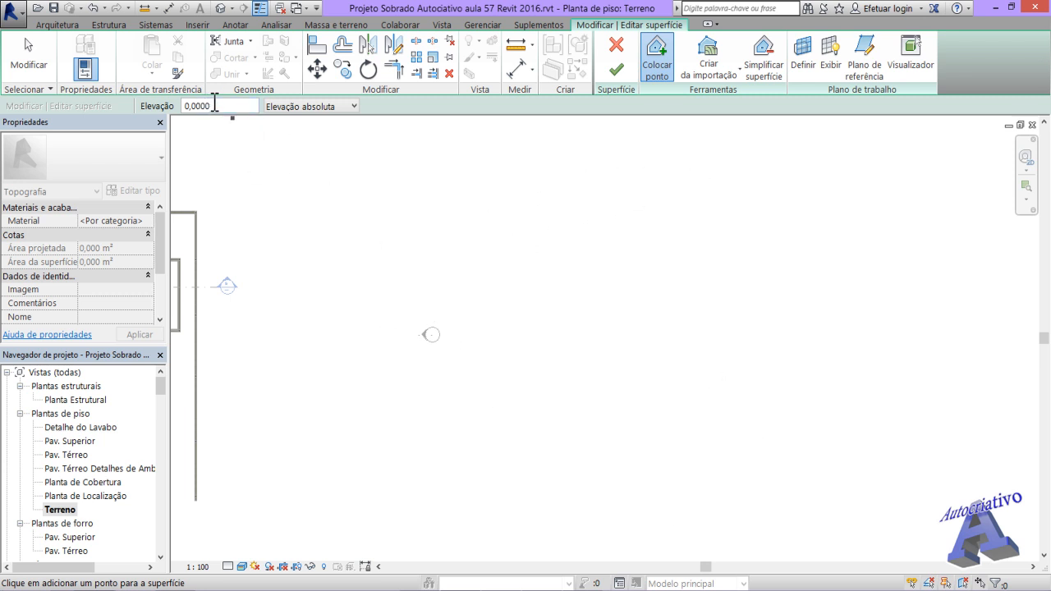
{"action": "left_click", "coordinate": [522, 201]}
{"action": "left_click", "coordinate": [575, 201]}
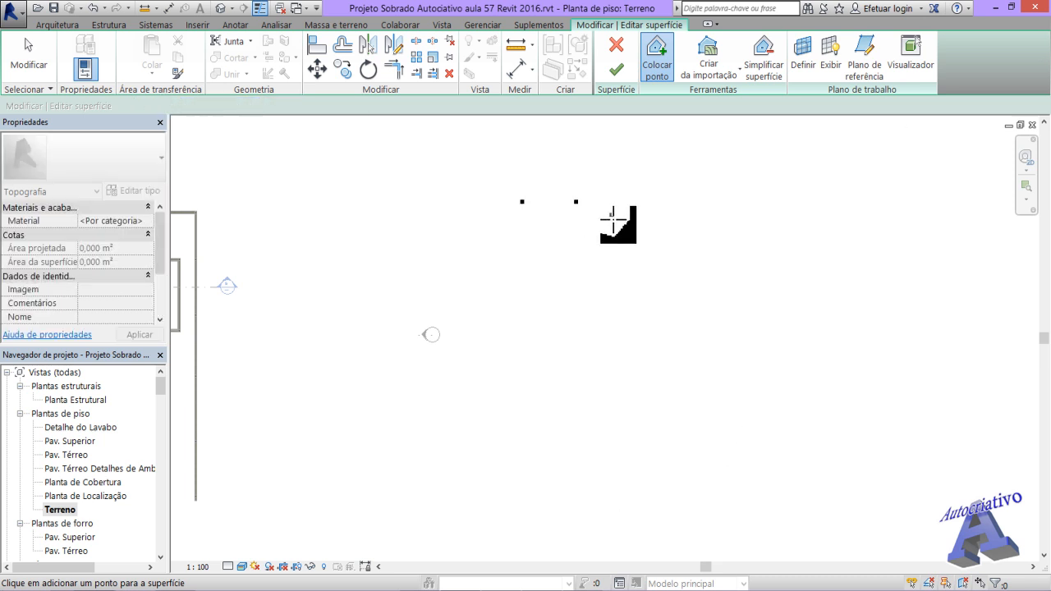
{"action": "left_click", "coordinate": [611, 215]}
{"action": "left_click", "coordinate": [620, 246]}
{"action": "left_click", "coordinate": [632, 267]}
{"action": "left_click", "coordinate": [672, 290]}
{"action": "left_click", "coordinate": [669, 322]}
{"action": "left_click", "coordinate": [646, 351]}
{"action": "left_click", "coordinate": [659, 395]}
{"action": "left_click", "coordinate": [607, 413]}
{"action": "left_click", "coordinate": [616, 444]}
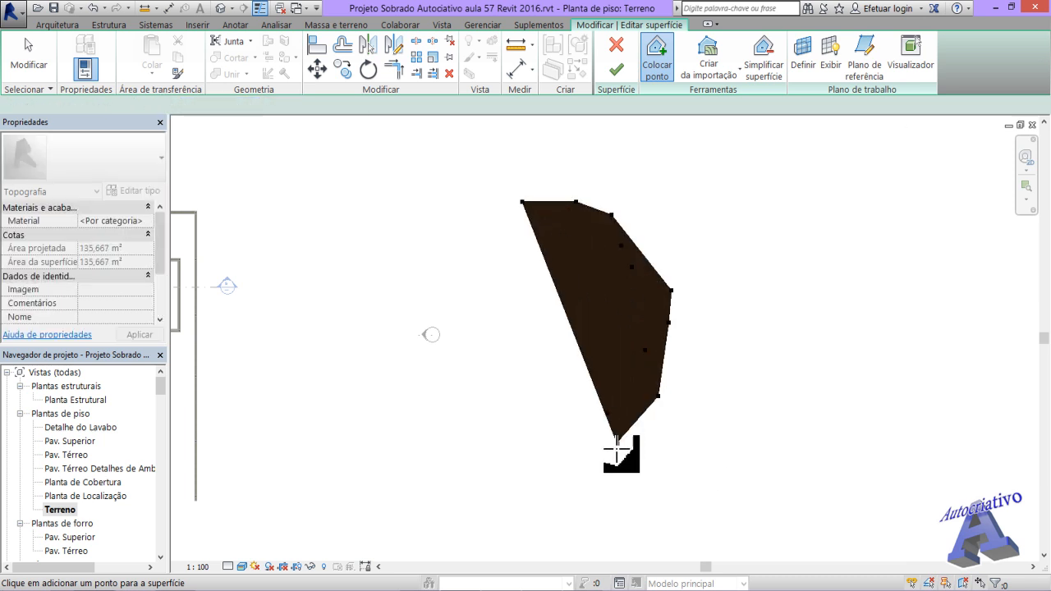
{"action": "left_click", "coordinate": [586, 462]}
{"action": "left_click", "coordinate": [543, 481]}
{"action": "left_click", "coordinate": [503, 465]}
{"action": "left_click", "coordinate": [479, 427]}
{"action": "left_click", "coordinate": [466, 379]}
{"action": "left_click", "coordinate": [471, 326]}
{"action": "left_click", "coordinate": [464, 276]}
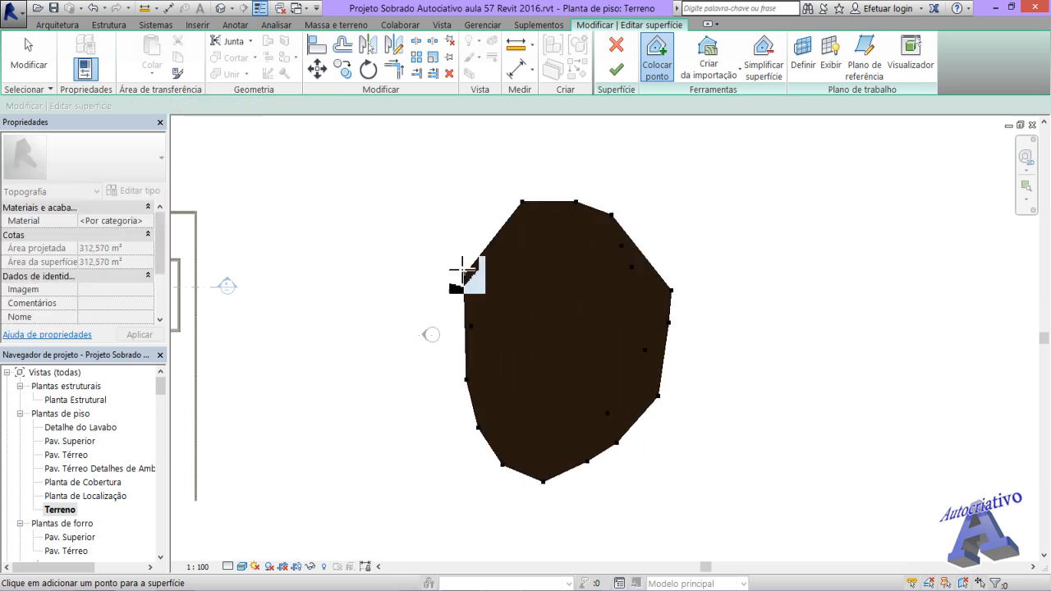
{"action": "left_click", "coordinate": [455, 233]}
{"action": "left_click", "coordinate": [479, 209]}
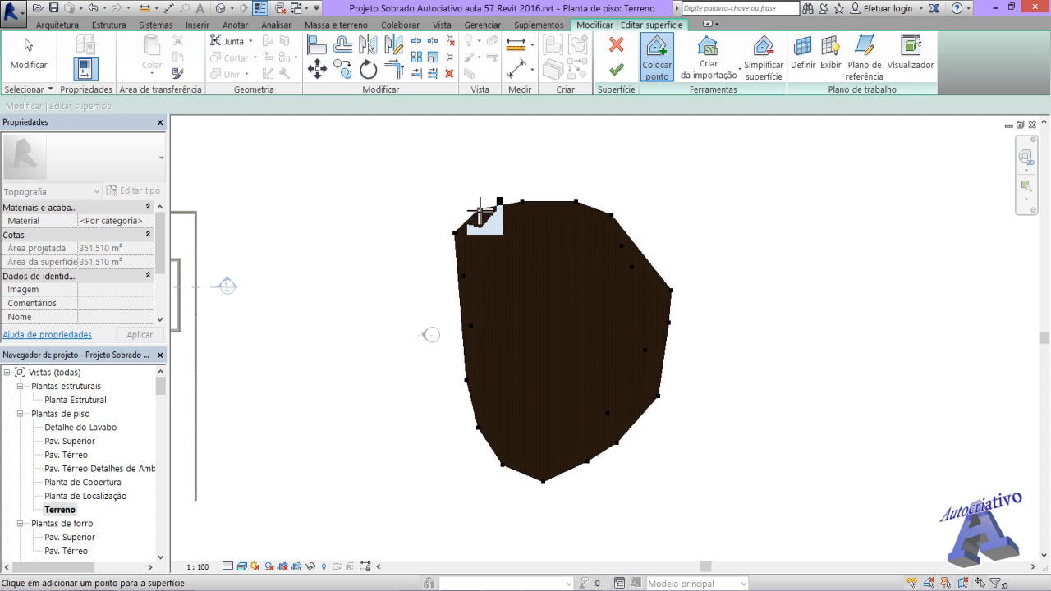
Step: Display the plan surface as unfilled lines and surround the inner ring with a second ring of points at absolute elevation 0,5000
{"action": "left_click", "coordinate": [243, 568]}
{"action": "left_click", "coordinate": [296, 491]}
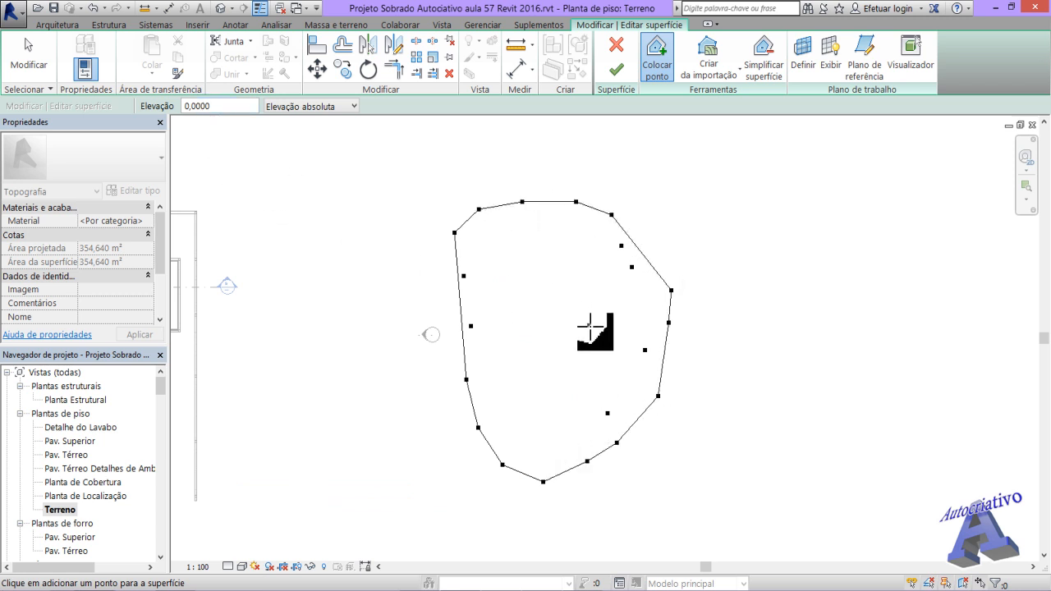
{"action": "middle_click_drag", "start_coordinate": [594, 329], "coordinate": [597, 365]}
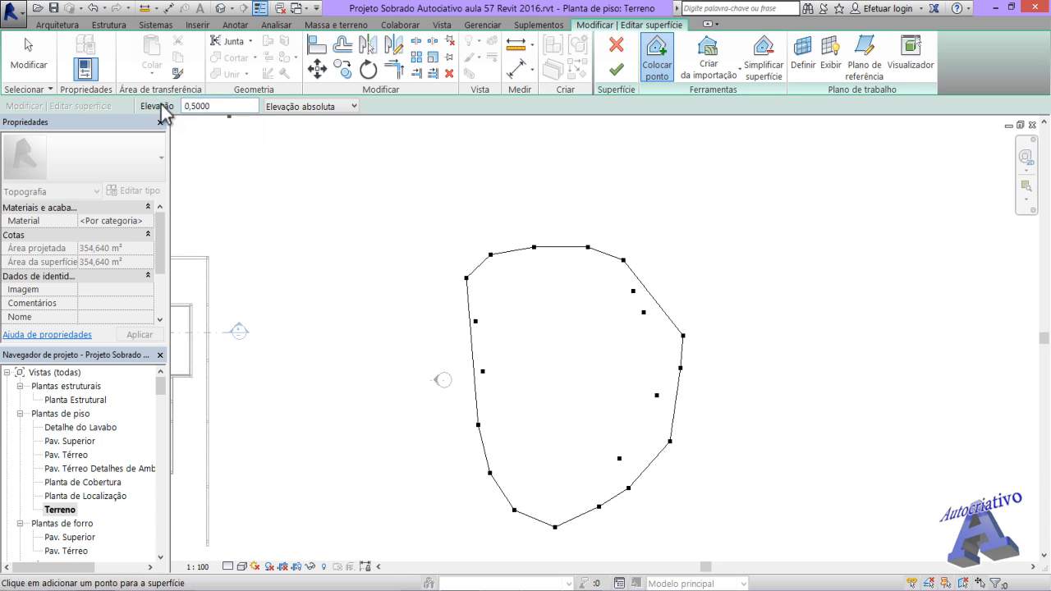
{"action": "left_click", "coordinate": [460, 234]}
{"action": "left_click", "coordinate": [508, 202]}
{"action": "left_click", "coordinate": [548, 198]}
{"action": "left_click", "coordinate": [571, 198]}
{"action": "left_click", "coordinate": [647, 206]}
{"action": "left_click", "coordinate": [676, 222]}
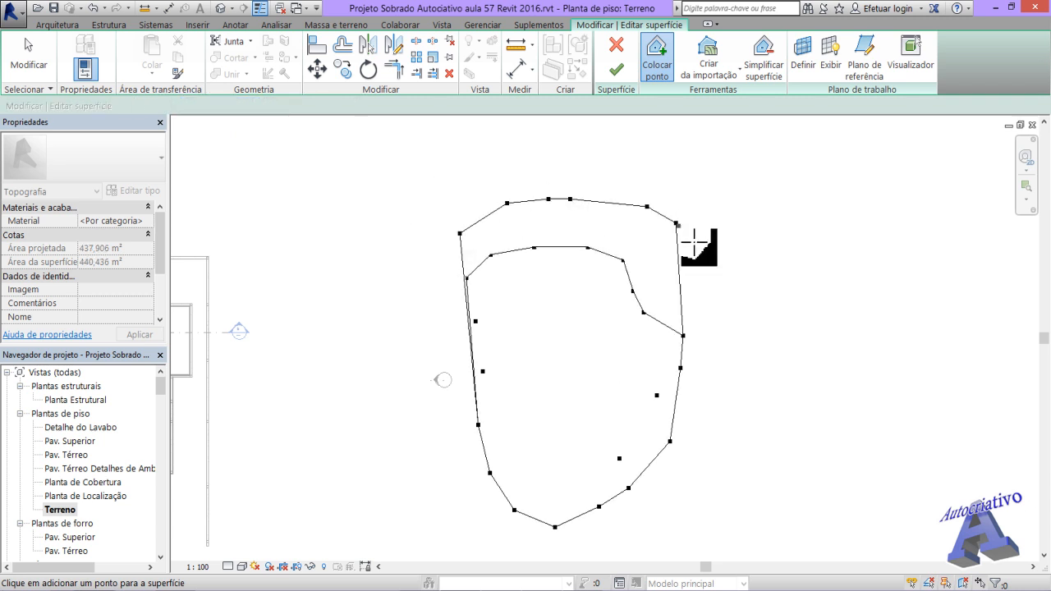
{"action": "left_click", "coordinate": [701, 248]}
{"action": "left_click", "coordinate": [725, 298]}
{"action": "left_click", "coordinate": [736, 332]}
{"action": "left_click", "coordinate": [718, 399]}
{"action": "middle_click_drag", "start_coordinate": [727, 411], "coordinate": [734, 364]}
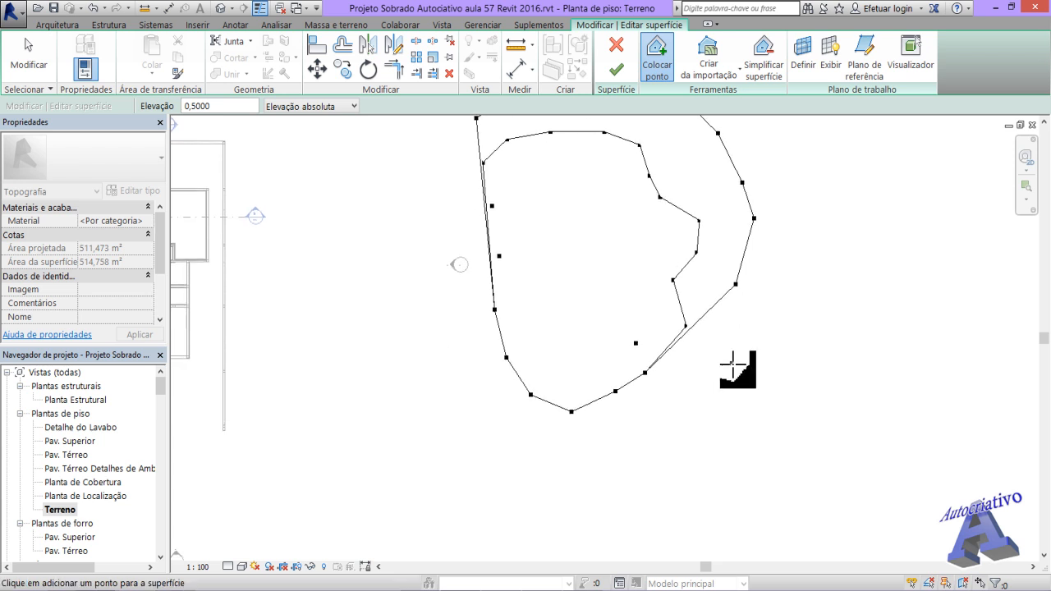
{"action": "left_click", "coordinate": [731, 363]}
{"action": "left_click", "coordinate": [683, 409]}
{"action": "left_click", "coordinate": [640, 443]}
{"action": "left_click", "coordinate": [567, 453]}
{"action": "left_click", "coordinate": [501, 428]}
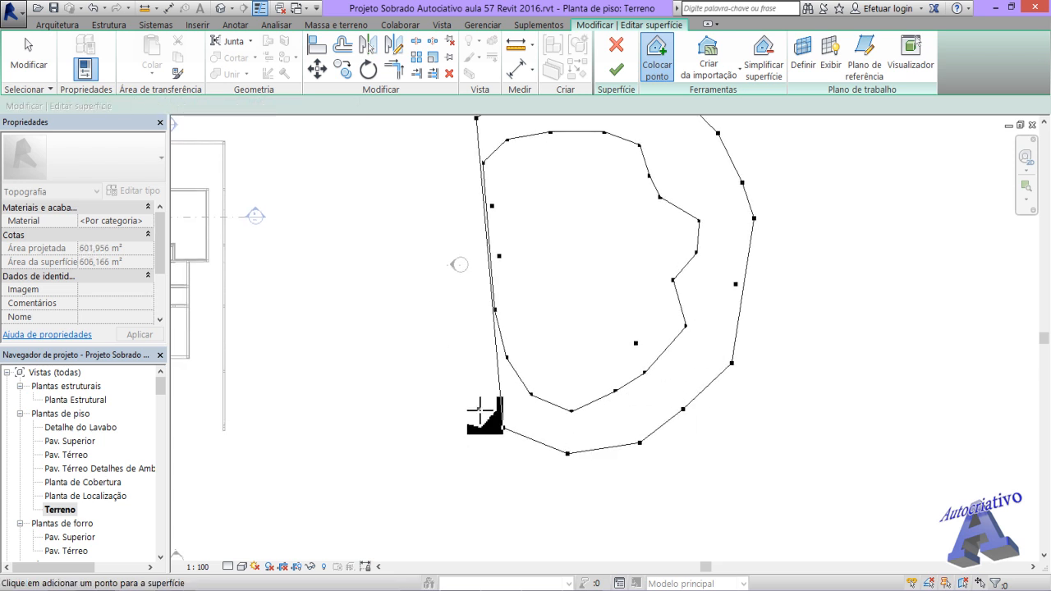
{"action": "left_click", "coordinate": [479, 408]}
{"action": "left_click", "coordinate": [456, 373]}
{"action": "left_click", "coordinate": [433, 297]}
{"action": "left_click", "coordinate": [432, 191]}
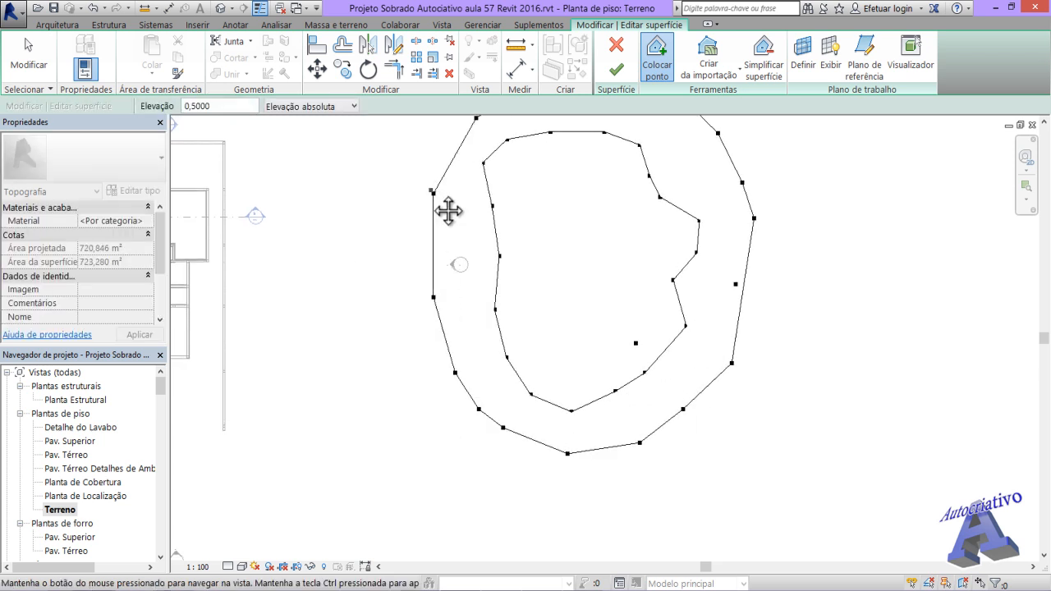
{"action": "middle_click_drag", "start_coordinate": [448, 211], "coordinate": [423, 335]}
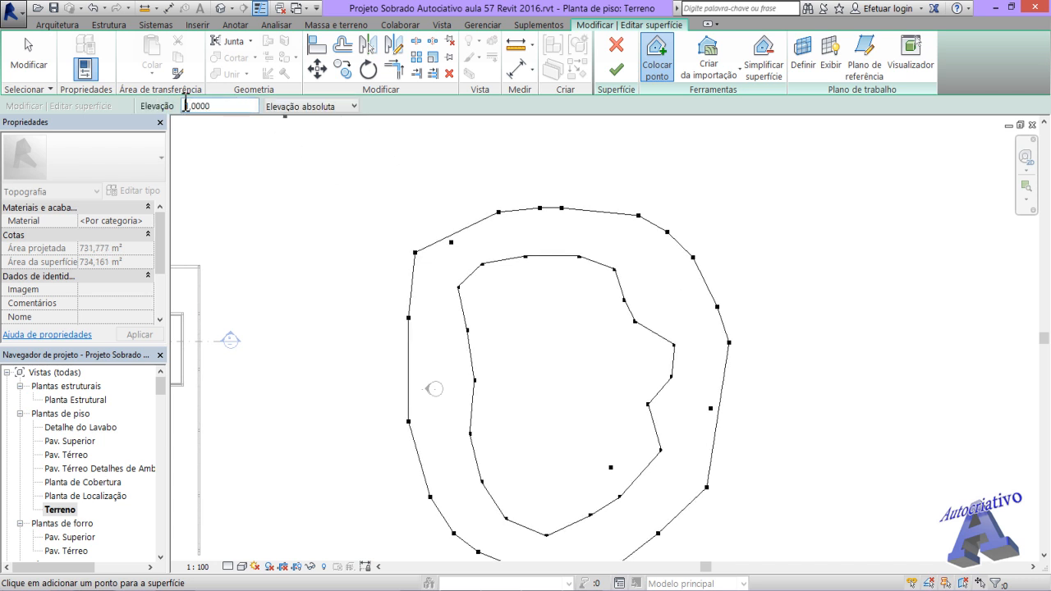
Step: Place a third ring of surface points at absolute elevation 1,0000 around the previous two rings
{"action": "left_click", "coordinate": [438, 187]}
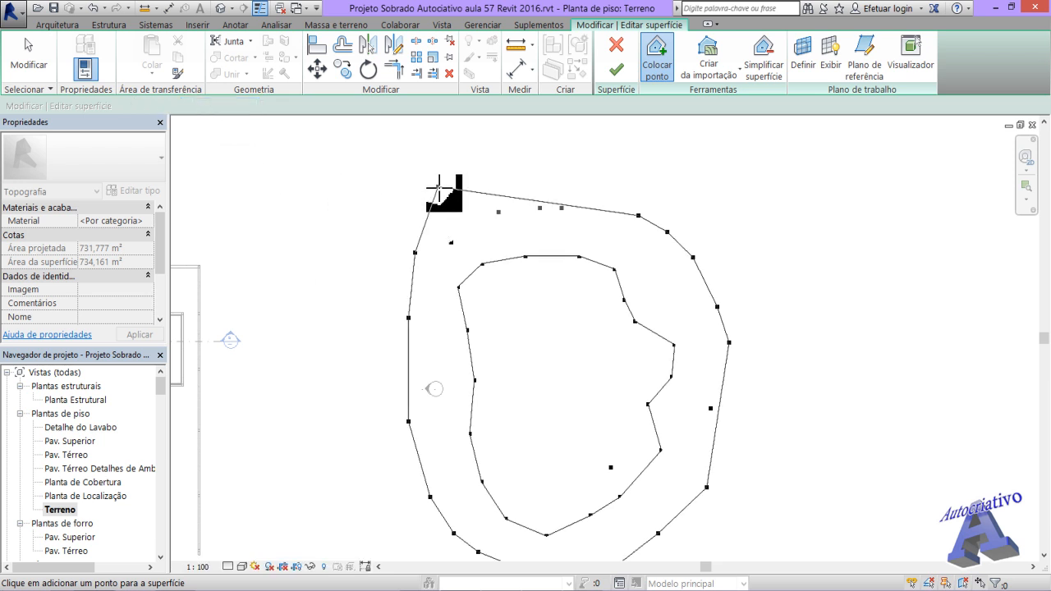
{"action": "left_click", "coordinate": [519, 164]}
{"action": "left_click", "coordinate": [621, 164]}
{"action": "left_click", "coordinate": [736, 239]}
{"action": "left_click", "coordinate": [784, 315]}
{"action": "left_click", "coordinate": [783, 450]}
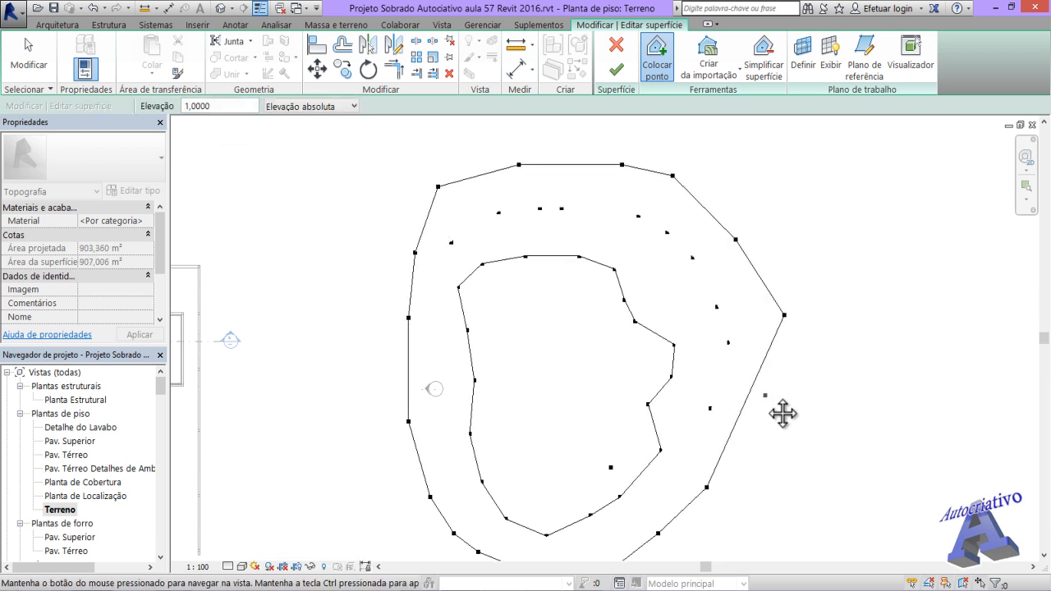
{"action": "middle_click_drag", "start_coordinate": [779, 413], "coordinate": [762, 297]}
{"action": "left_click", "coordinate": [733, 398]}
{"action": "left_click", "coordinate": [703, 435]}
{"action": "left_click", "coordinate": [626, 483]}
{"action": "left_click", "coordinate": [533, 507]}
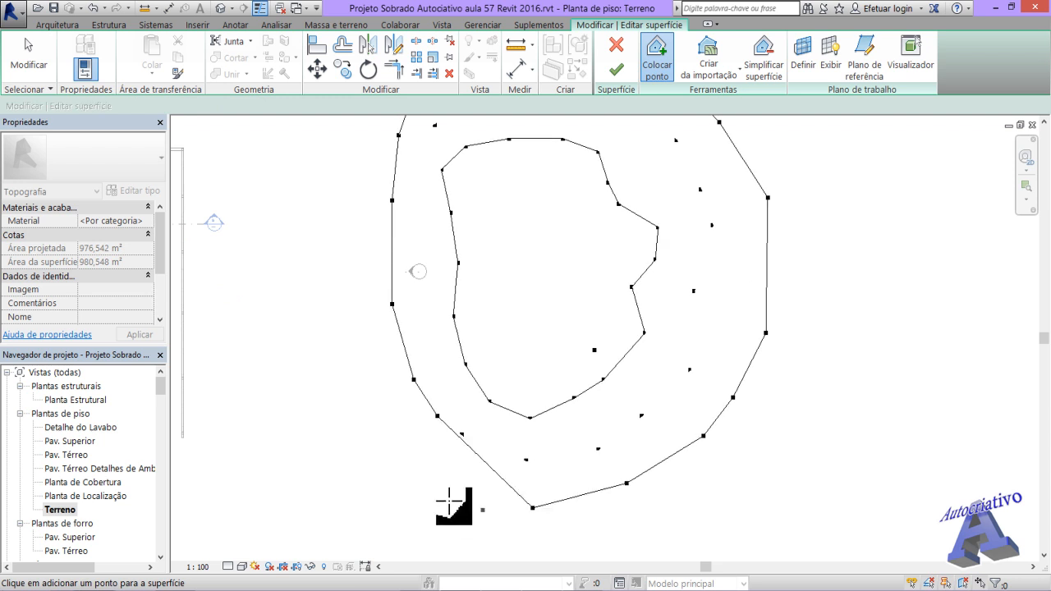
{"action": "left_click", "coordinate": [426, 493]}
{"action": "left_click", "coordinate": [373, 422]}
{"action": "left_click", "coordinate": [347, 322]}
{"action": "middle_click_drag", "start_coordinate": [349, 242], "coordinate": [351, 376]}
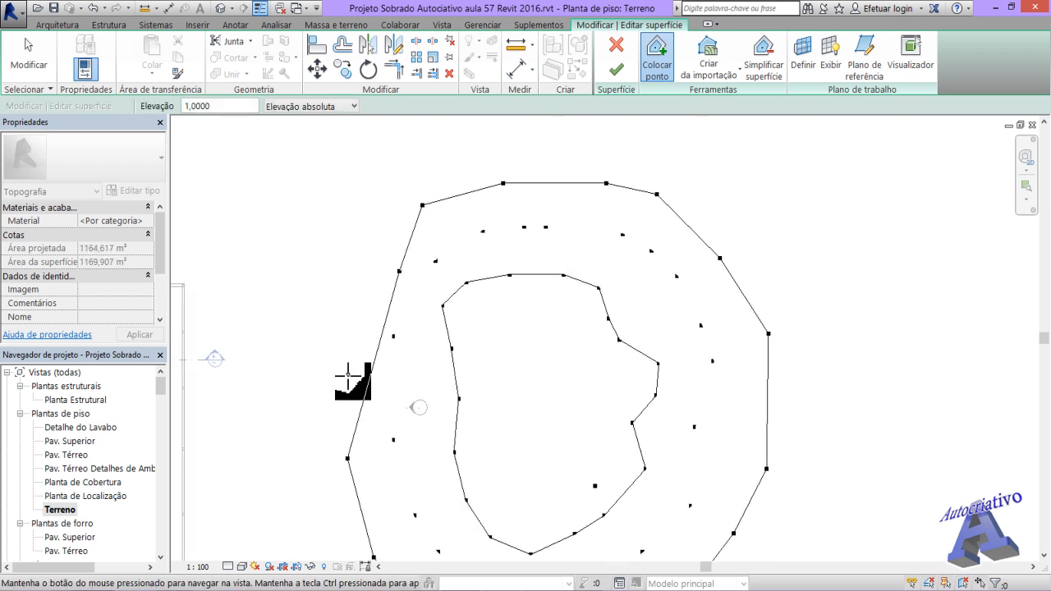
{"action": "left_click", "coordinate": [362, 244]}
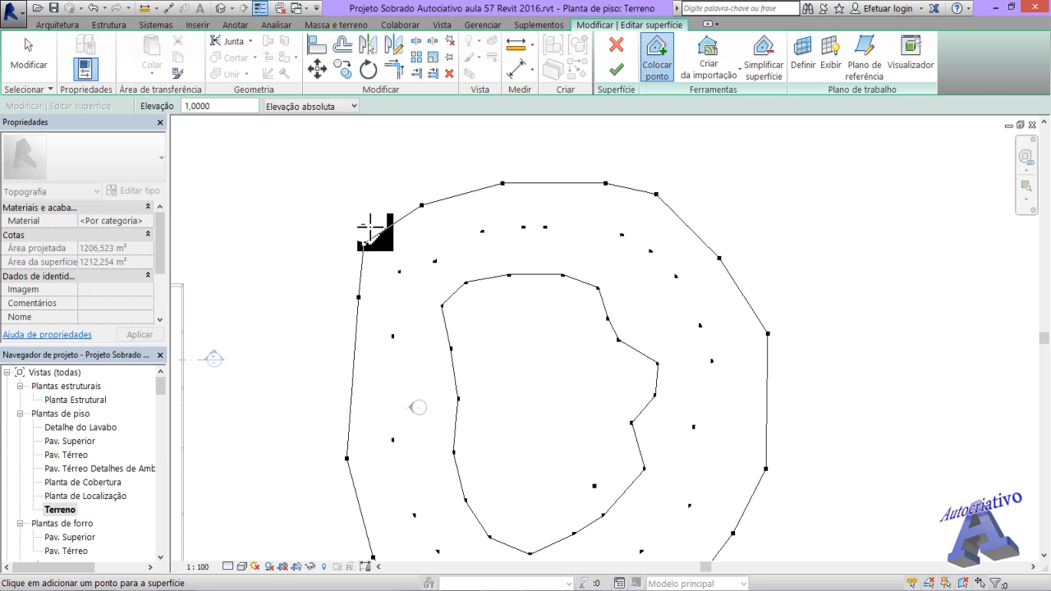
Step: Place an outermost ring of points at absolute elevation -0,7000 around the existing rings and finish the topographic surface
{"action": "left_click", "coordinate": [319, 153]}
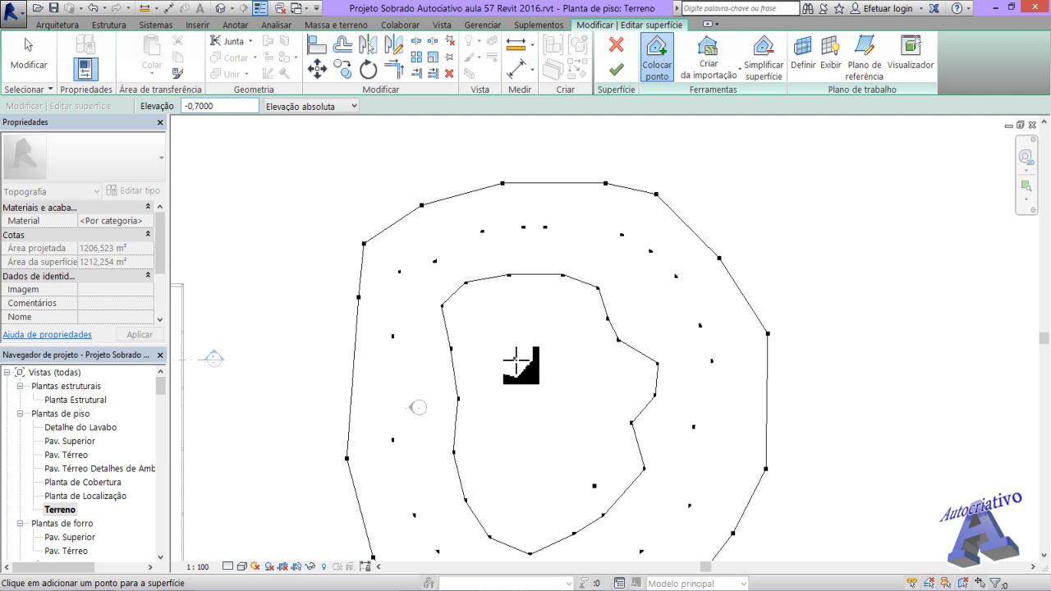
{"action": "scroll", "coordinate": [544, 353], "scroll_direction": "down", "scroll_amount": 3}
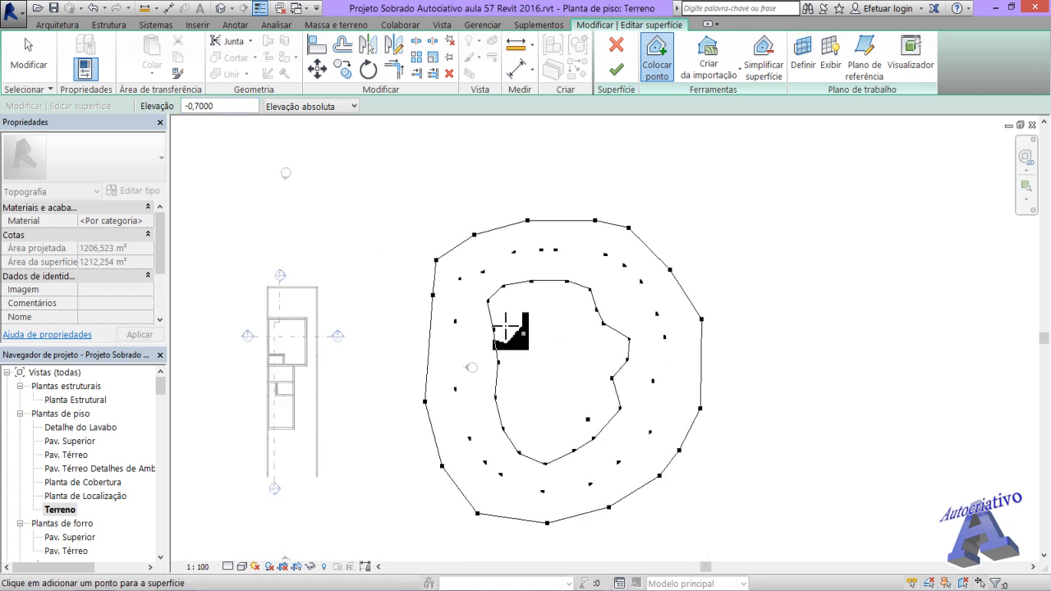
{"action": "left_click", "coordinate": [417, 287]}
{"action": "left_click", "coordinate": [424, 255]}
{"action": "left_click", "coordinate": [435, 240]}
{"action": "left_click", "coordinate": [449, 225]}
{"action": "left_click", "coordinate": [468, 207]}
{"action": "left_click", "coordinate": [480, 200]}
{"action": "left_click", "coordinate": [529, 190]}
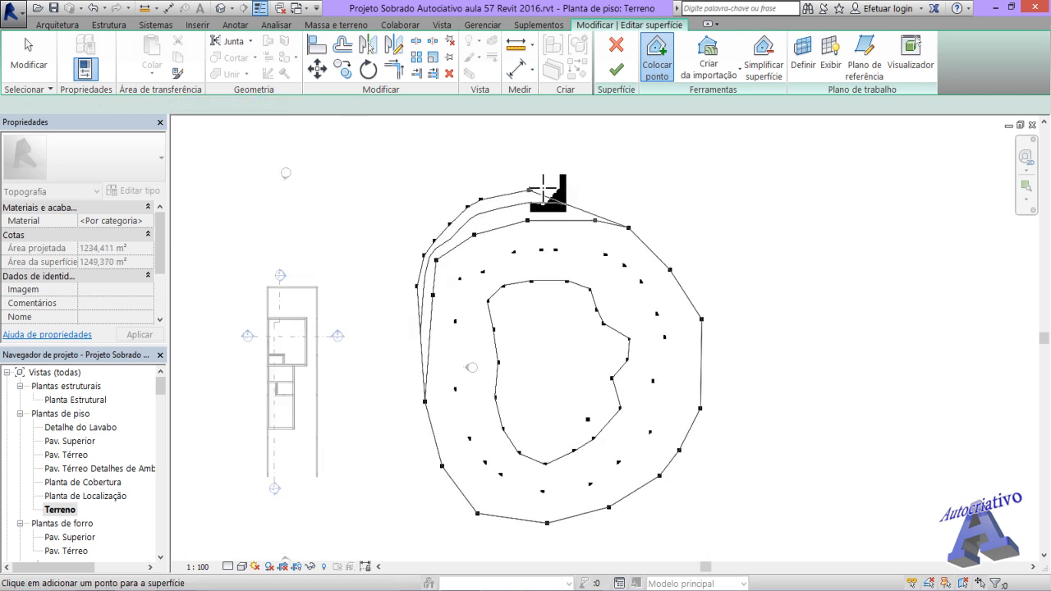
{"action": "left_click", "coordinate": [567, 186]}
{"action": "left_click", "coordinate": [686, 203]}
{"action": "left_click", "coordinate": [707, 221]}
{"action": "left_click", "coordinate": [768, 321]}
{"action": "left_click", "coordinate": [786, 347]}
{"action": "left_click", "coordinate": [777, 386]}
{"action": "left_click", "coordinate": [731, 443]}
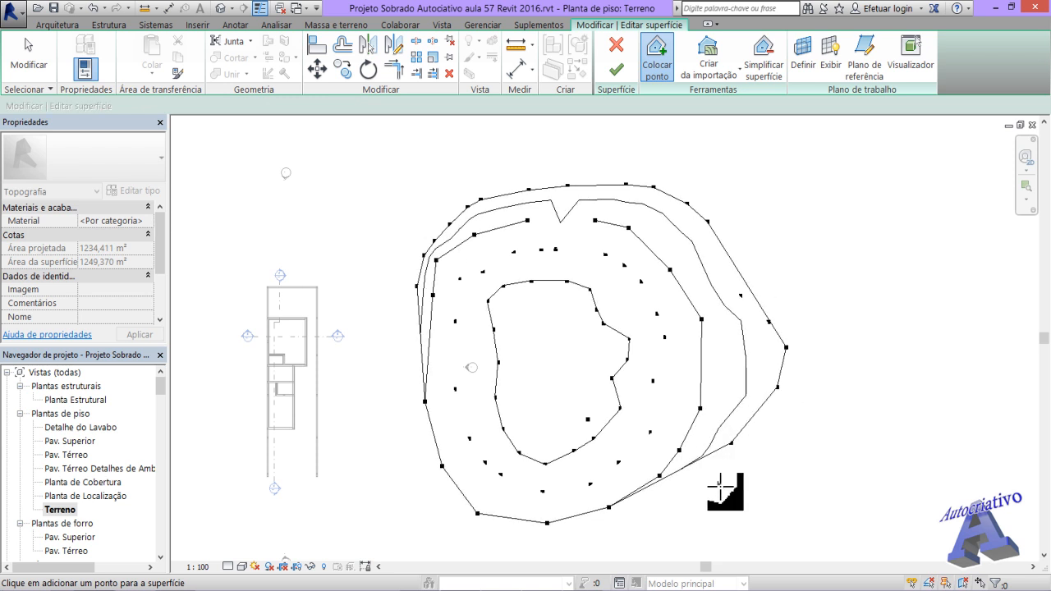
{"action": "left_click", "coordinate": [718, 487]}
{"action": "middle_click_drag", "start_coordinate": [731, 474], "coordinate": [718, 357]}
{"action": "left_click", "coordinate": [676, 403]}
{"action": "left_click", "coordinate": [627, 413]}
{"action": "left_click", "coordinate": [578, 439]}
{"action": "left_click", "coordinate": [517, 444]}
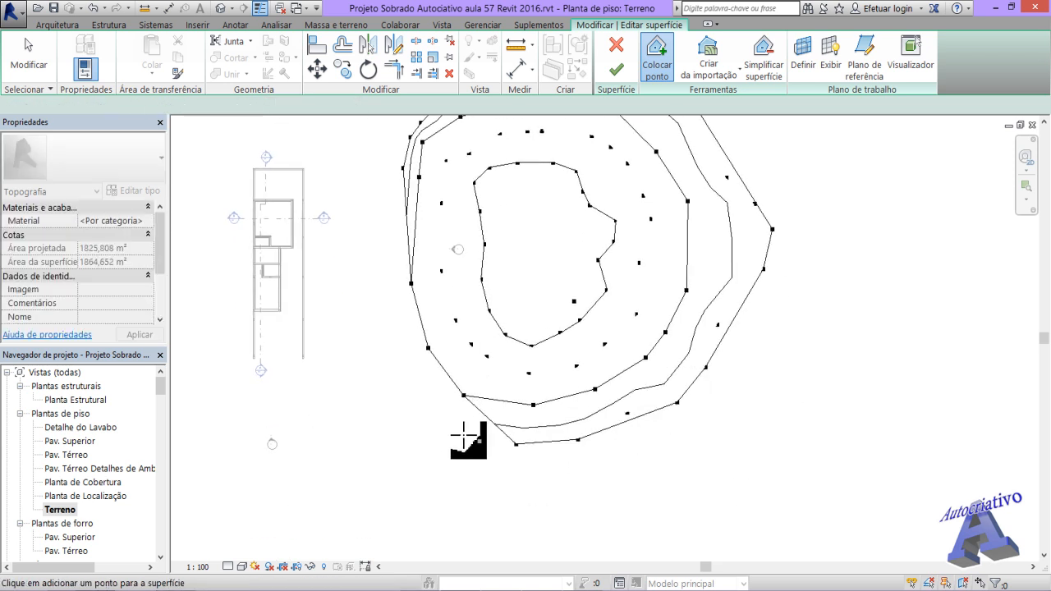
{"action": "left_click", "coordinate": [462, 433]}
{"action": "left_click", "coordinate": [433, 413]}
{"action": "left_click", "coordinate": [408, 367]}
{"action": "left_click", "coordinate": [385, 333]}
{"action": "left_click", "coordinate": [376, 275]}
{"action": "left_click", "coordinate": [376, 217]}
{"action": "left_click", "coordinate": [382, 198]}
{"action": "middle_click_drag", "start_coordinate": [400, 216], "coordinate": [402, 389]}
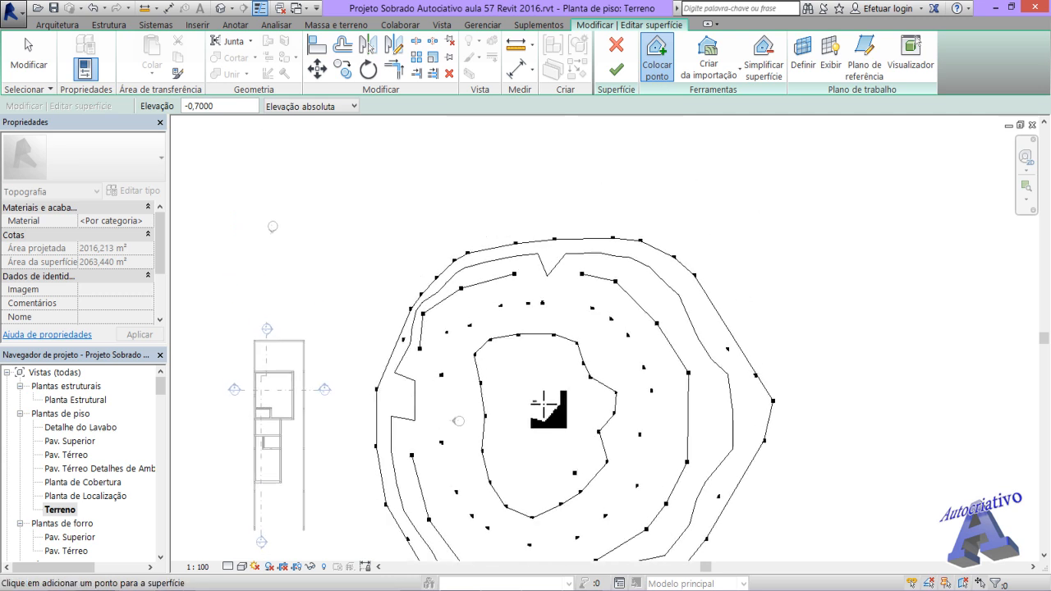
{"action": "left_click", "coordinate": [618, 72]}
{"action": "middle_click_drag", "start_coordinate": [632, 325], "coordinate": [591, 237]}
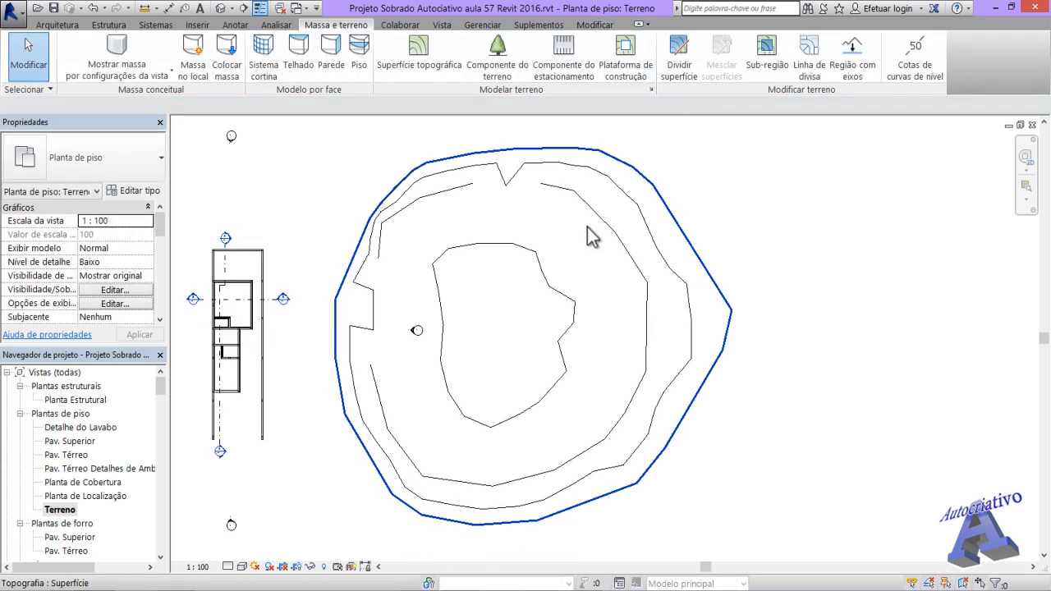
Step: Open the 3D view, set its visual style to Sombreado, and examine the relief of the new topographic surface
{"action": "left_click", "coordinate": [222, 9]}
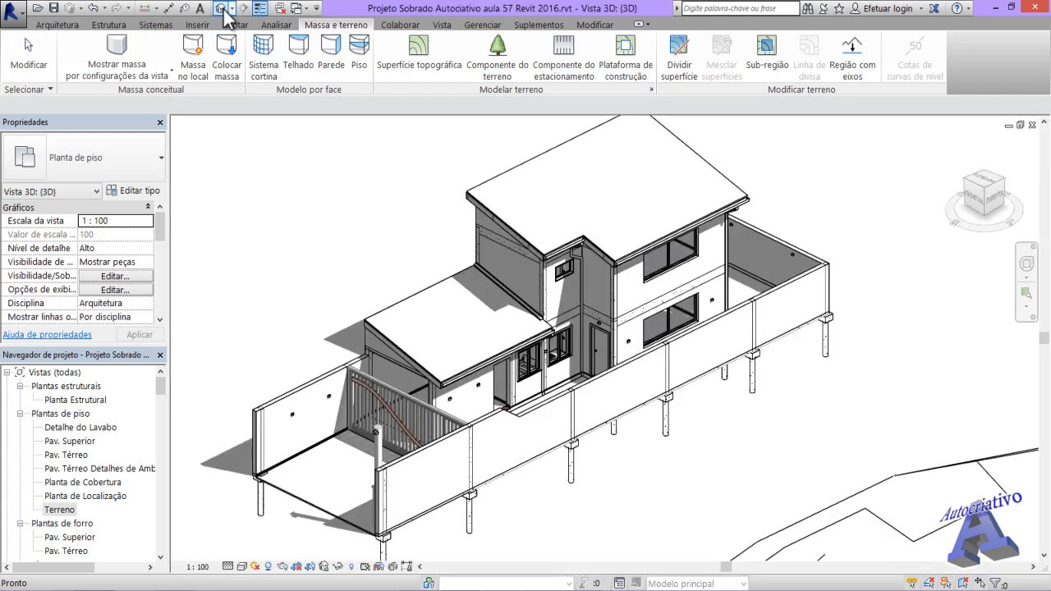
{"action": "middle_click_drag", "start_coordinate": [657, 349], "coordinate": [524, 251]}
{"action": "scroll", "coordinate": [655, 360], "scroll_direction": "down", "scroll_amount": 2}
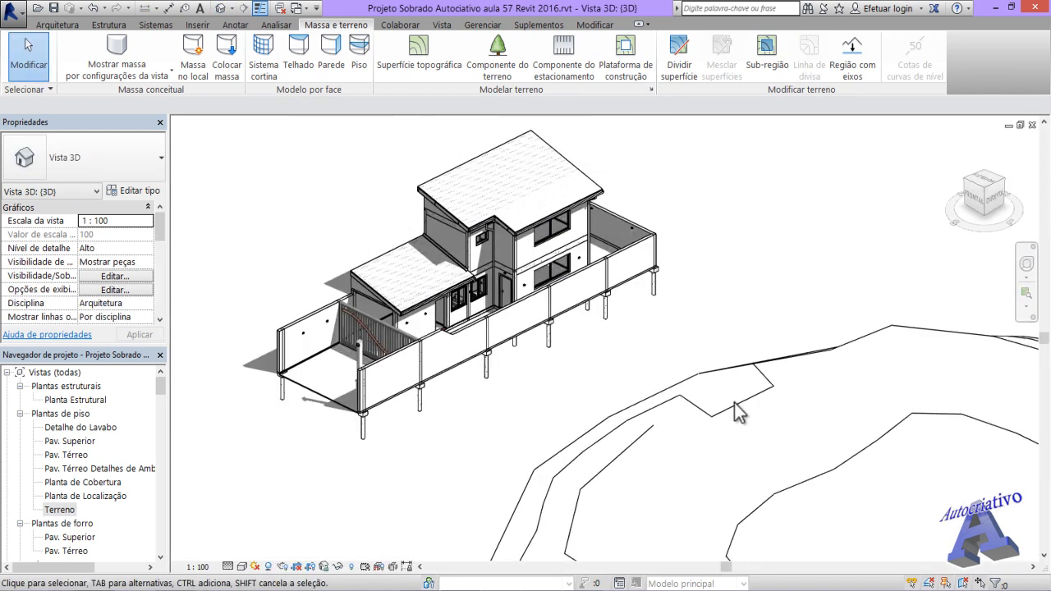
{"action": "scroll", "coordinate": [736, 413], "scroll_direction": "down", "scroll_amount": 2}
{"action": "middle_click_drag", "start_coordinate": [736, 413], "coordinate": [512, 321]}
{"action": "left_click", "coordinate": [242, 567]}
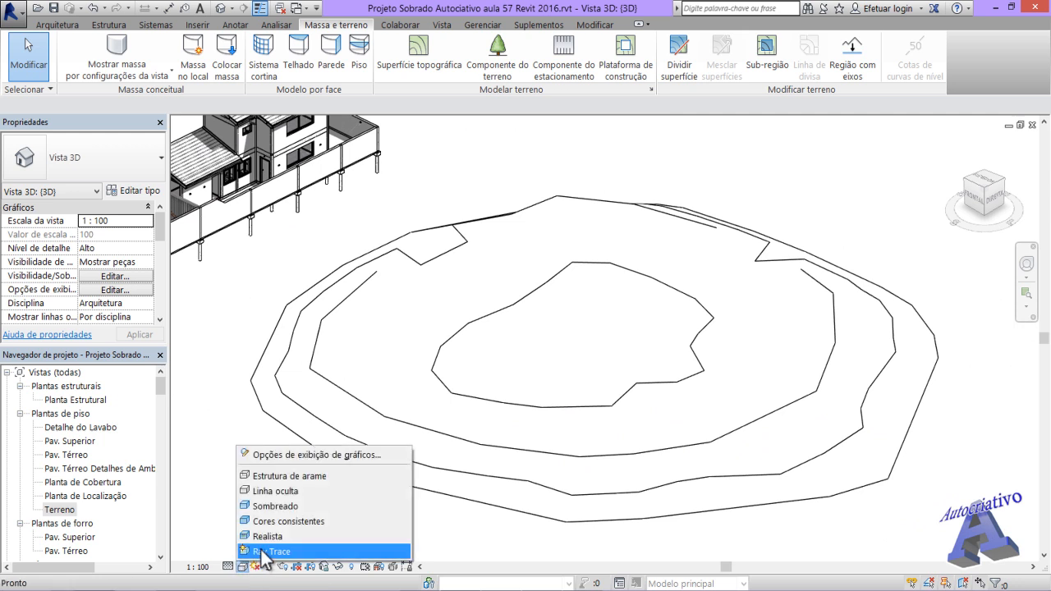
{"action": "left_click", "coordinate": [281, 507]}
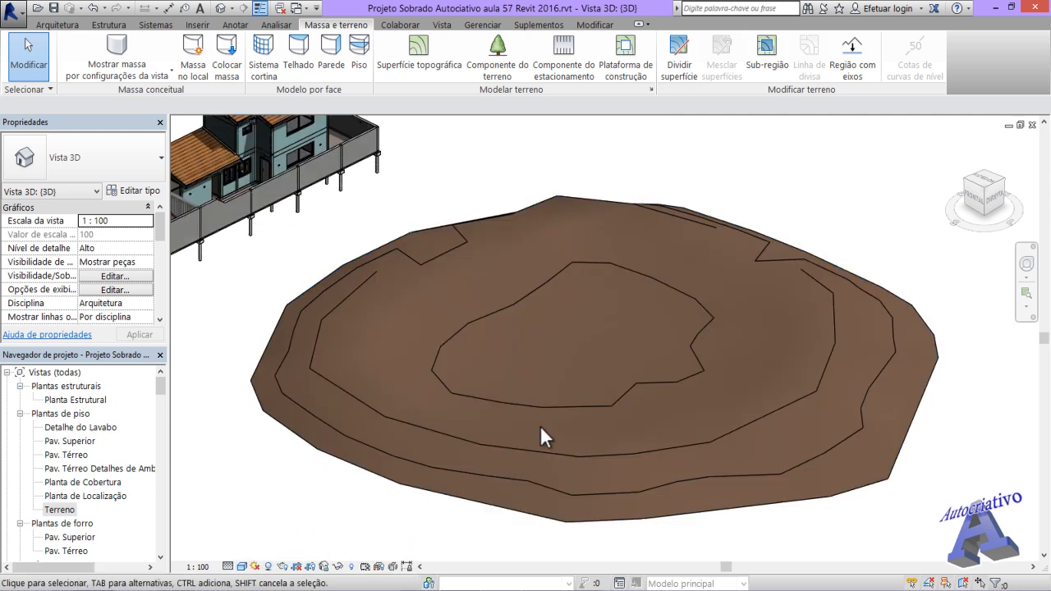
{"action": "middle_click_drag", "start_coordinate": [548, 426], "coordinate": [610, 405], "text": "shift"}
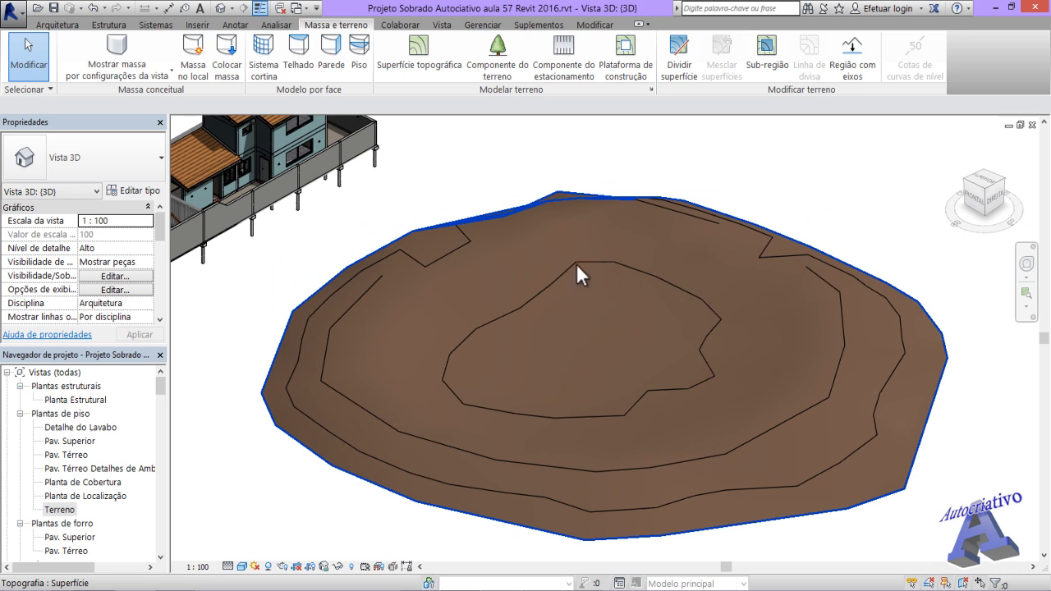
{"action": "scroll", "coordinate": [477, 354], "scroll_direction": "down", "scroll_amount": 2}
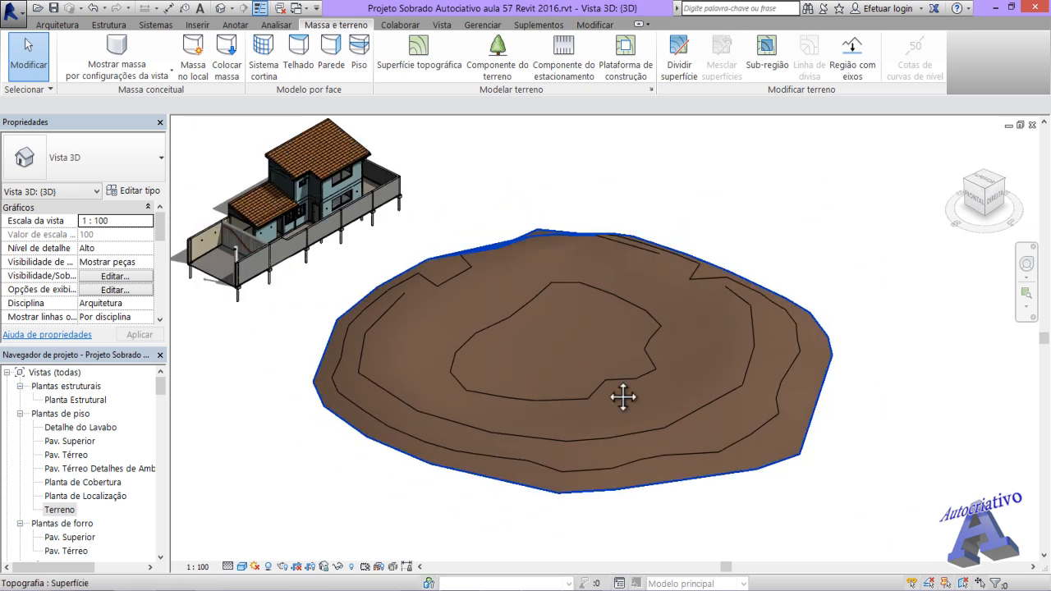
{"action": "middle_click_drag", "start_coordinate": [622, 398], "coordinate": [782, 310], "text": "shift"}
{"action": "scroll", "coordinate": [628, 238], "scroll_direction": "up", "scroll_amount": 3}
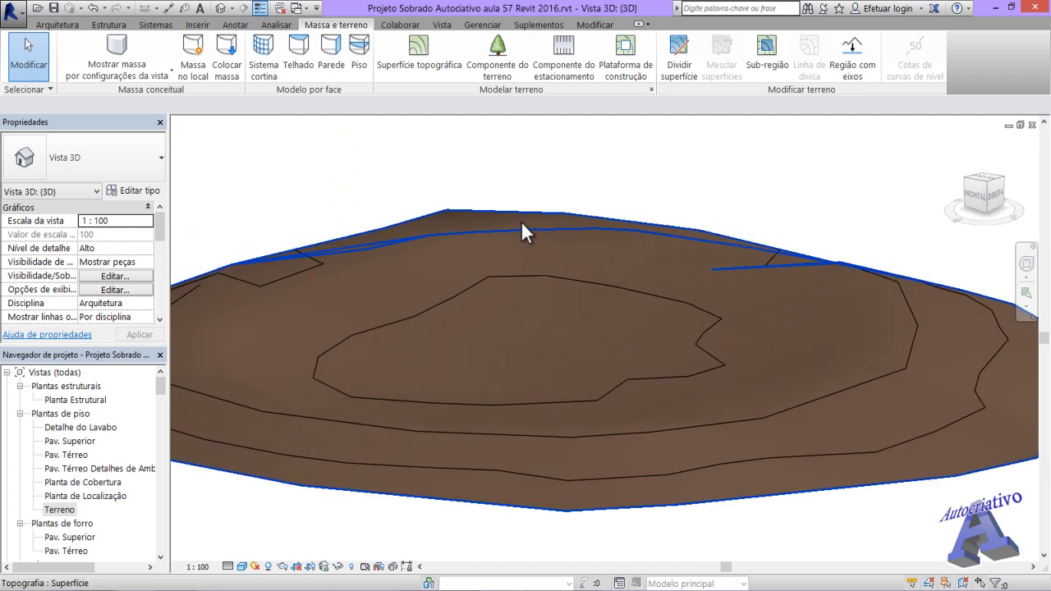
{"action": "middle_click_drag", "start_coordinate": [314, 403], "coordinate": [476, 353], "text": "shift"}
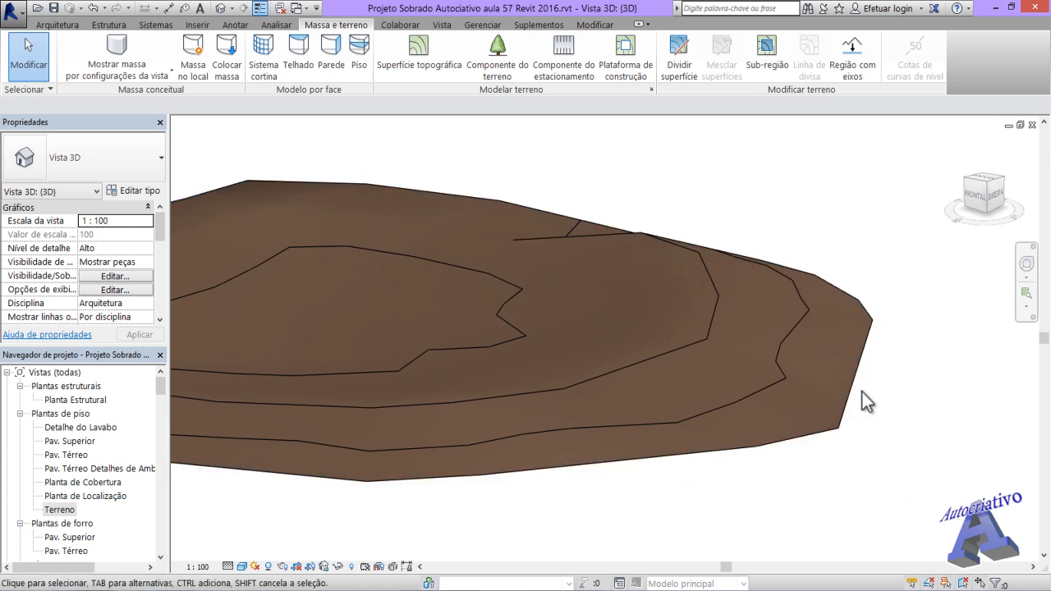
Step: Isolate the topographic surface in the 3D view with a section box fitted around it
{"action": "scroll", "coordinate": [862, 392], "scroll_direction": "down", "scroll_amount": 4}
{"action": "middle_click_drag", "start_coordinate": [863, 393], "coordinate": [431, 285], "text": "shift"}
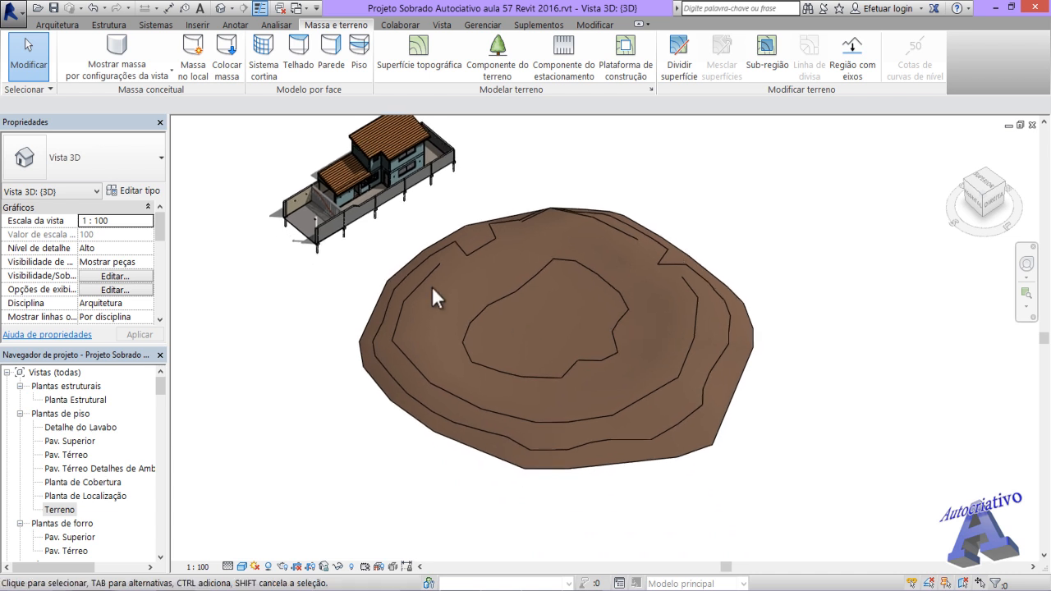
{"action": "left_click", "coordinate": [742, 384]}
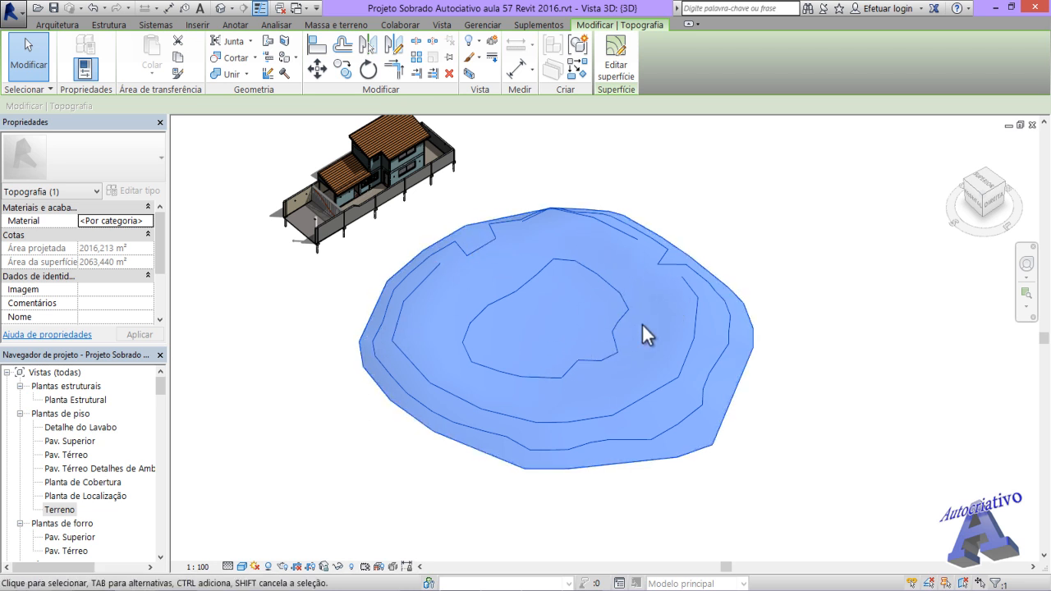
{"action": "middle_click_drag", "start_coordinate": [503, 349], "coordinate": [545, 417]}
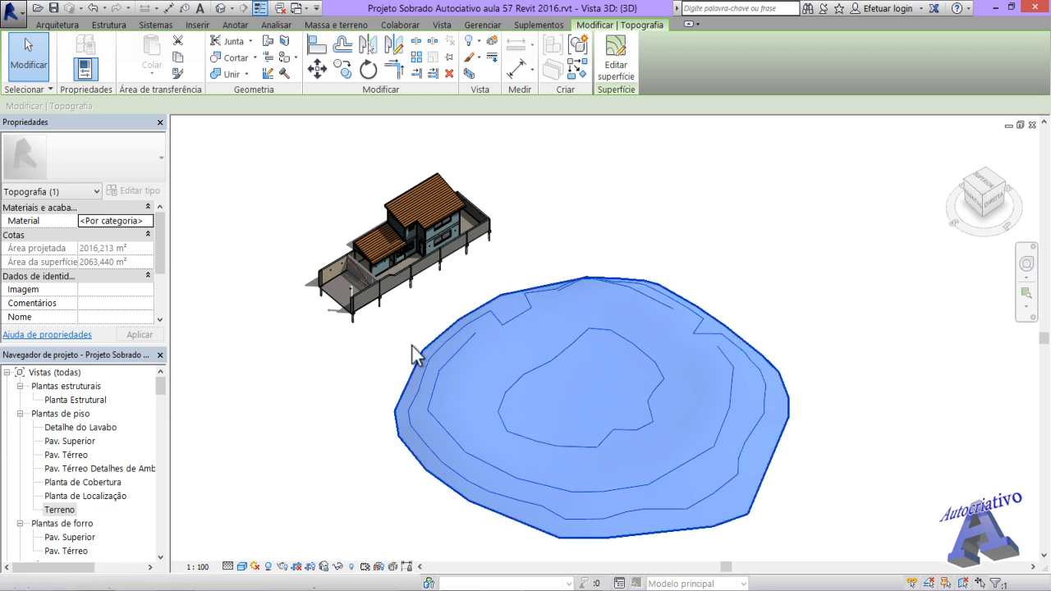
{"action": "left_click", "coordinate": [470, 76]}
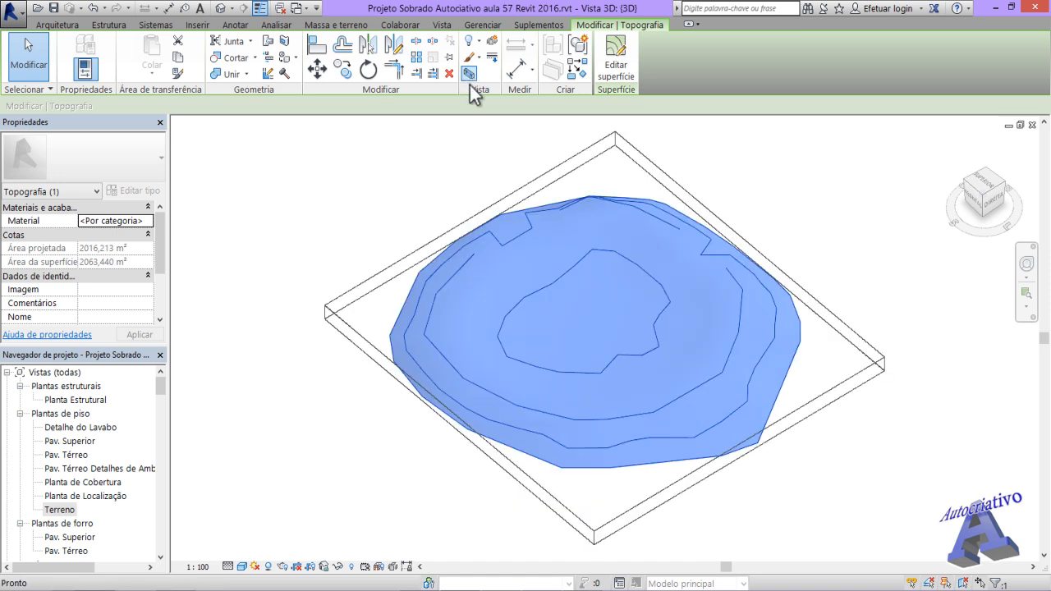
Step: Pull all four vertical sides of the section box inward so they cut through the edges of the terrain
{"action": "left_click", "coordinate": [729, 461]}
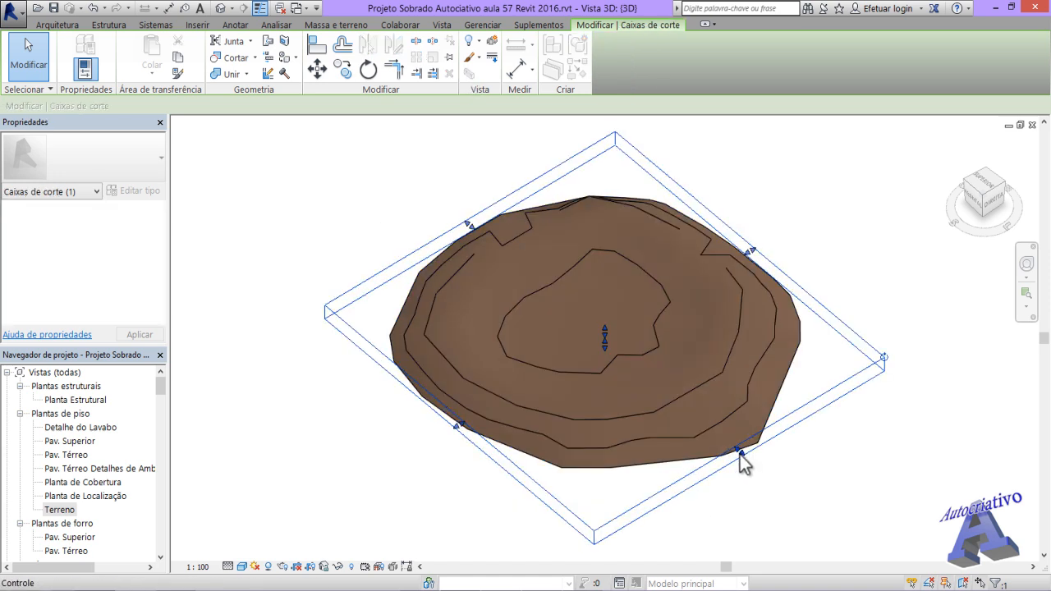
{"action": "left_click_drag", "start_coordinate": [739, 454], "coordinate": [663, 376]}
{"action": "left_click_drag", "start_coordinate": [470, 225], "coordinate": [512, 263]}
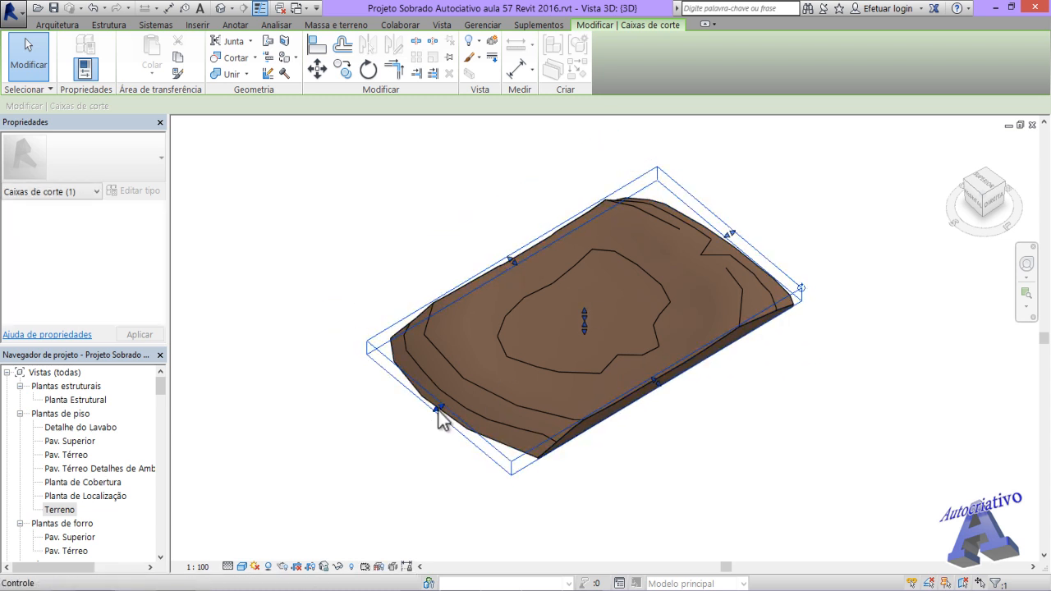
{"action": "left_click_drag", "start_coordinate": [438, 413], "coordinate": [473, 393]}
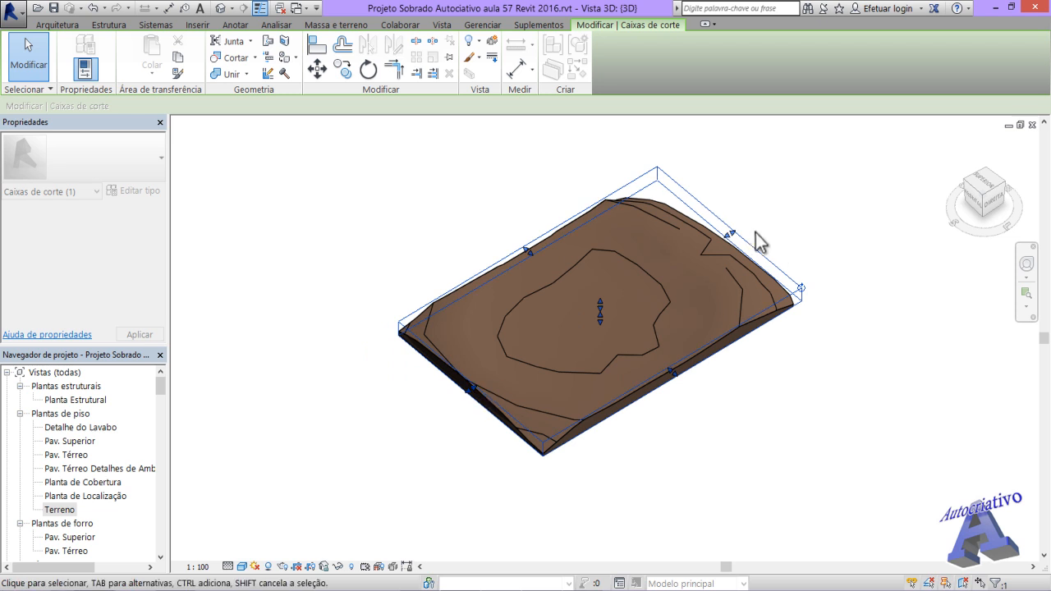
{"action": "left_click_drag", "start_coordinate": [730, 236], "coordinate": [711, 247]}
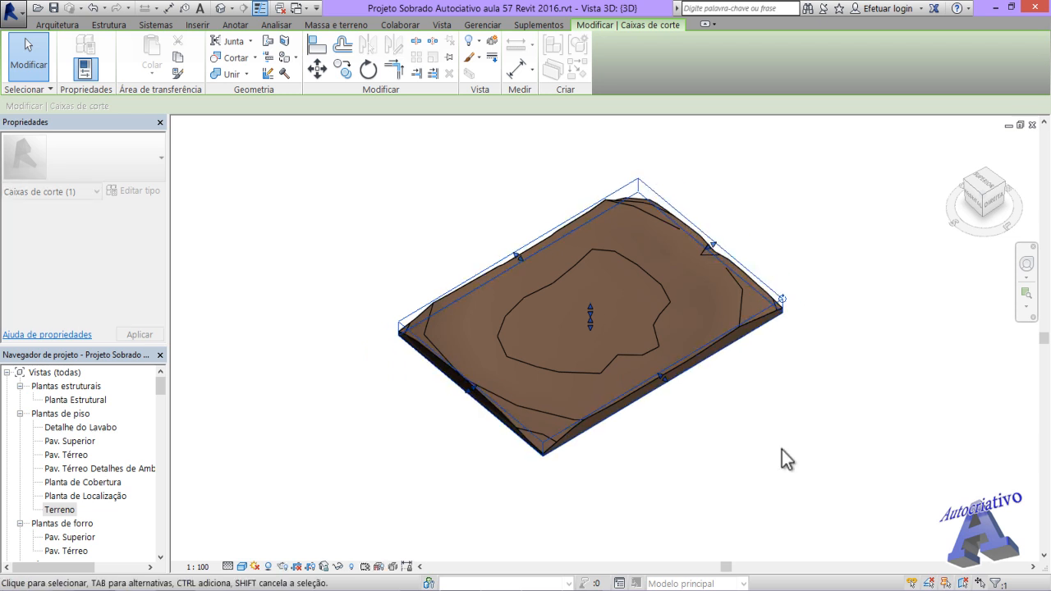
{"action": "left_click", "coordinate": [676, 409]}
Step: Examine the cut faces along the terrain's sides and the relief inside the section box from several angles
{"action": "scroll", "coordinate": [677, 399], "scroll_direction": "up", "scroll_amount": 3}
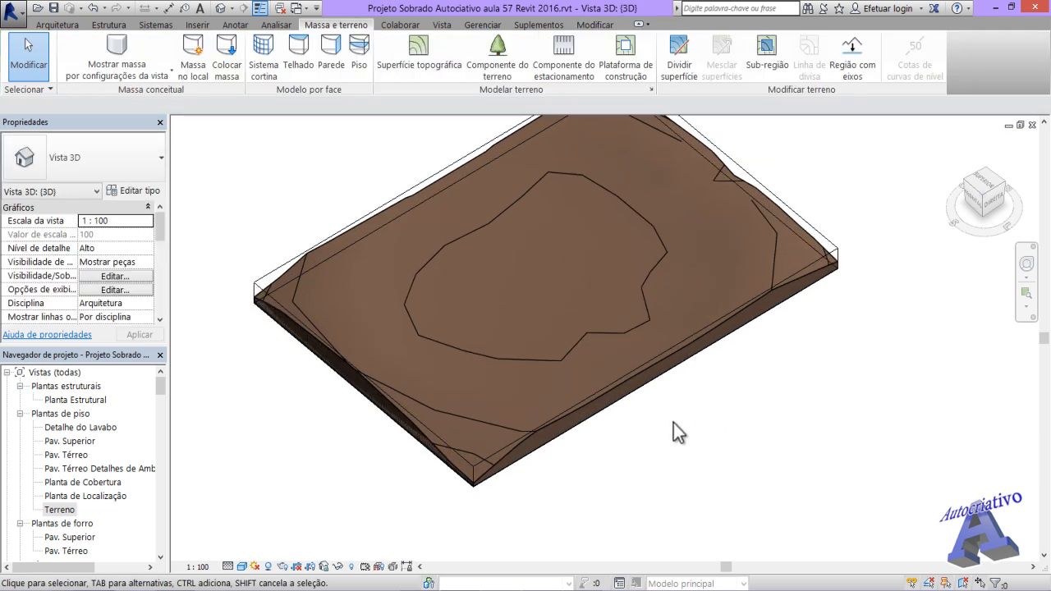
{"action": "middle_click_drag", "start_coordinate": [673, 423], "coordinate": [659, 380], "text": "shift"}
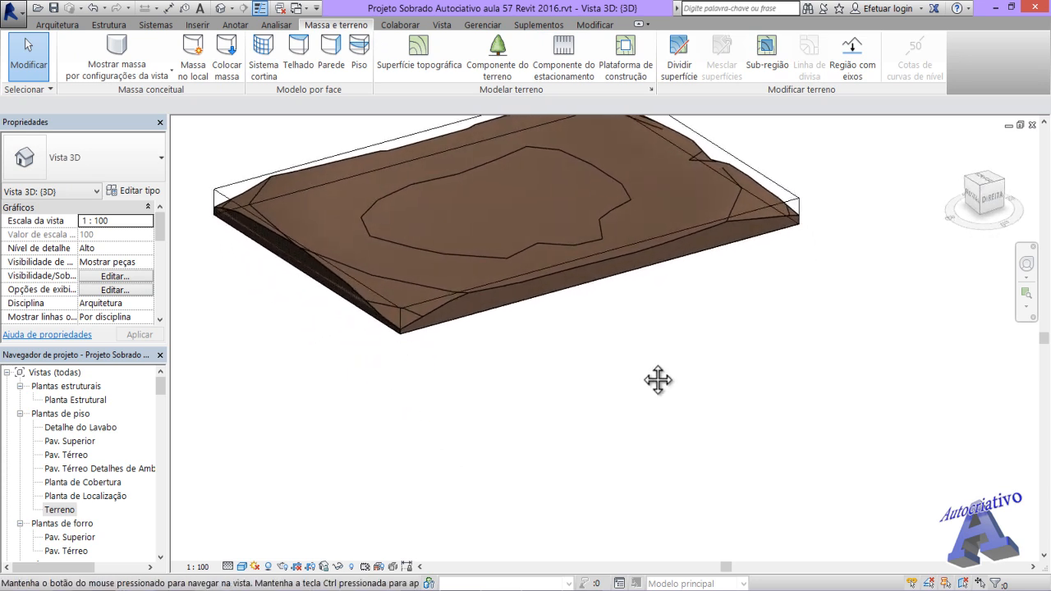
{"action": "scroll", "coordinate": [641, 414], "scroll_direction": "up", "scroll_amount": 5}
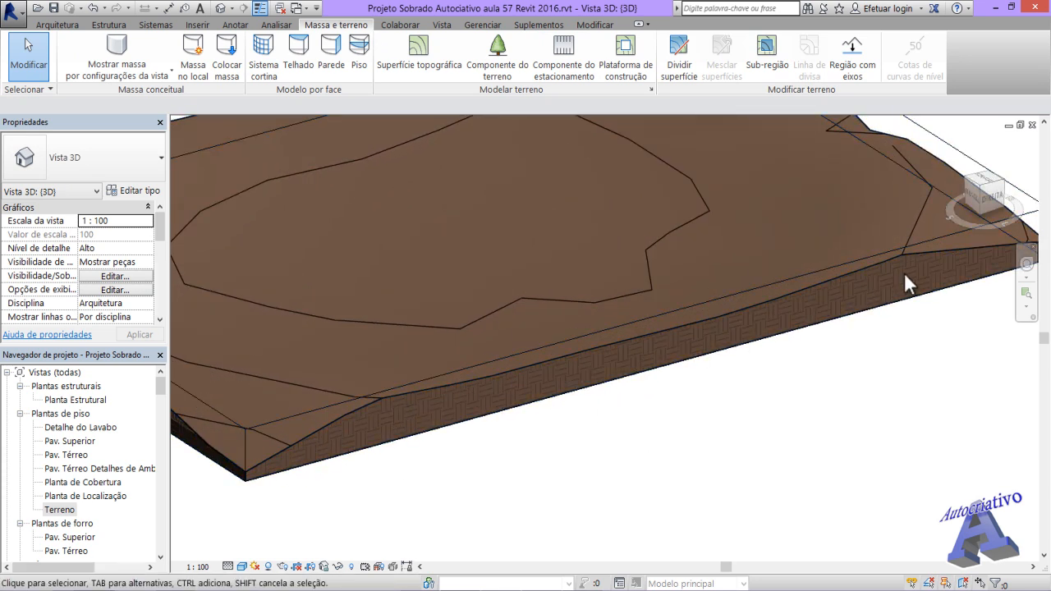
{"action": "scroll", "coordinate": [907, 328], "scroll_direction": "down", "scroll_amount": 5}
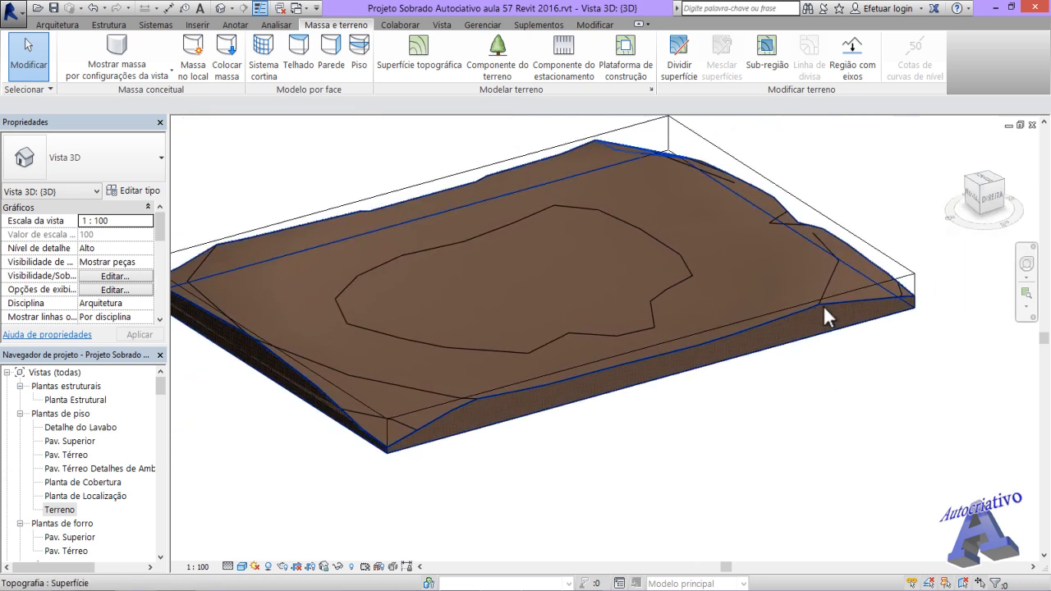
{"action": "mouse_move", "coordinate": [673, 413]}
{"action": "middle_mouse_down"}
{"action": "mouse_move", "coordinate": [739, 450]}
{"action": "mouse_move", "coordinate": [708, 400]}
{"action": "mouse_move", "coordinate": [697, 389]}
{"action": "mouse_move", "coordinate": [713, 476]}
{"action": "mouse_move", "coordinate": [680, 412]}
{"action": "middle_mouse_up"}
{"action": "scroll", "coordinate": [709, 433], "scroll_direction": "down", "scroll_amount": 2}
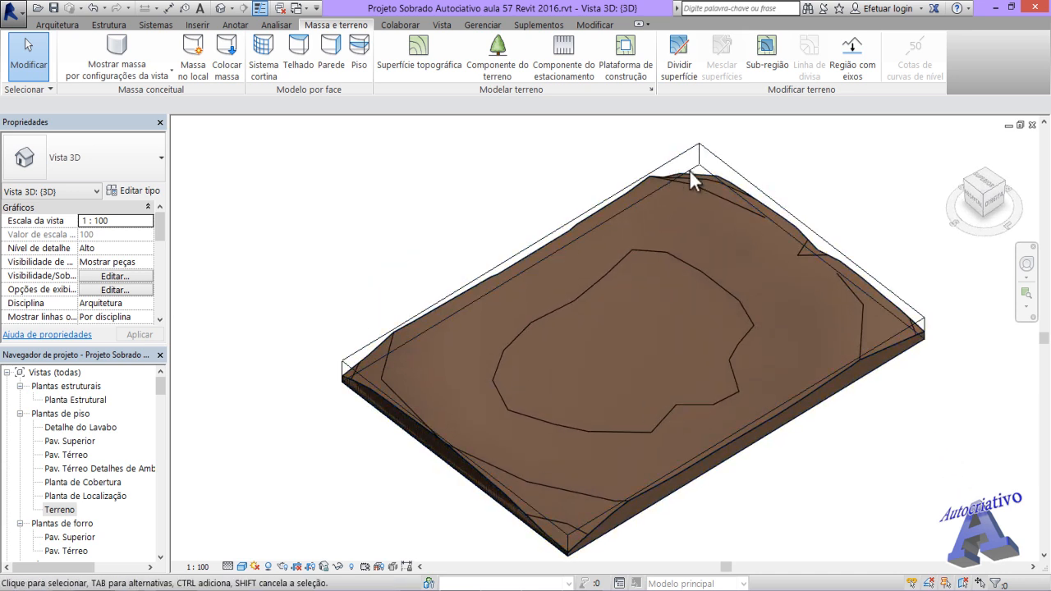
{"action": "middle_click_drag", "start_coordinate": [845, 446], "coordinate": [795, 426]}
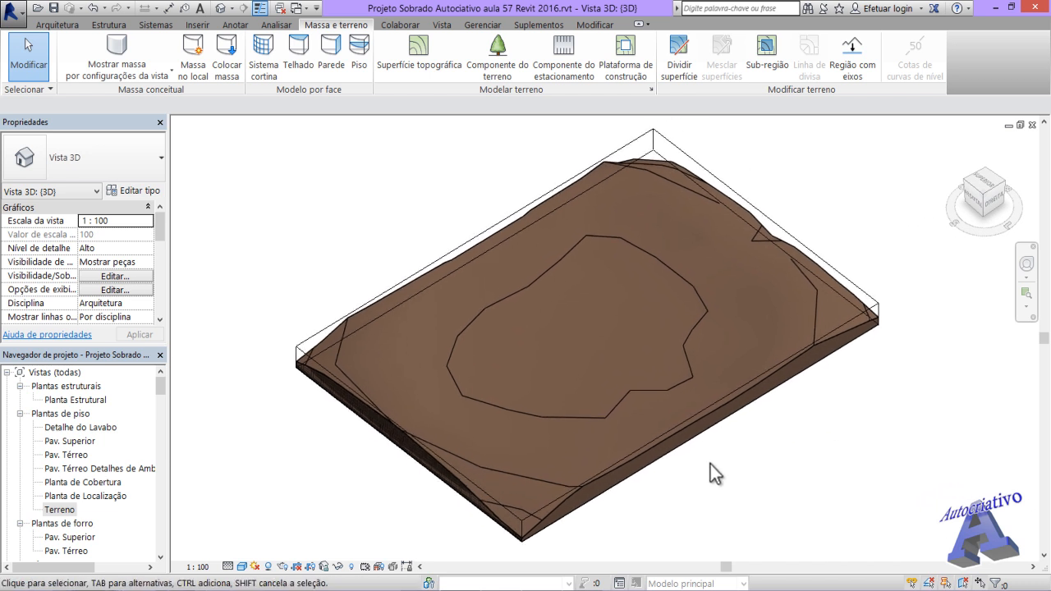
Step: Turn off the Caixa de corte option of the 3D view and apply the change
{"action": "left_click_drag", "start_coordinate": [163, 228], "coordinate": [160, 265]}
{"action": "left_click", "coordinate": [85, 263]}
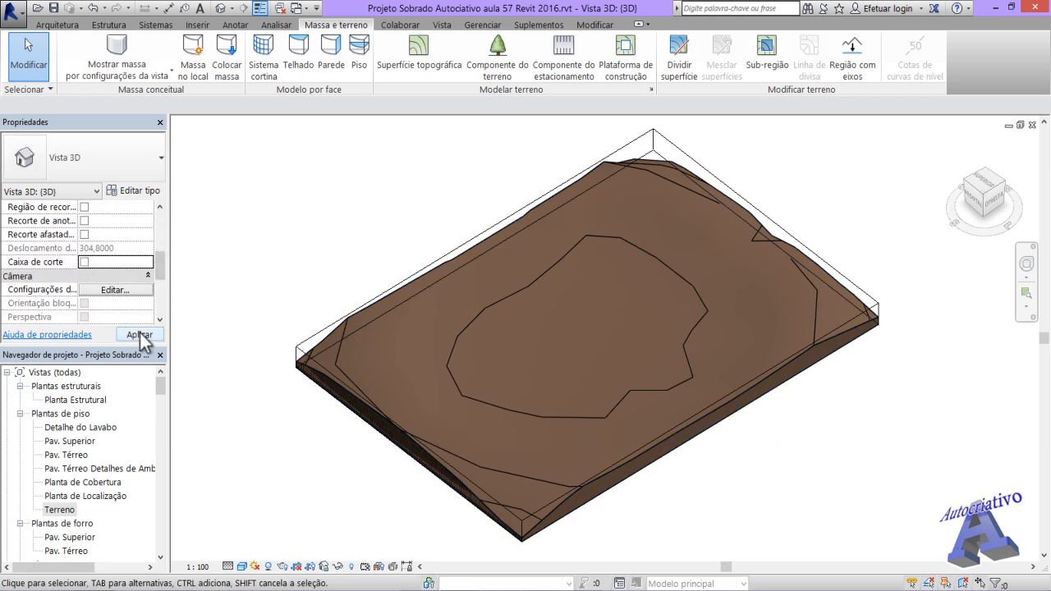
{"action": "left_click", "coordinate": [139, 333]}
{"action": "scroll", "coordinate": [297, 371], "scroll_direction": "down", "scroll_amount": 3}
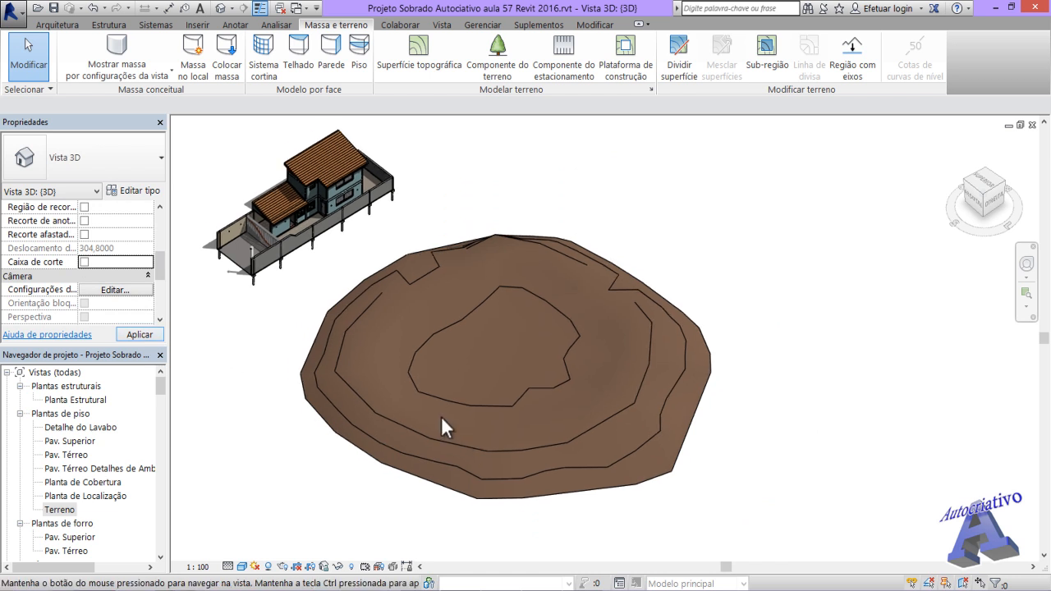
Step: Delete the demonstration topographic surface and bring the house back into view in 3D
{"action": "left_click", "coordinate": [410, 475]}
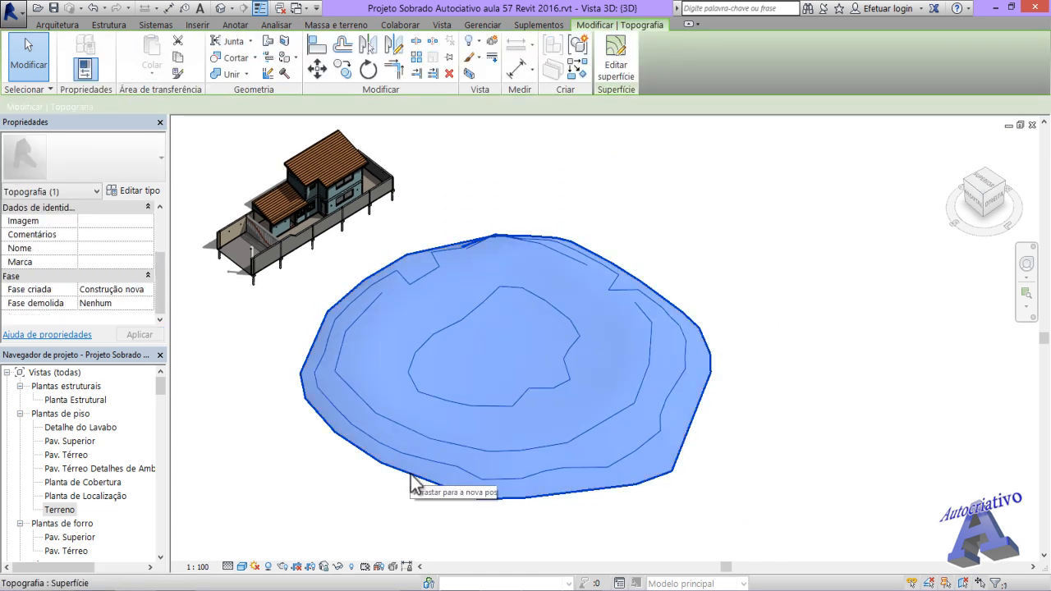
{"action": "key", "text": "Delete"}
{"action": "middle_click_drag", "start_coordinate": [465, 358], "coordinate": [774, 482]}
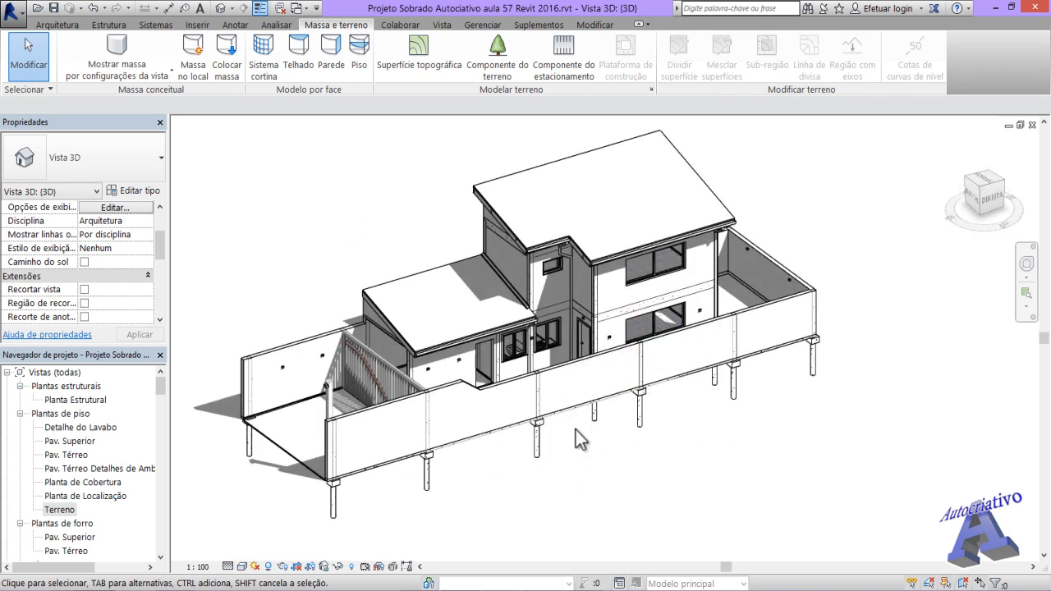
{"action": "middle_click_drag", "start_coordinate": [576, 429], "coordinate": [597, 476], "text": "shift"}
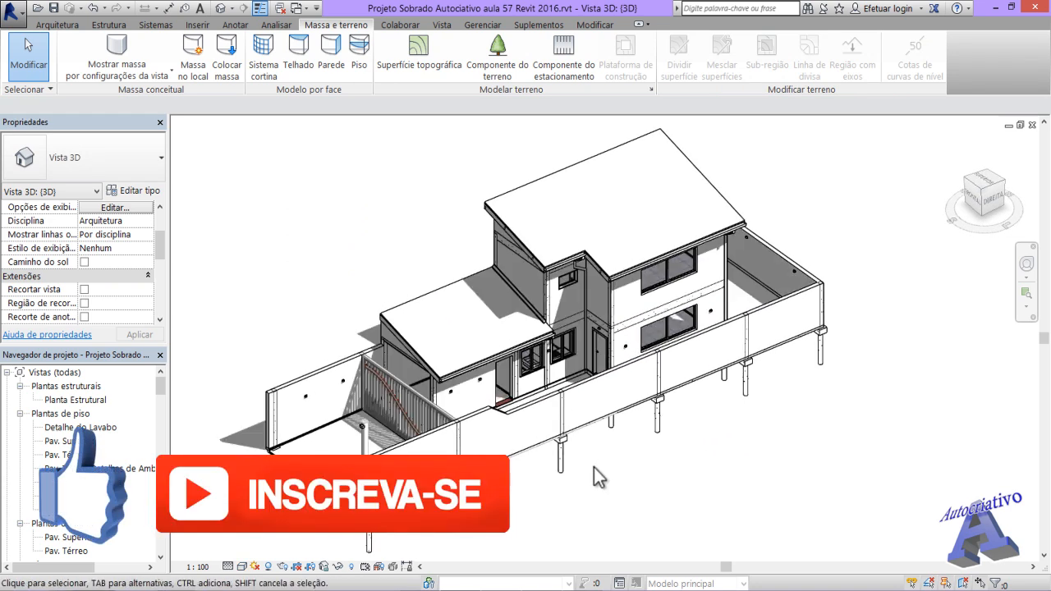